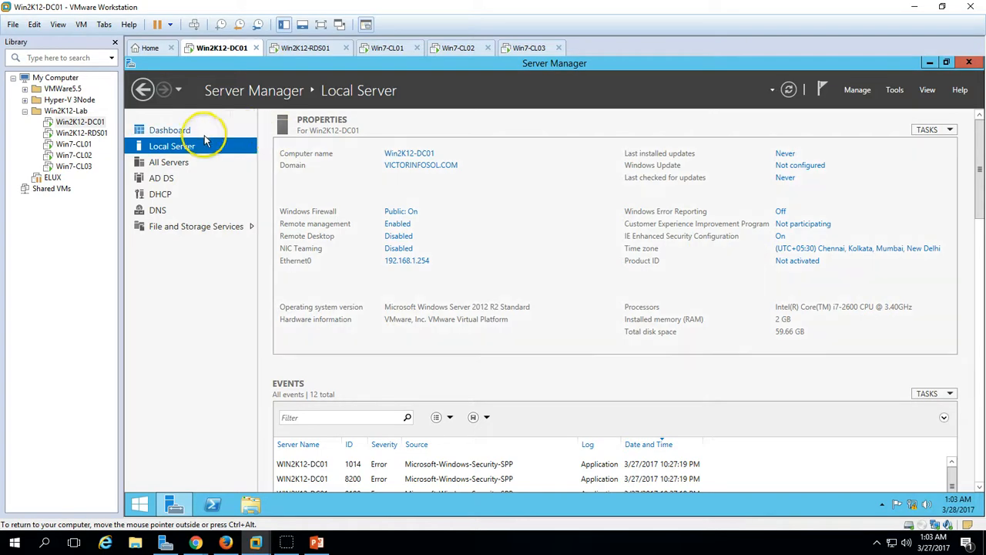
View the Server Manager dashboard on Win2K12-DC01, then consult the demo environment slide in PowerPoint and return to VMware Workstation
left_click(183, 134)
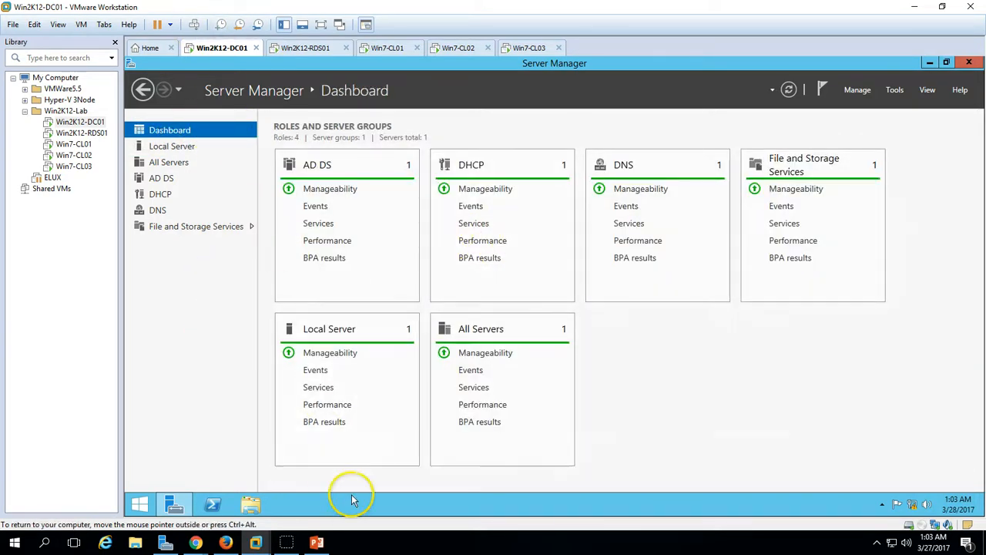
left_click(317, 541)
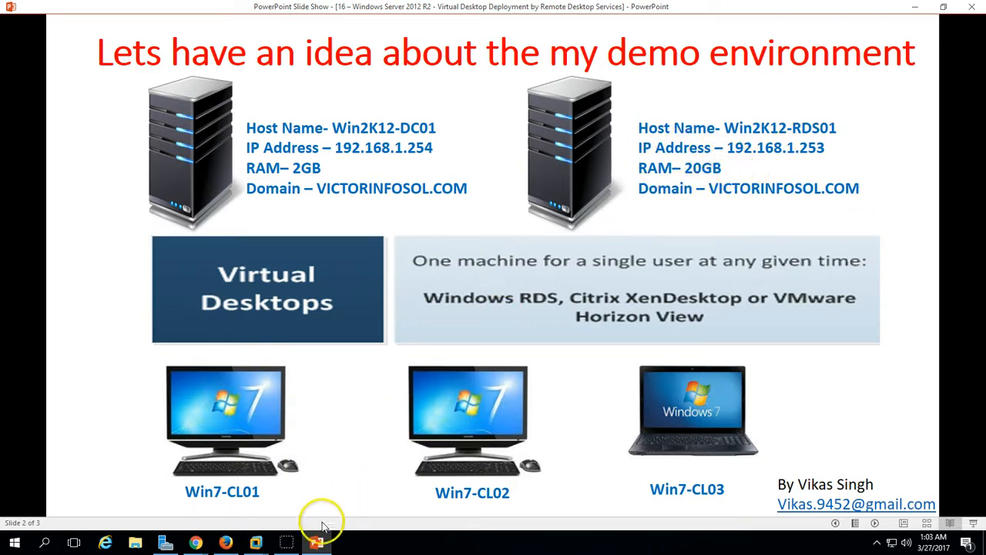
left_click(256, 543)
Review the Local Server properties of Win2K12-RDS01, including its computer name and domain settings, without changing them
left_click(309, 48)
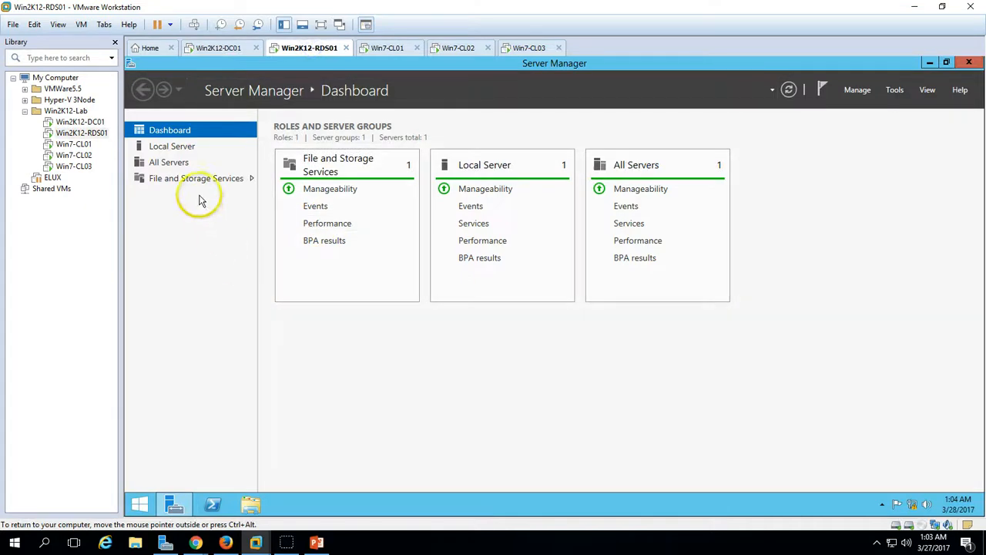
left_click(194, 153)
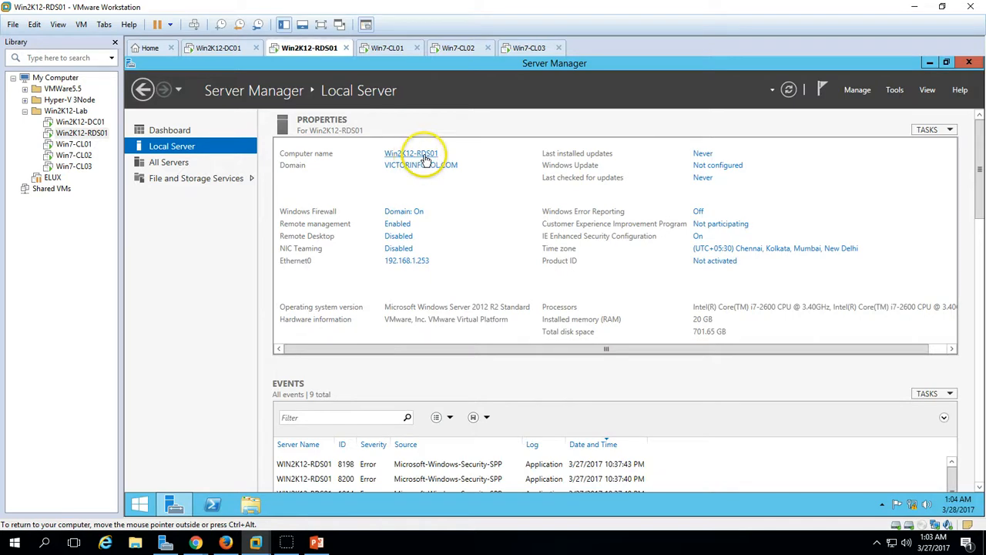
left_click(407, 168)
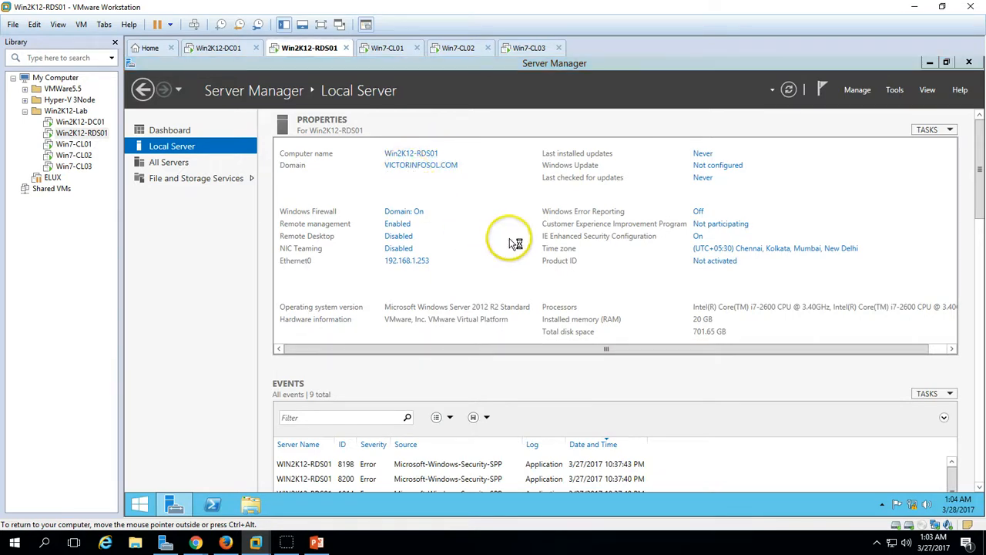
left_click_drag(356, 247, 244, 246)
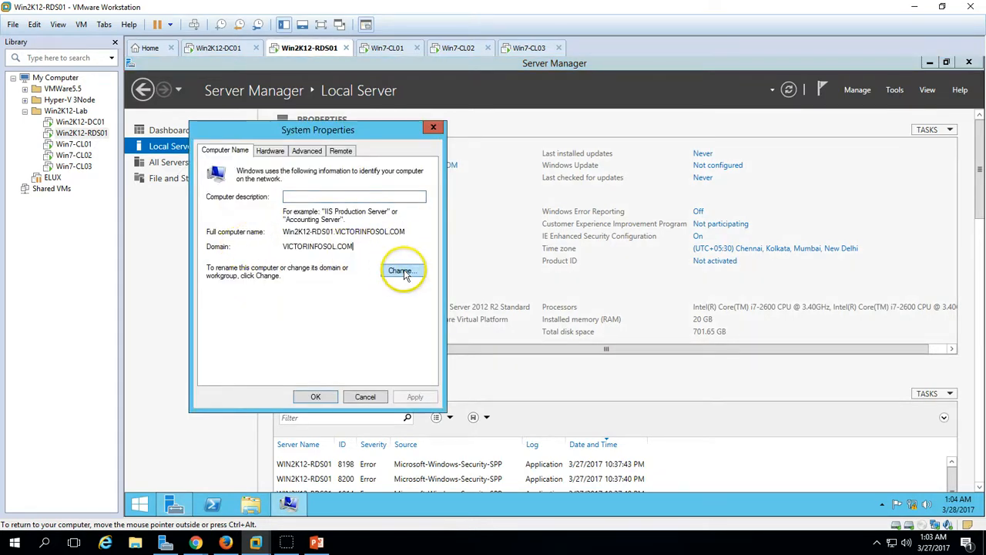
left_click(400, 270)
left_click(368, 367)
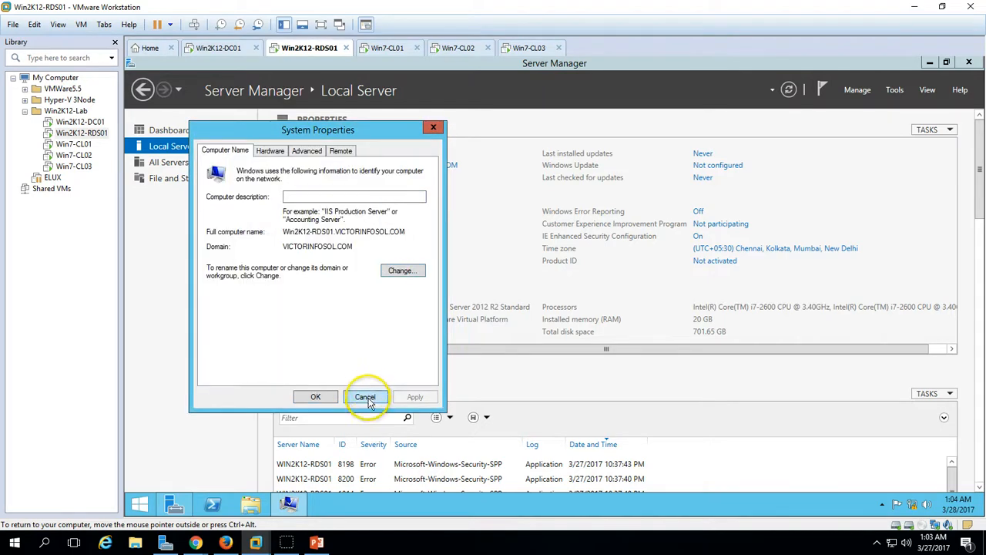
left_click(365, 397)
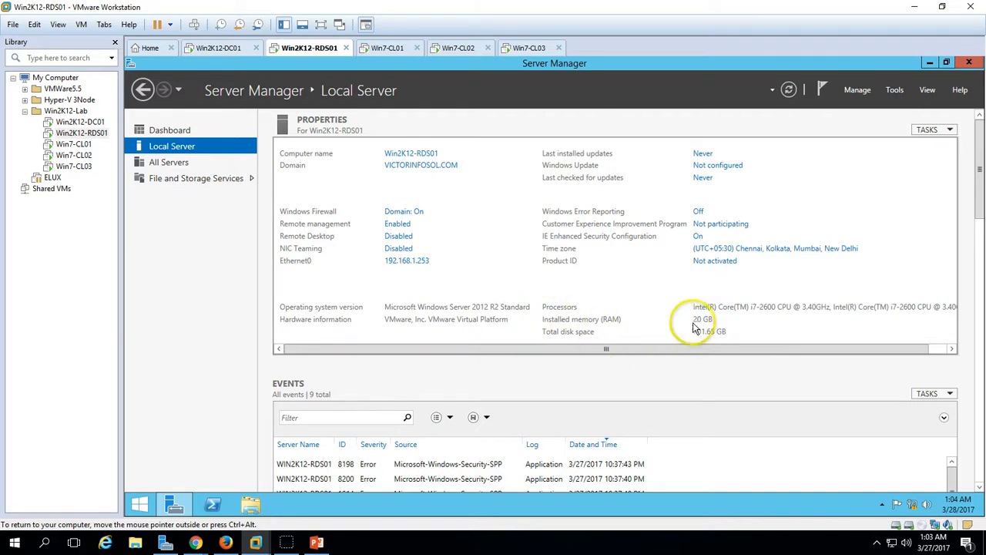
Examine the OSDisk (C:) and VDI (D:) drives of Win2K12-RDS01 in File Explorer, including the VM Template folder
left_click(255, 505)
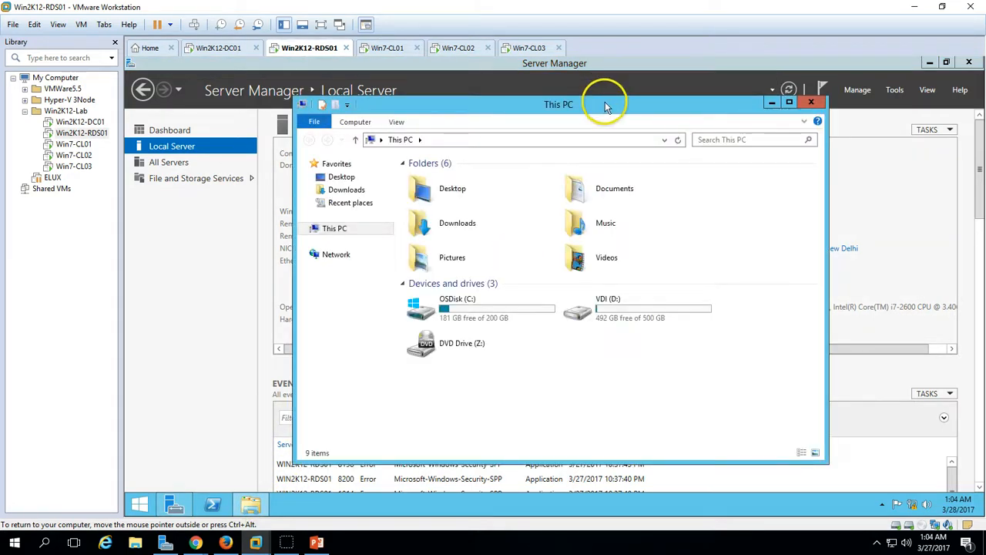
double_click(669, 104)
left_click(285, 229)
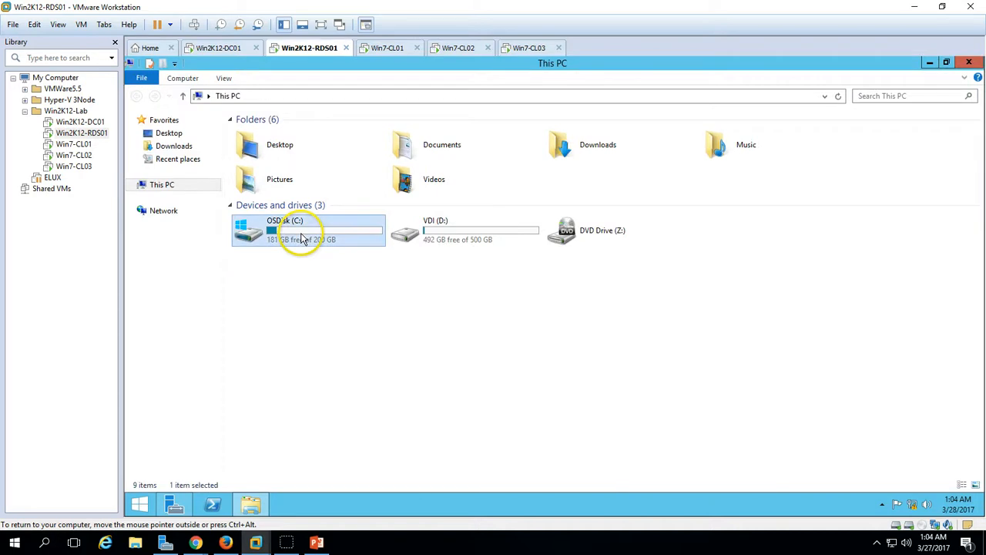
double_click(462, 235)
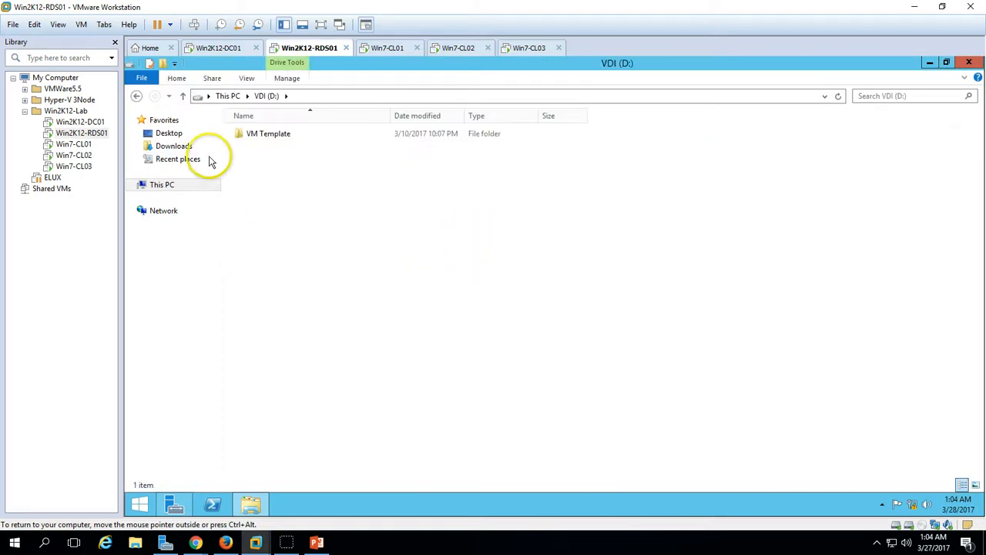
left_click(137, 96)
double_click(453, 235)
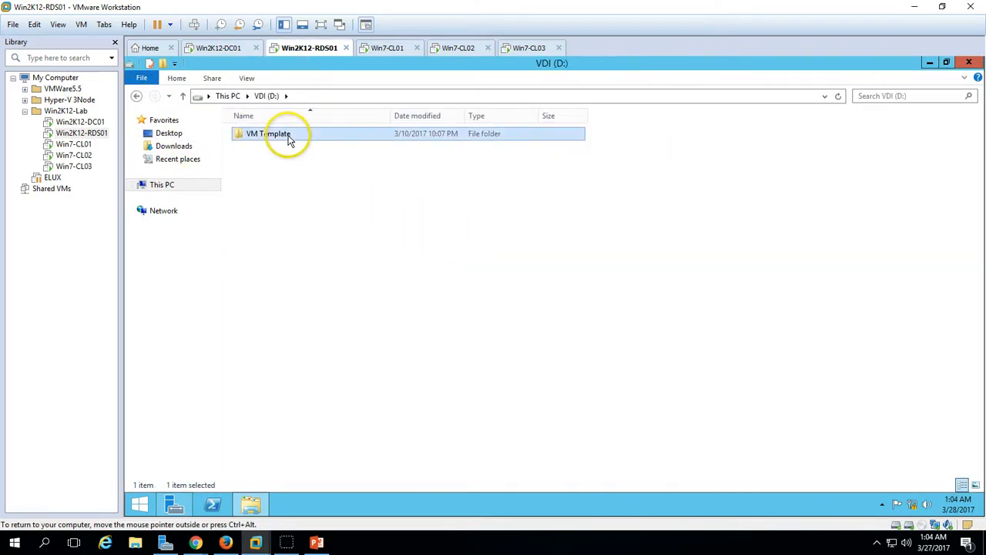
double_click(288, 136)
left_click(136, 97)
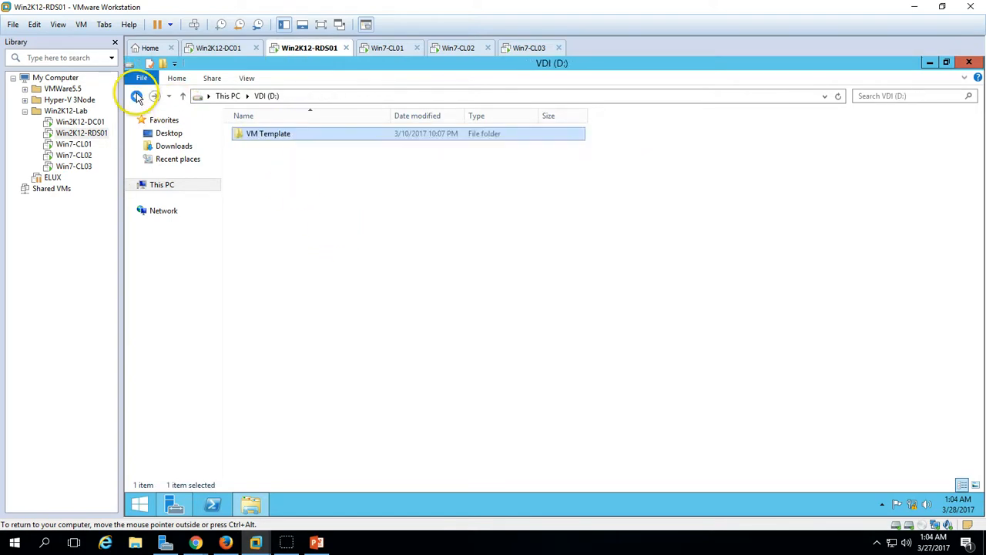
left_click(136, 96)
left_click(320, 223)
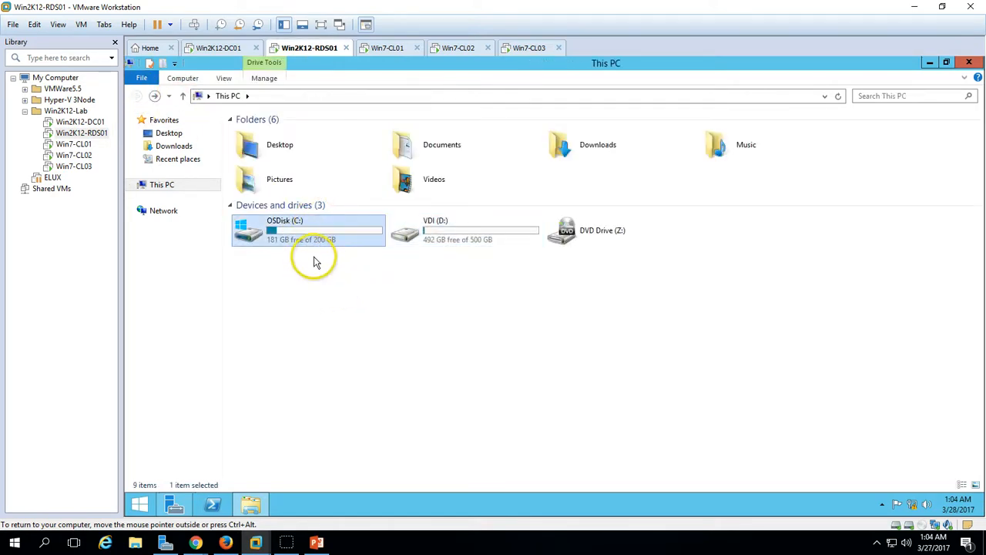
left_click(969, 64)
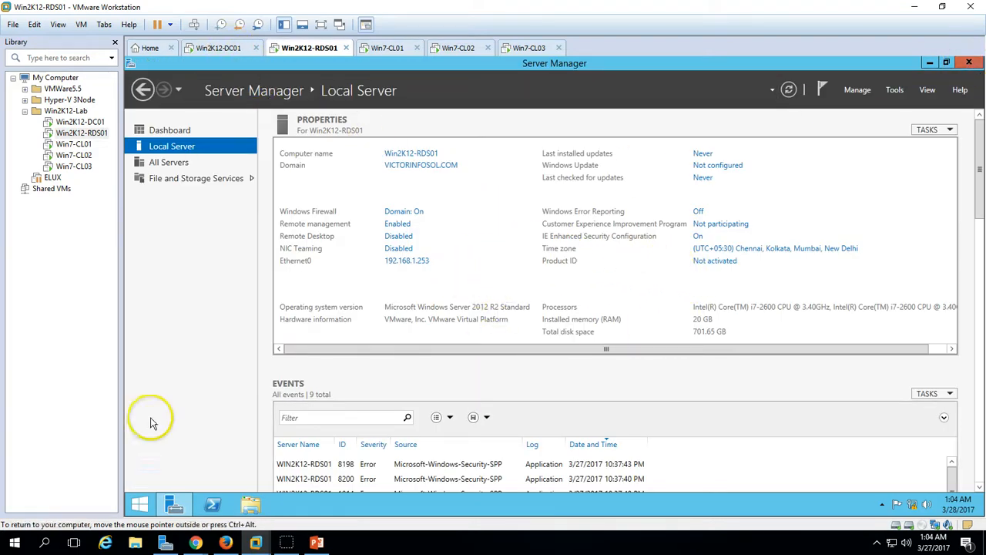
Check the account signed in on Win2K12-RDS01, and examine the accounts in the INDIA User OU on Win2K12-DC01
left_click(139, 504)
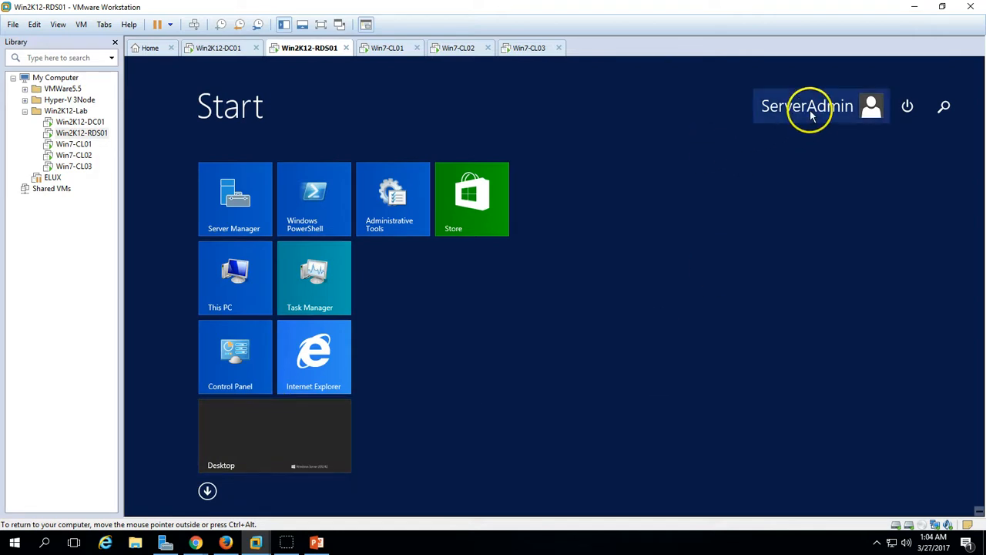
left_click(221, 48)
left_click(894, 90)
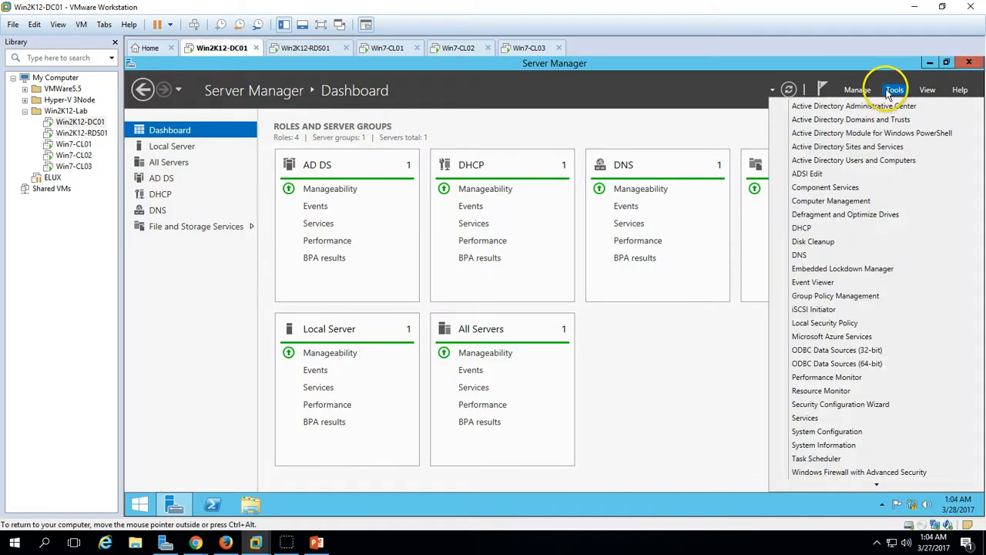
left_click(851, 161)
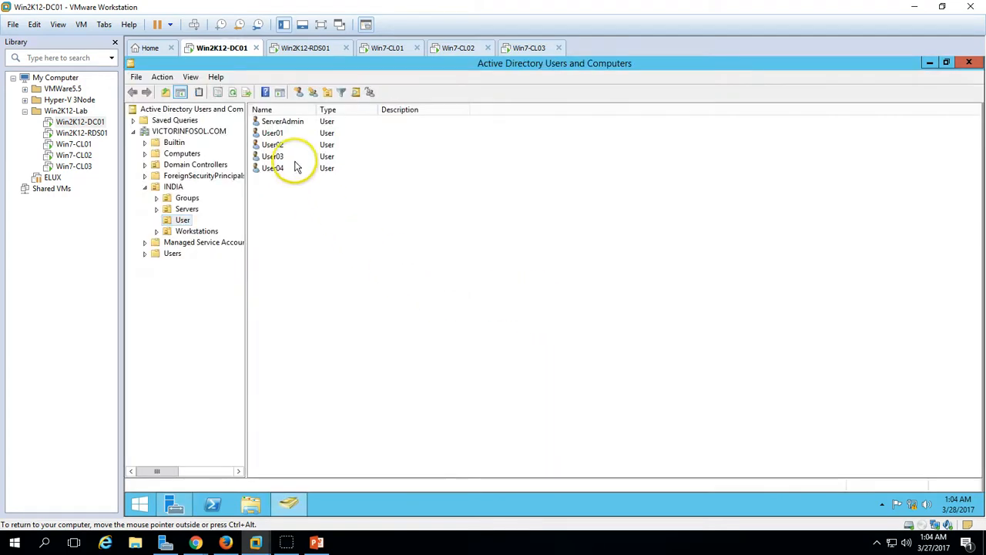
left_click(295, 124)
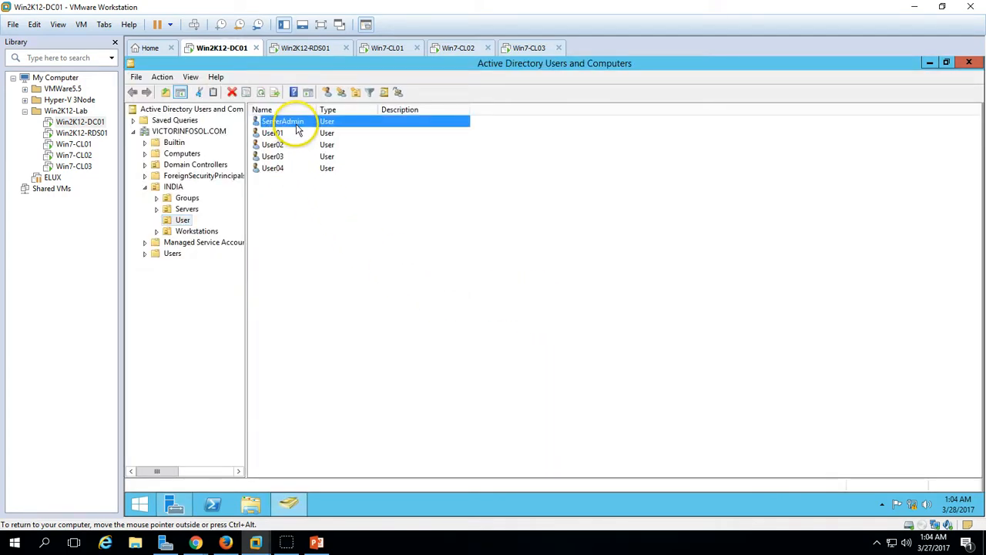
left_click(296, 134)
left_click(298, 145)
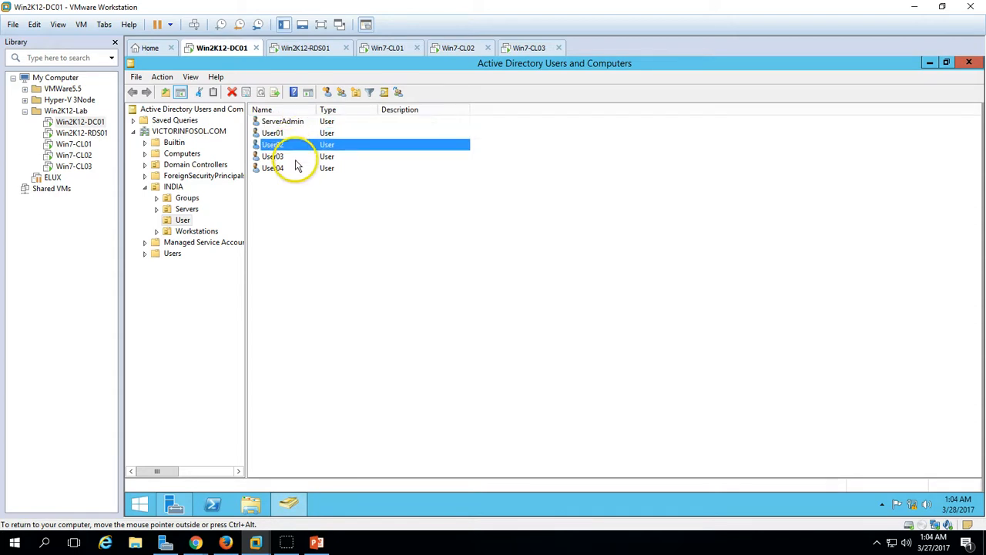
left_click(299, 157)
left_click(301, 166)
left_click(303, 155)
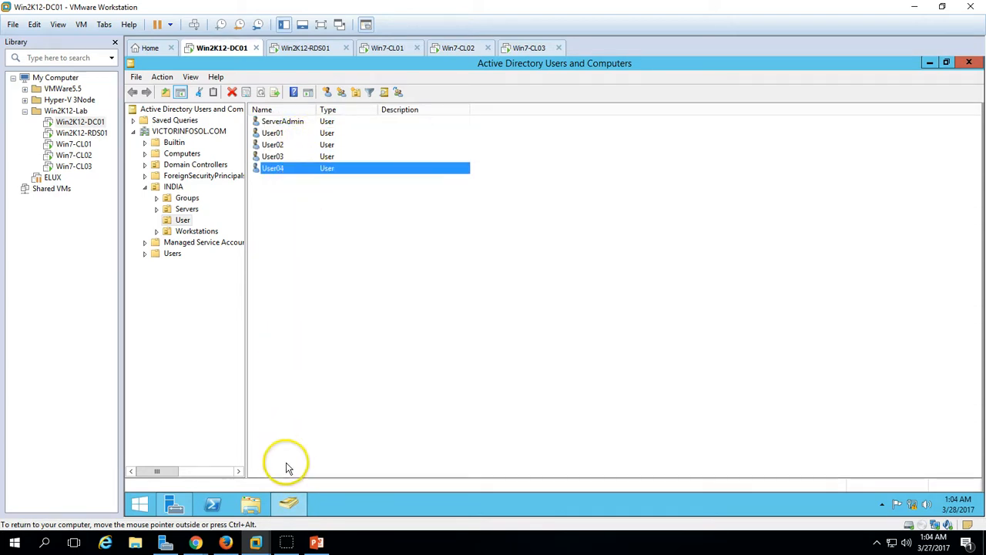
Consult the demo environment slide in PowerPoint, then view the Win7-CL01, Win7-CL02 and Win7-CL03 desktops in VMware Workstation
left_click(316, 543)
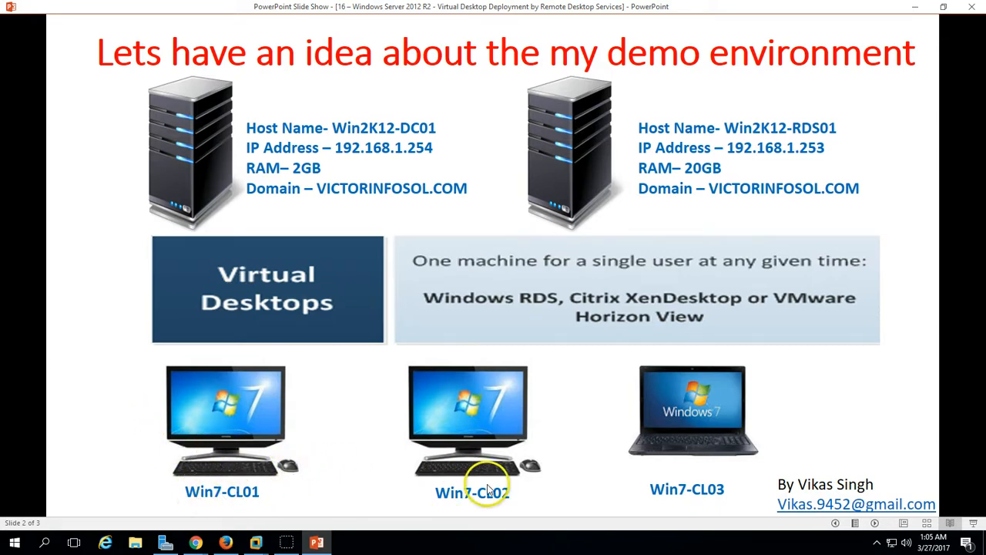
left_click(317, 542)
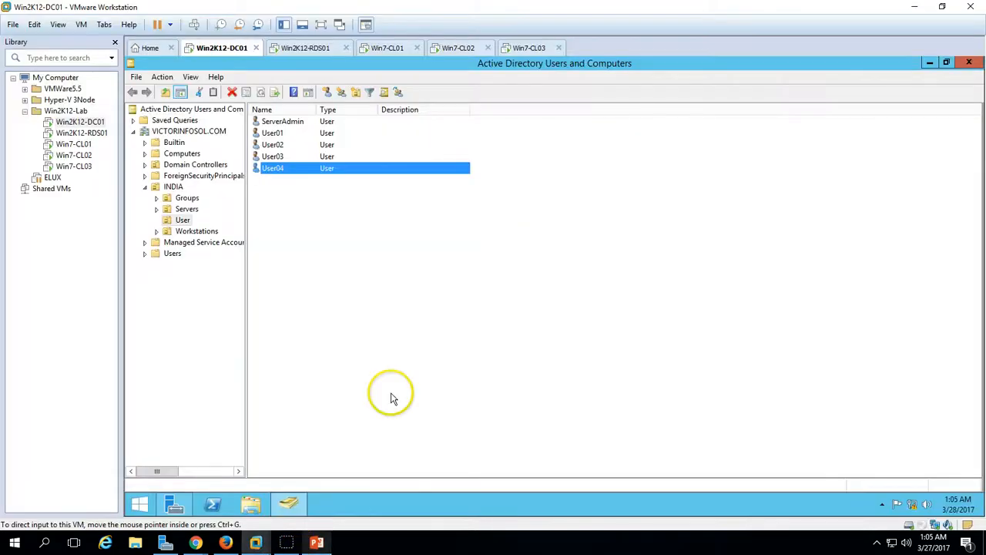
left_click(389, 50)
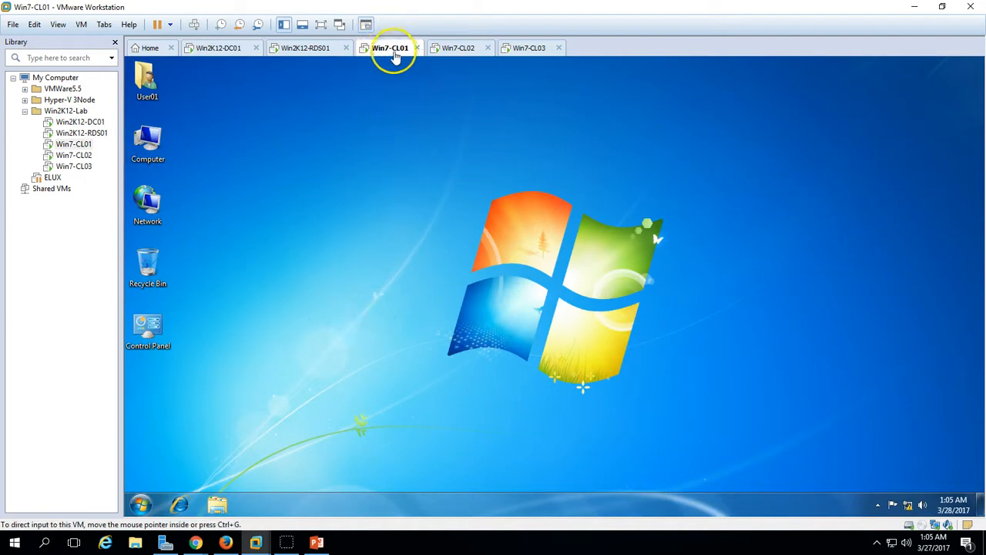
left_click(458, 49)
left_click(533, 49)
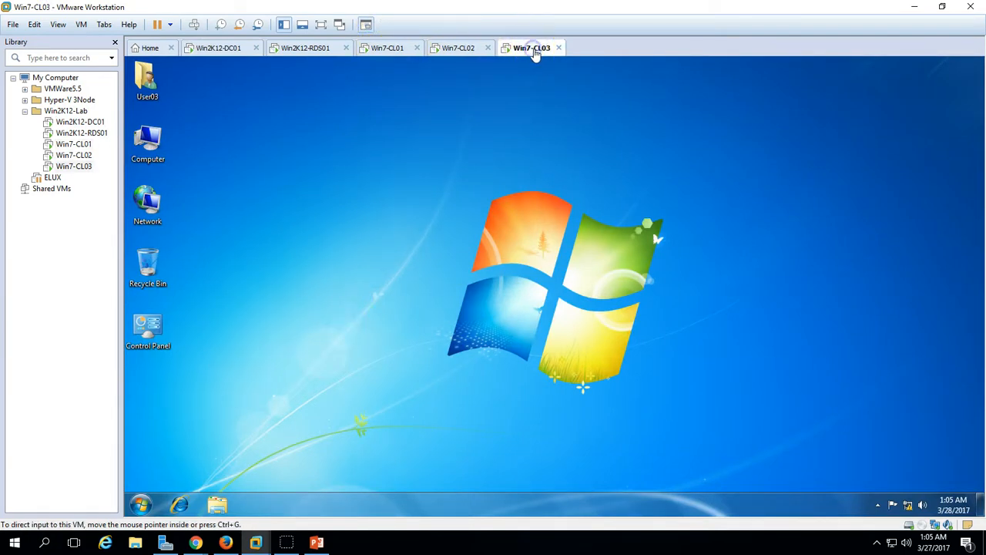
Examine the client computers in the INDIA Workstations OU in Active Directory on Win2K12-DC01
left_click(223, 48)
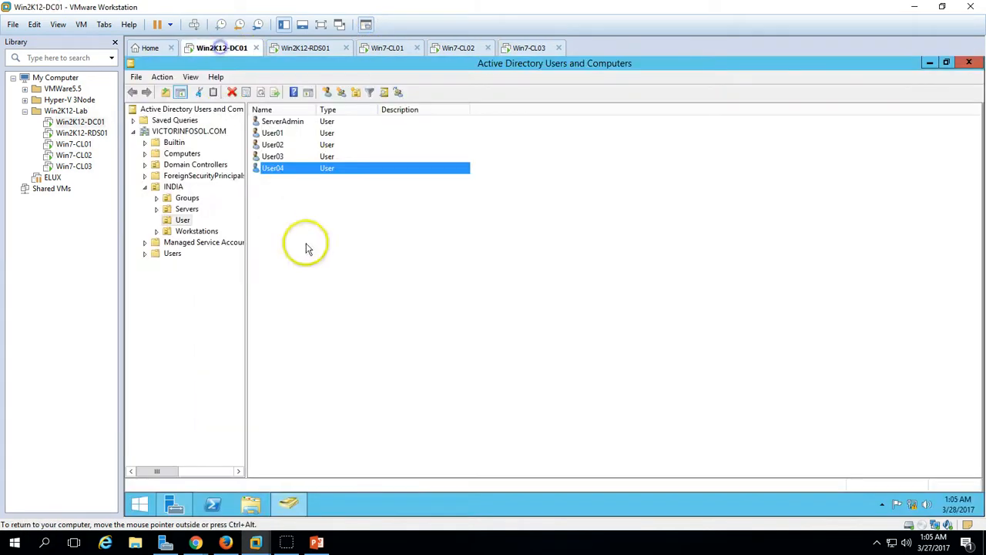
left_click(327, 420)
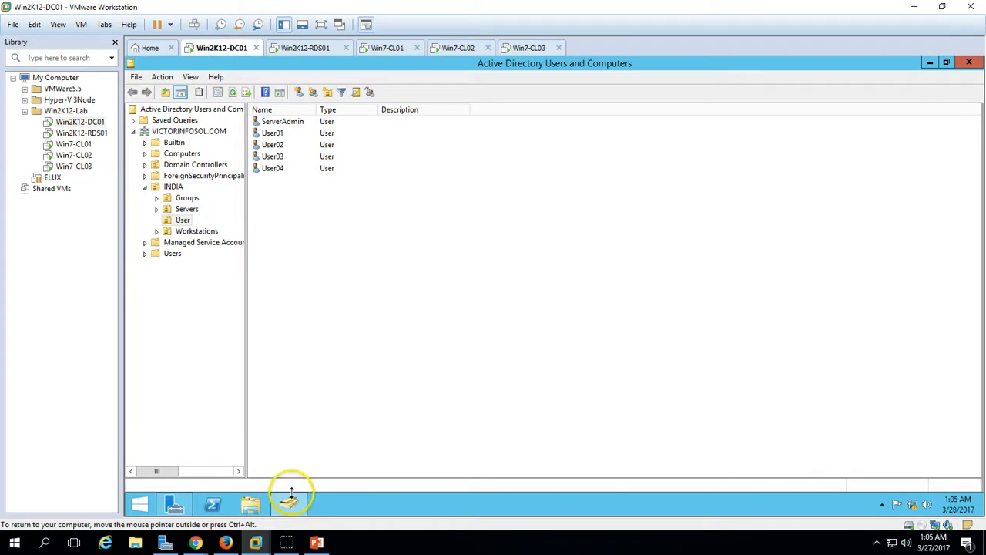
left_click(192, 232)
left_click_drag(272, 173, 302, 97)
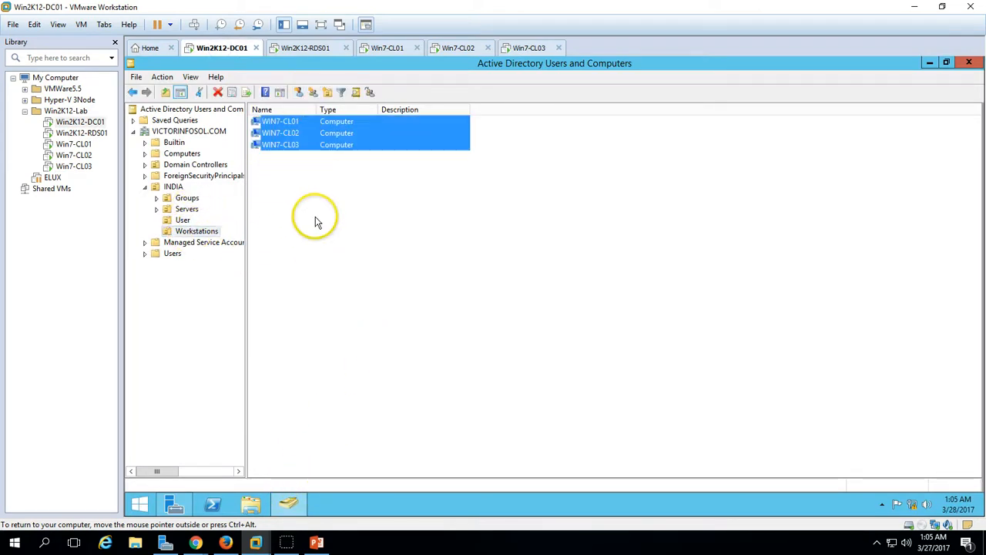
left_click(283, 172)
left_click_drag(283, 168, 287, 120)
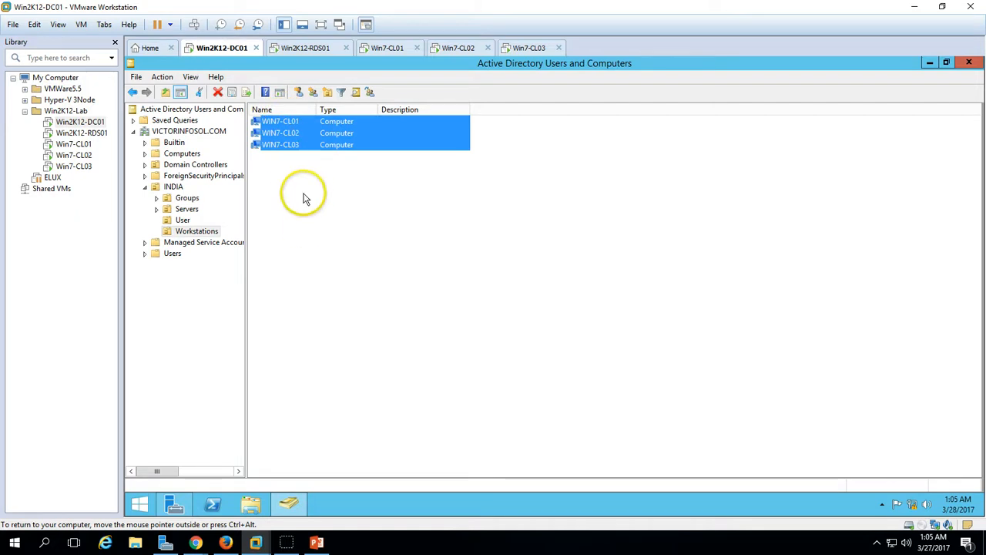
left_click(293, 188)
left_click_drag(280, 161, 280, 117)
left_click(309, 199)
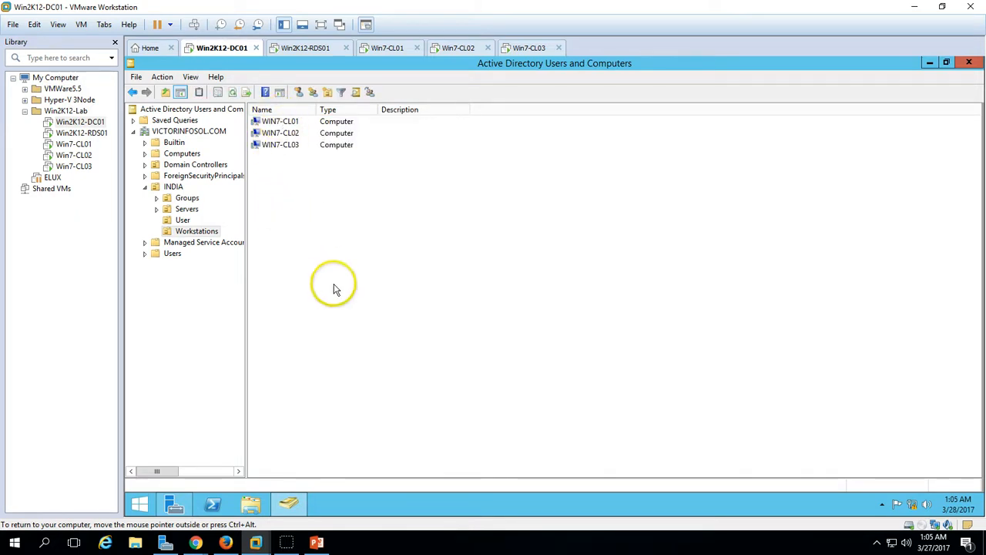
Examine the computer in the Servers OU and the organizational units under INDIA
left_click(186, 212)
left_click(285, 122)
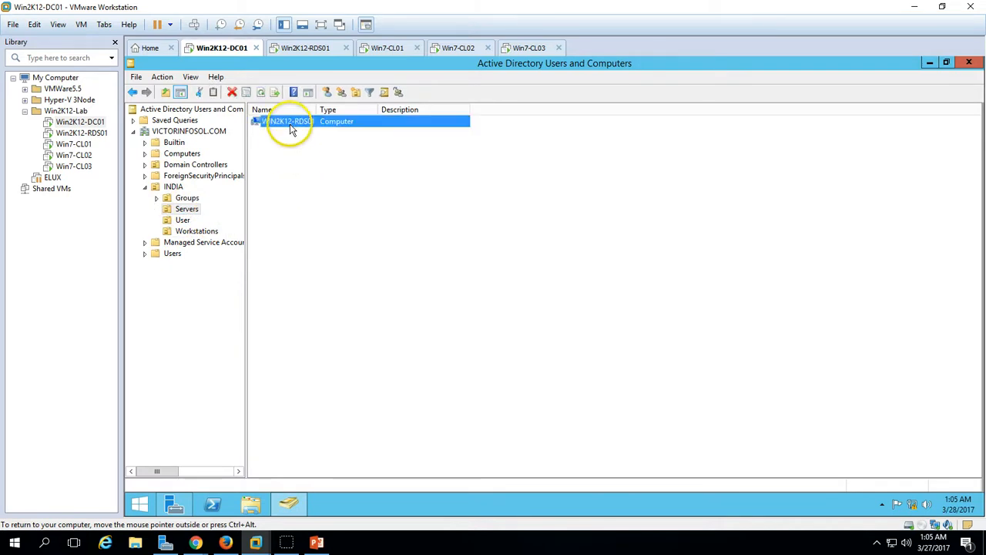
left_click(174, 188)
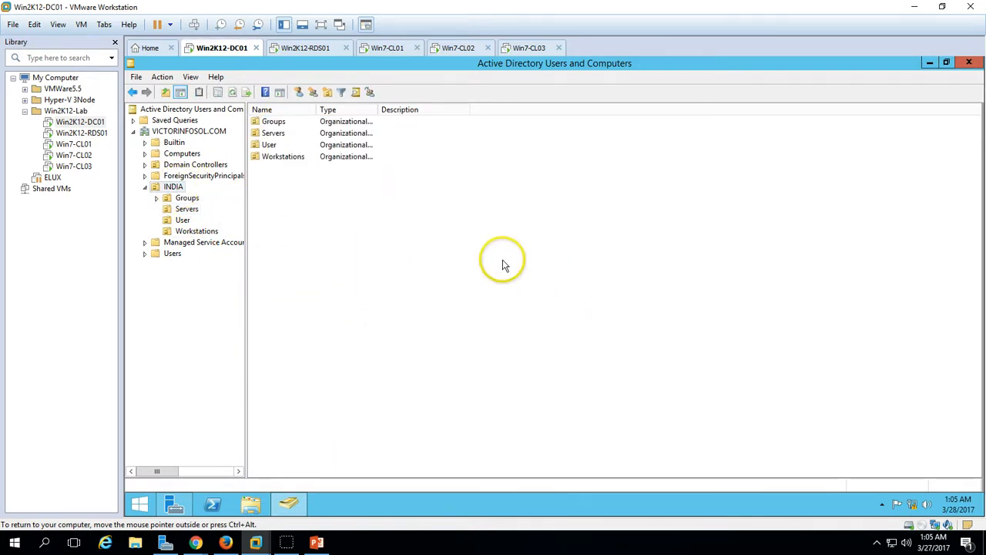
Return to Server Manager on Win2K12-DC01 and open the DHCP console
left_click(303, 503)
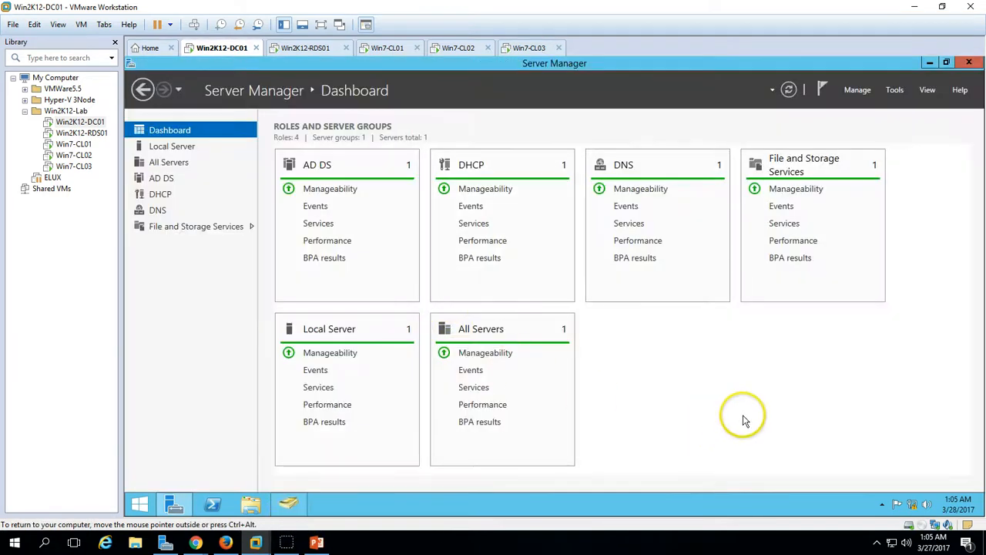
left_click(894, 90)
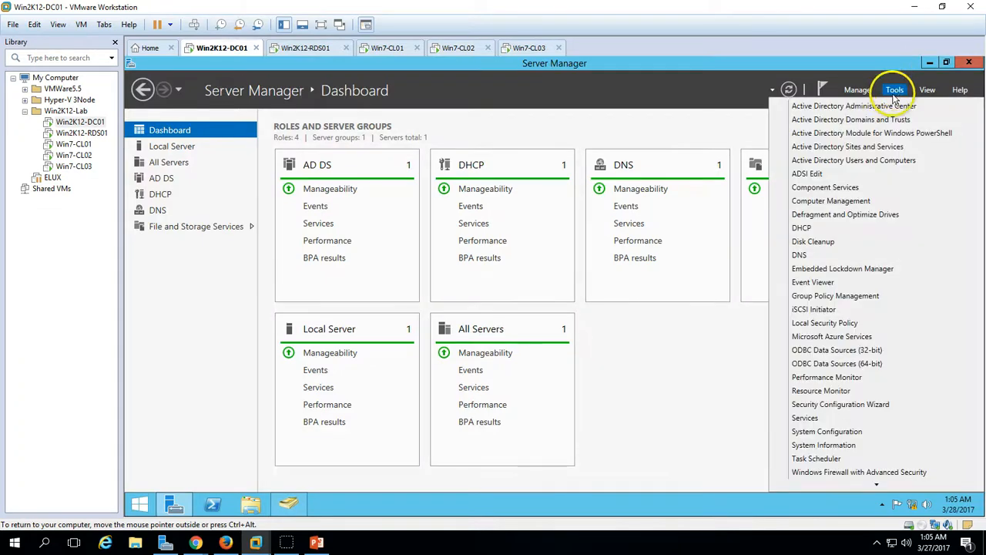
left_click(833, 231)
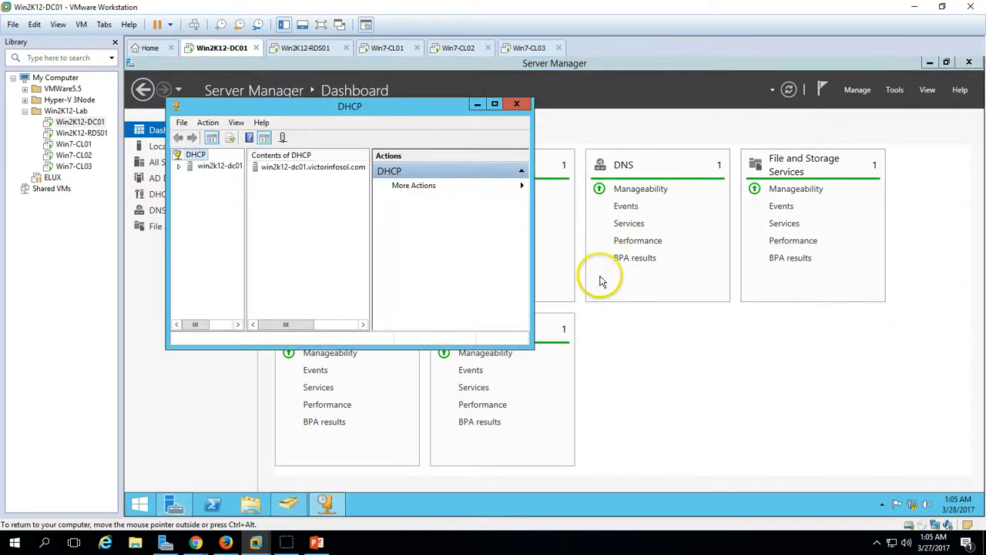
Maximize the DHCP console and open the address leases of the IPv4 scope [192.168.1.0] LAN
left_click(495, 105)
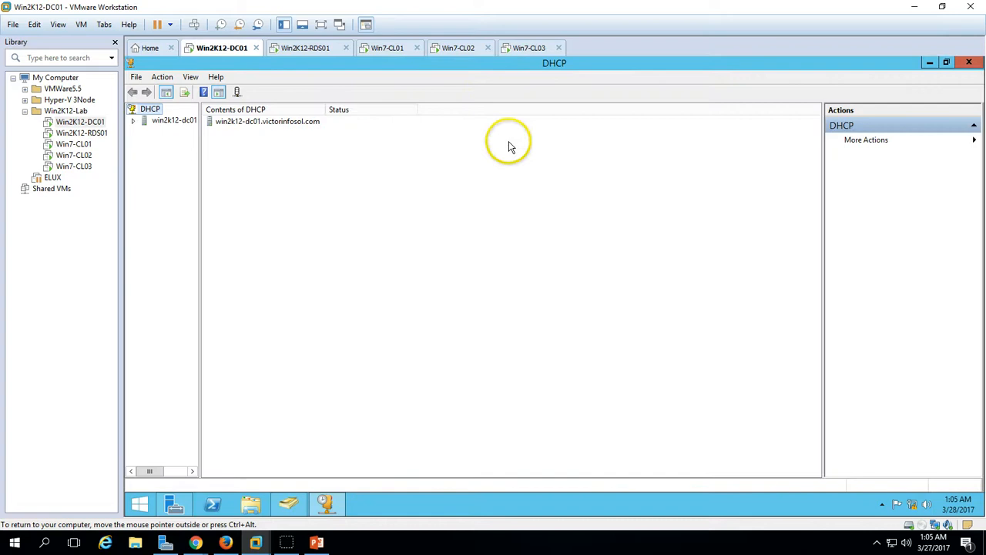
left_click(146, 133)
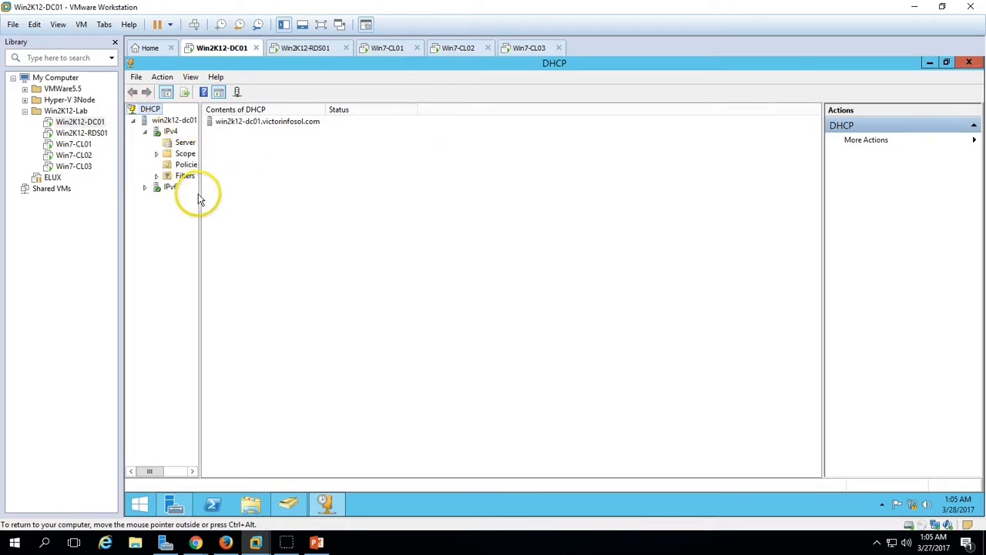
left_click_drag(198, 193, 289, 159)
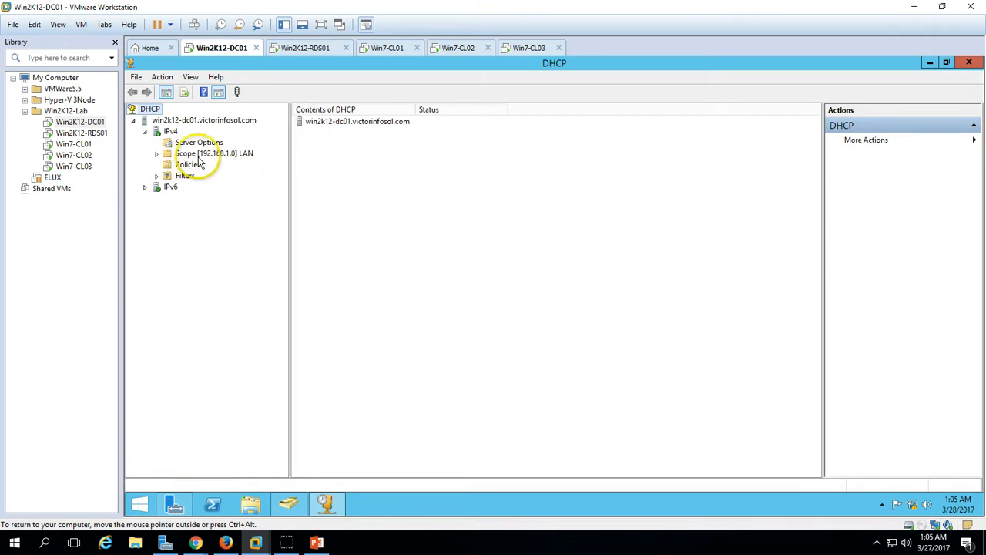
left_click(204, 154)
double_click(330, 132)
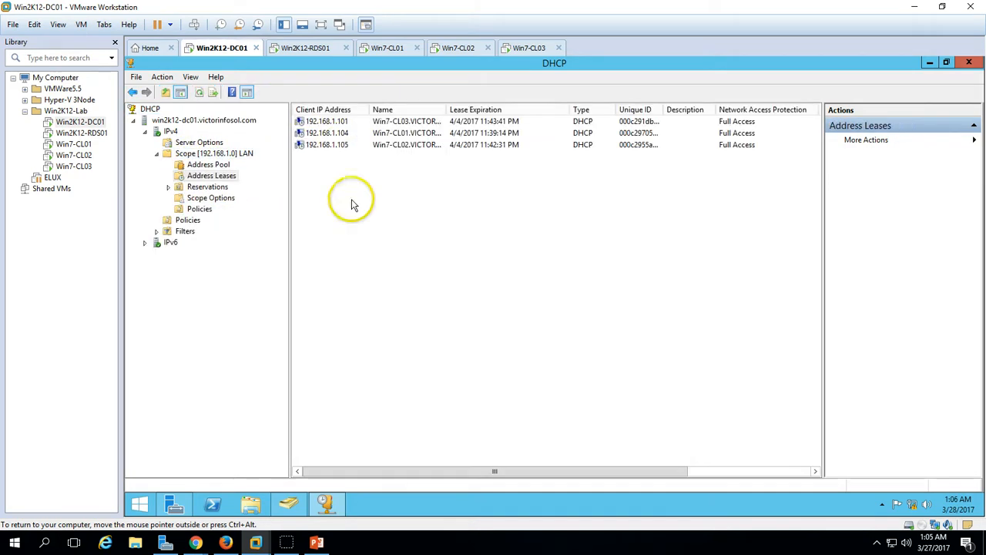
left_click_drag(289, 216, 256, 217)
Examine the DHCP leases of the three Windows 7 clients and sort them by name in ascending order
left_click_drag(303, 192, 287, 124)
left_click(334, 171)
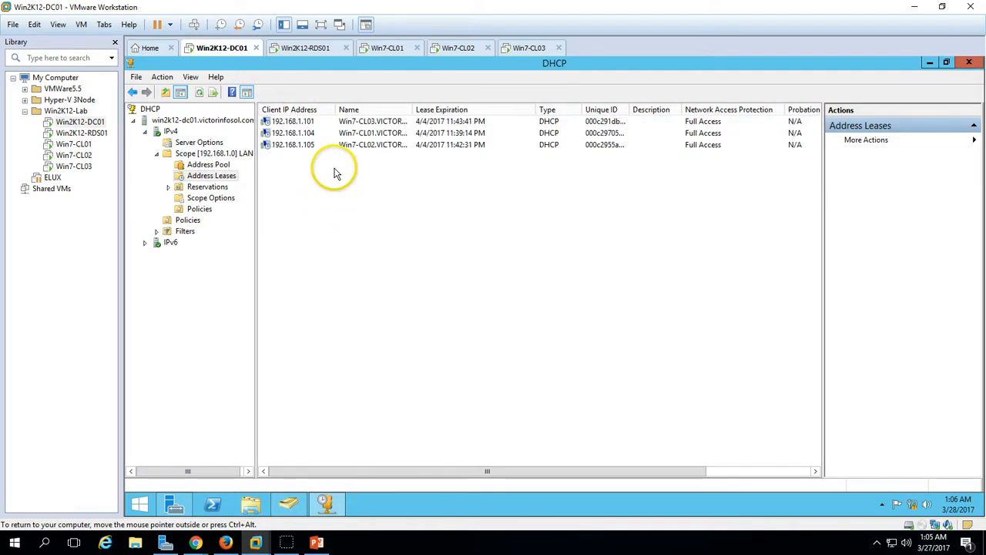
left_click_drag(306, 176, 312, 113)
left_click(370, 165)
left_click(372, 134)
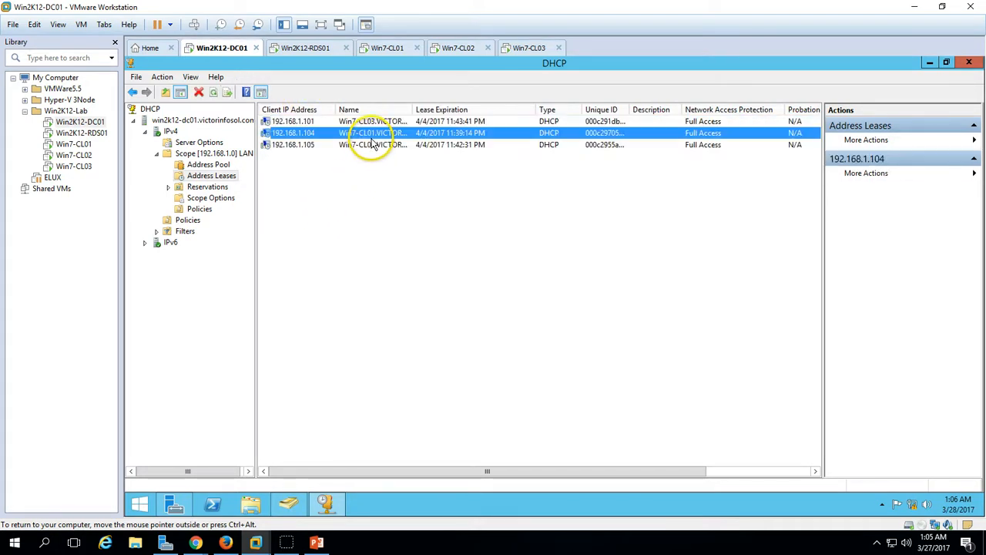
left_click(370, 145)
left_click(377, 121)
left_click(380, 110)
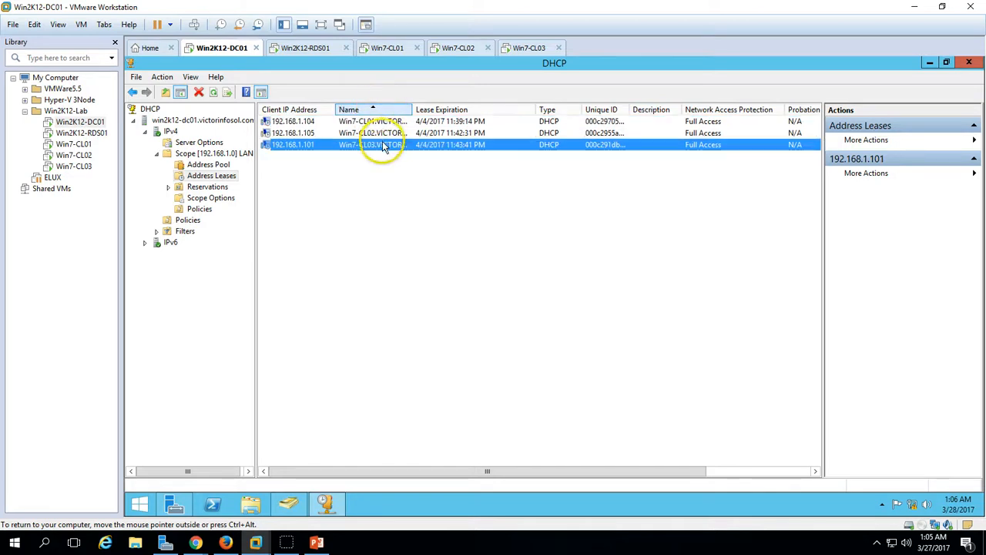
left_click(362, 279)
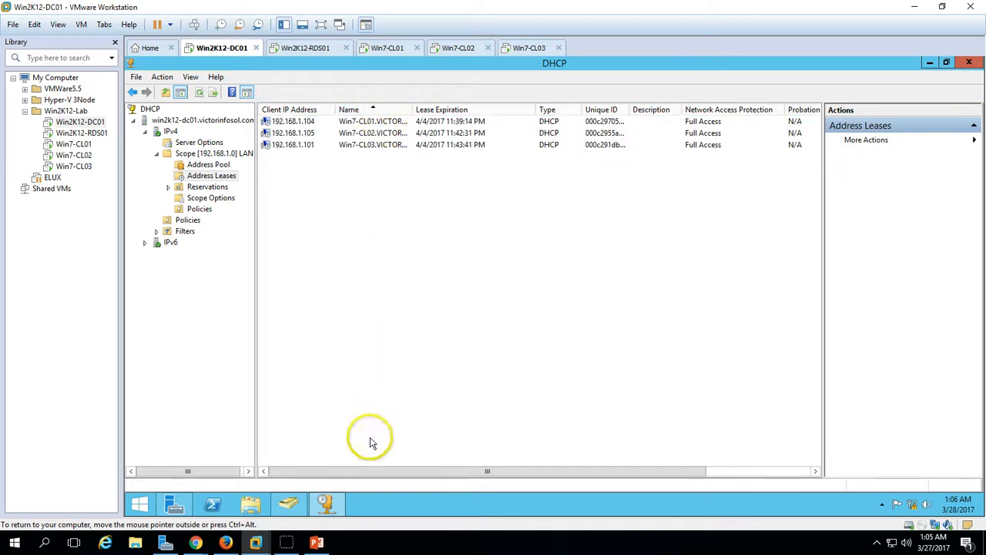
Consult the demo environment slide in PowerPoint, then review the Server Manager Dashboard and Local Server properties on Win2K12-RDS01 in VMware Workstation
left_click(316, 542)
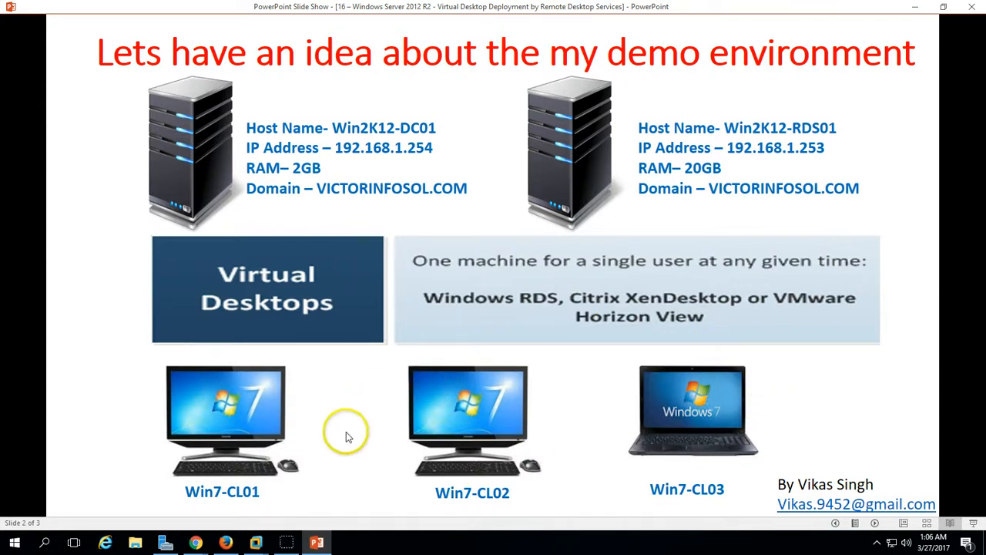
left_click(316, 540)
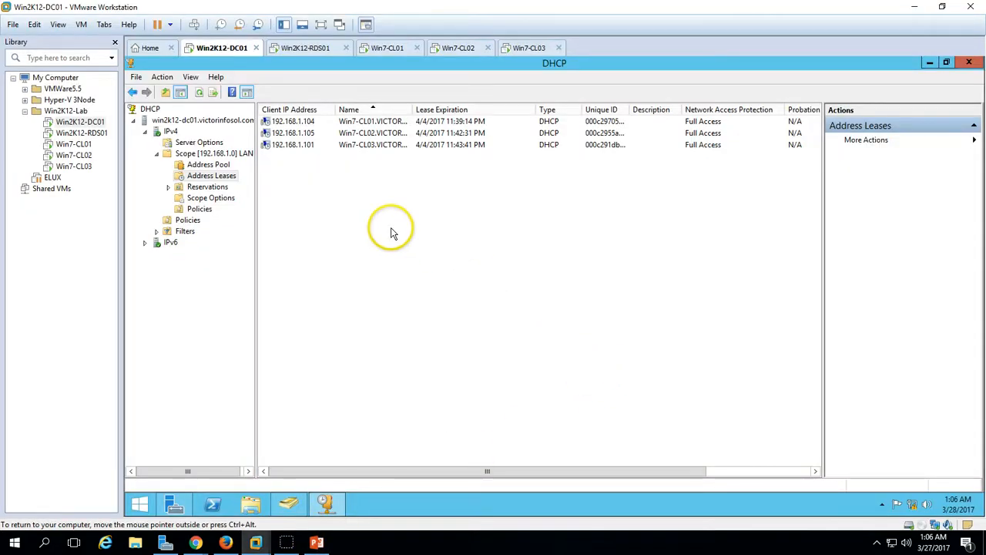
left_click(299, 50)
left_click(291, 444)
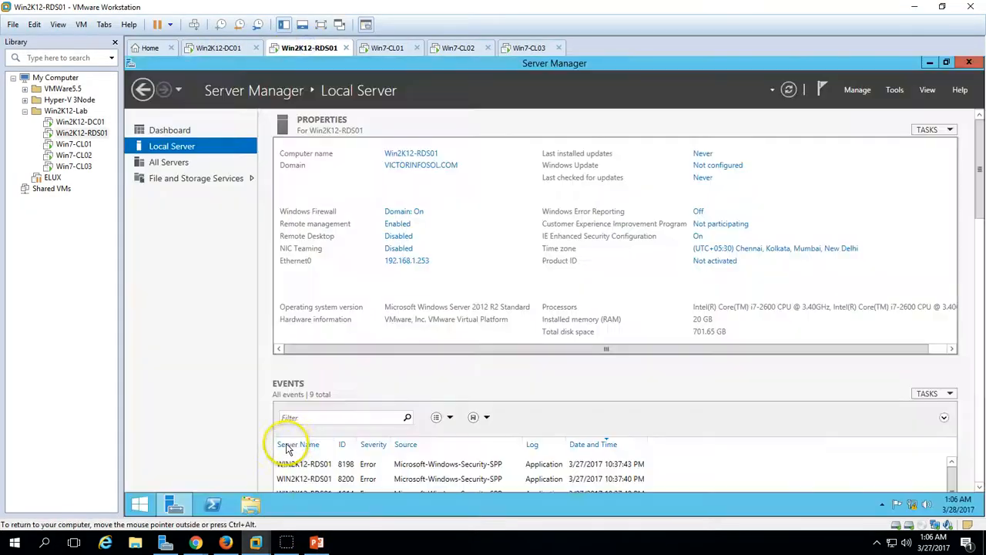
left_click(171, 131)
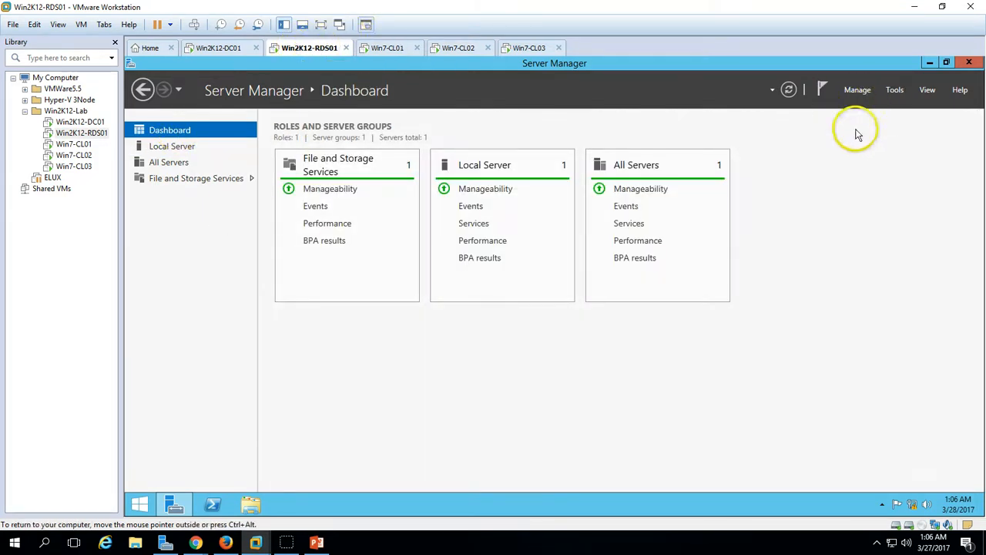
left_click(883, 504)
left_click(802, 391)
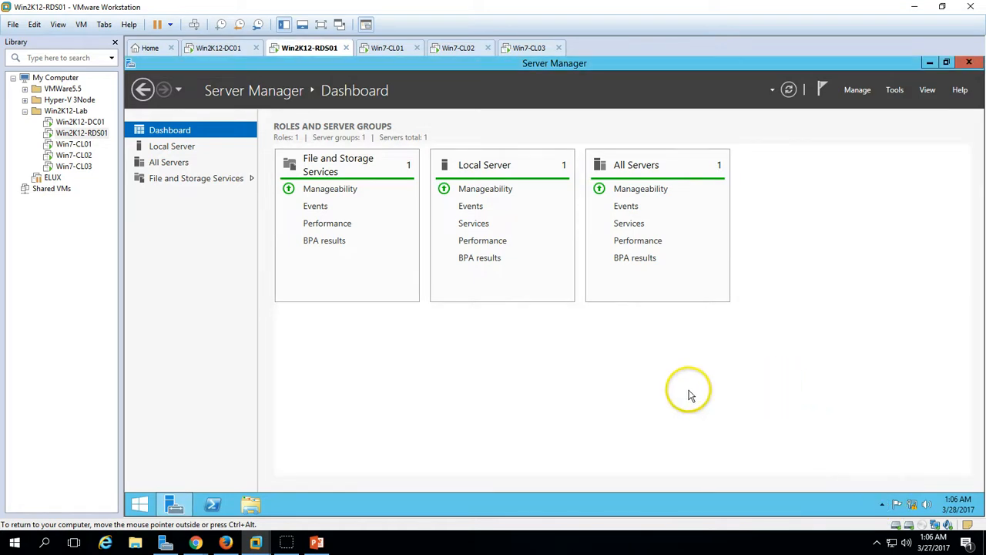
left_click(174, 504)
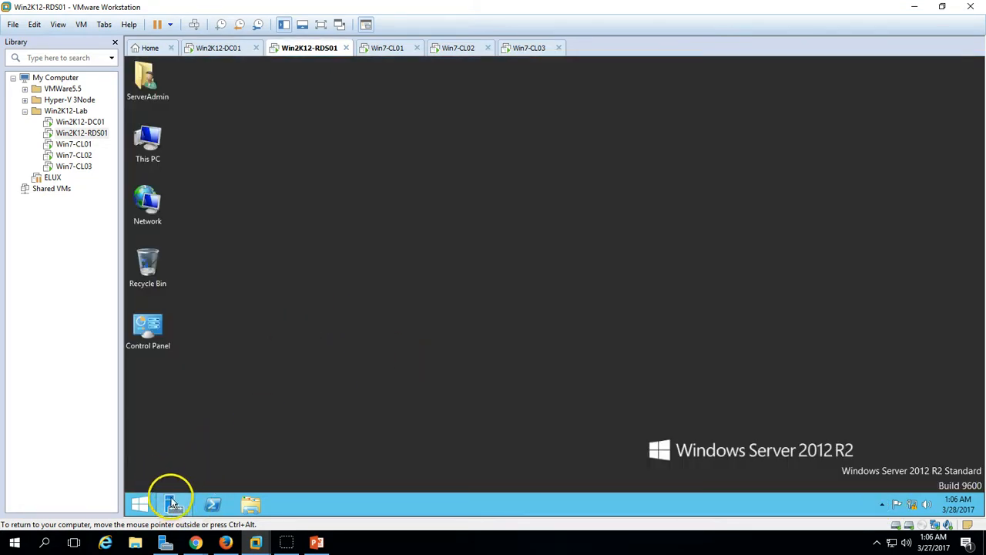
left_click(174, 503)
left_click(210, 147)
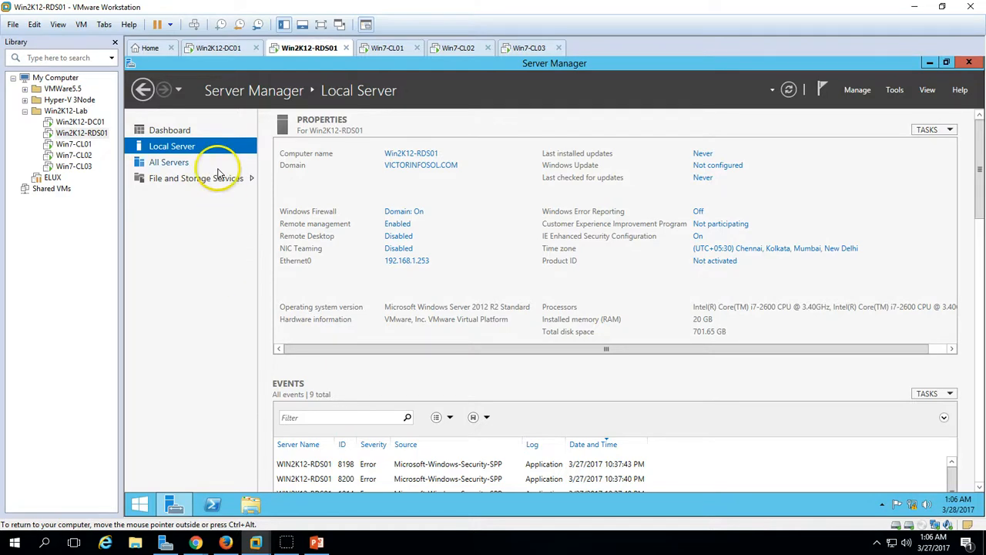
left_click(170, 130)
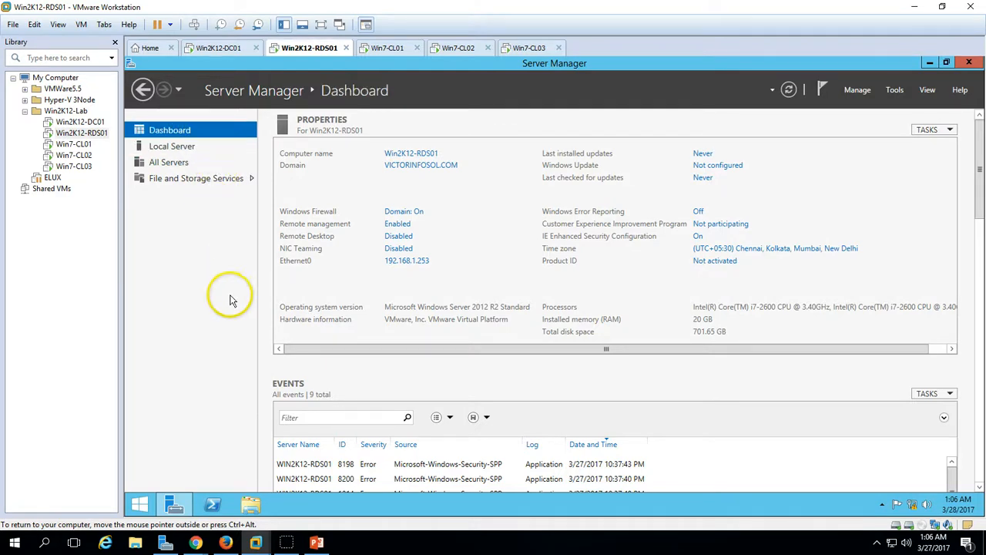
Start the Add Roles and Features Wizard and choose Remote Desktop Services installation as the installation type
left_click(857, 90)
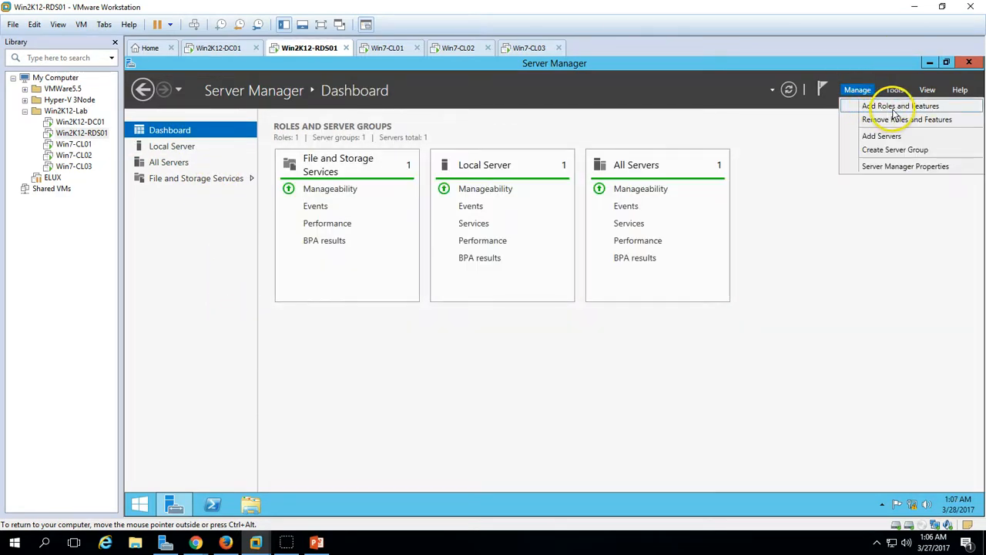
left_click(899, 108)
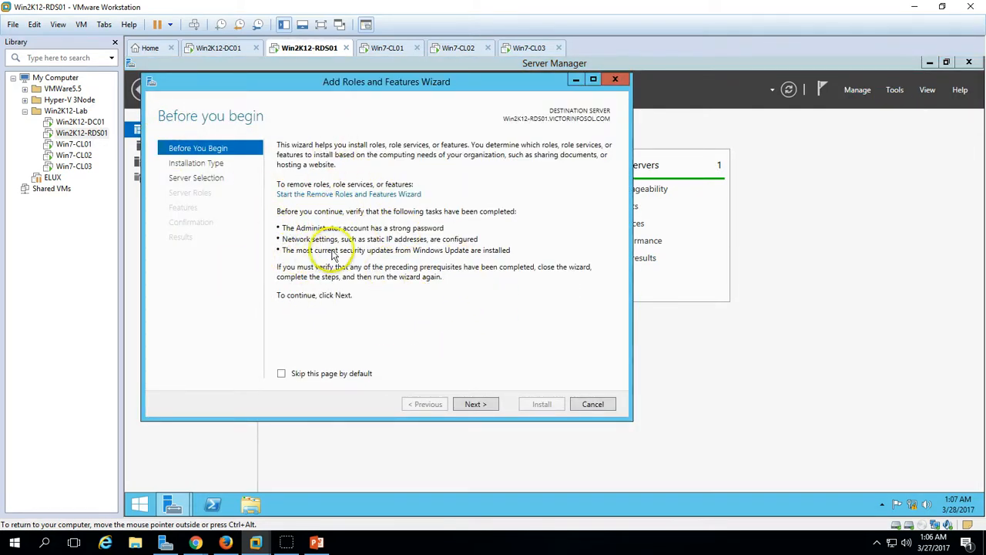
left_click(495, 412)
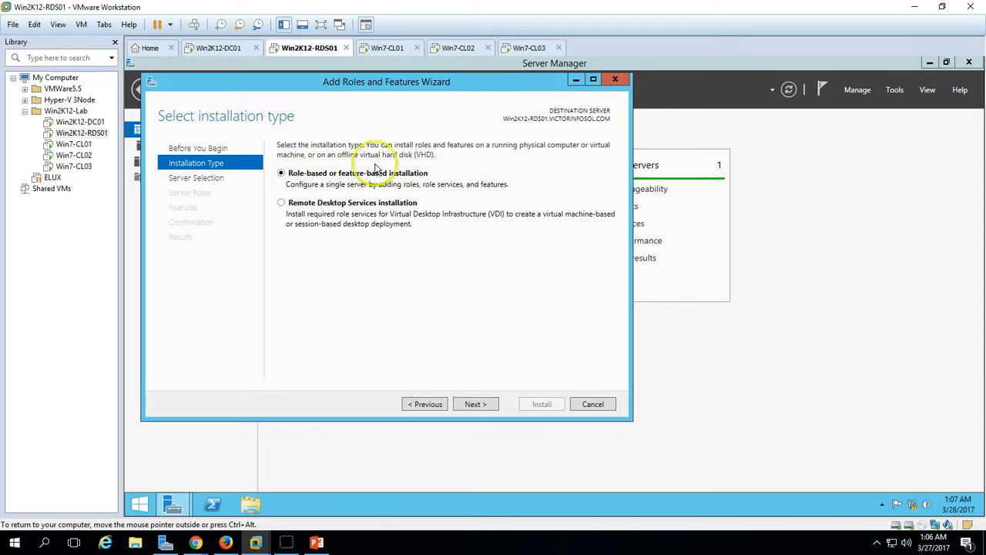
left_click(281, 203)
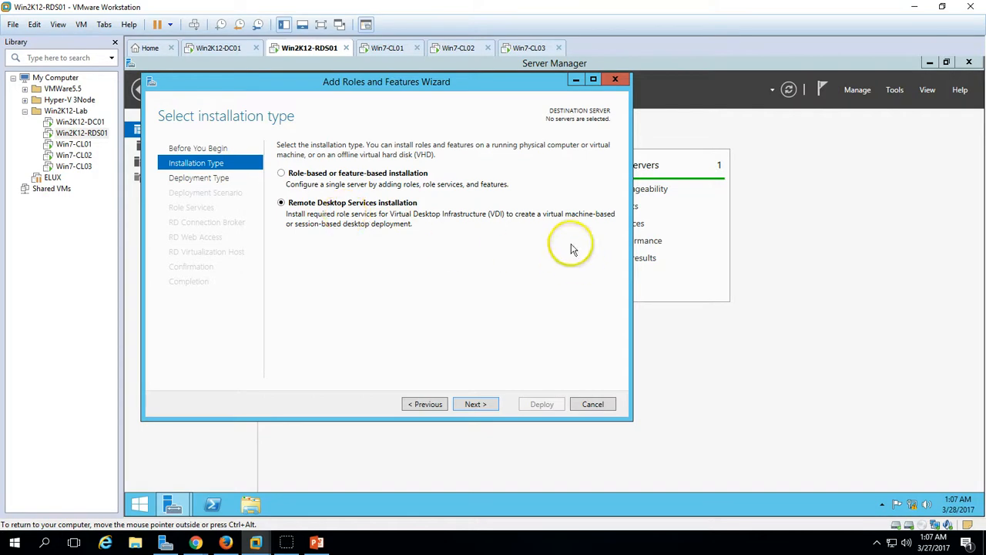
left_click(475, 404)
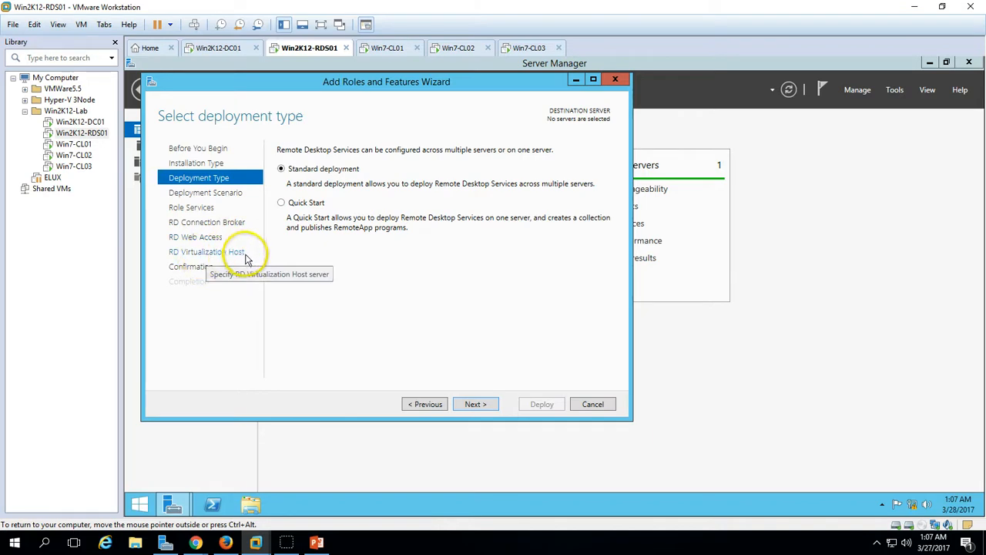
Choose Standard deployment as the deployment type and accept the virtual machine-based desktop deployment scenario
left_click(304, 203)
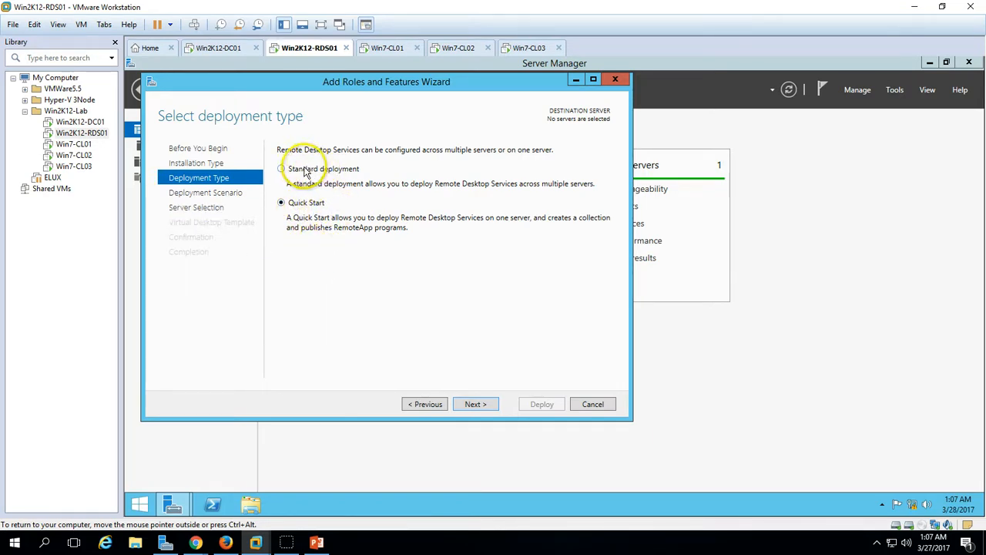
left_click(290, 169)
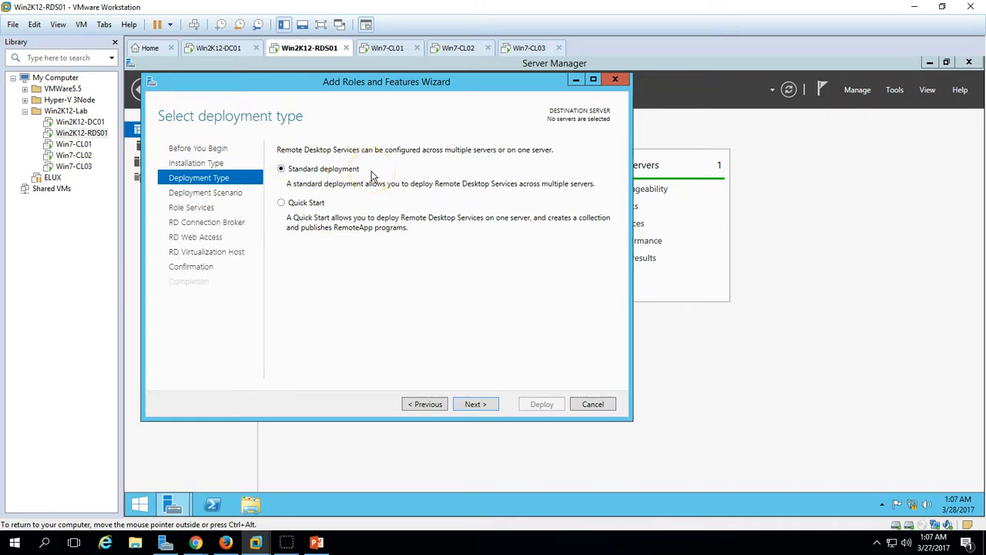
left_click(476, 404)
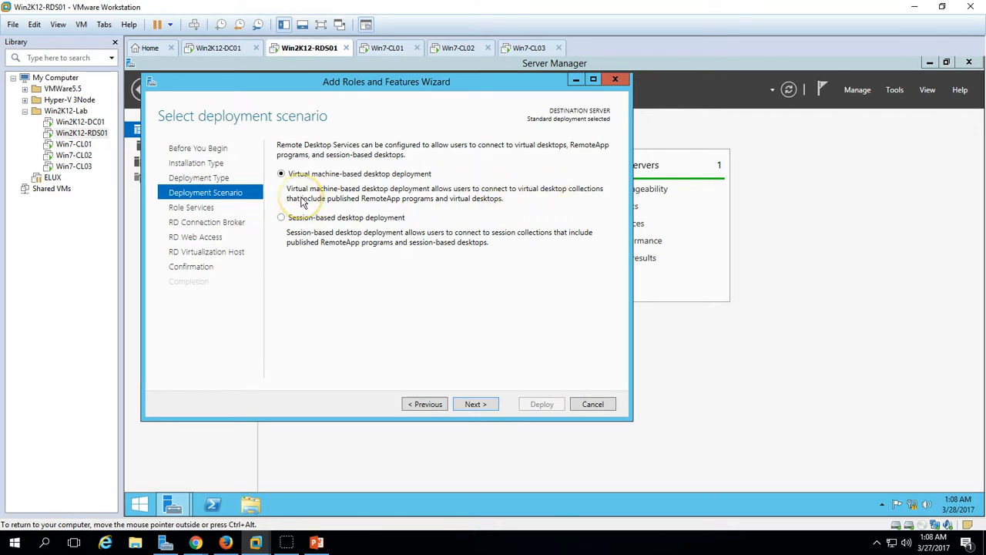
left_click(476, 405)
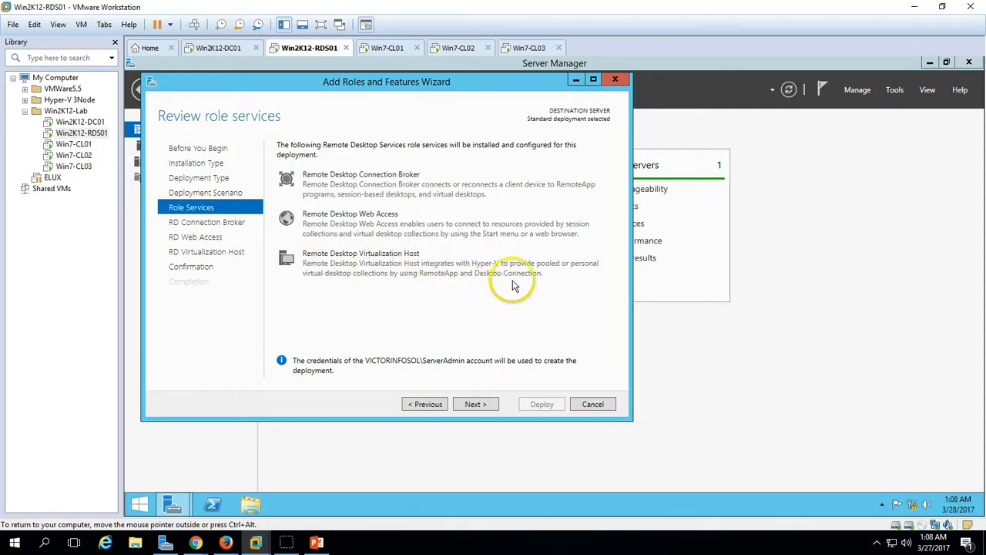
Assign Win2K12-RDS01 as the server for the RD Connection Broker, RD Web Access and RD Virtualization Host role services
left_click(474, 404)
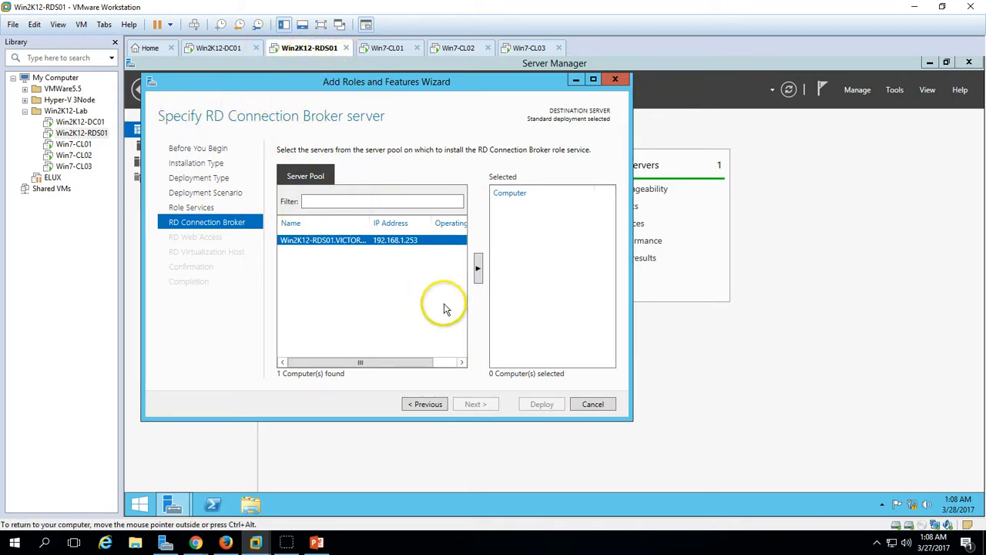
left_click(480, 270)
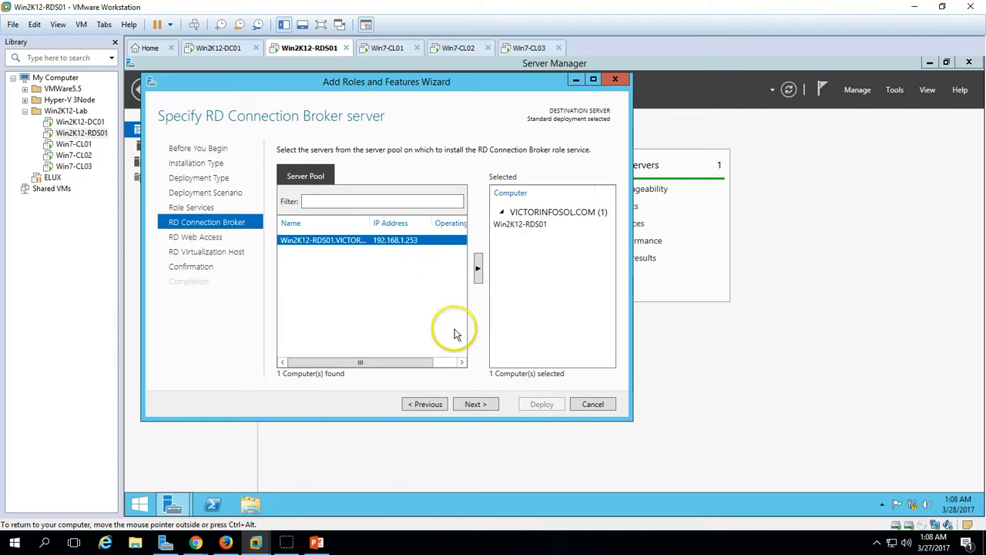
left_click(486, 406)
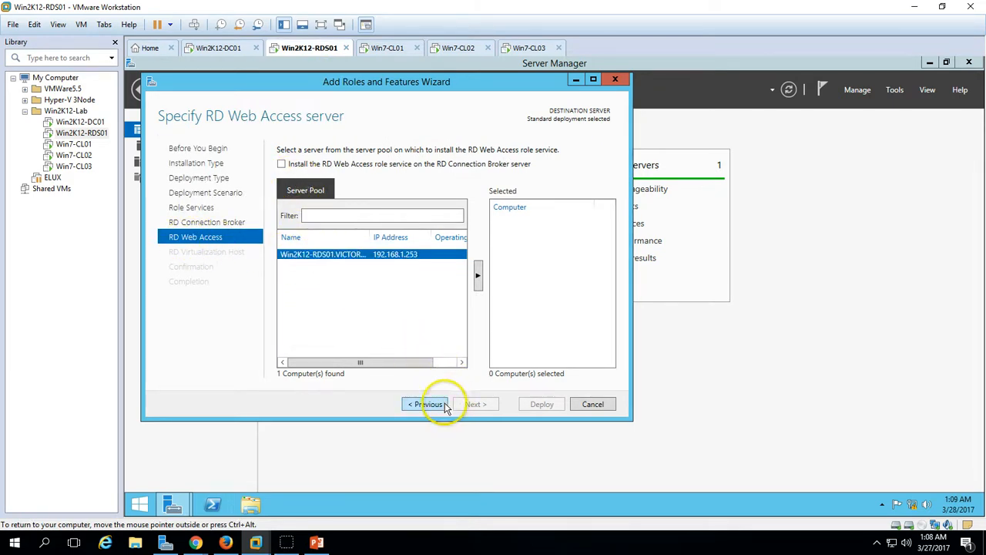
left_click(478, 276)
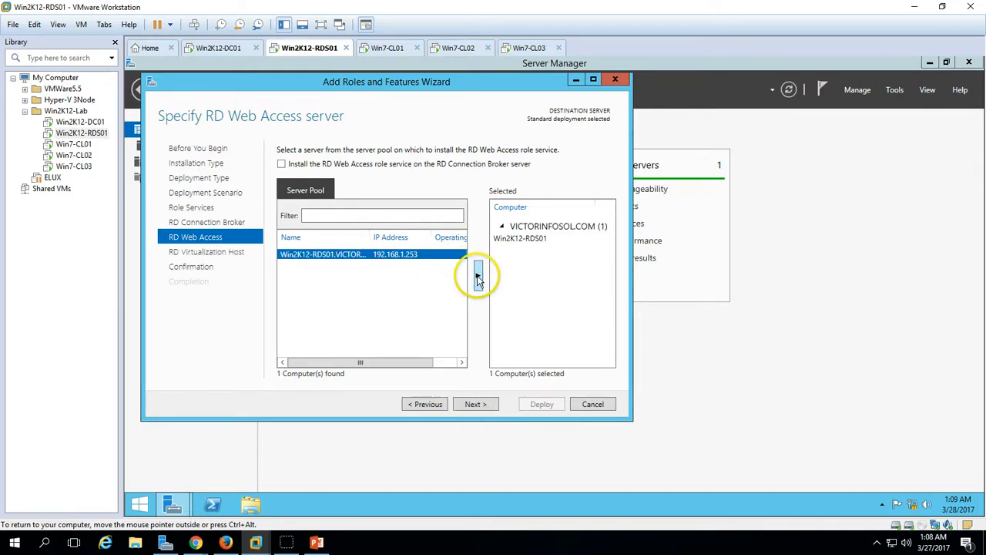
left_click(484, 404)
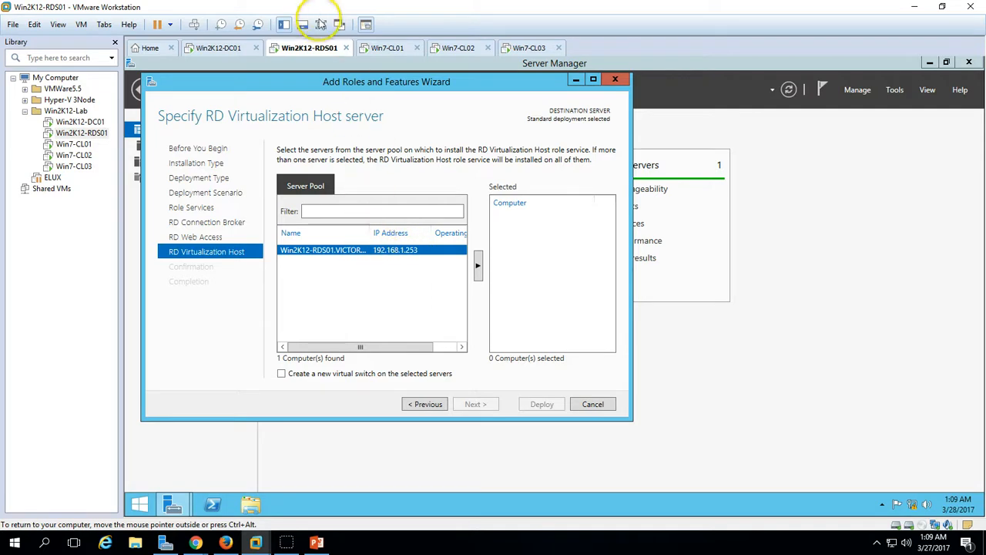
left_click(479, 266)
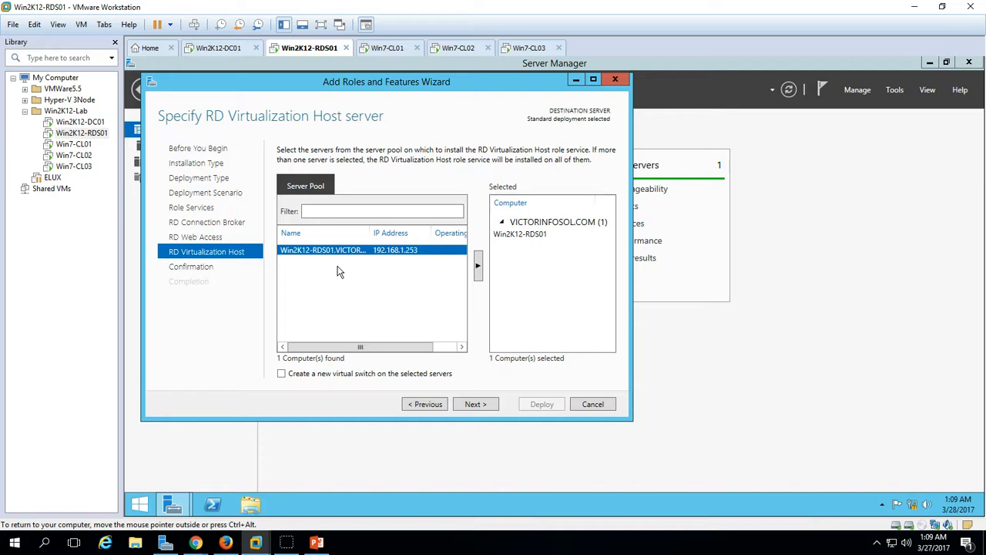
Check the processor and virtualization engine options in the Win2K12-RDS01 virtual machine settings, then close the settings
right_click(327, 48)
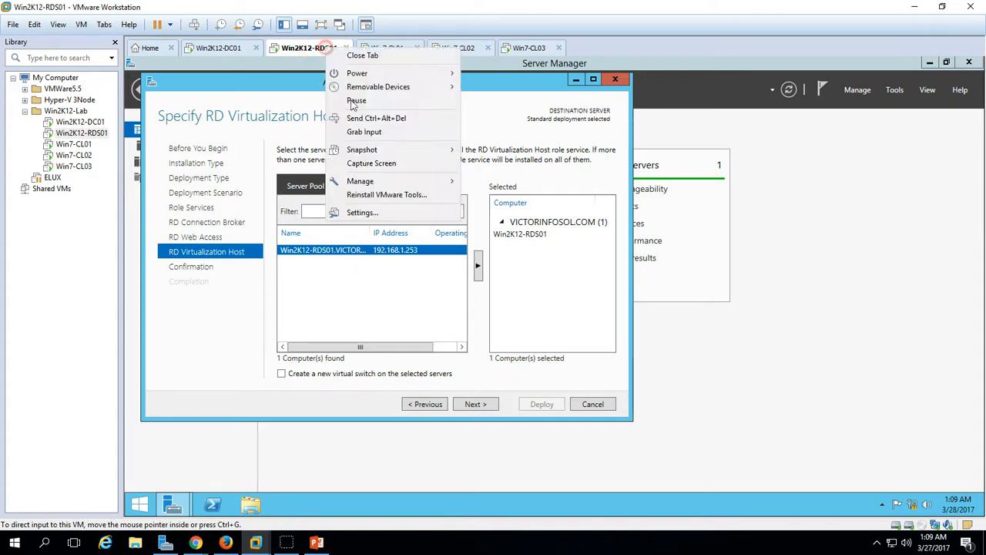
left_click(392, 211)
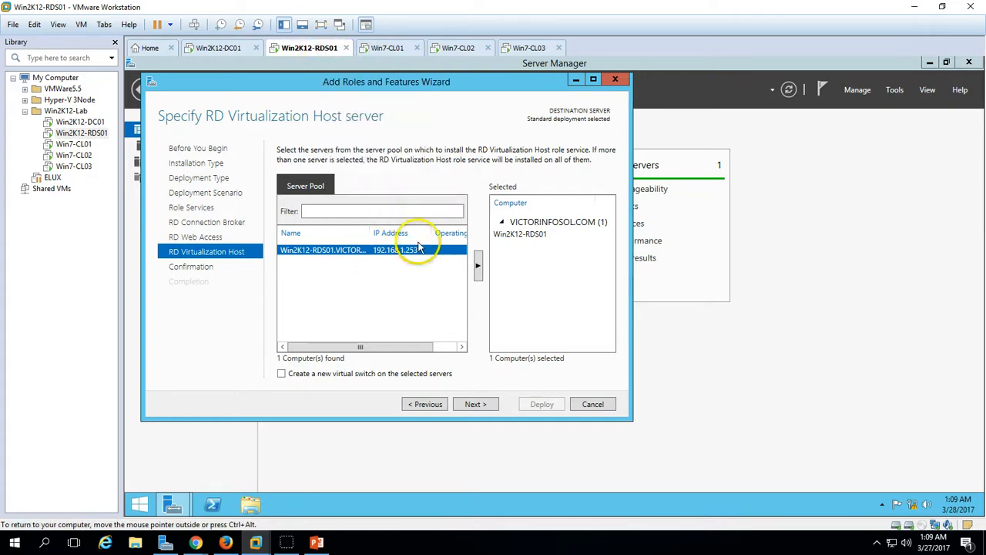
left_click(397, 144)
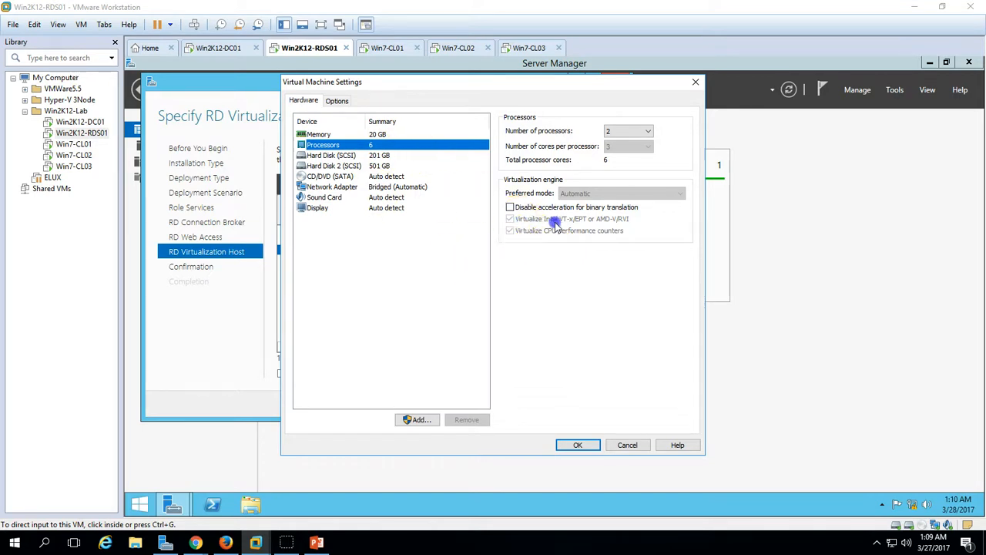
left_click(578, 444)
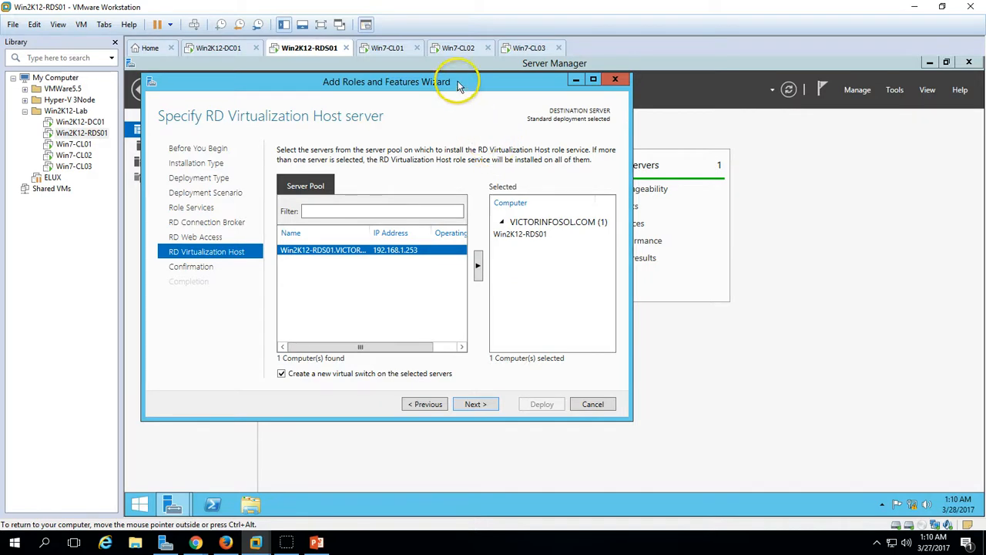
Keep the option to create a new virtual switch on the selected servers and continue to the confirmation page
left_click_drag(487, 80, 518, 79)
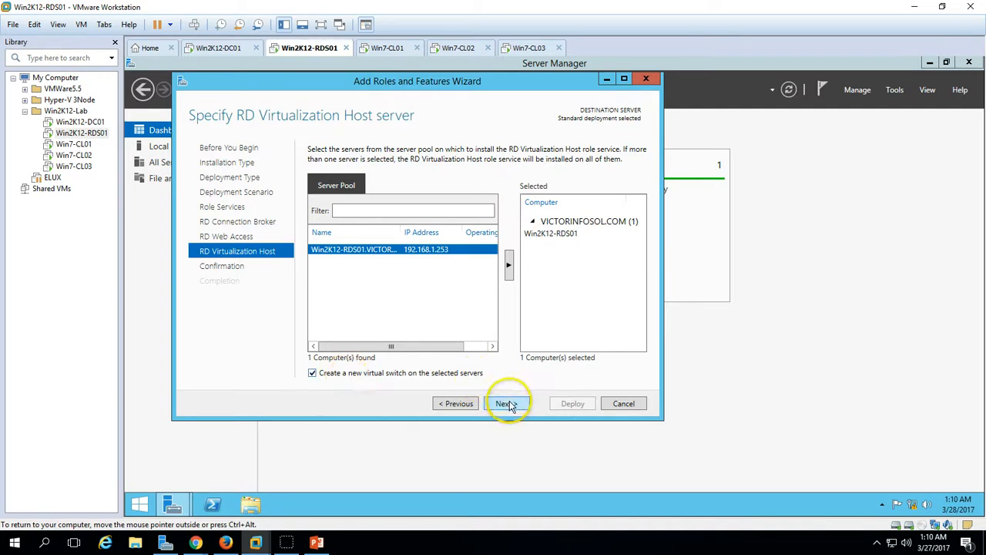
left_click(348, 373)
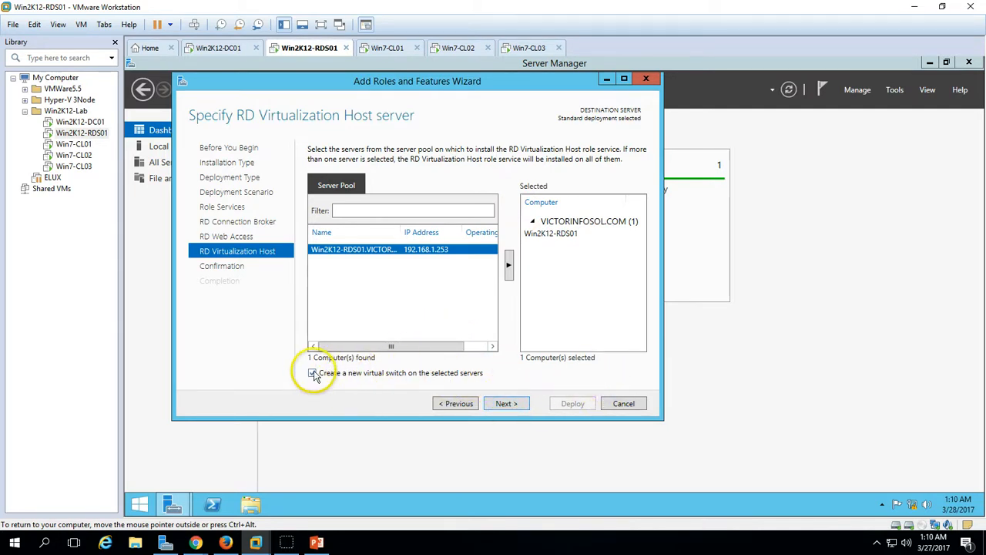
left_click(505, 403)
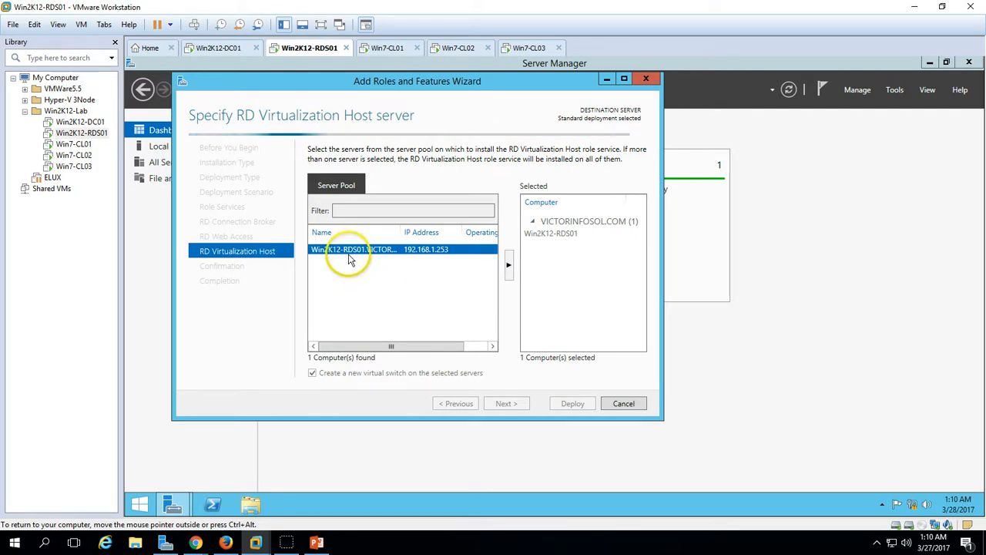
left_click_drag(458, 82, 539, 83)
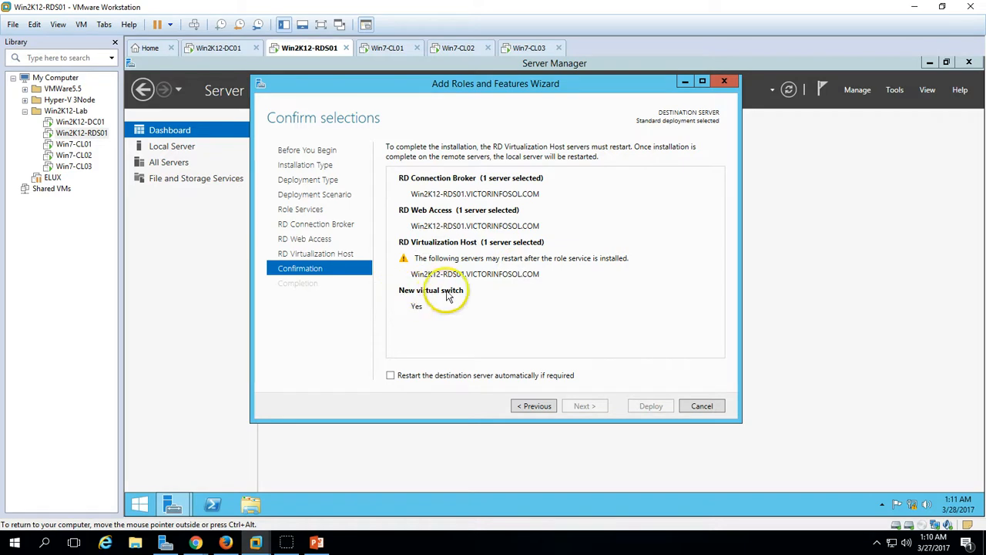
Allow the destination server to restart automatically if required and deploy the selected Remote Desktop Services role services
left_click(412, 380)
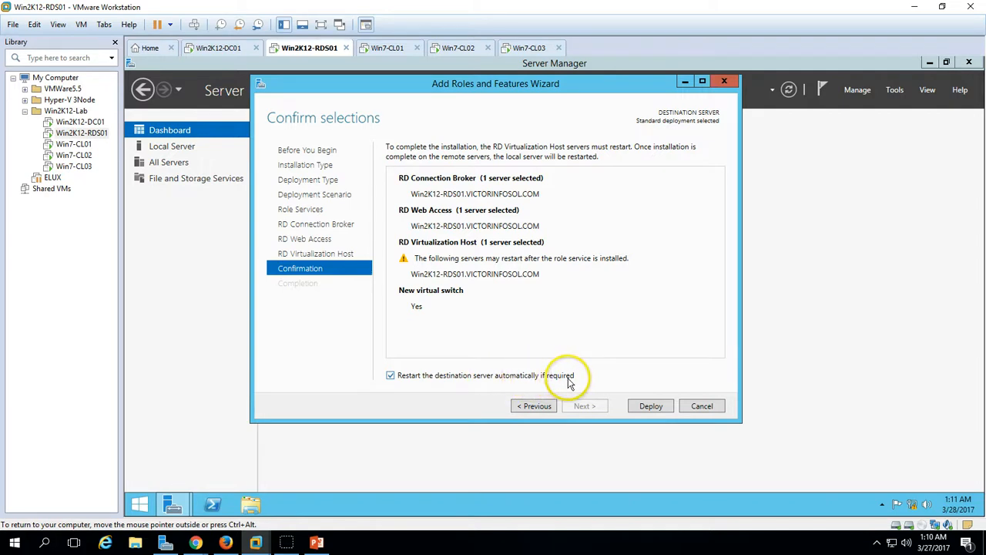
left_click(651, 406)
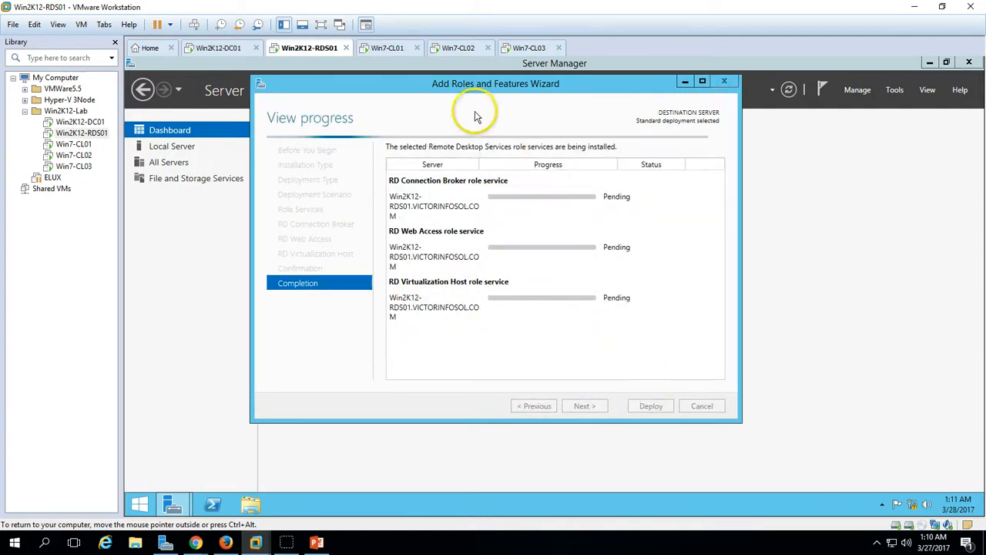
left_click_drag(469, 84, 488, 101)
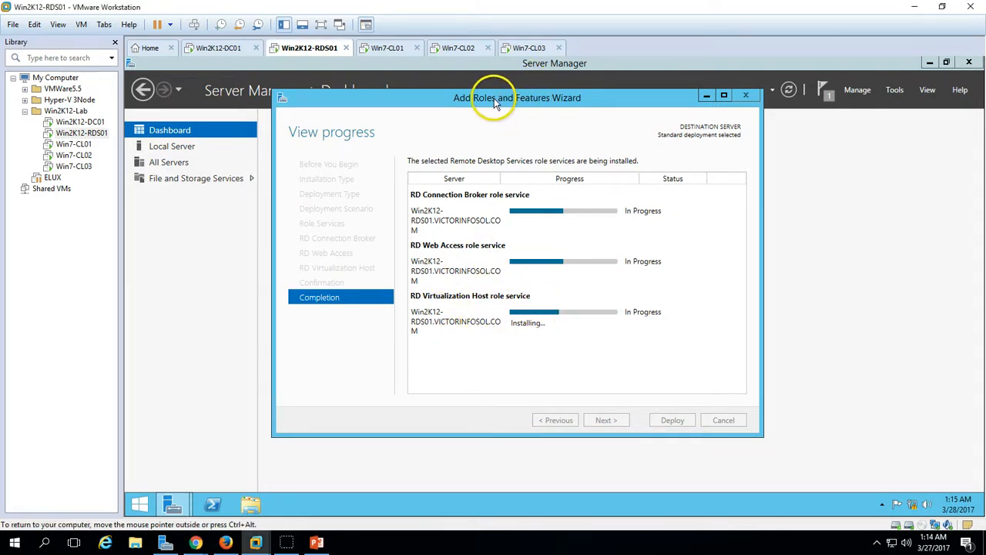
left_click_drag(493, 97, 485, 123)
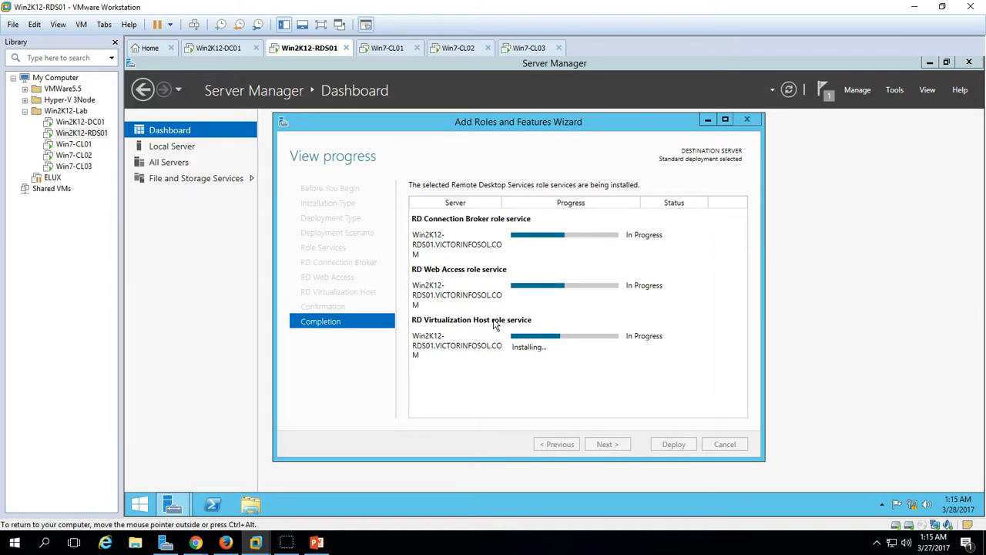
Sign back in to Win2K12-RDS01 with the ServerAdmin domain account by entering its account password
key("alt+Tab")
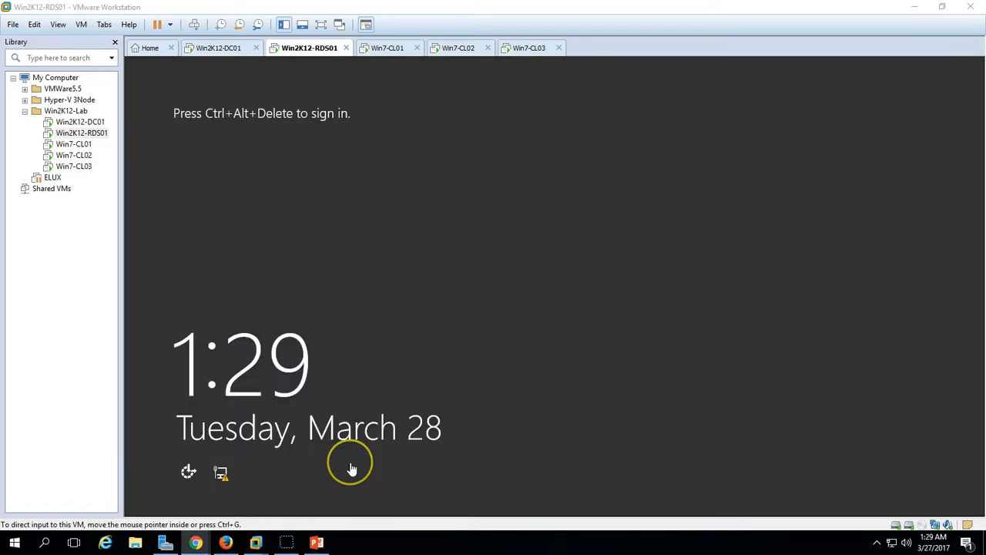
left_click(195, 24)
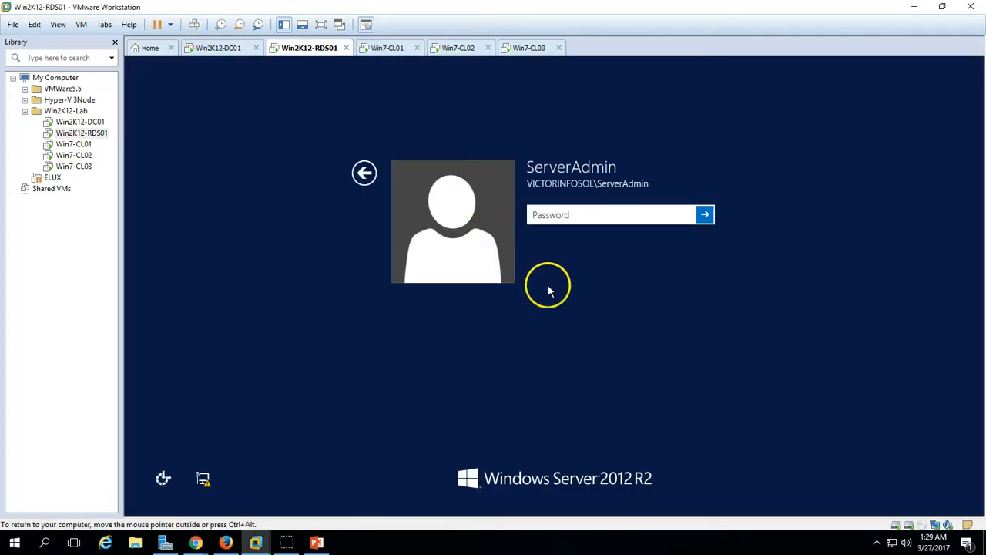
type("****")
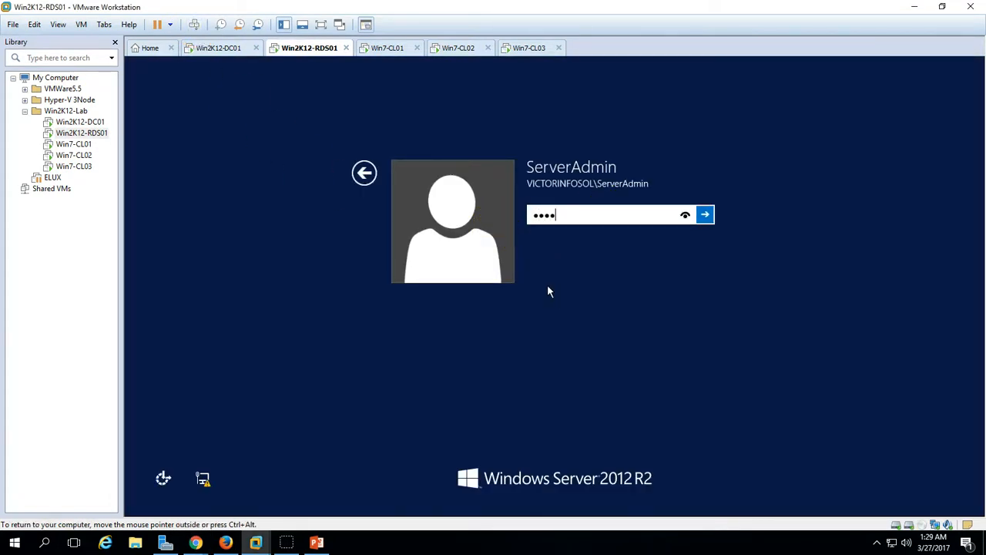
type("*****")
key("Return")
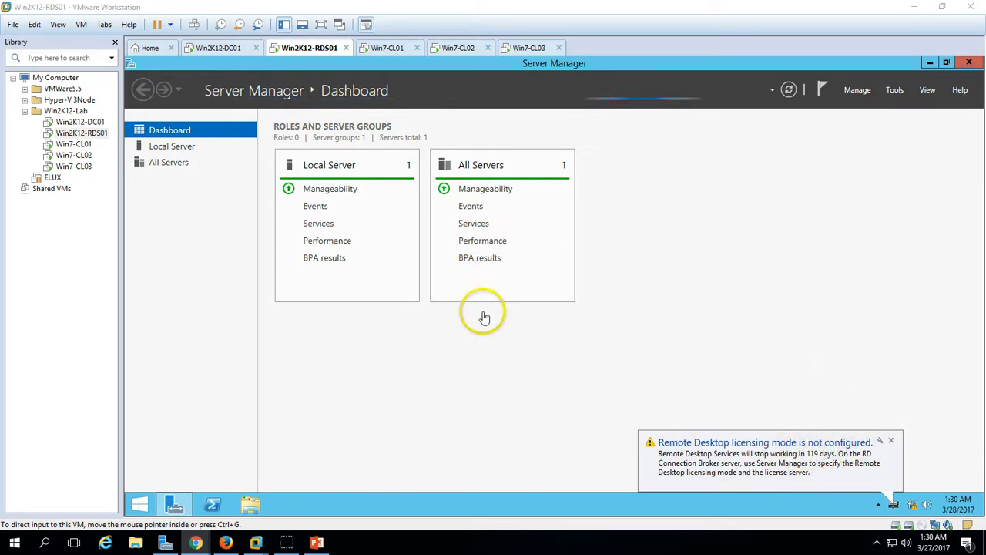
left_click(202, 304)
left_click(678, 471)
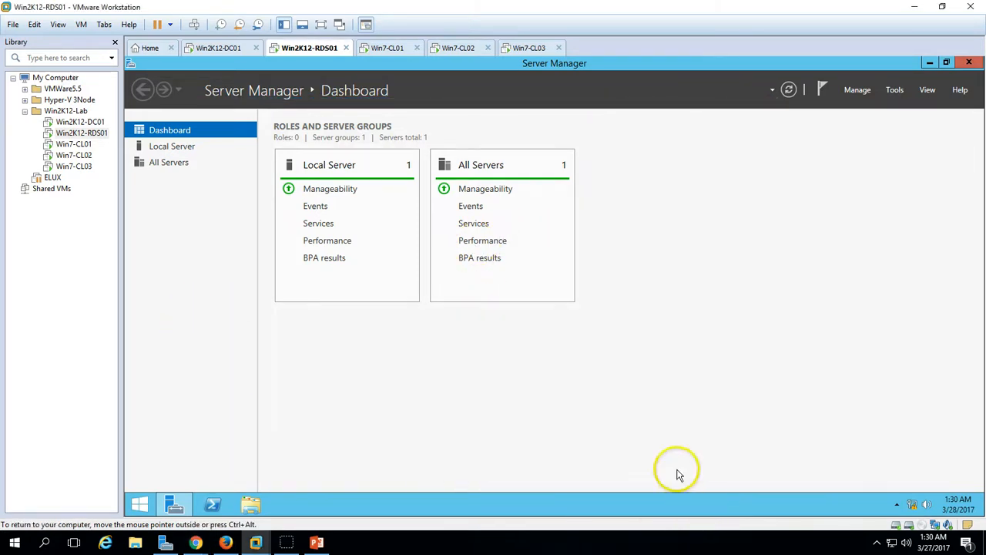
left_click(393, 48)
left_click(324, 47)
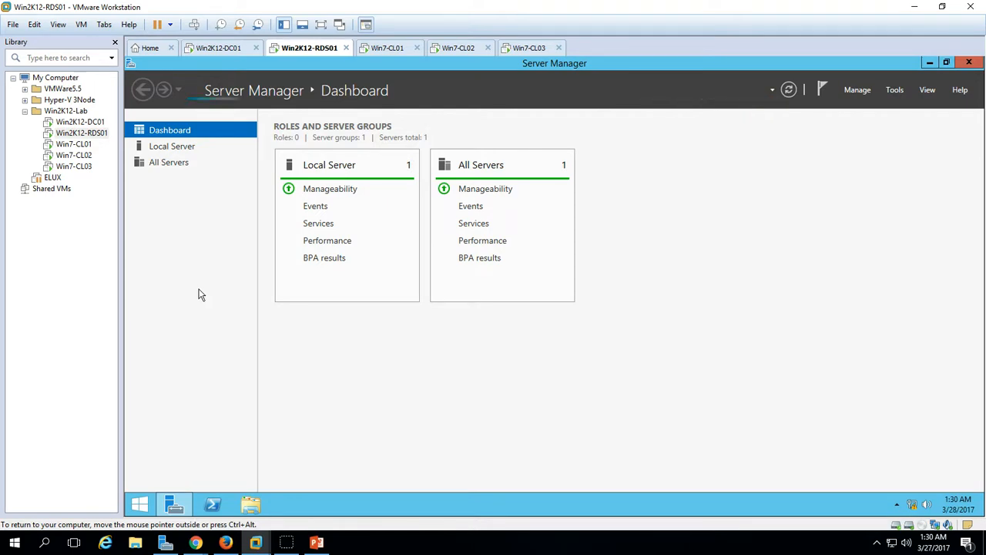
left_click(203, 289)
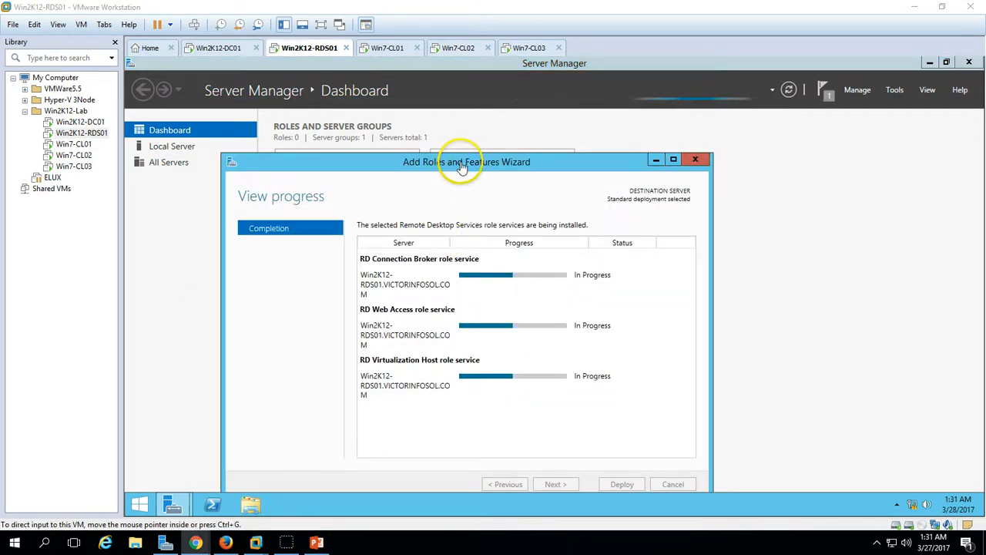
Dismiss the Remote Desktop licensing notification and close the Add Roles and Features Wizard once the installation finishes
left_click(465, 166)
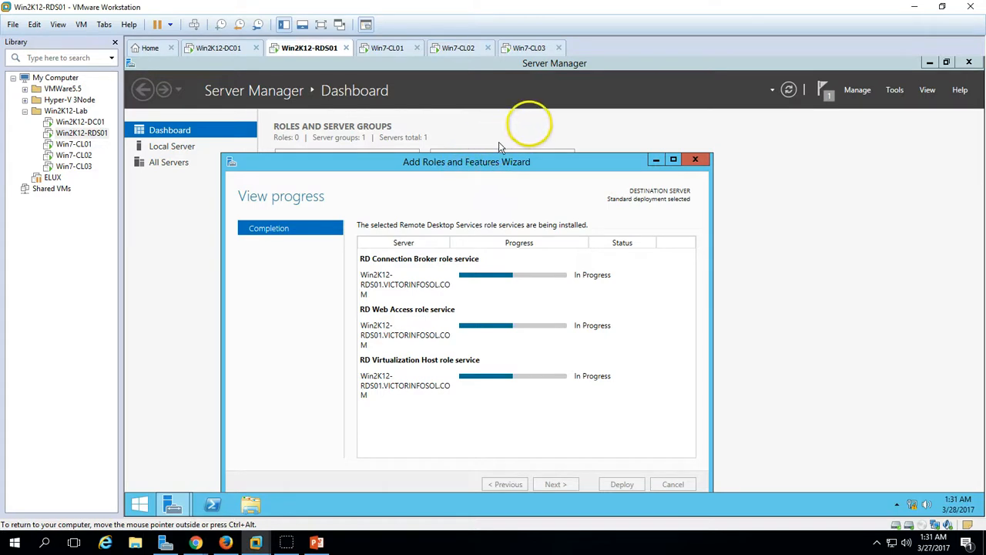
left_click_drag(499, 143, 508, 124)
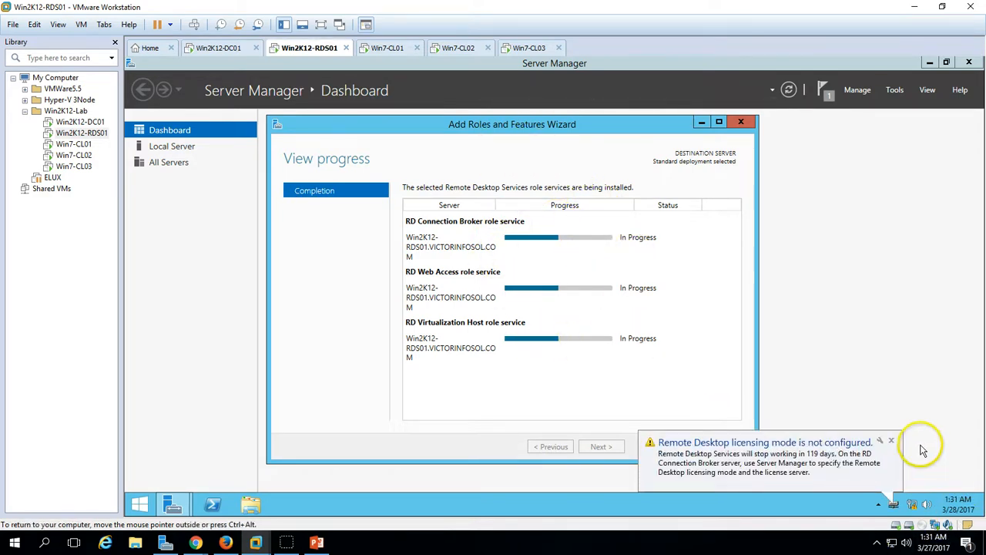
left_click(891, 440)
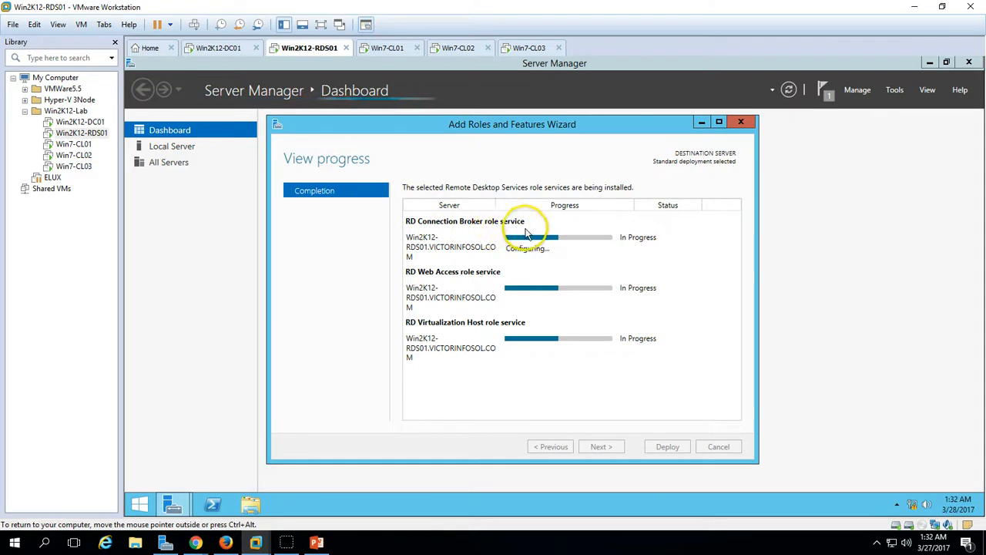
left_click_drag(542, 124, 555, 109)
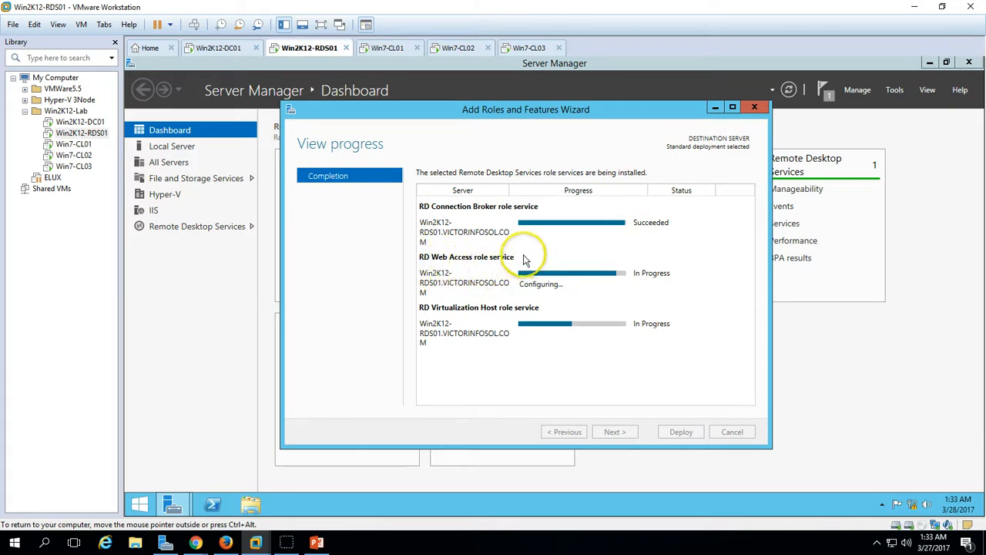
left_click_drag(674, 274, 525, 283)
left_click(525, 283)
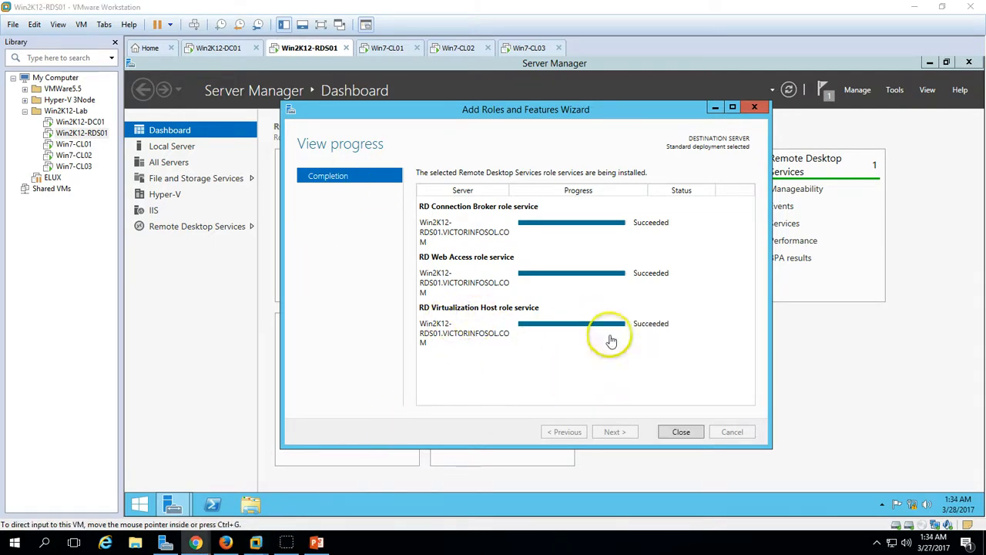
left_click(683, 437)
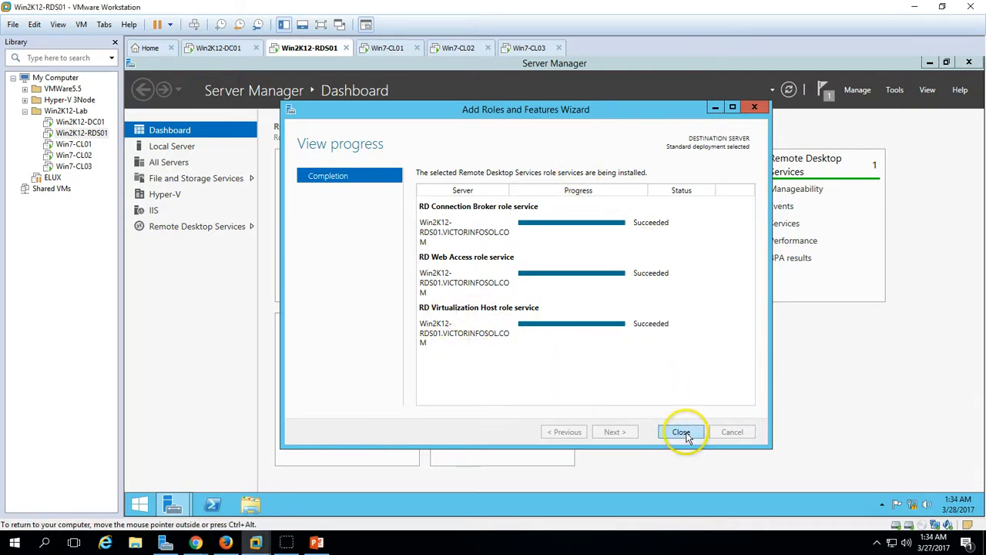
left_click(683, 433)
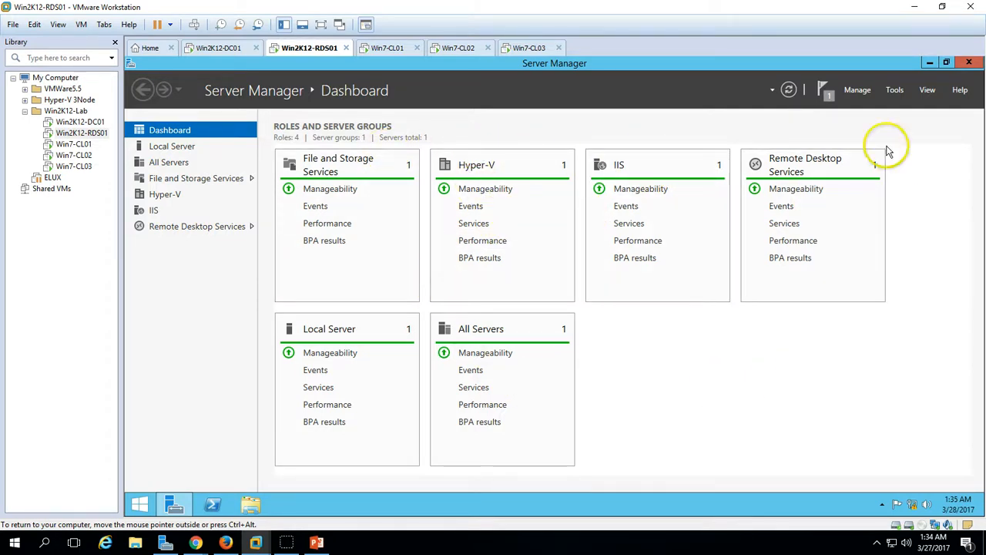
Open Hyper-V Manager from Server Manager, maximize its window and select the WIN2K12-RDS01 server
left_click(892, 92)
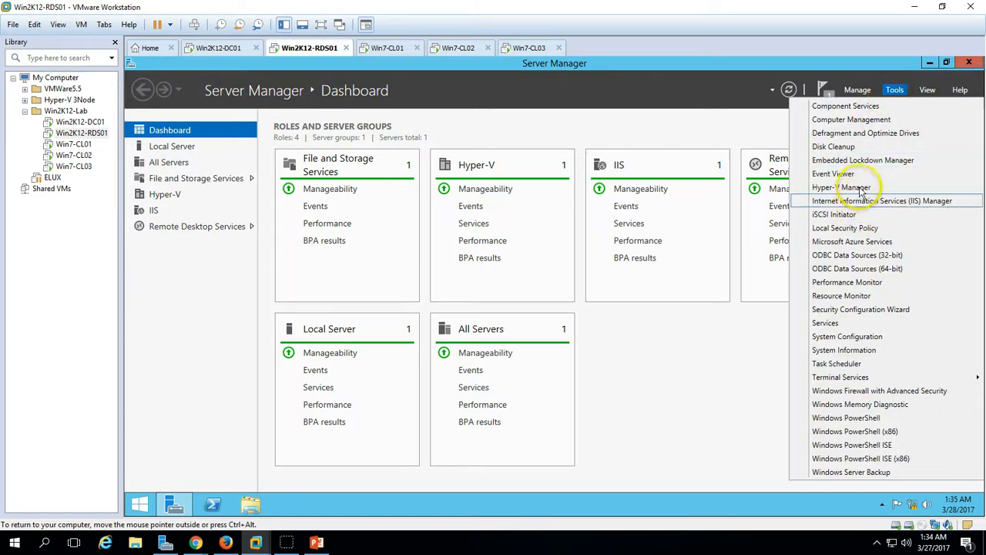
left_click(859, 187)
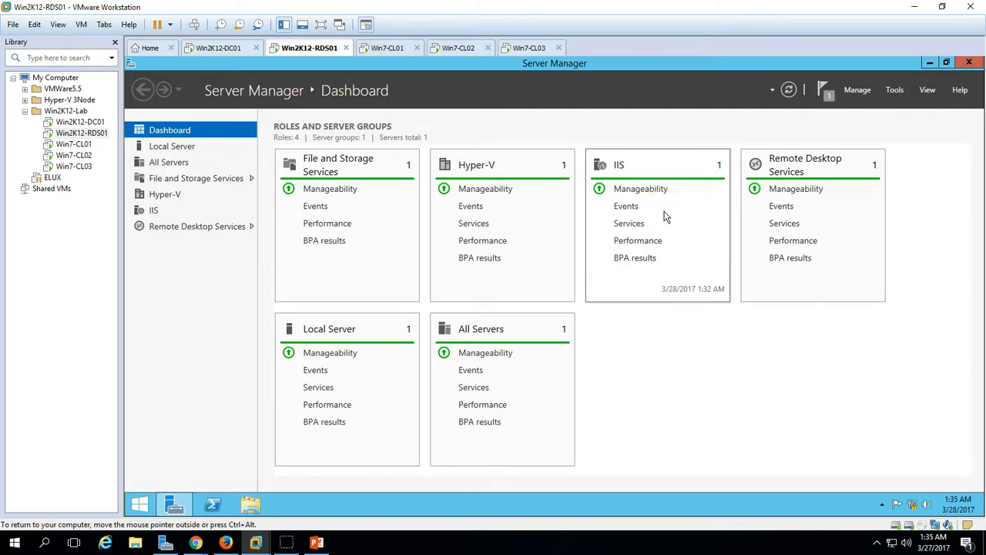
left_click(882, 505)
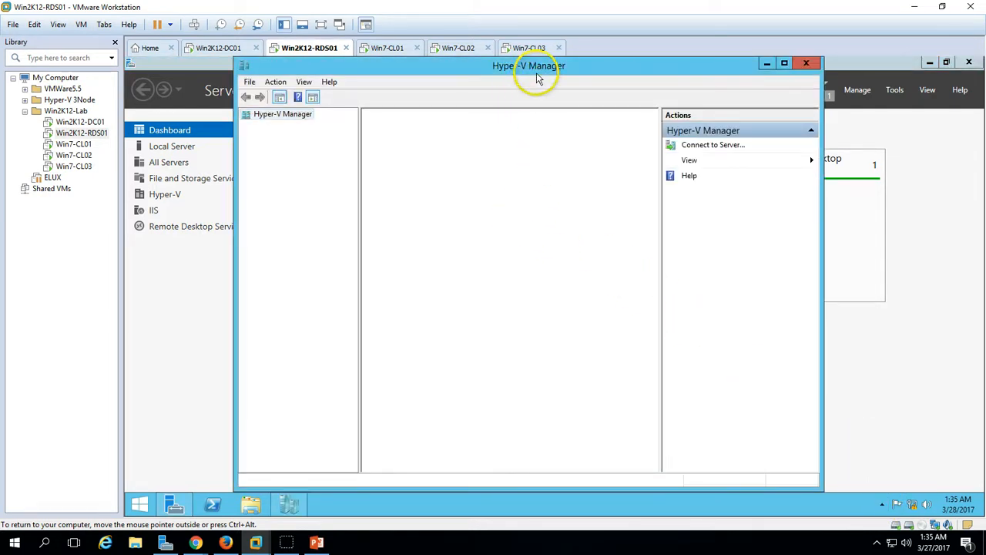
double_click(546, 67)
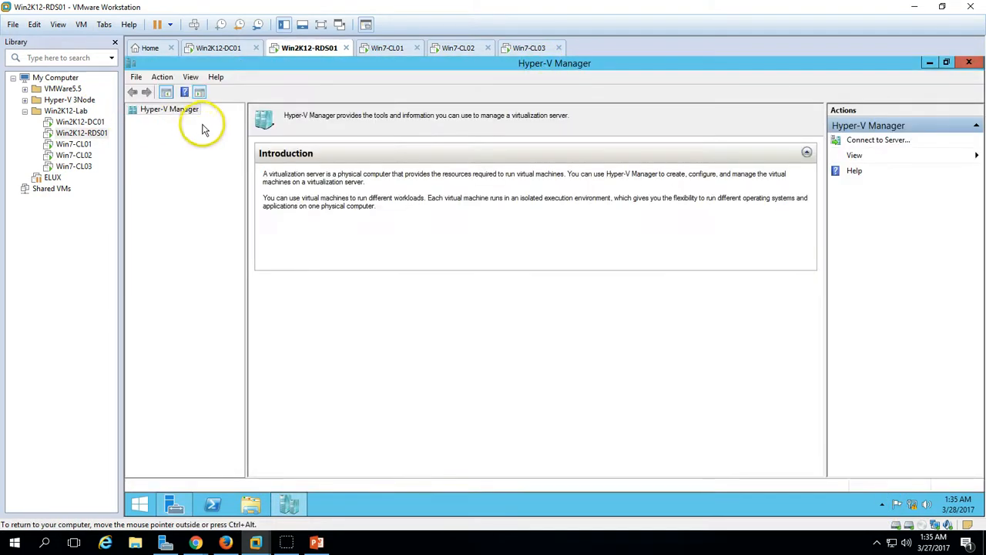
left_click(185, 123)
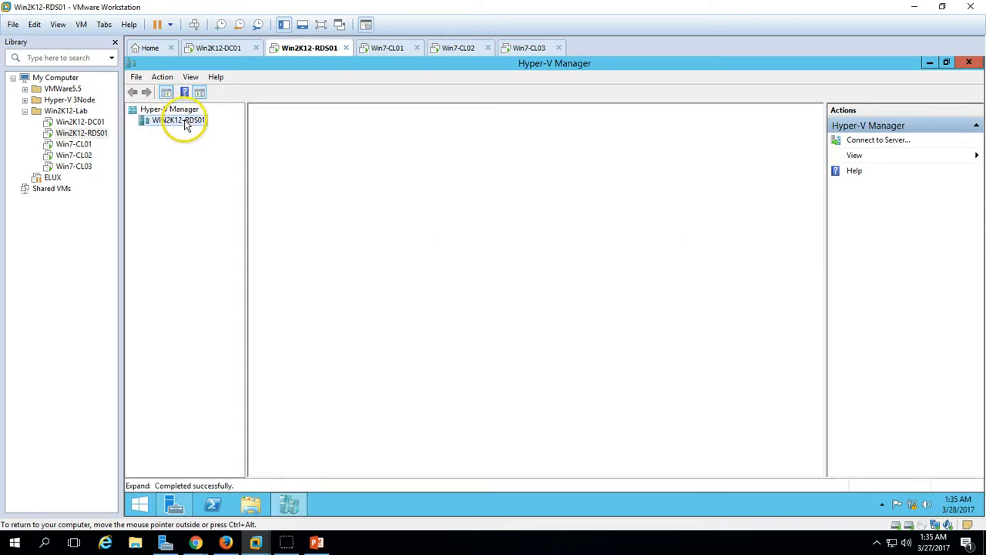
Check the connection type and network adapter of the RDS Virtual switch in Virtual Switch Manager, then cancel out
right_click(187, 126)
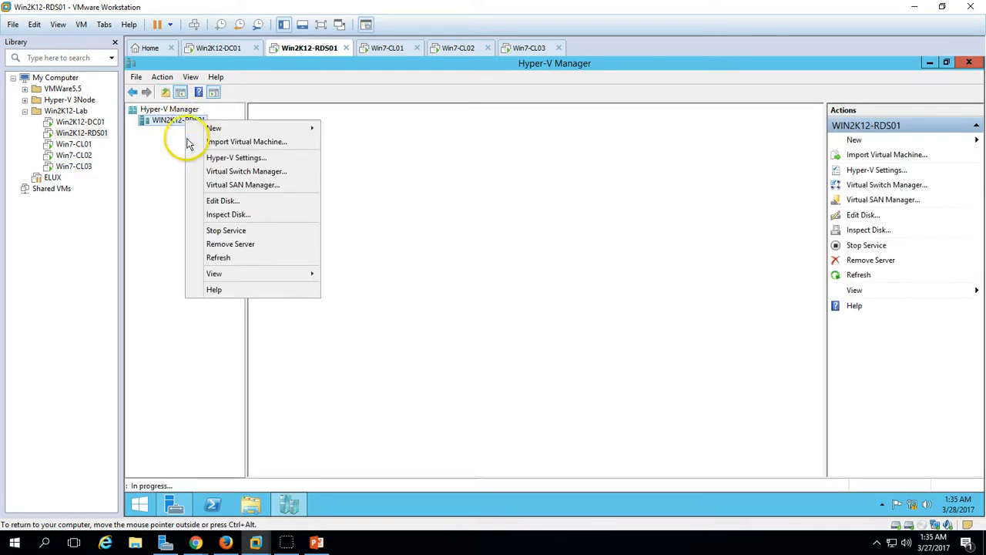
left_click(239, 172)
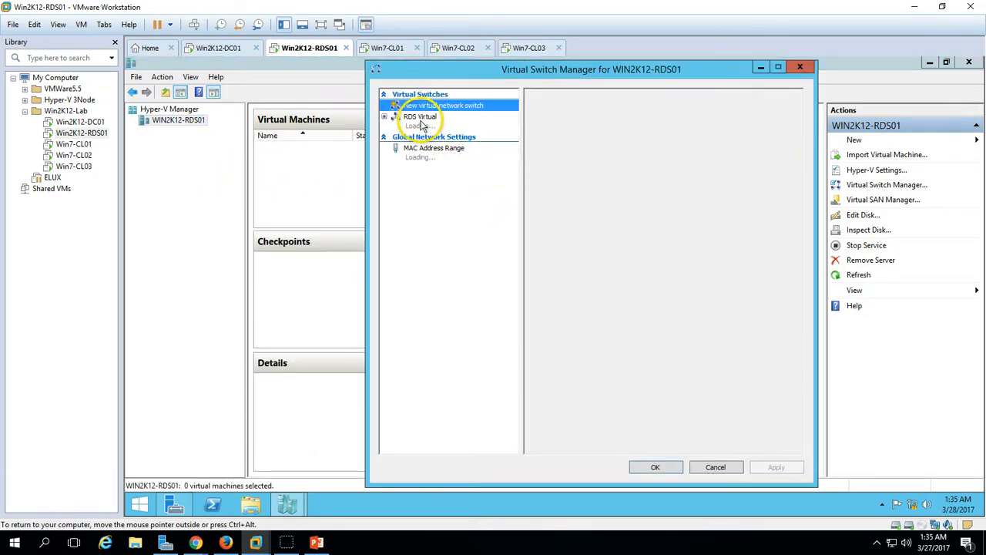
left_click(423, 124)
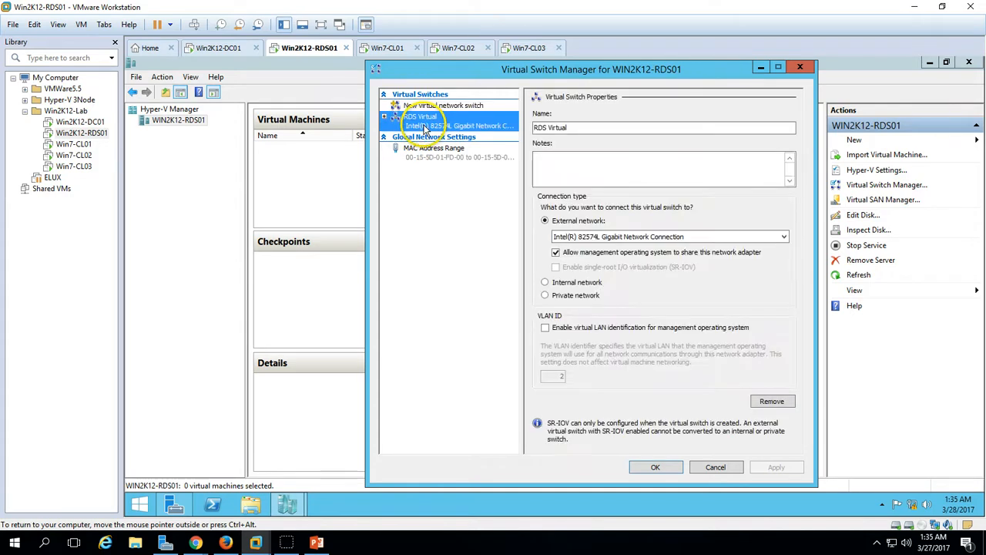
left_click(649, 238)
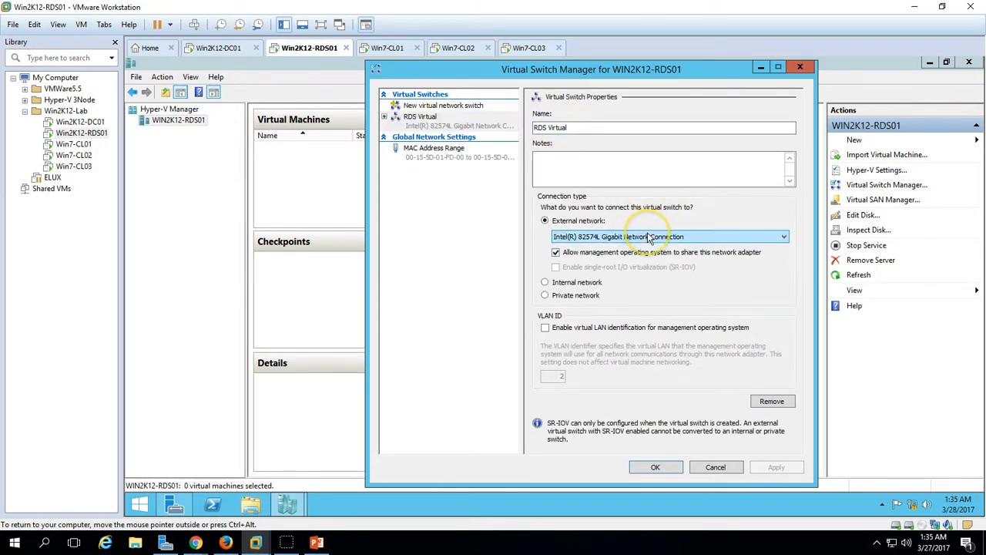
left_click(724, 466)
Open the Hyper-V settings of WIN2K12-RDS01 and check the default folders for virtual hard disks and virtual machines
right_click(165, 121)
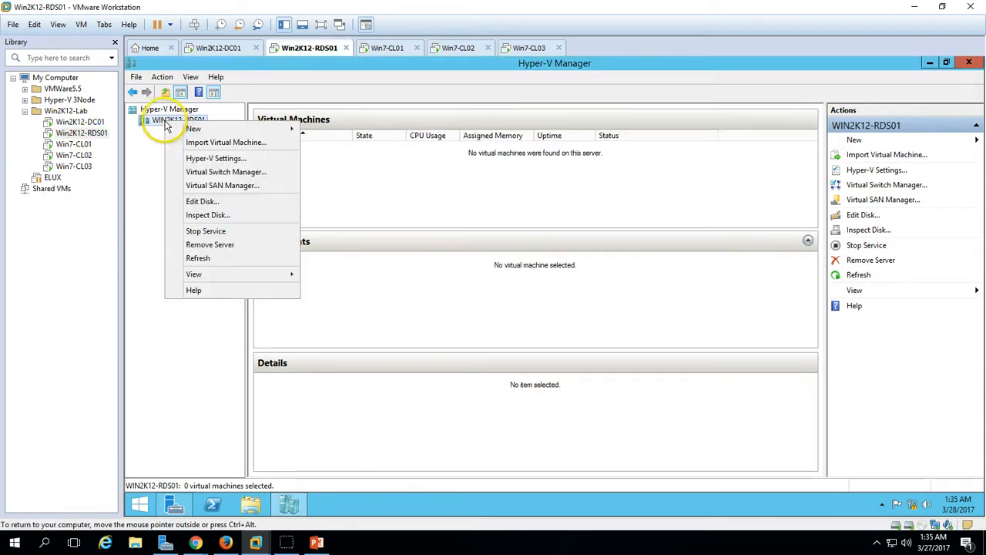
left_click(218, 159)
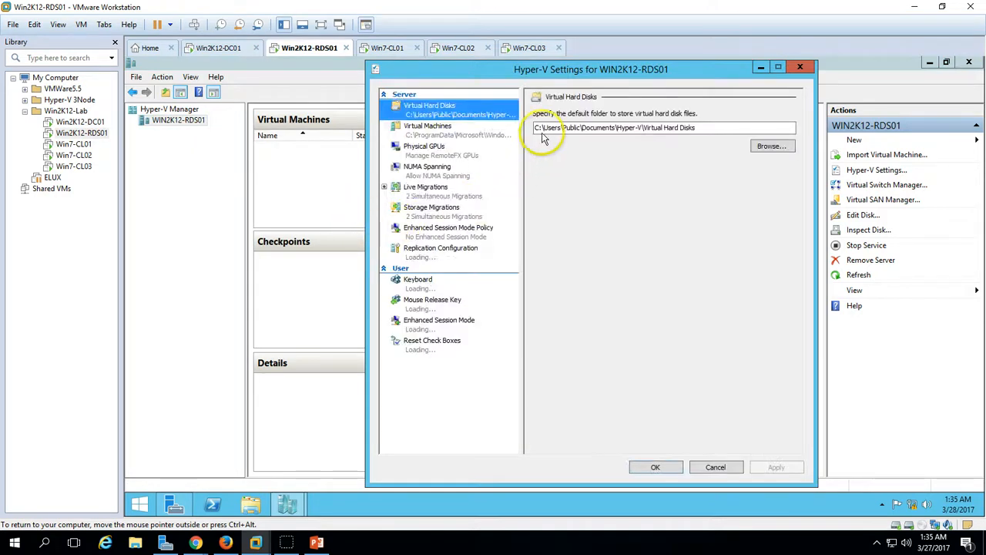
left_click(429, 128)
left_click(438, 108)
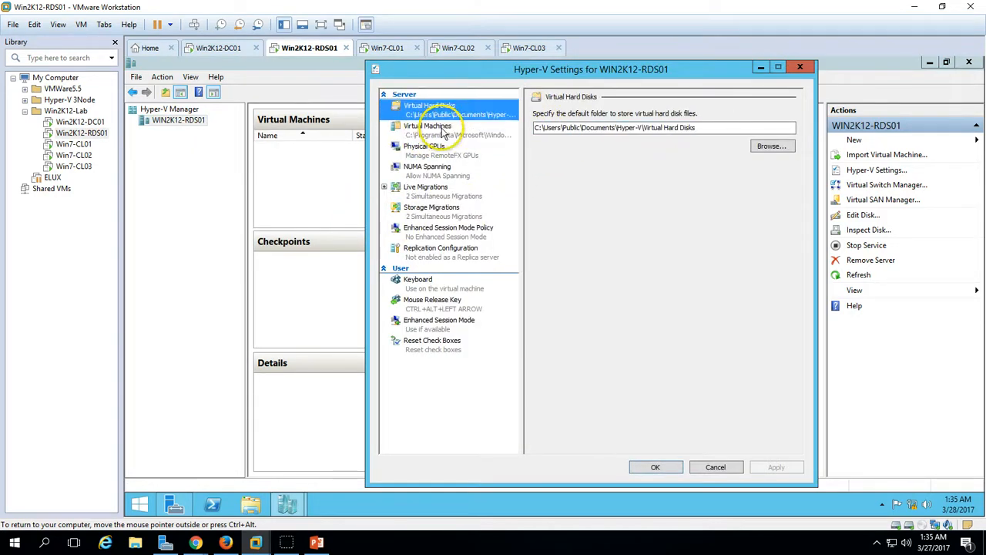
left_click(449, 132)
left_click(458, 115)
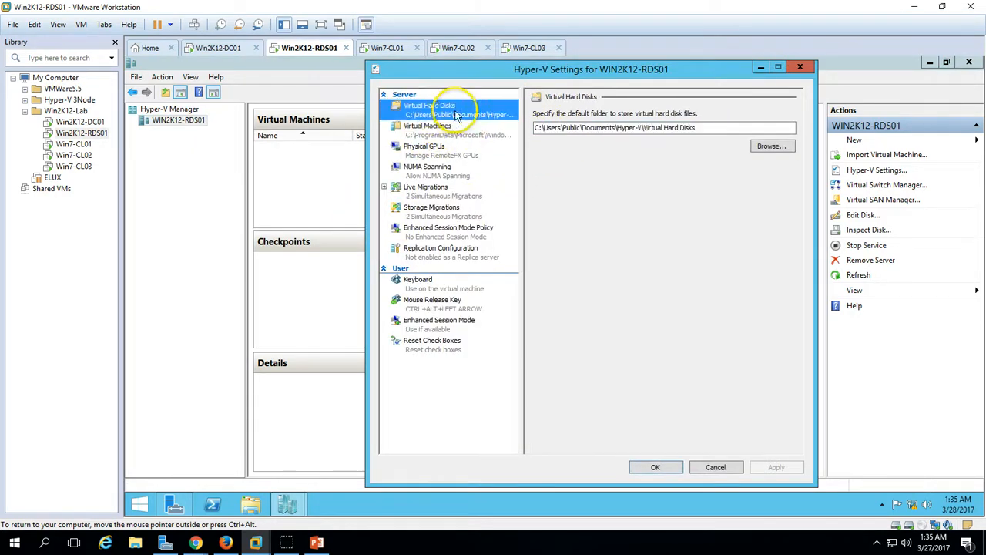
In File Explorer, create a folder named VDI Machine on the VDI (D:) drive and open it
left_click(251, 505)
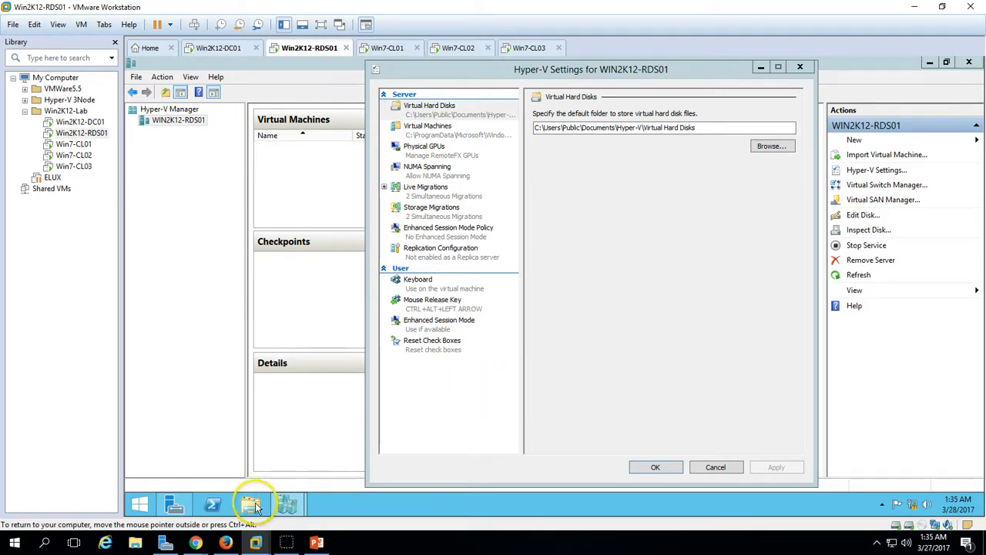
left_click(435, 476)
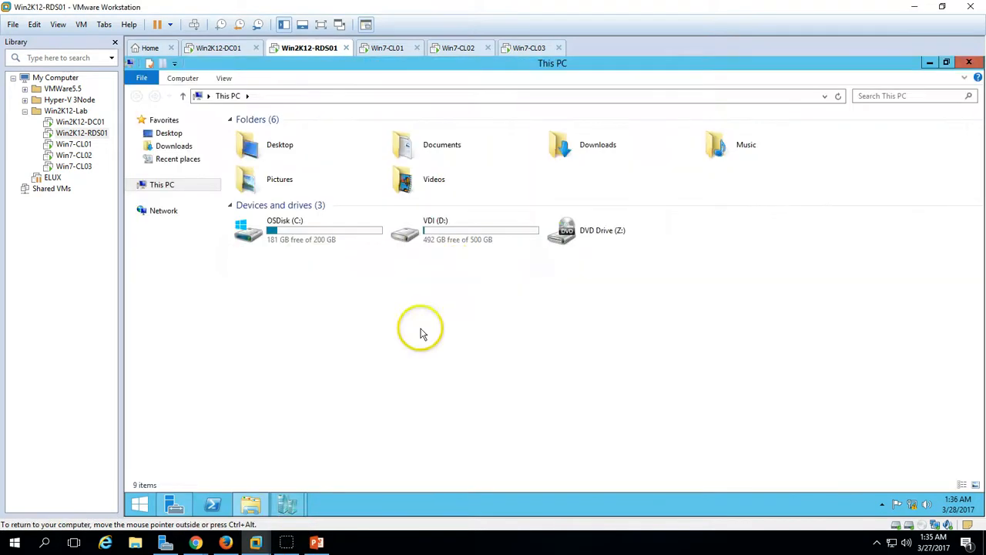
left_click(457, 243)
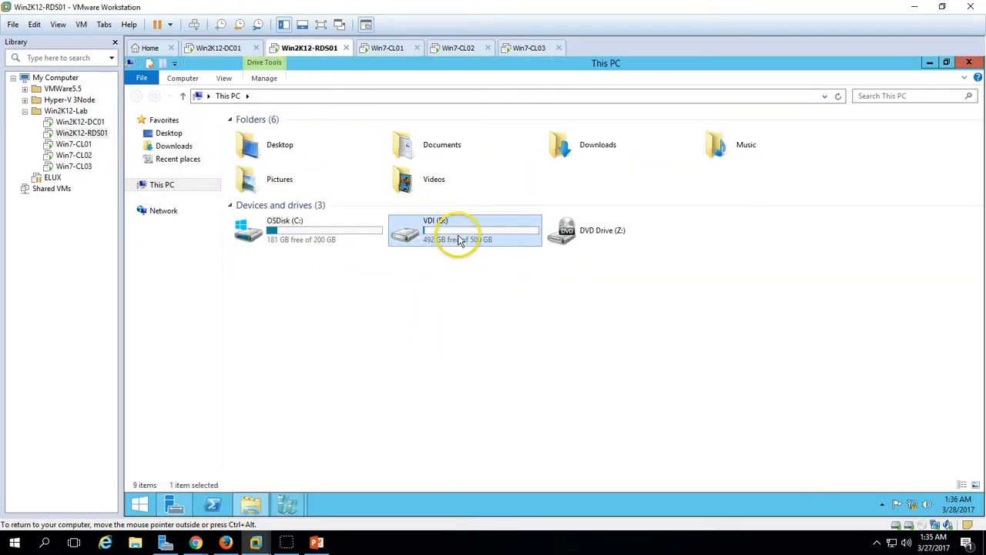
double_click(459, 242)
right_click(352, 268)
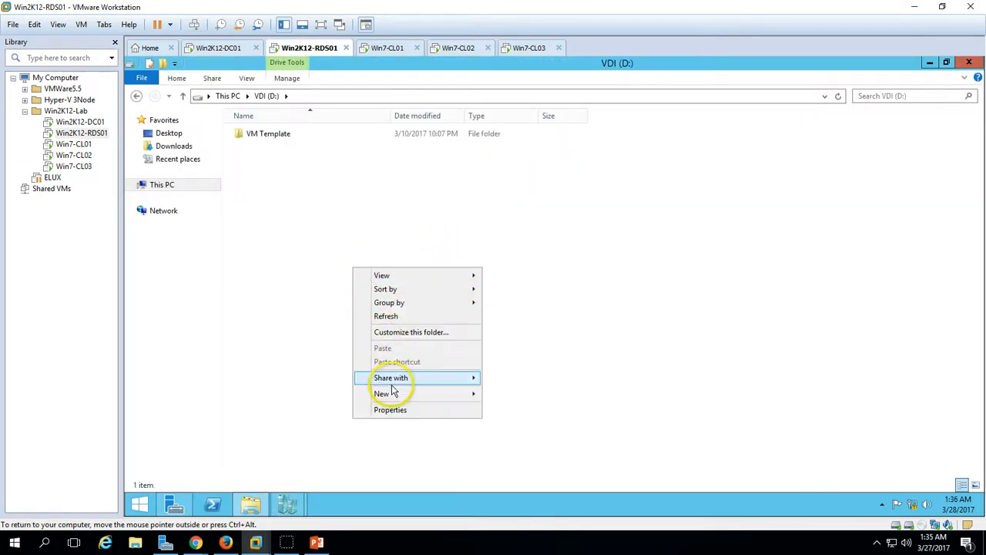
mouse_move(397, 395)
left_click(494, 396)
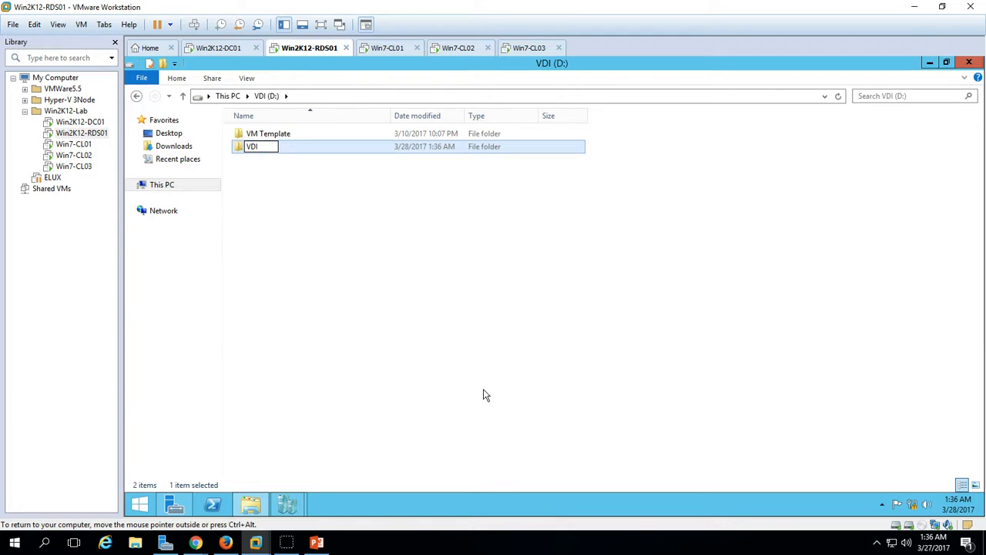
key("Return")
key("Return")
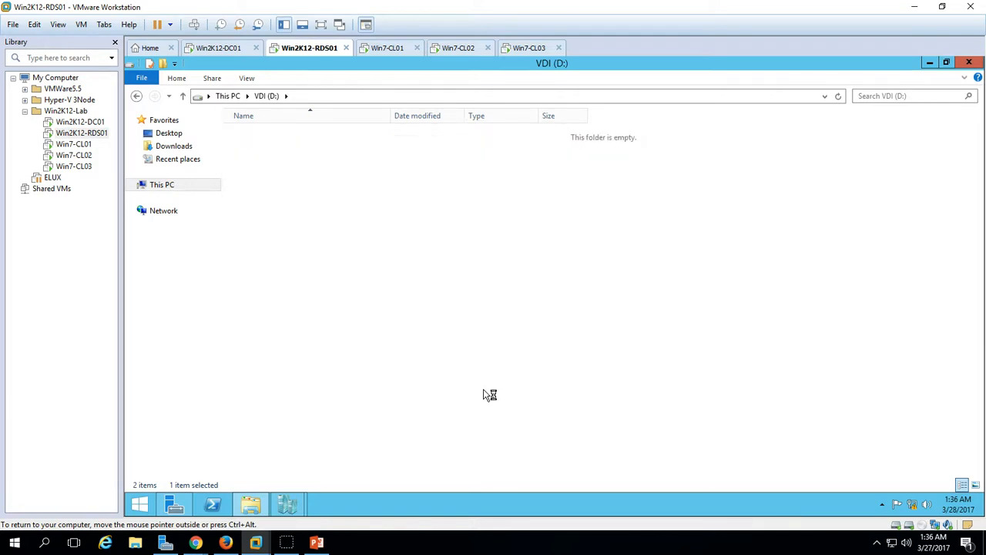
Copy the new folder's path, set D:\VDI Machine as the default virtual hard disk and virtual machine folder in Hyper-V Settings, and save
left_click(351, 98)
key("ctrl+c")
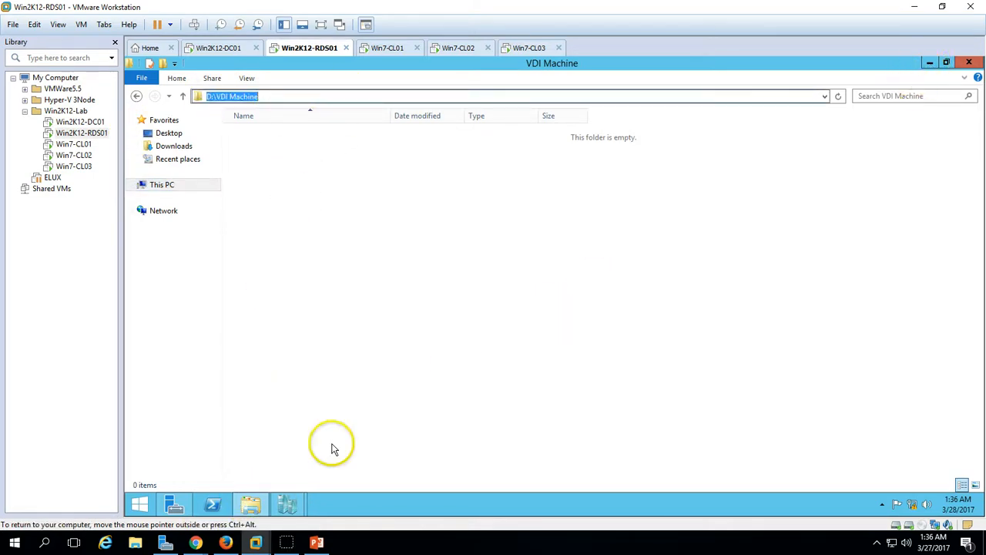
left_click(297, 510)
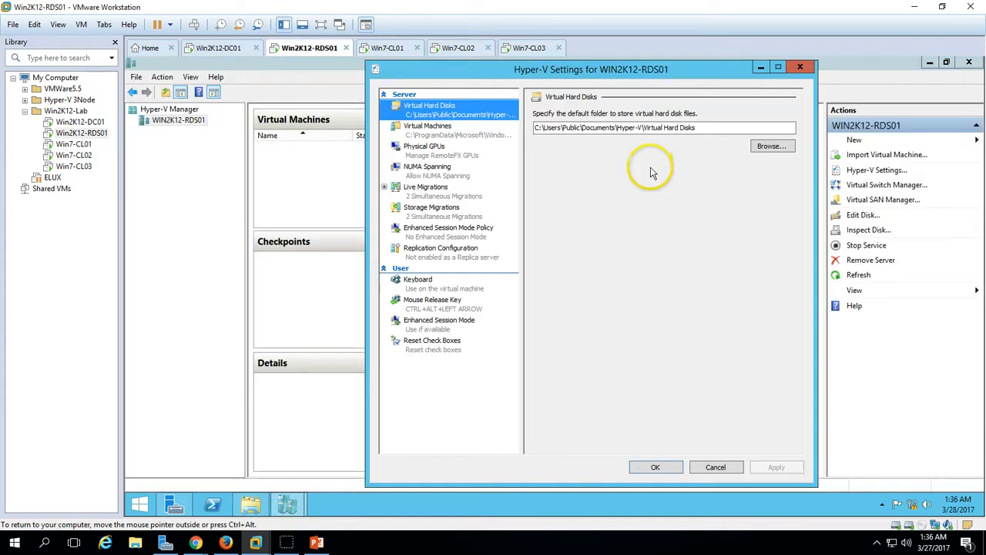
left_click(712, 132)
key("ctrl+a")
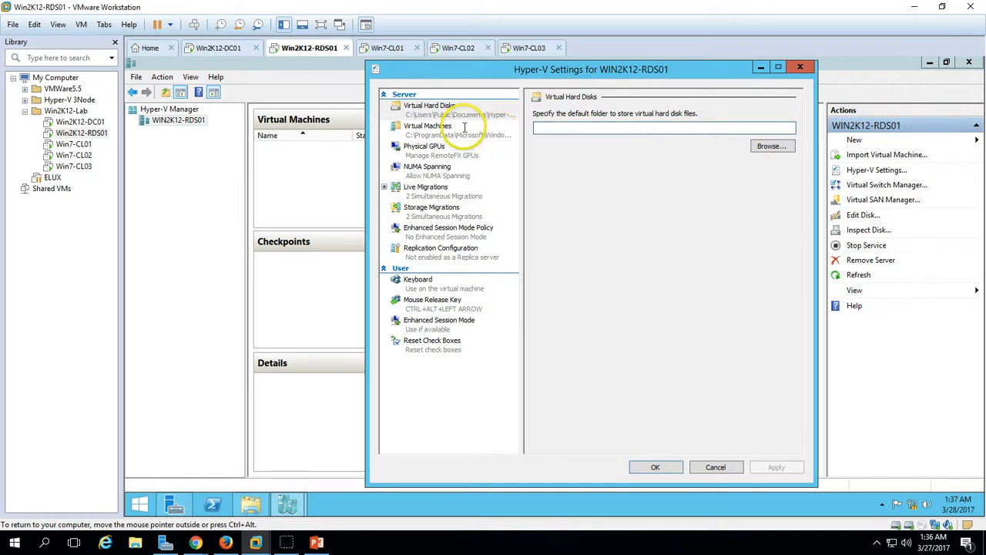
key("ctrl+v")
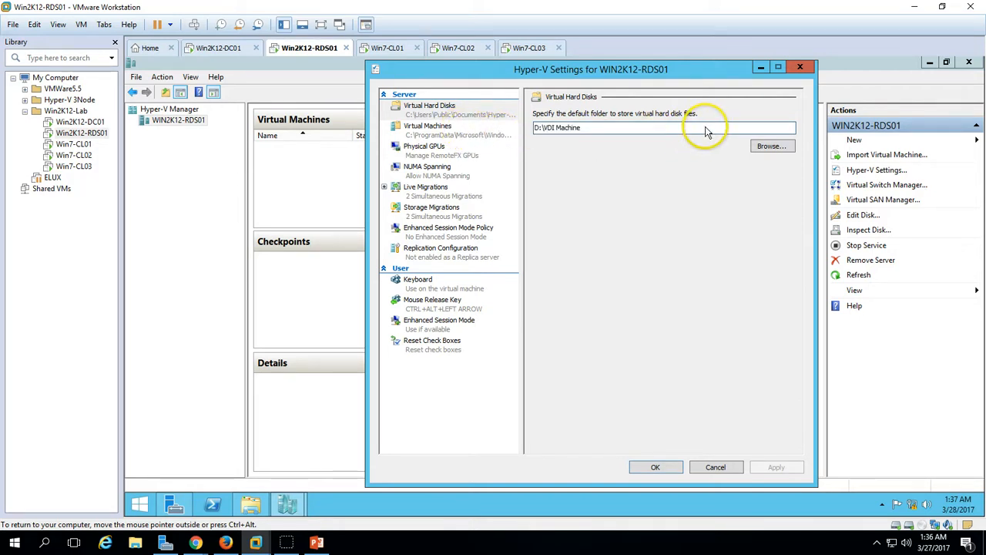
left_click(478, 130)
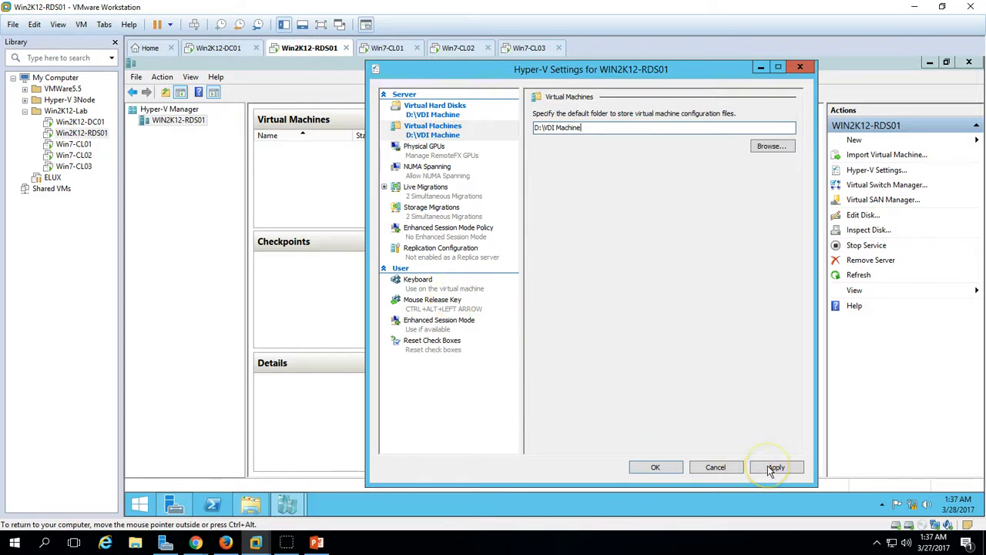
left_click(659, 469)
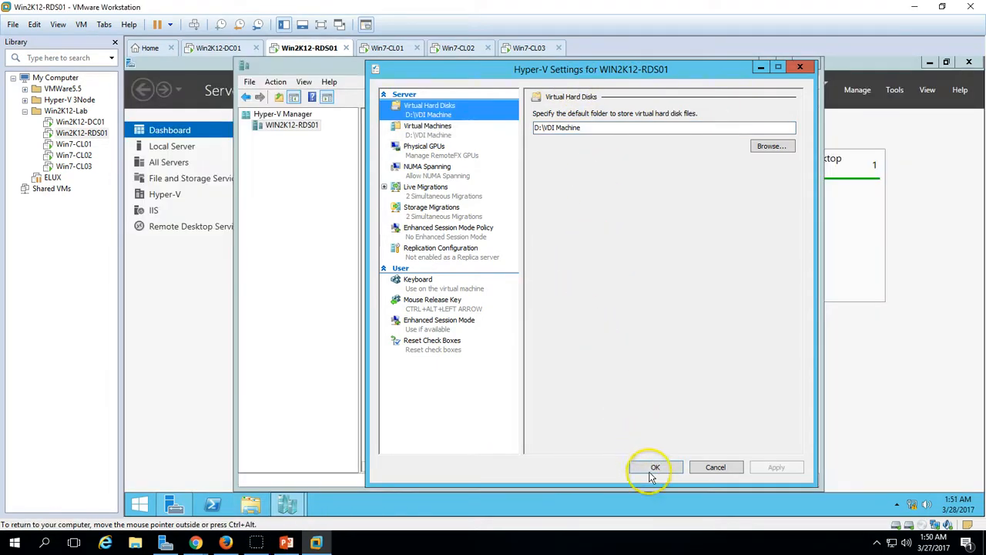
left_click(656, 469)
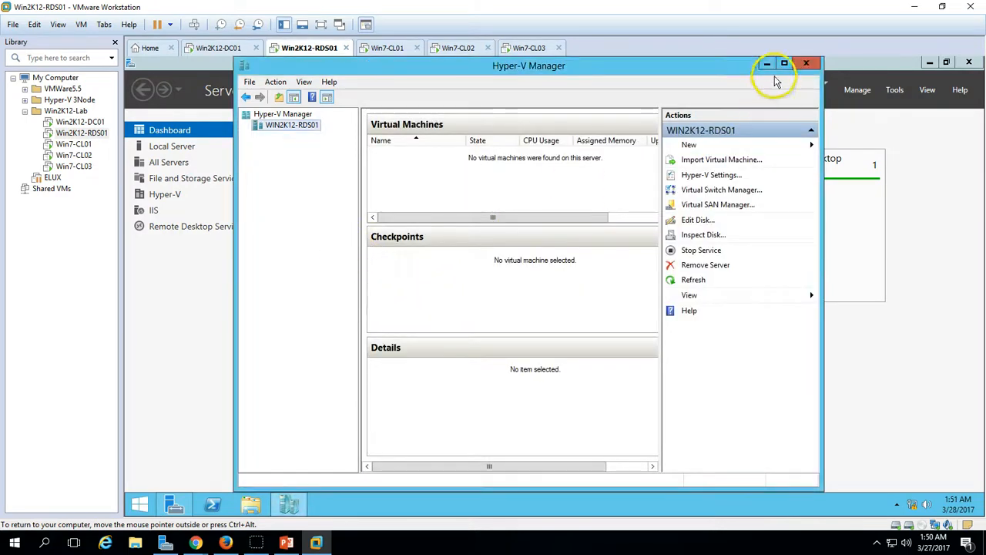
Maximize Hyper-V Manager, then show the Remote Desktop Services overview in Server Manager with the guest in full screen
left_click(784, 66)
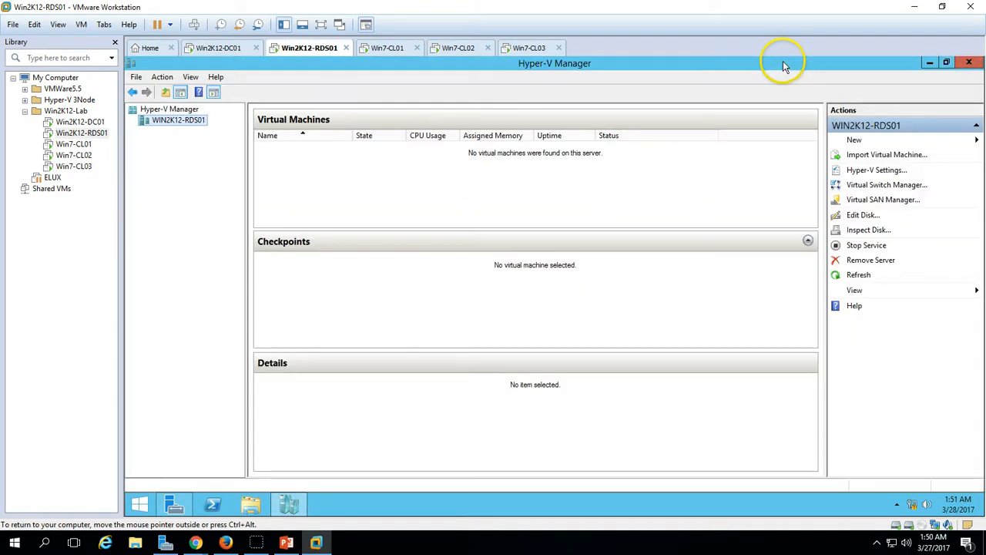
left_click(173, 504)
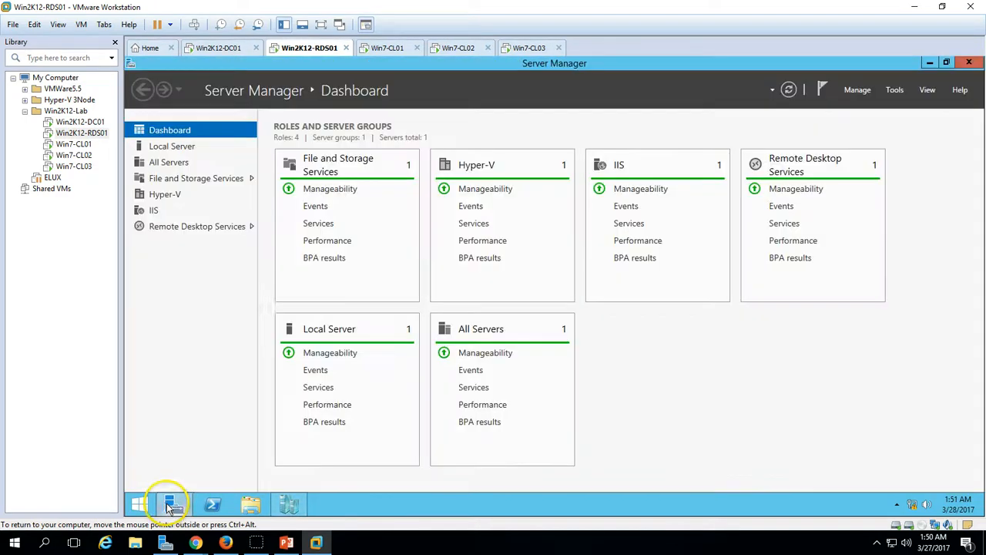
left_click(193, 229)
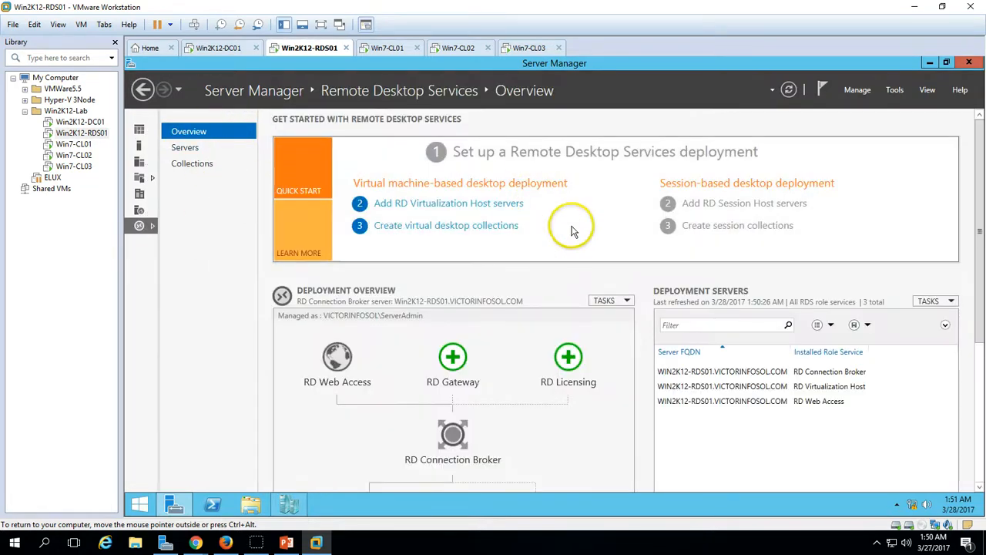
left_click(321, 25)
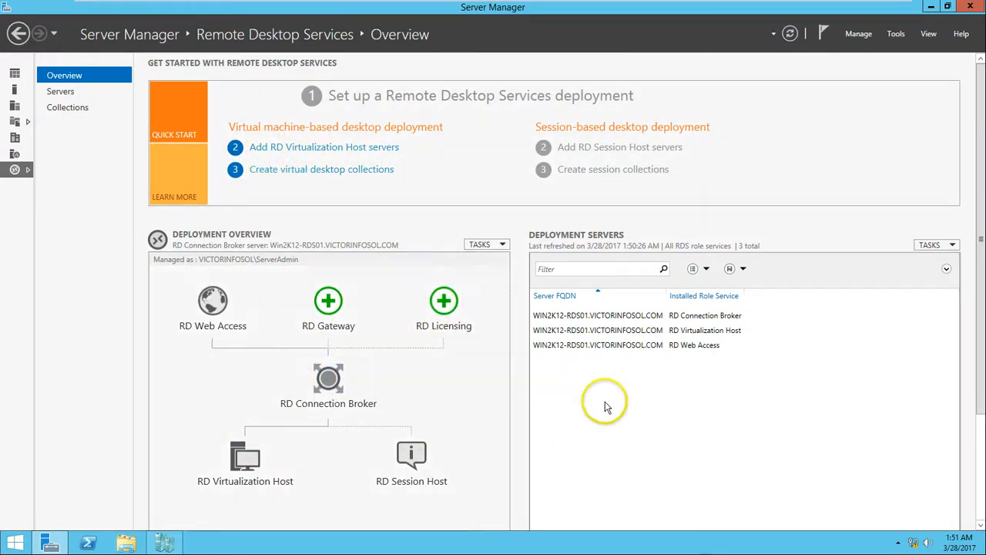
Start creating a virtual desktop collection from the Collections page and name it VDI-Personal
left_click(74, 111)
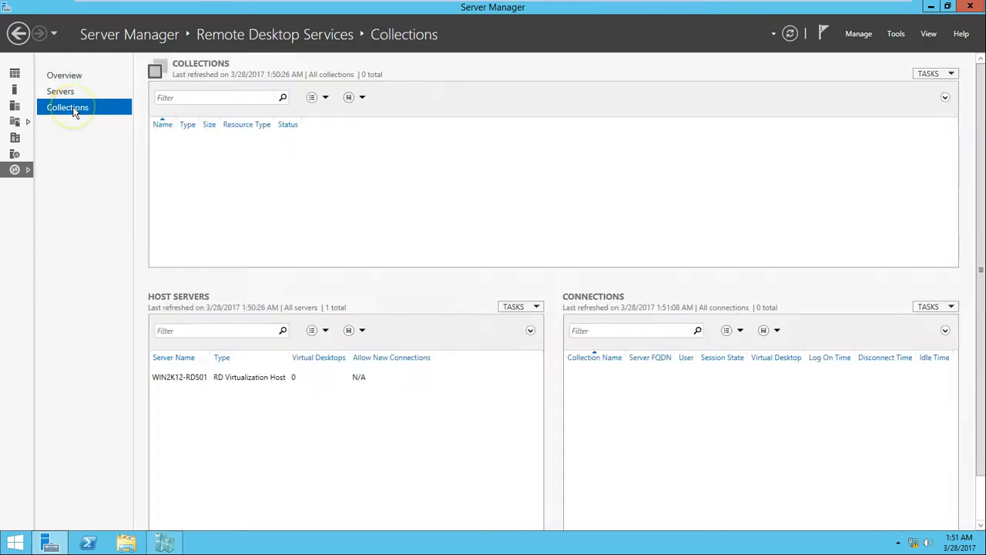
left_click(927, 74)
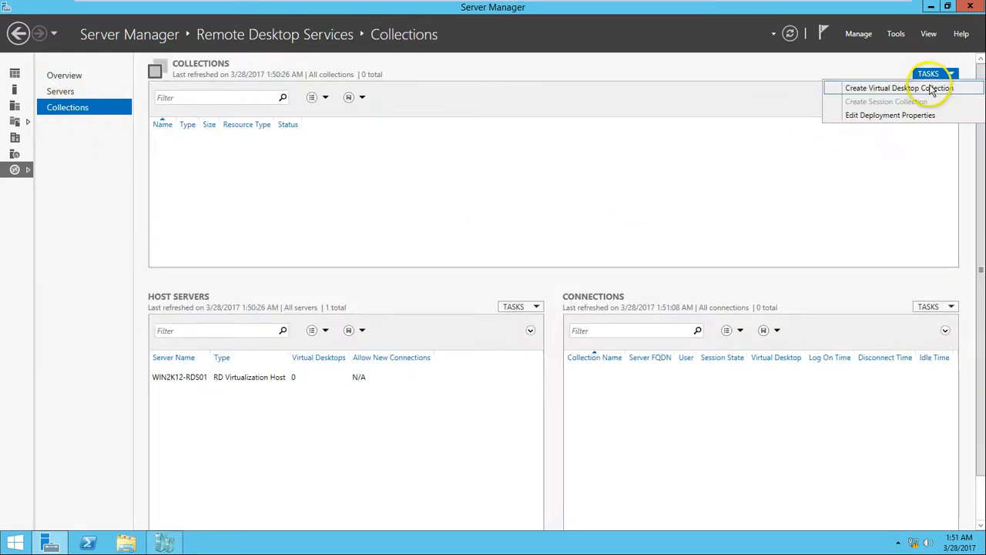
left_click(924, 75)
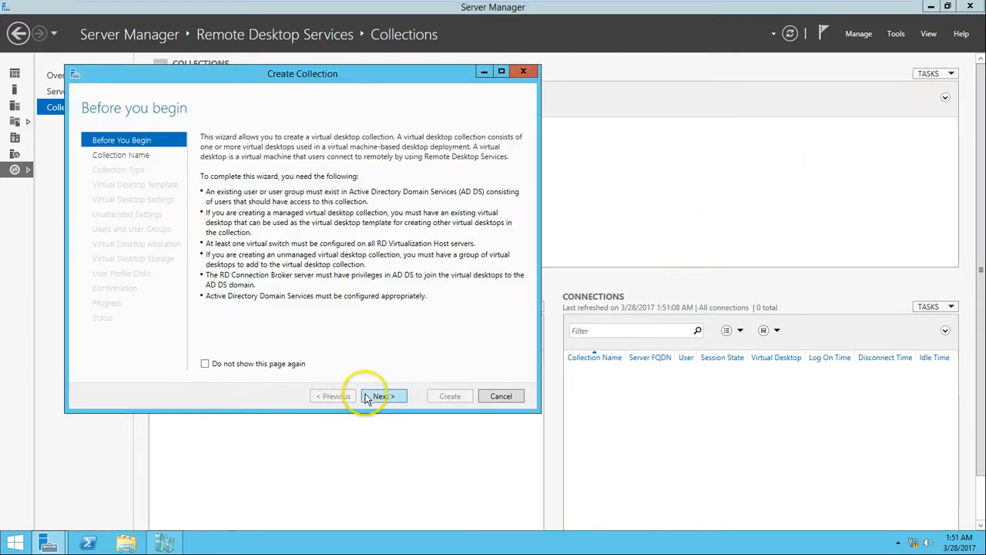
left_click(385, 396)
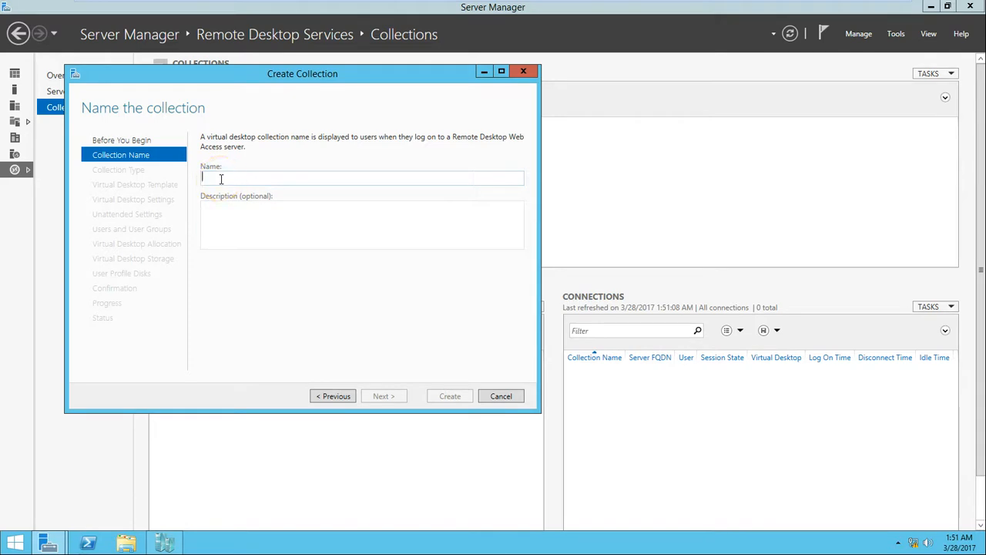
type("VDI-Personal")
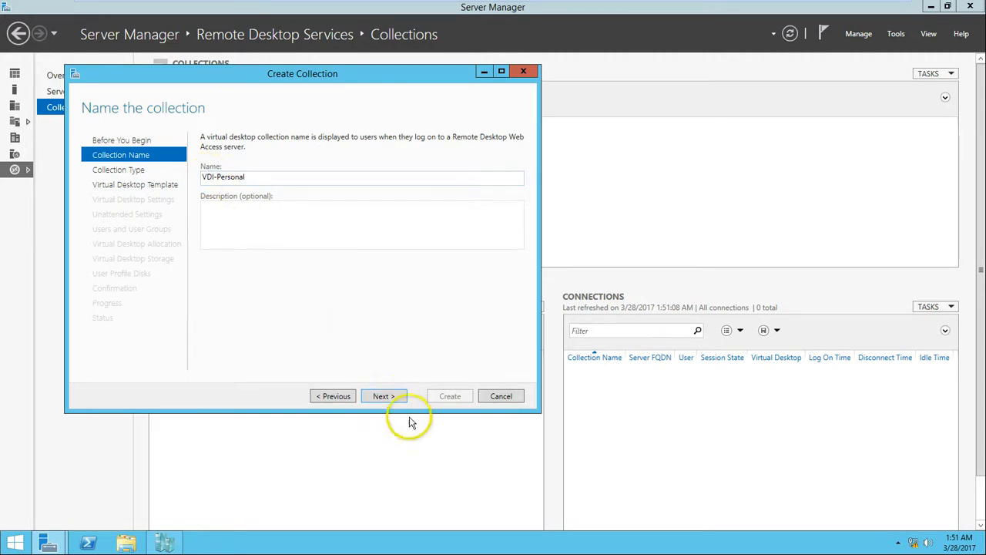
left_click(383, 397)
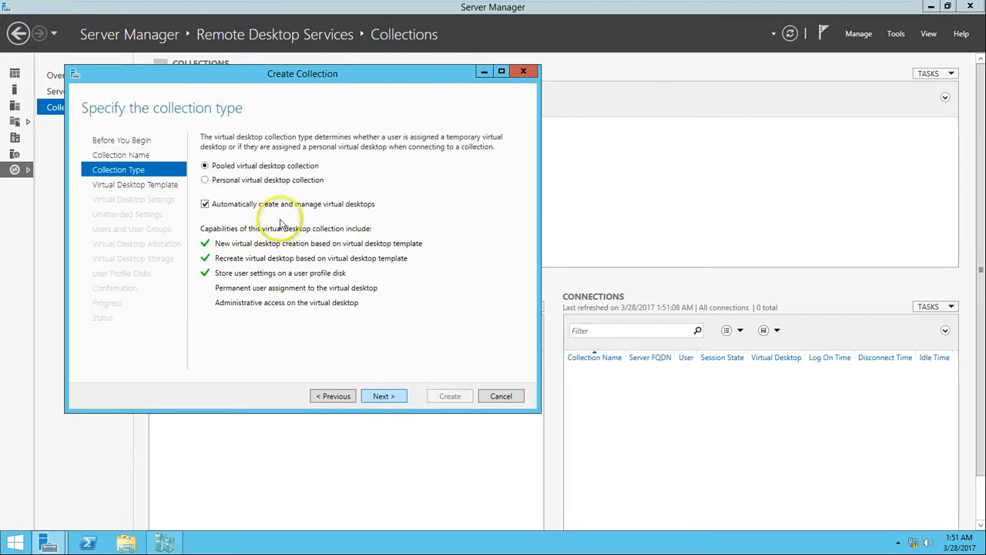
Compare the pooled and personal collection types, choose Personal virtual desktop collection and continue to the virtual desktop template list
left_click(250, 179)
left_click(248, 166)
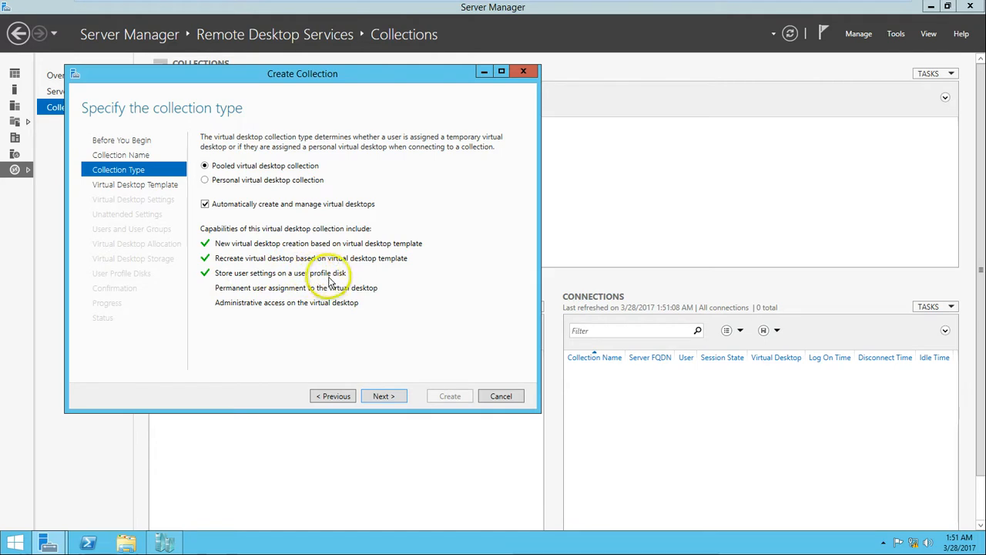
left_click(257, 184)
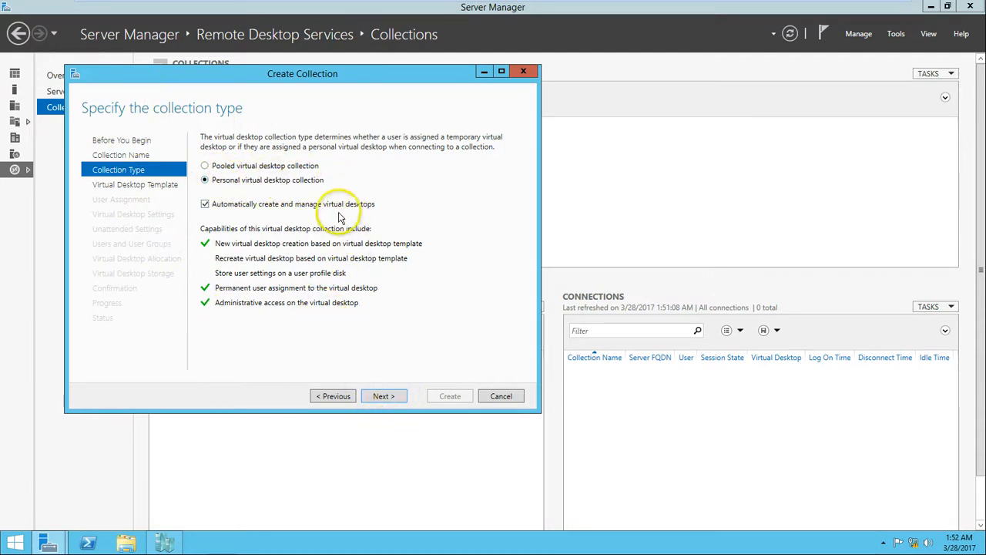
left_click(385, 396)
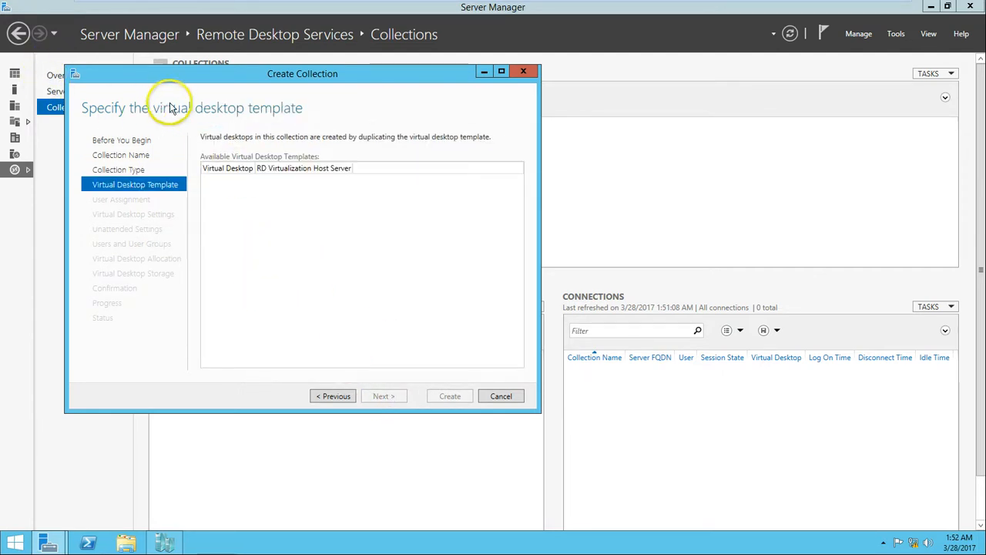
left_click(308, 169)
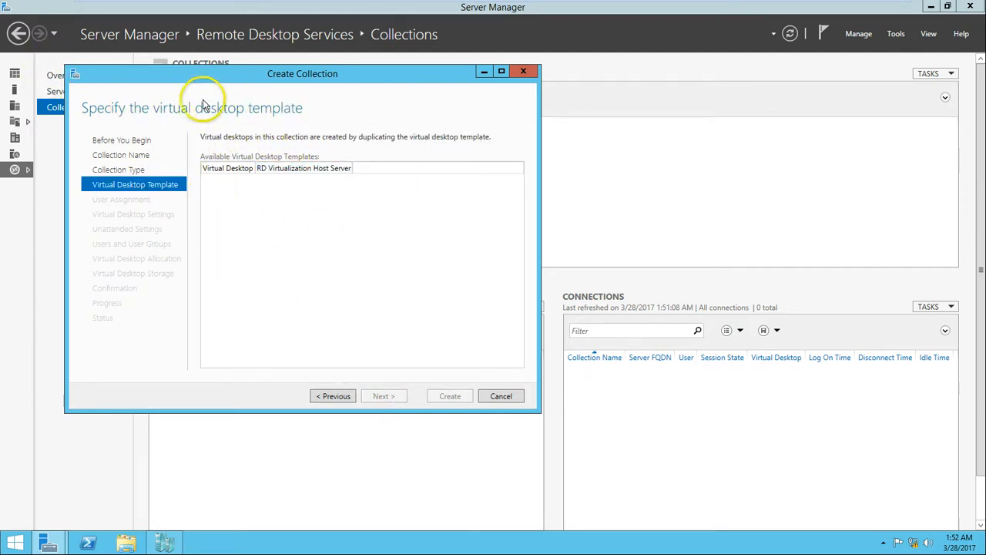
Switch to Hyper-V Manager and start a new Generation 1 virtual machine named Win8.1 on WIN2K12-RDS01
left_click(164, 542)
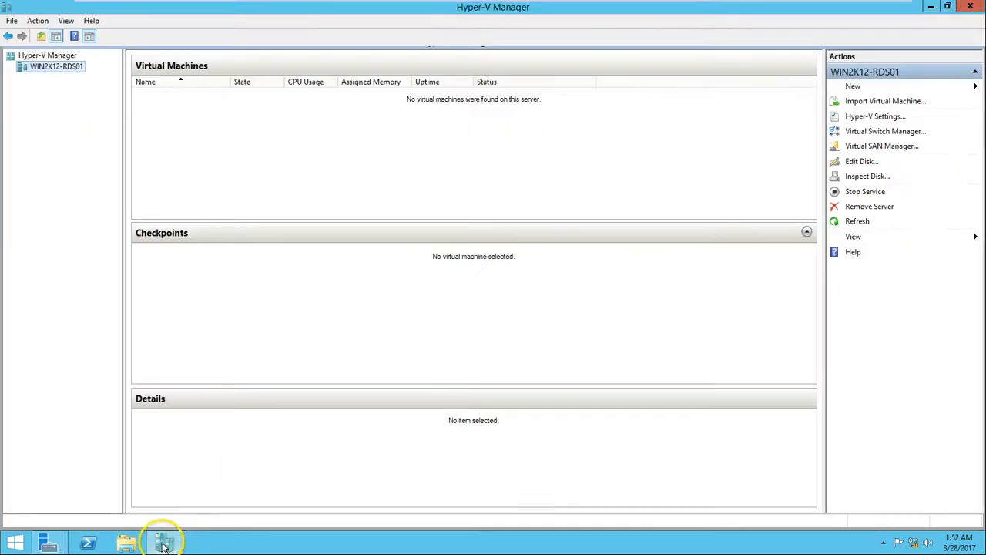
right_click(71, 68)
mouse_move(154, 69)
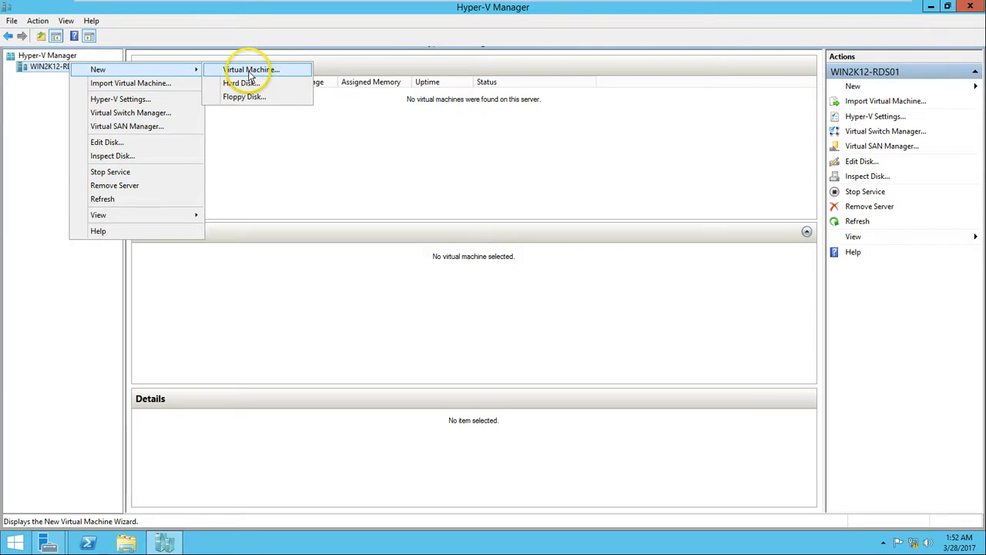
left_click(249, 71)
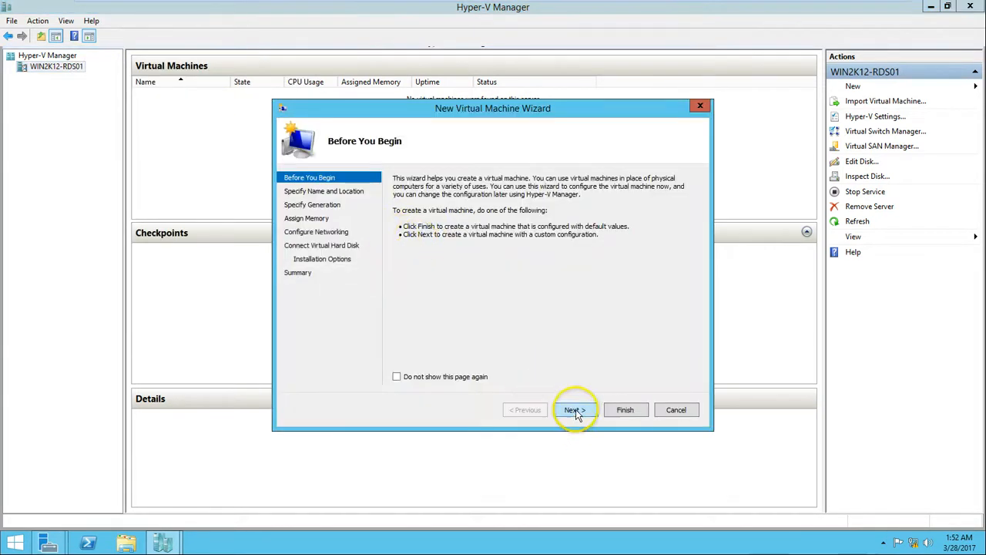
left_click(575, 410)
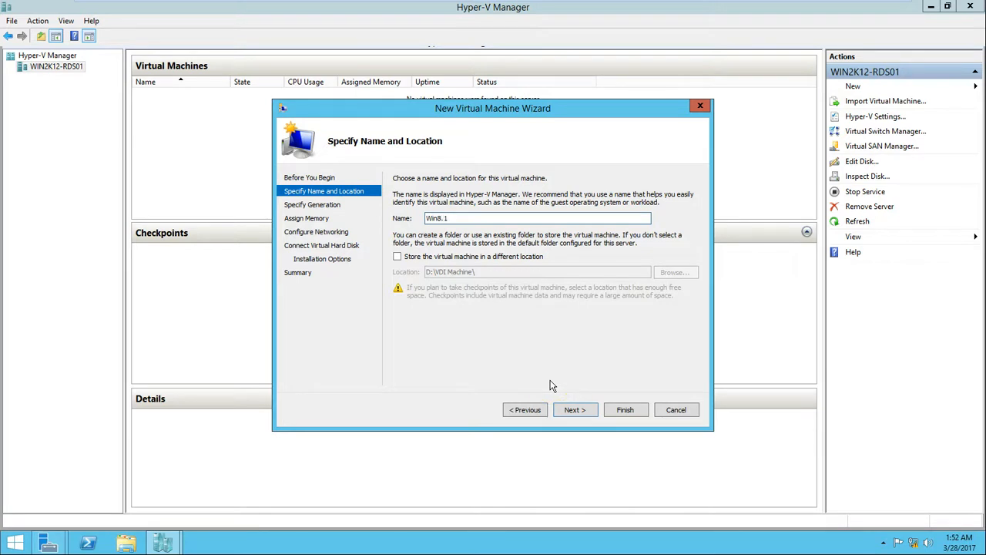
left_click(570, 409)
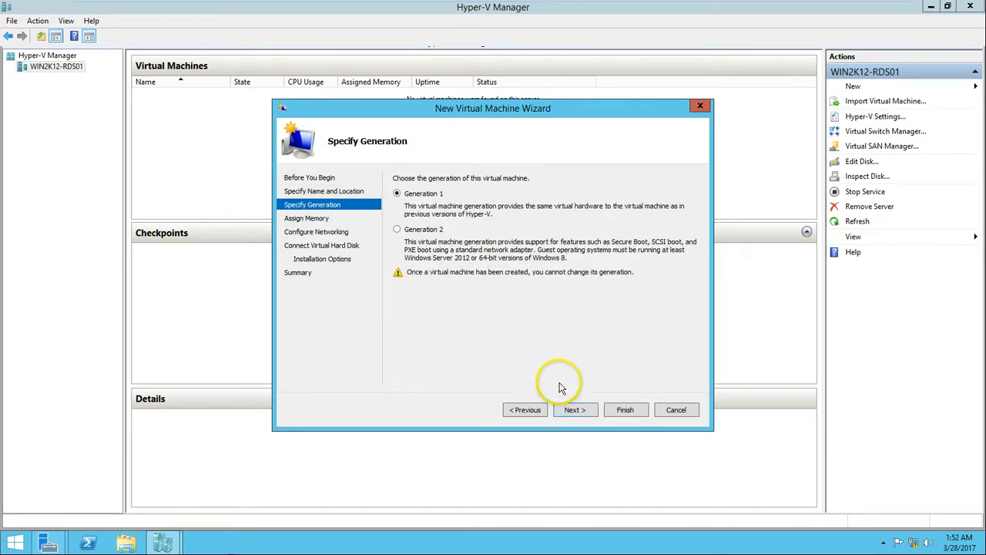
left_click(575, 409)
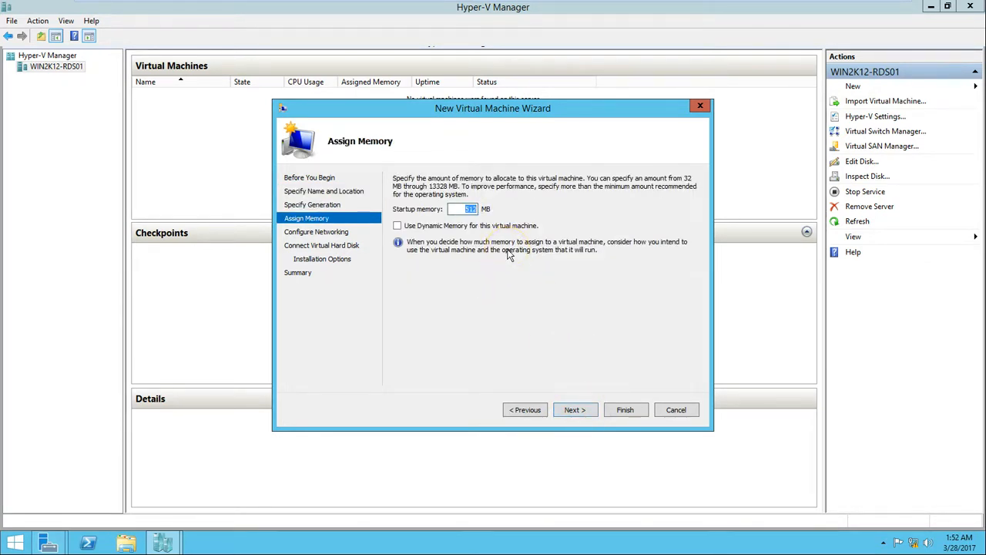
Assign 2048 MB of startup memory to the new machine and connect its network adapter to RDS Virtual
type("2048")
left_click(575, 409)
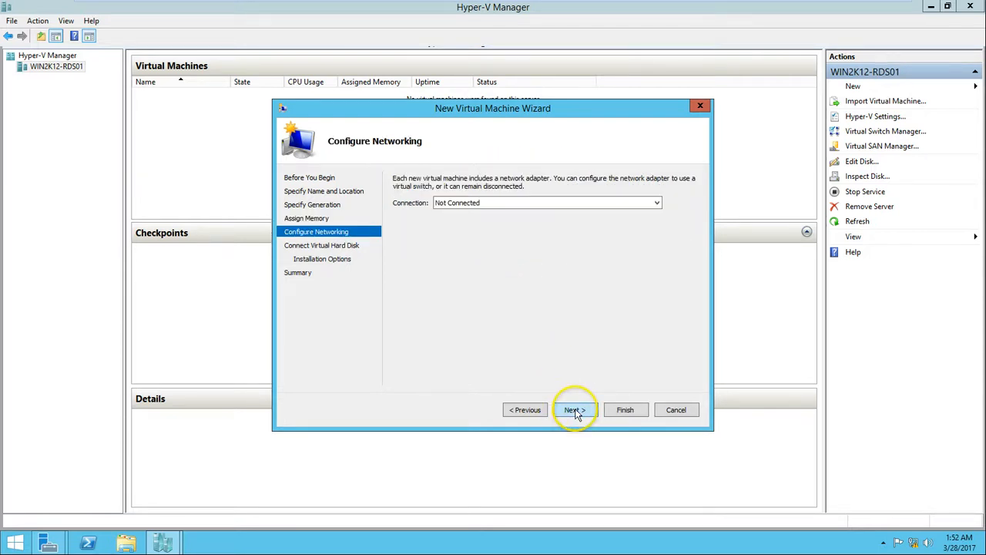
left_click(510, 205)
left_click(507, 223)
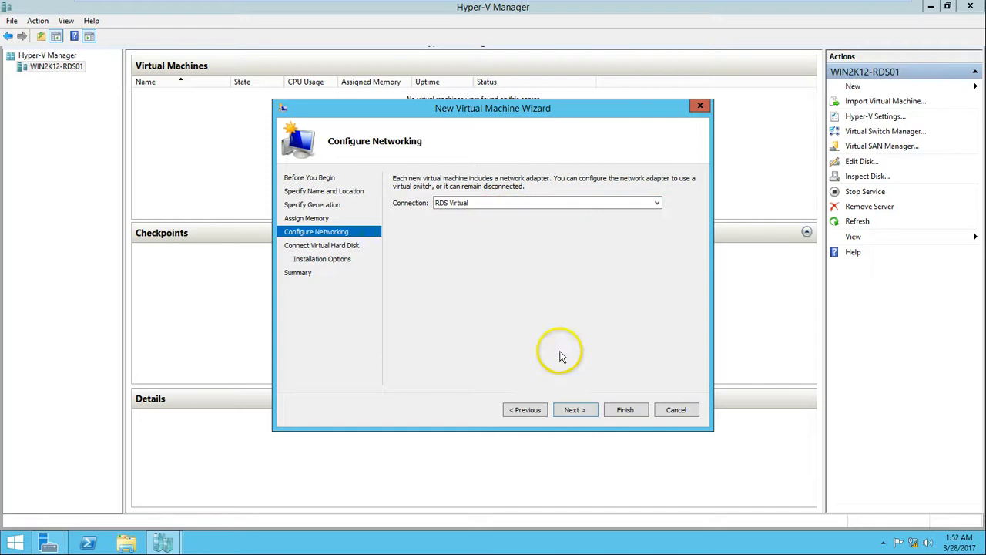
left_click(591, 411)
Attach the existing virtual hard disk Win8.1 from the VM Template folder on drive D and continue to the summary
left_click(440, 289)
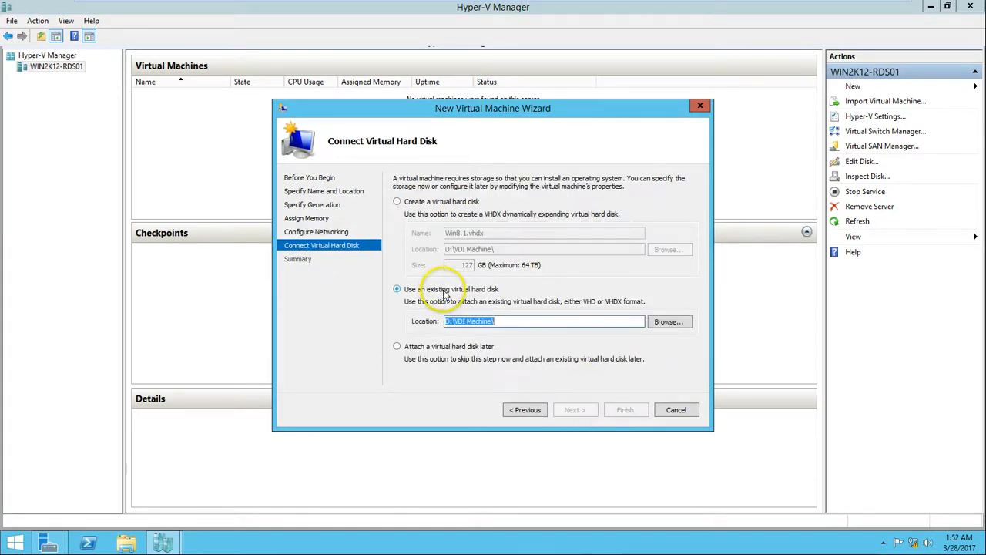
left_click(672, 327)
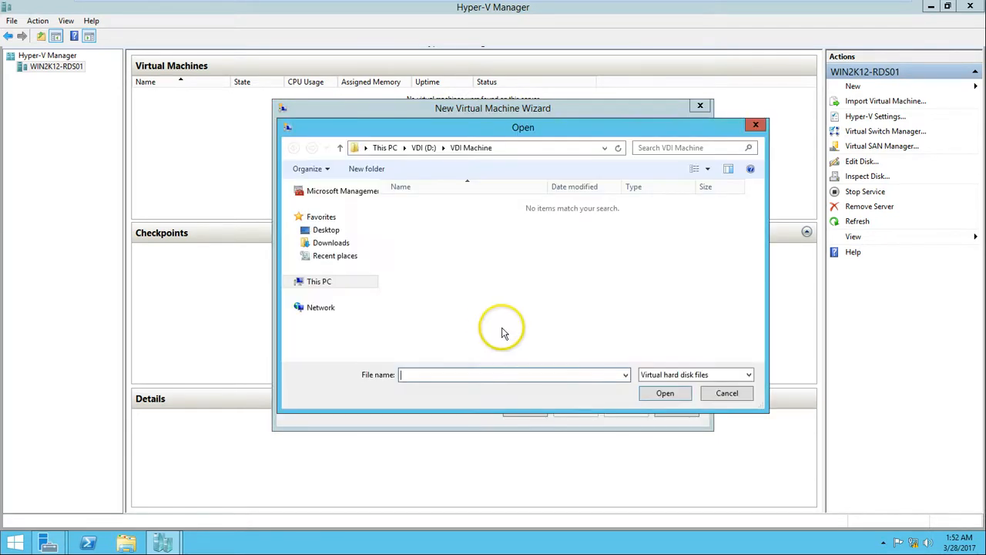
left_click(337, 282)
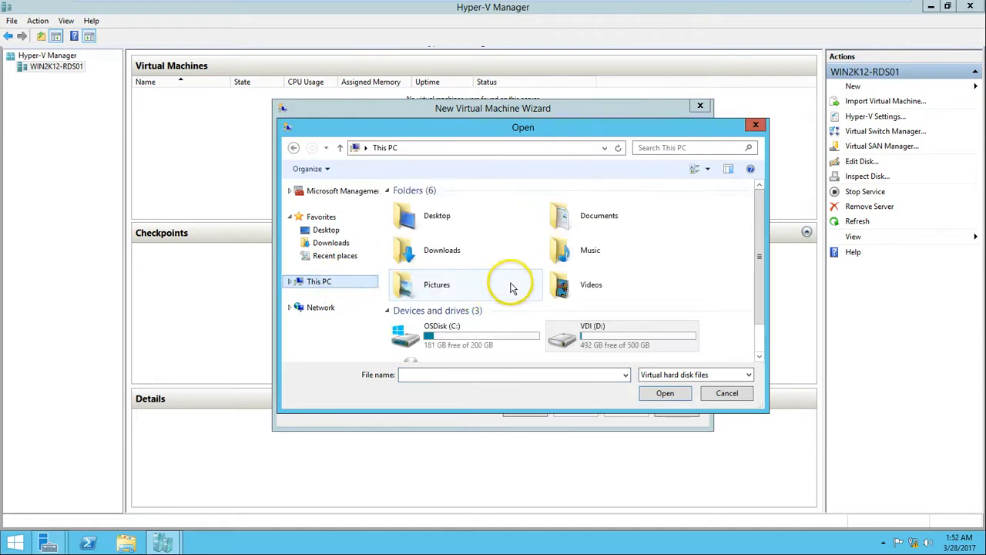
double_click(614, 336)
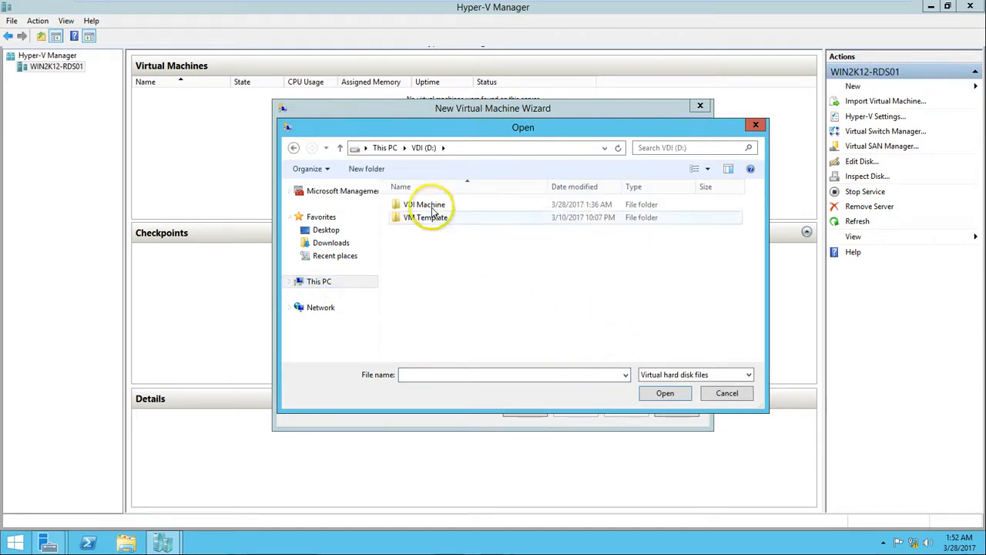
left_click(430, 206)
double_click(430, 207)
key("alt+Left")
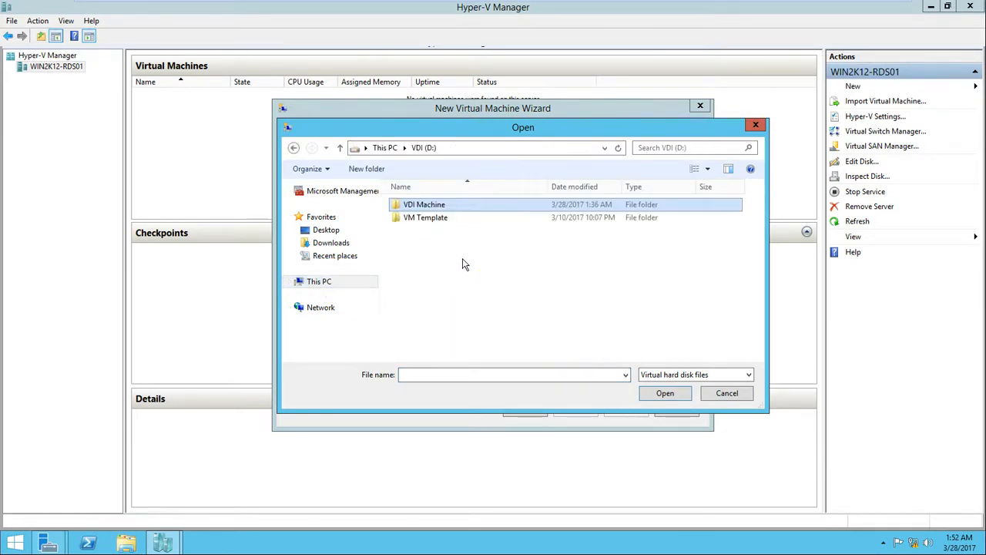
double_click(428, 218)
left_click(416, 204)
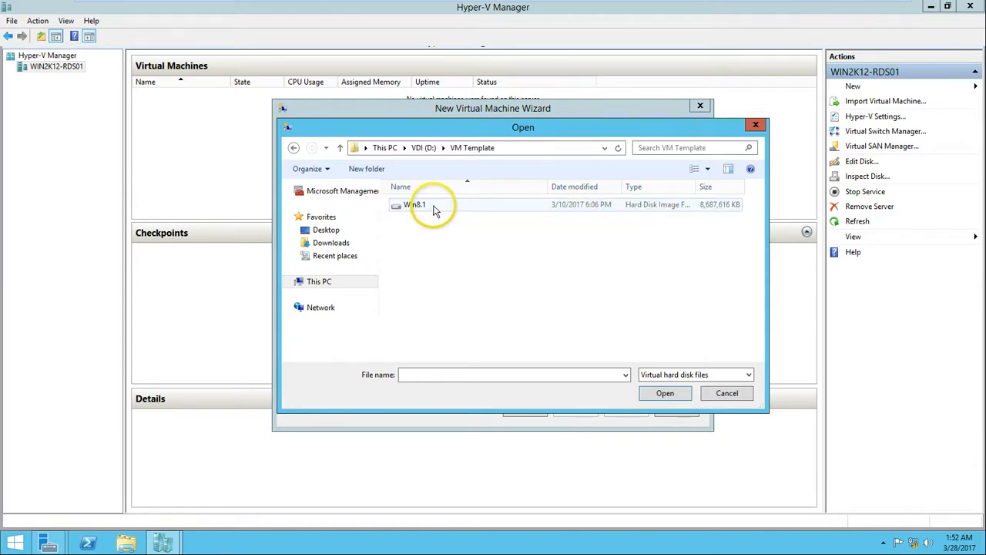
left_click(666, 394)
left_click(573, 409)
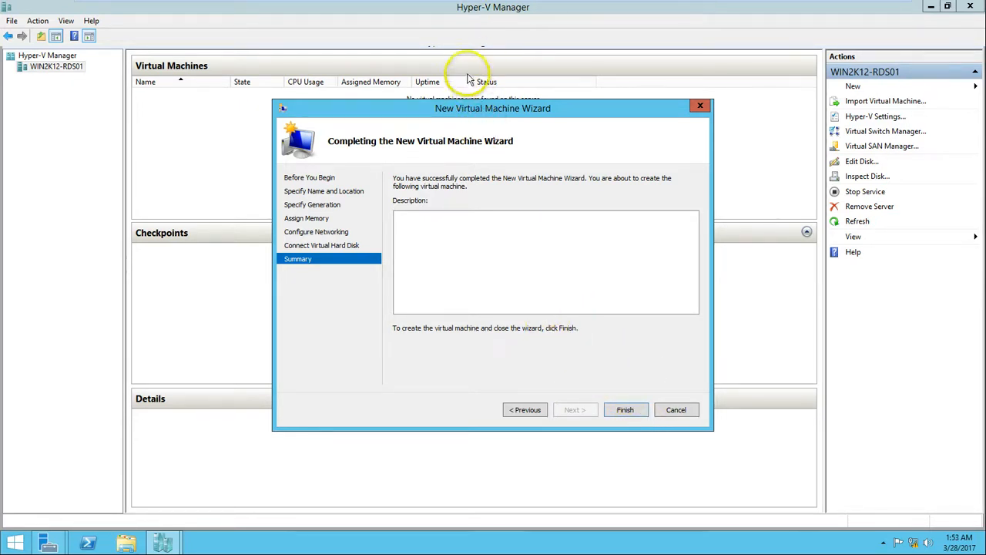
Take the guest out of full screen and finish creating the Win8.1 virtual machine
mouse_move(463, 4)
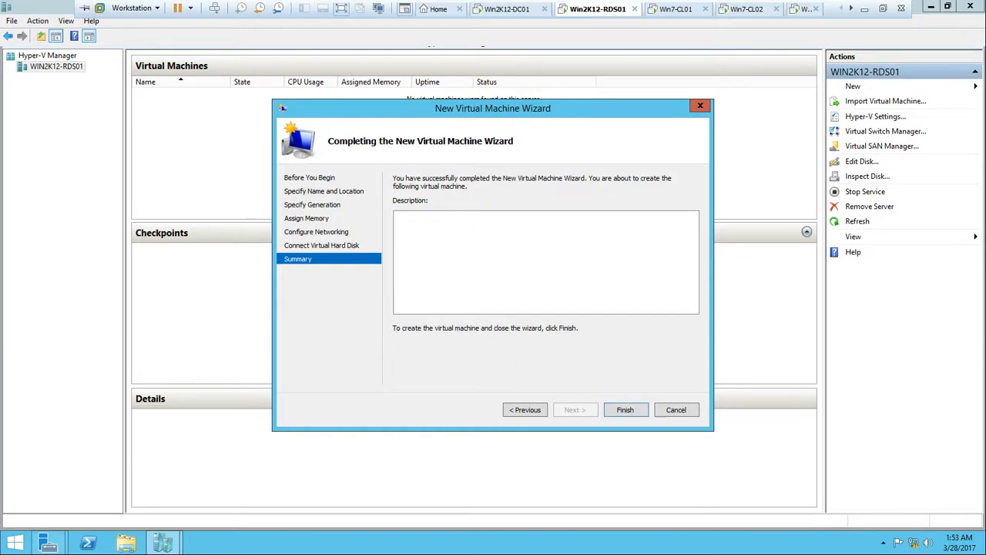
left_click(344, 9)
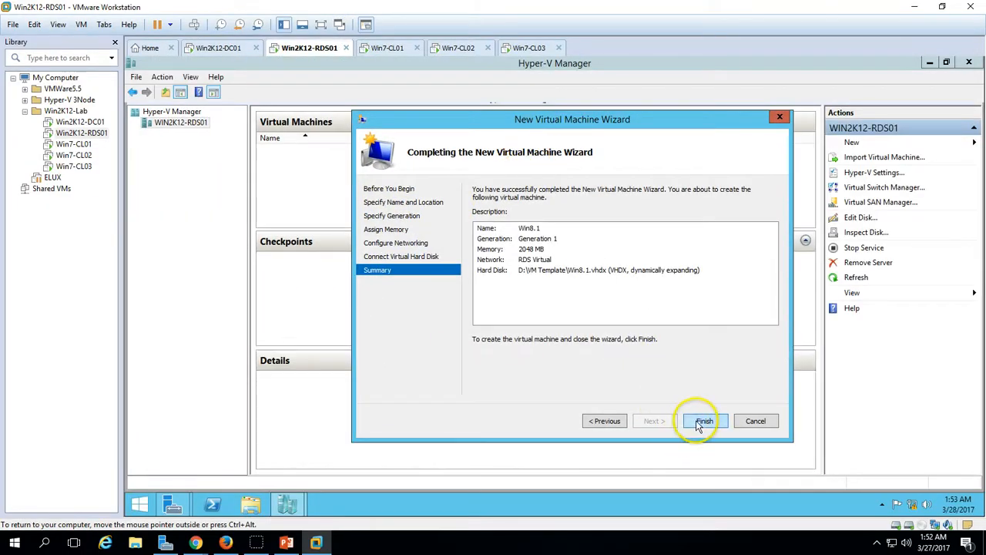
left_click(698, 423)
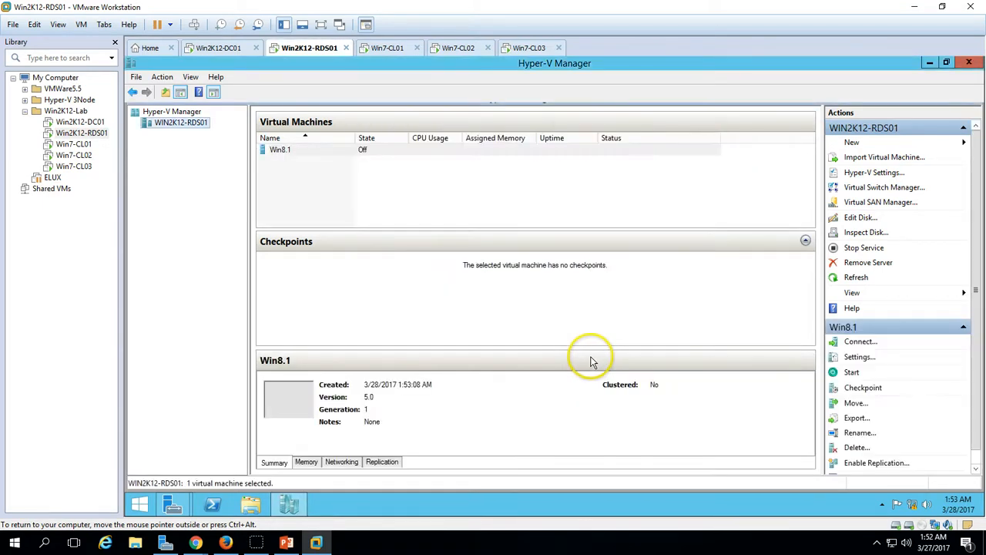
Set the number of virtual processors to 2 in the Win8.1 machine's settings and save
right_click(299, 149)
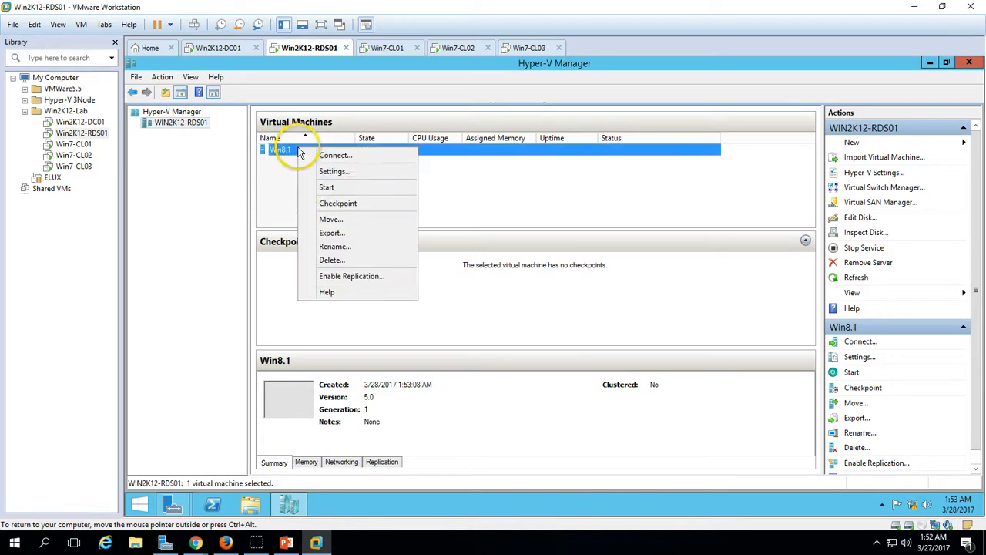
left_click(332, 172)
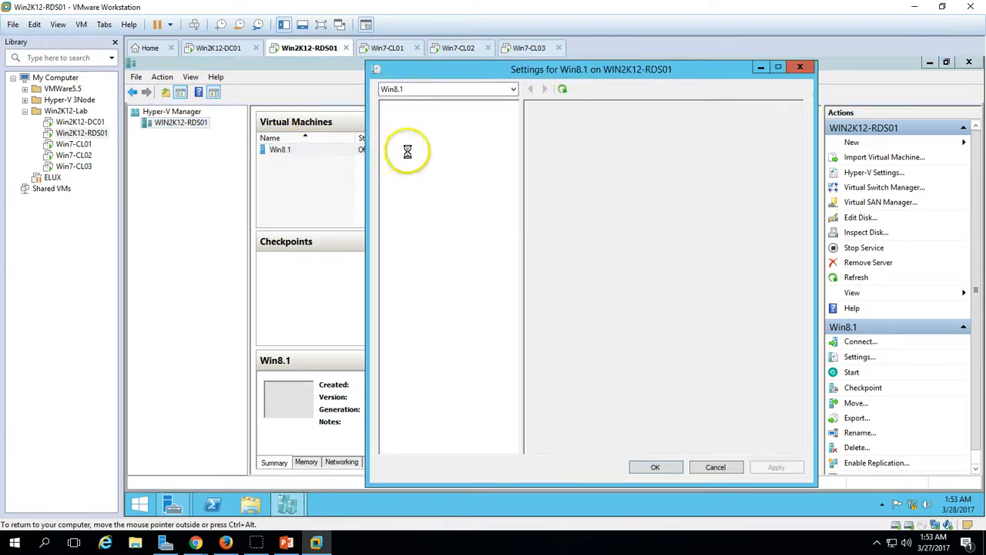
left_click(422, 169)
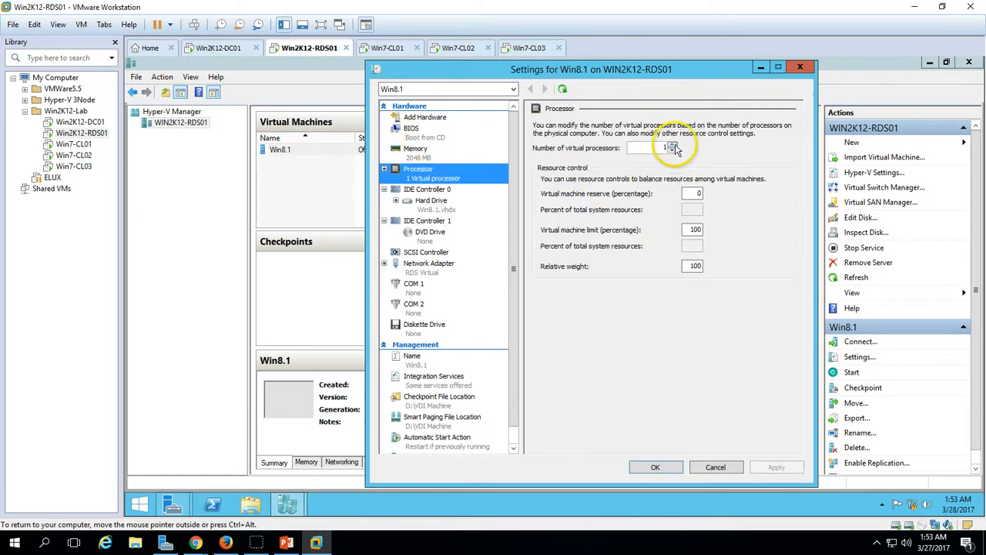
left_click(671, 145)
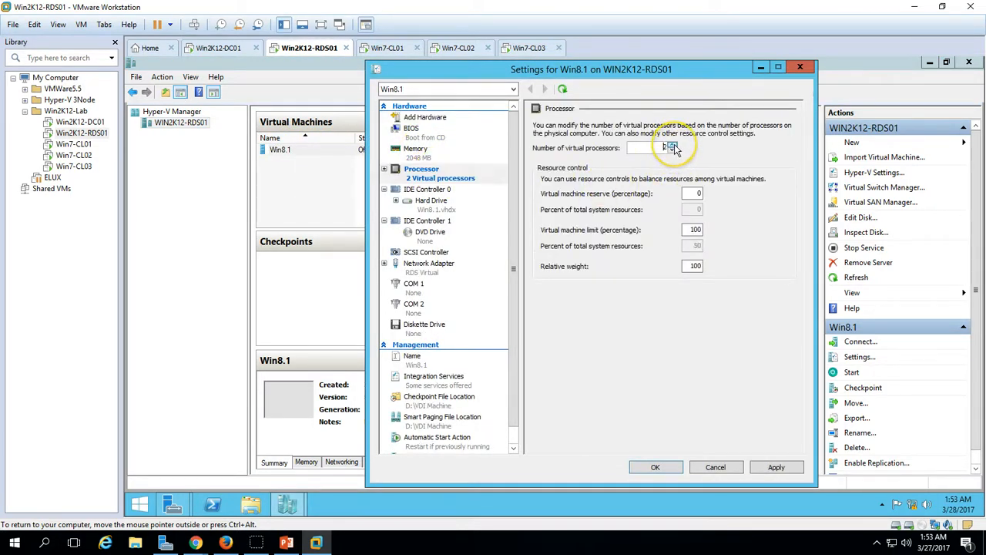
left_click(790, 470)
left_click(655, 467)
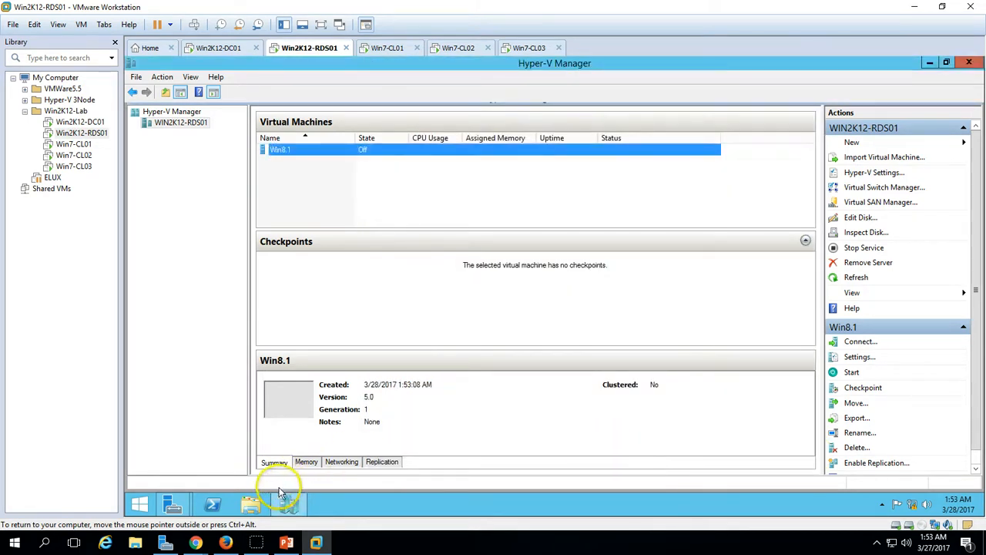
Inspect the Win8.1 hard disk image in D:\VM Template in File Explorer and close the window
left_click(251, 505)
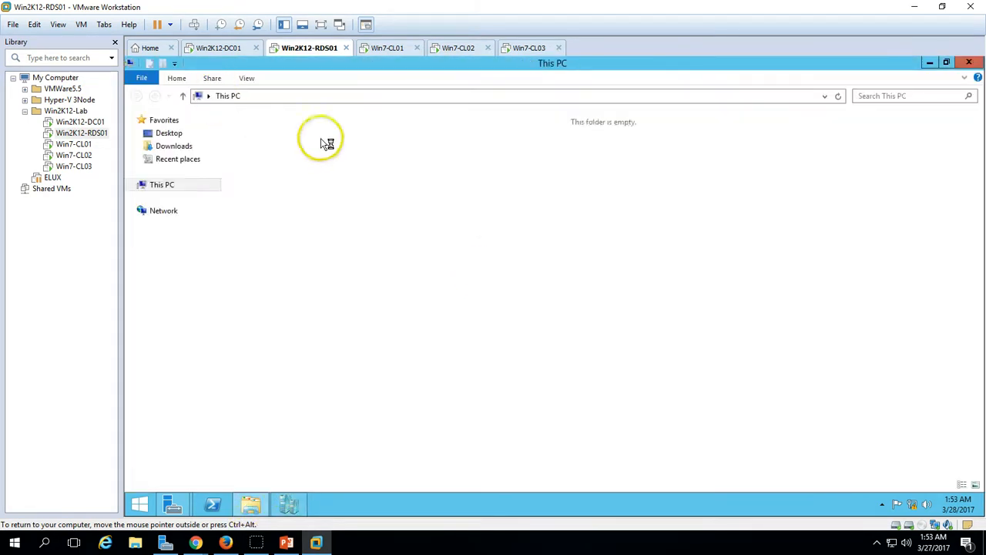
double_click(467, 236)
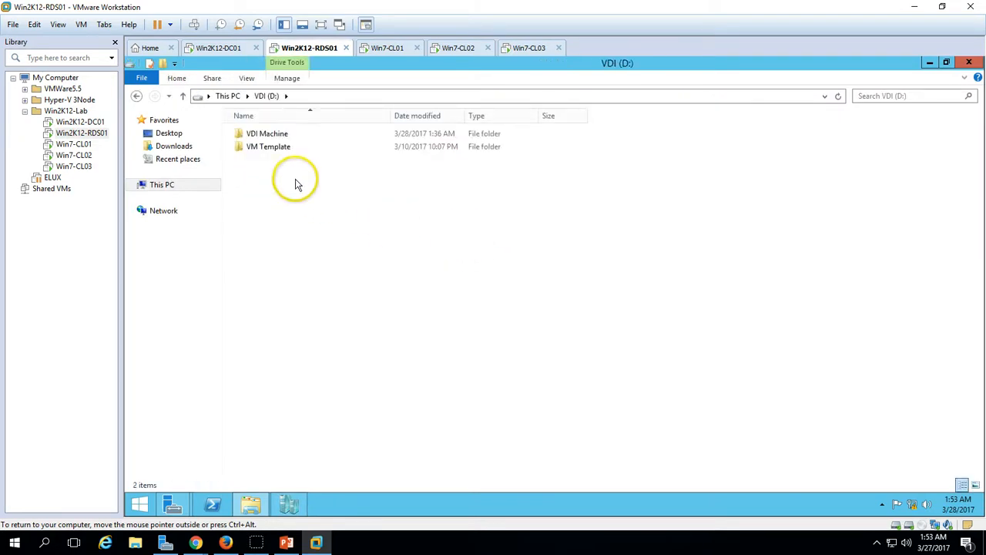
double_click(279, 148)
left_click(279, 144)
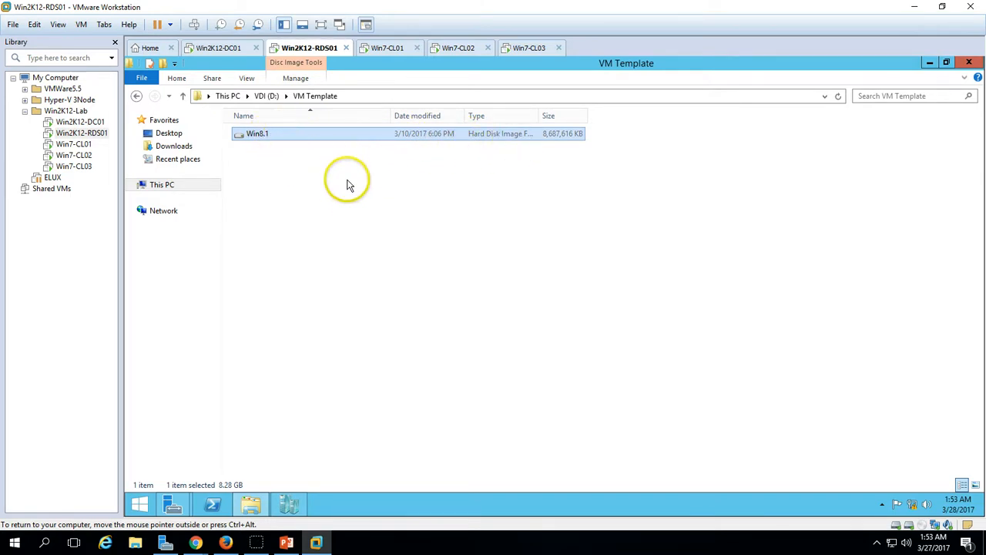
left_click(477, 192)
left_click_drag(537, 116, 540, 116)
left_click(297, 135)
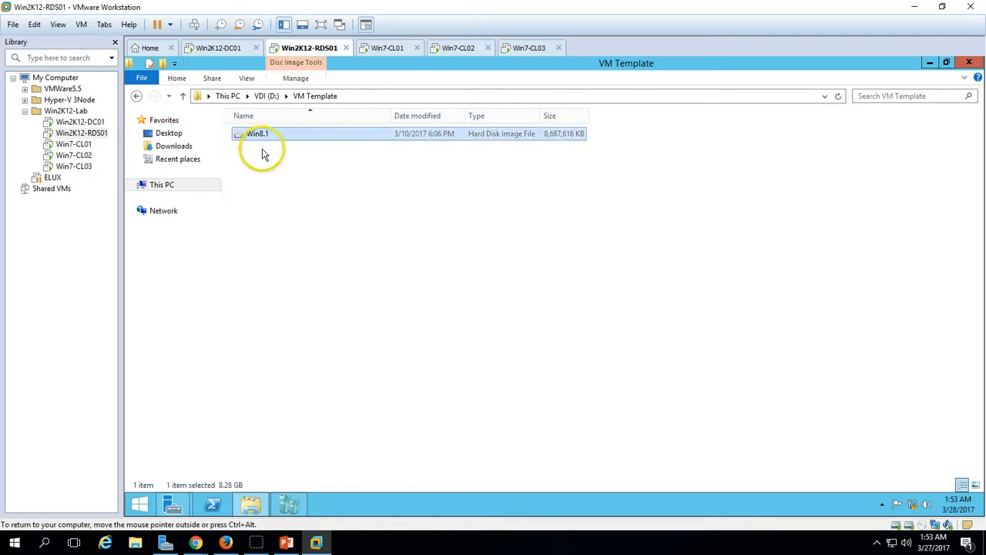
left_click(401, 275)
left_click(262, 137)
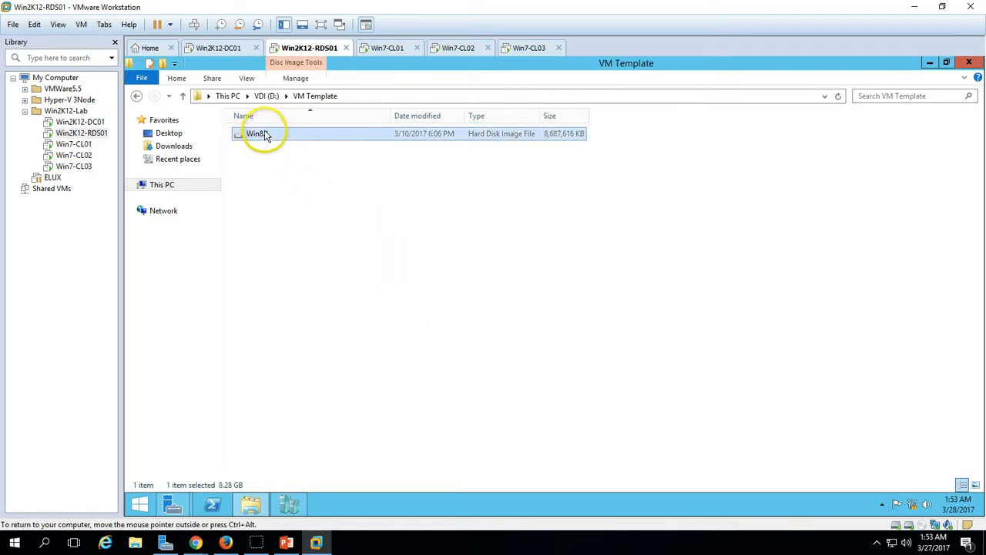
left_click(969, 63)
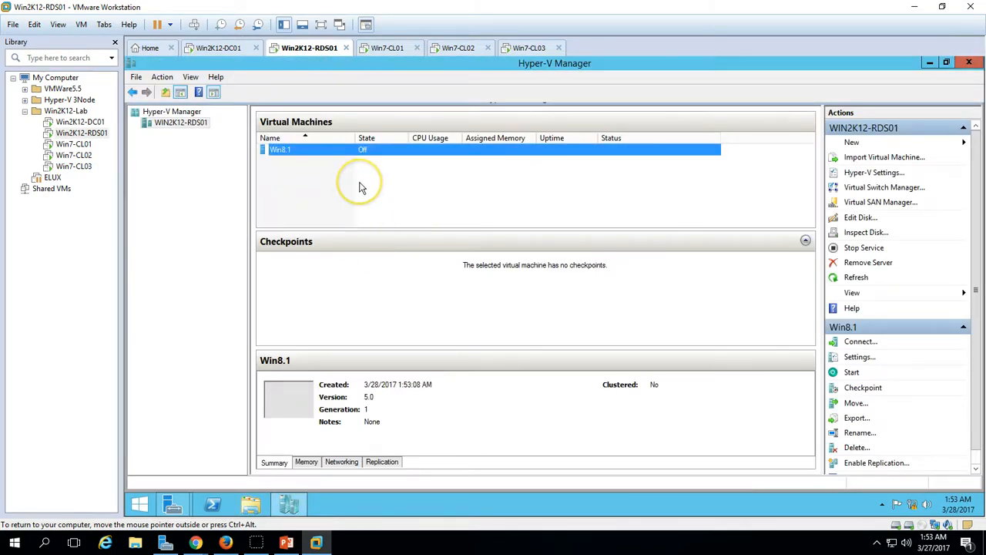
Return to the Create Collection wizard in Server Manager and reload the virtual desktop template list for the personal collection
left_click(293, 505)
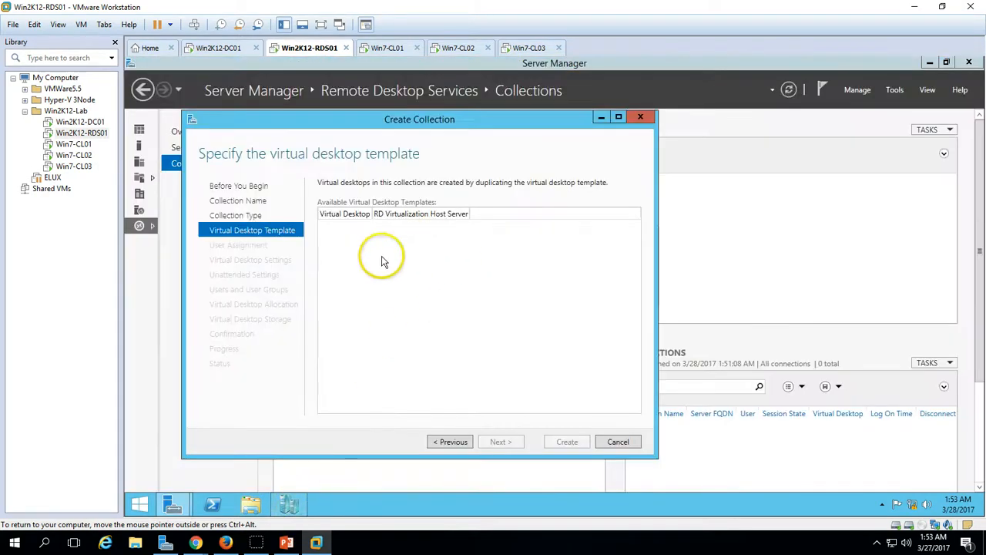
left_click(453, 441)
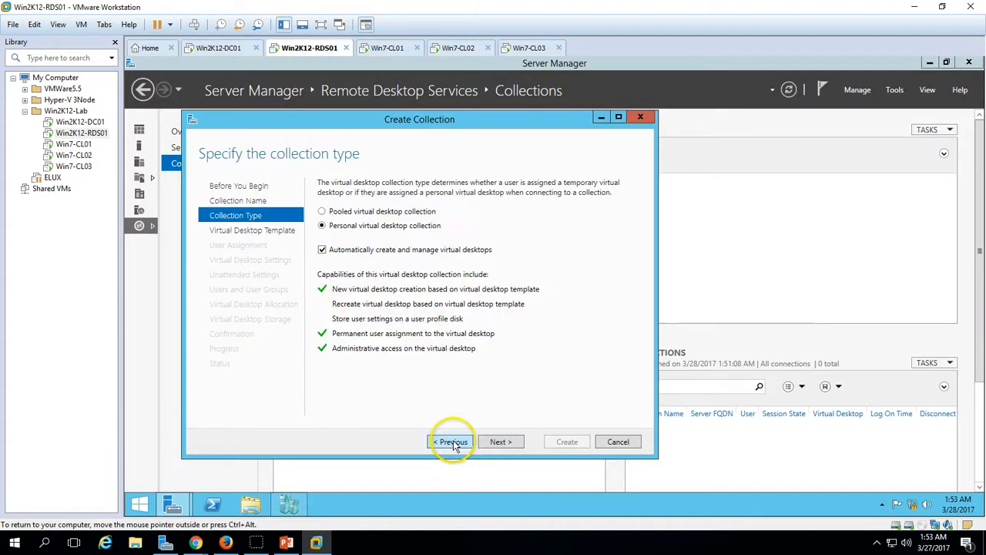
left_click(500, 443)
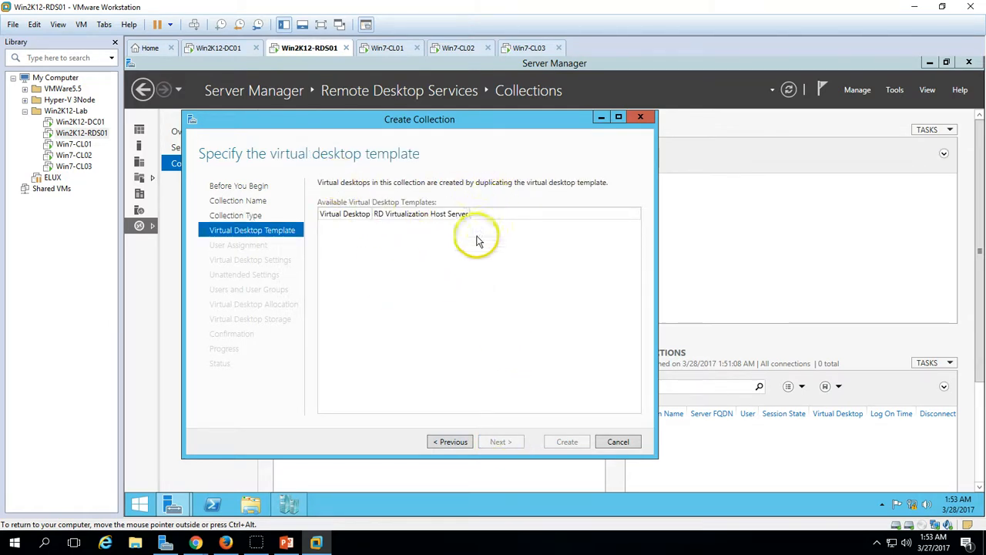
Choose the Pooled virtual desktop collection type, check its template list and go back to the collection type page
left_click(455, 443)
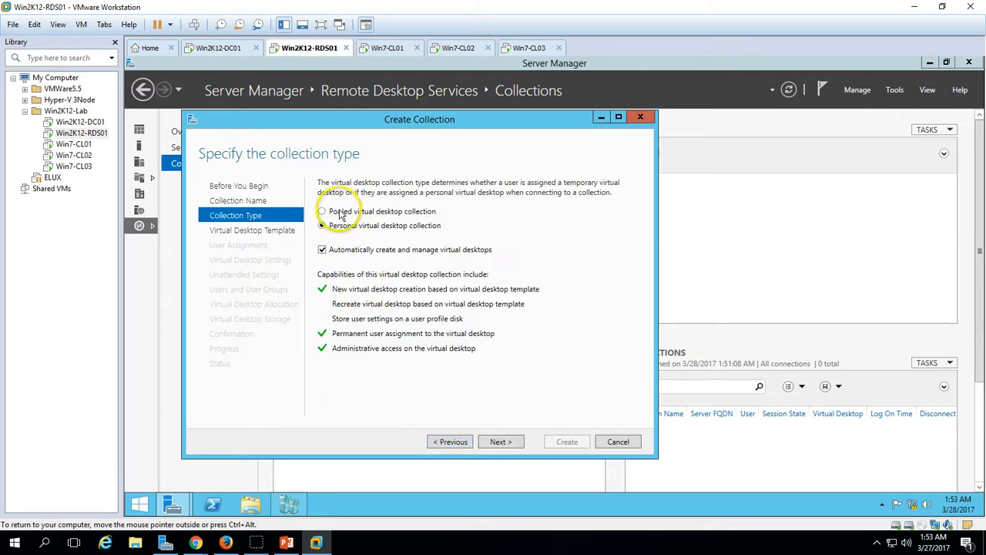
left_click(322, 211)
left_click(501, 443)
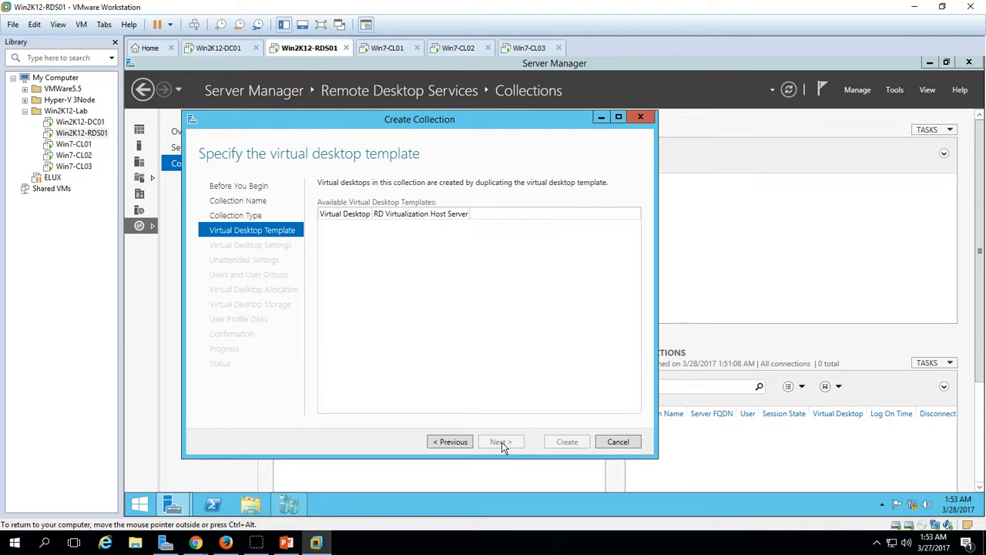
left_click(466, 446)
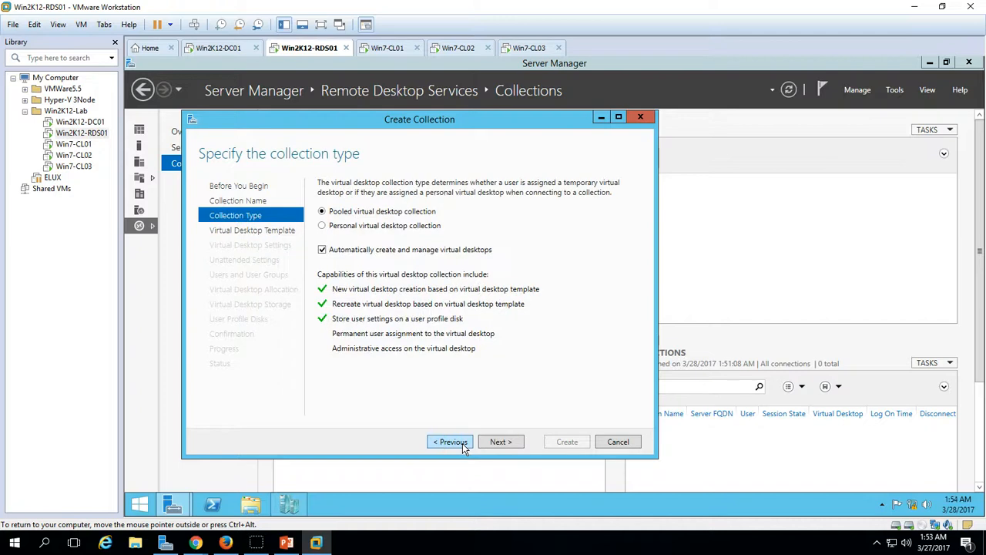
Choose Win8.1 as the virtual desktop template for the personal collection and continue to user assignment
left_click(493, 307)
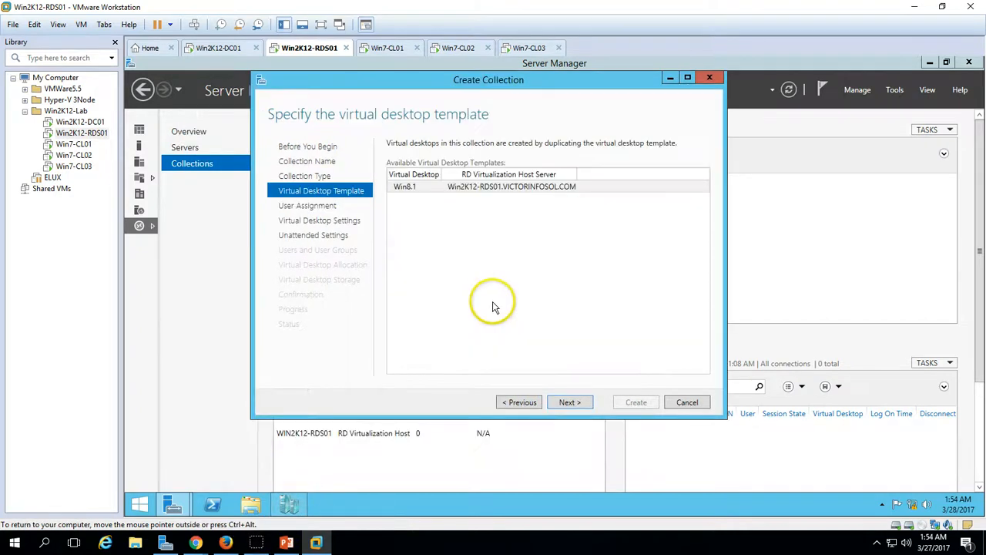
left_click(406, 187)
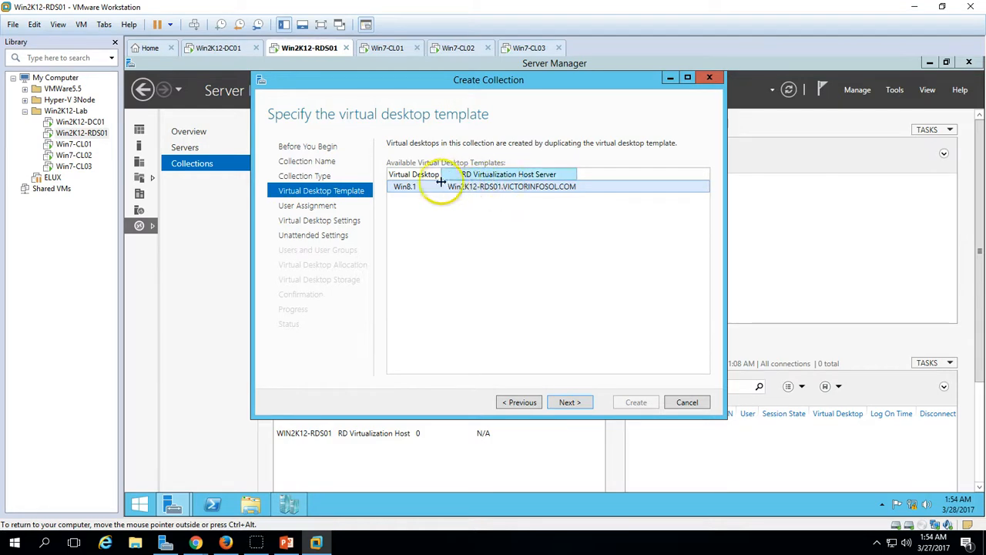
left_click(578, 408)
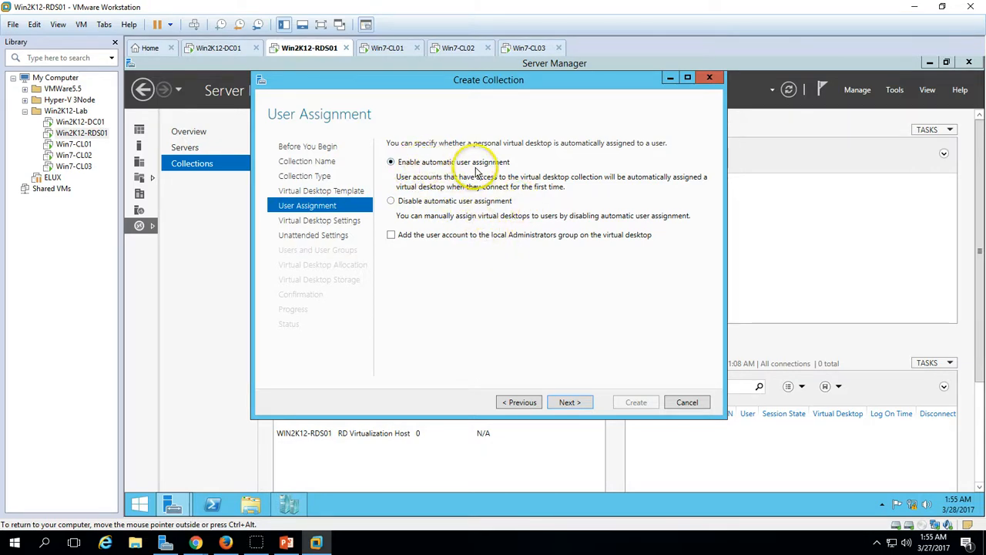
Add the user account to the local Administrators group, keeping automatic user assignment, and accept providing unattended installation settings
left_click(423, 236)
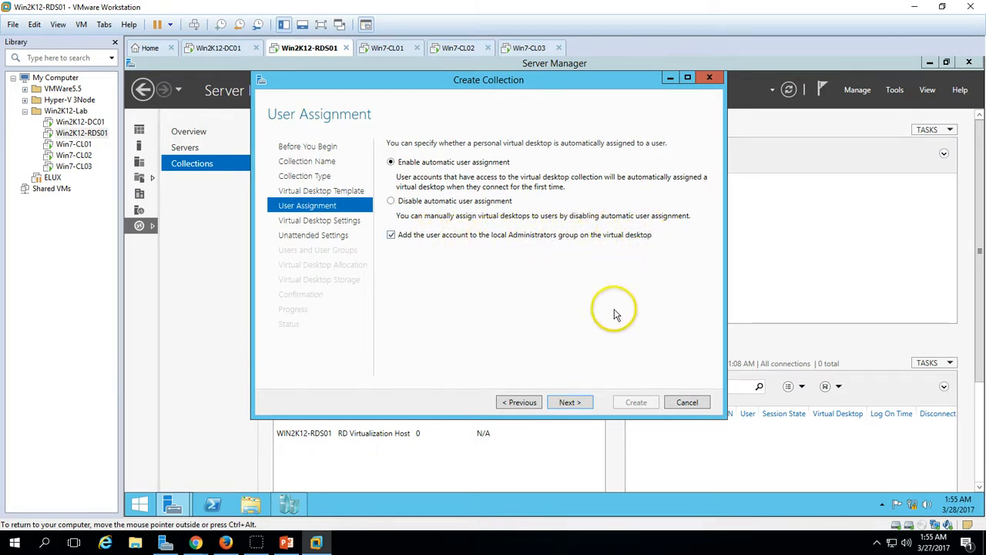
left_click(582, 406)
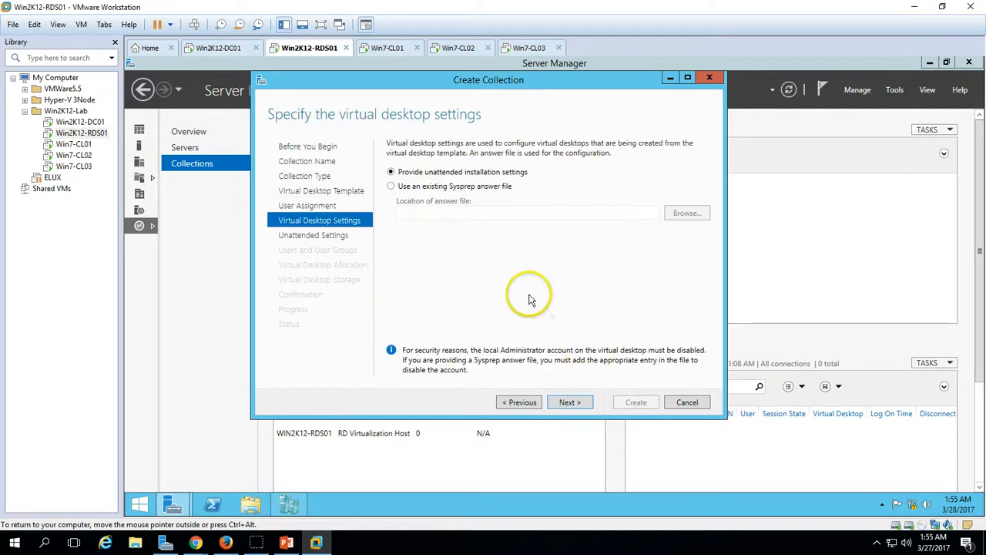
left_click(520, 403)
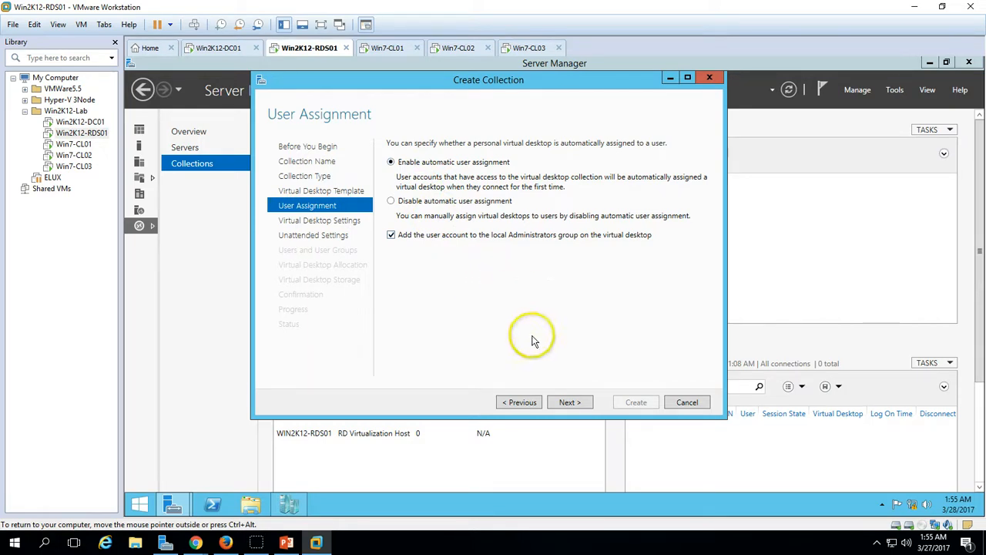
left_click(569, 402)
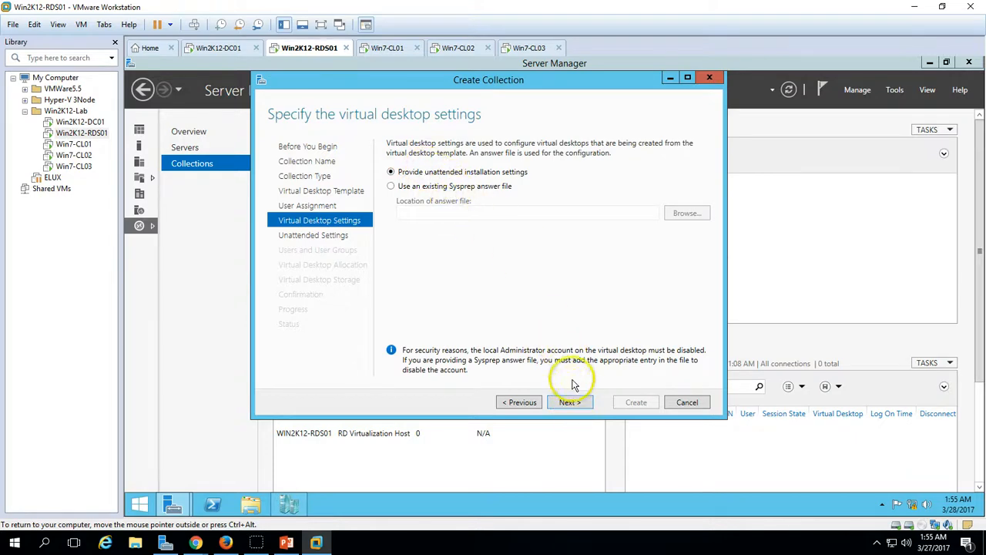
left_click(570, 402)
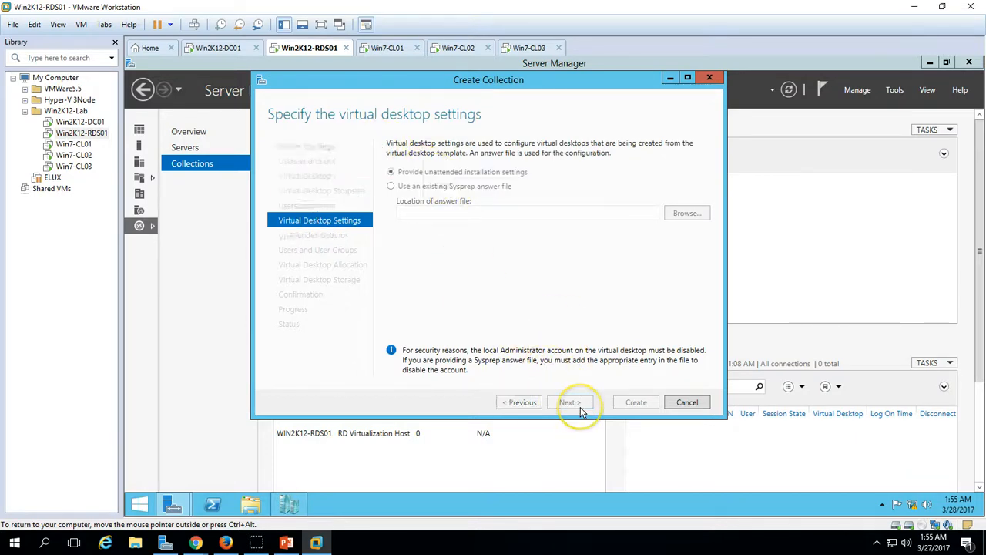
Set the time zone of the new virtual desktops to (UTC+05:30) Chennai, Kolkata, Mumbai, New Delhi
left_click(530, 184)
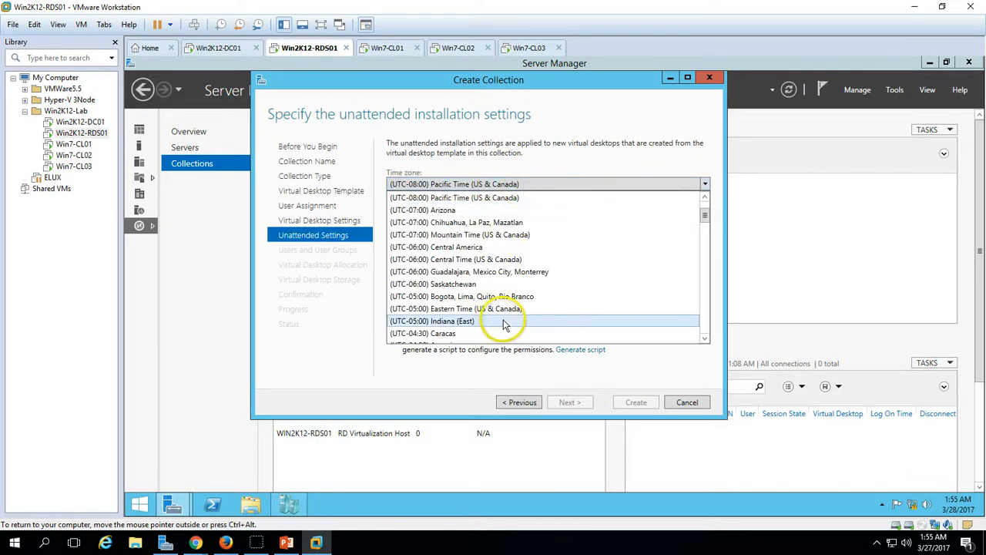
scroll(462, 308, "down", 6)
scroll(506, 312, "down", 10)
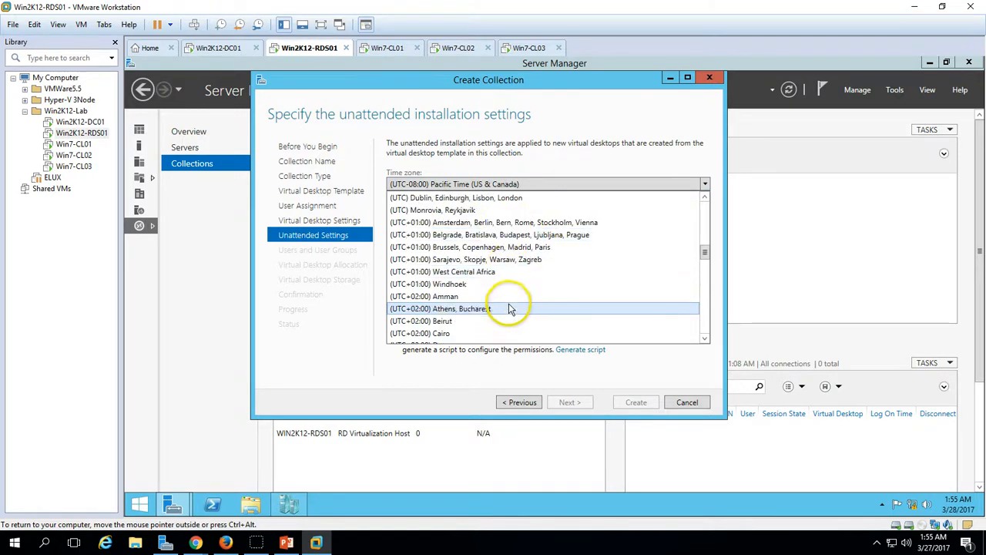
scroll(514, 303, "down", 3)
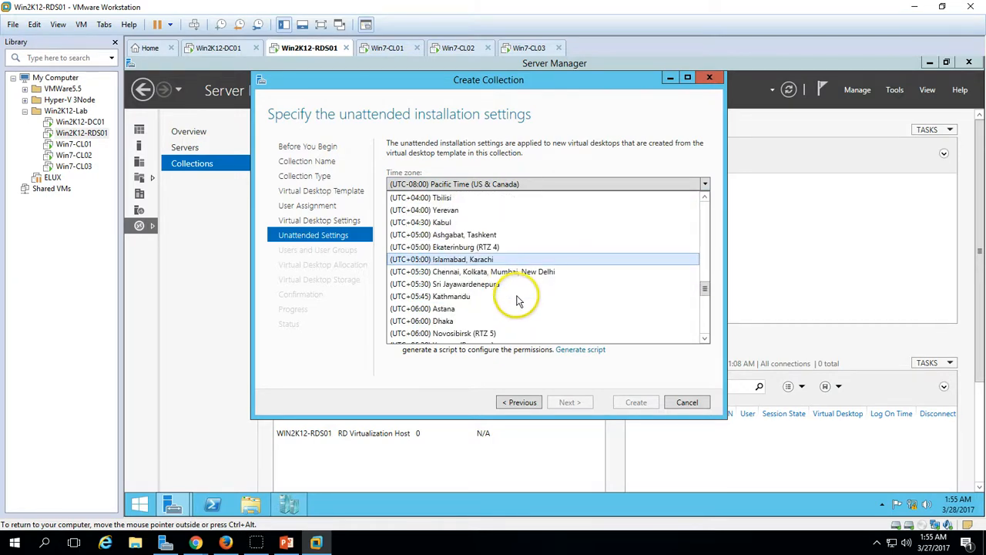
left_click(530, 275)
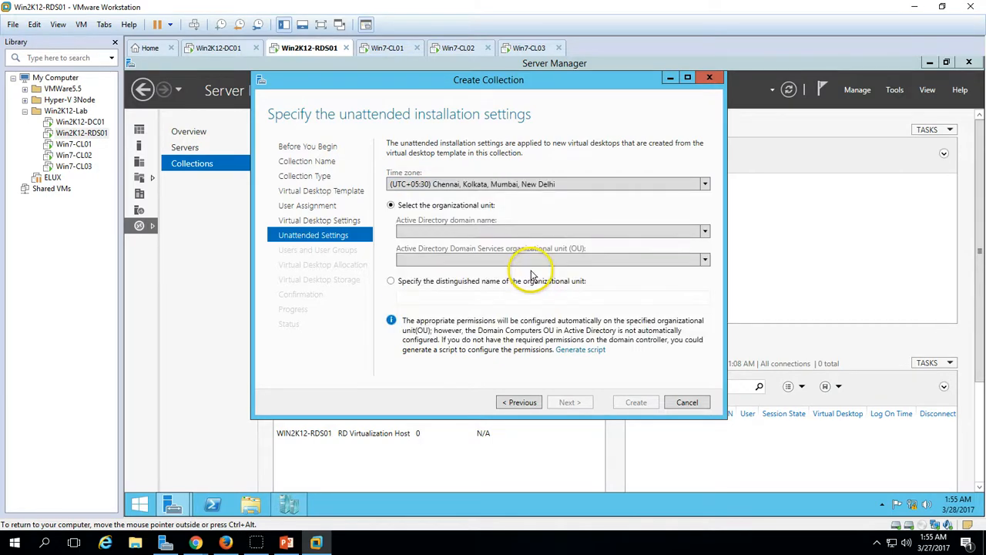
Set the Active Directory domain to VICTORINFOSOL.COM and the organizational unit to INDIA for the new virtual desktops
left_click(463, 231)
left_click(455, 242)
left_click(488, 263)
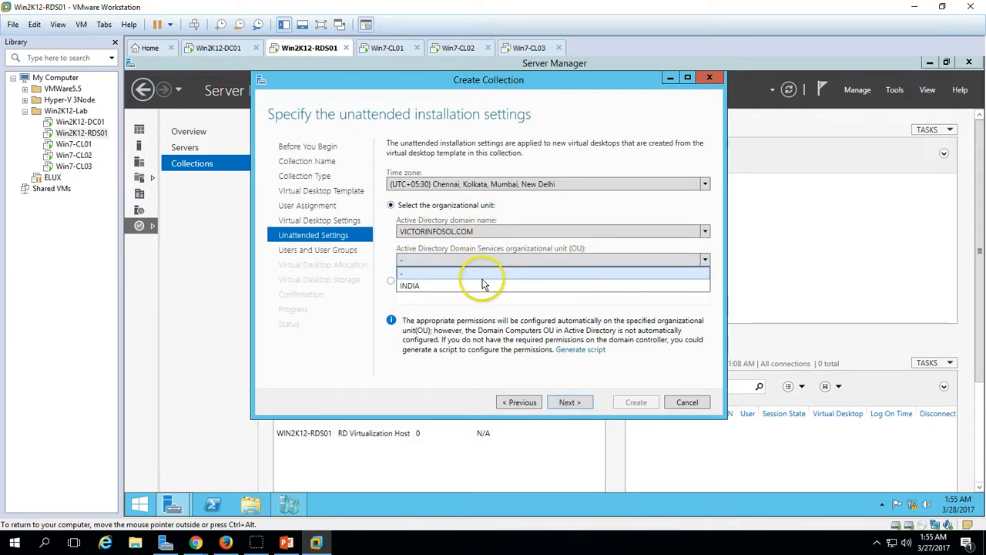
left_click(483, 285)
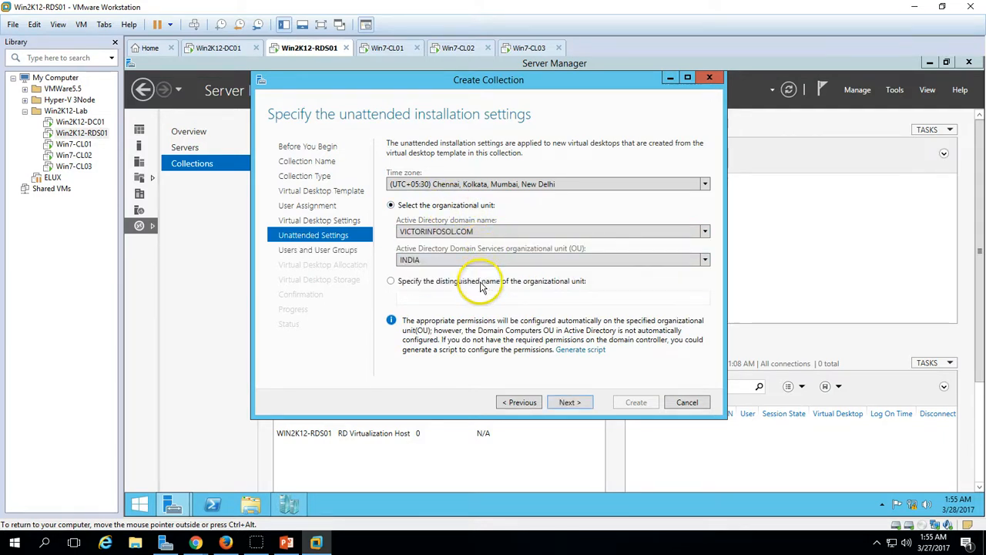
left_click(570, 403)
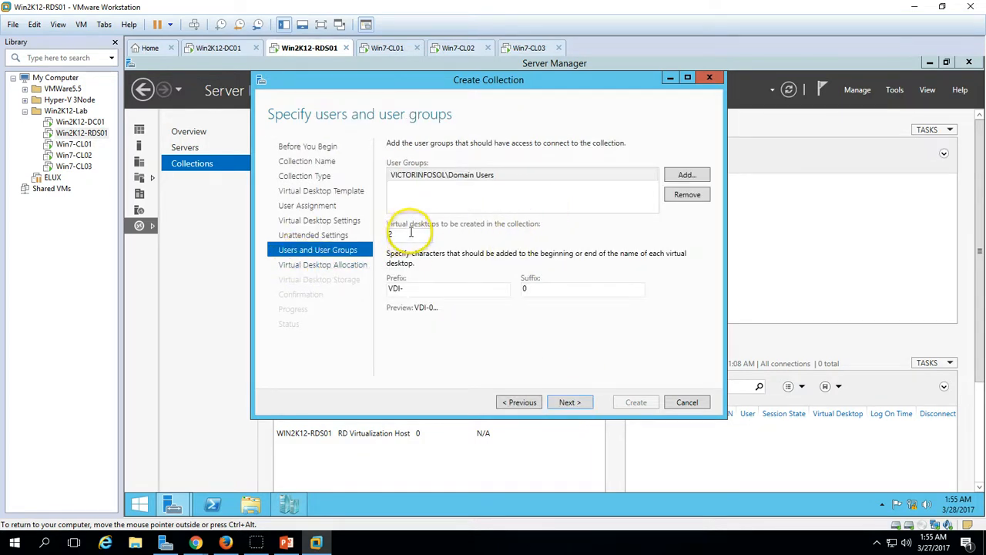
Specify 3 virtual desktops with prefix VDI-001 and suffix 1, and accept their allocation to the WIN2K12-RDS01 host
left_click_drag(411, 231, 356, 230)
type("3")
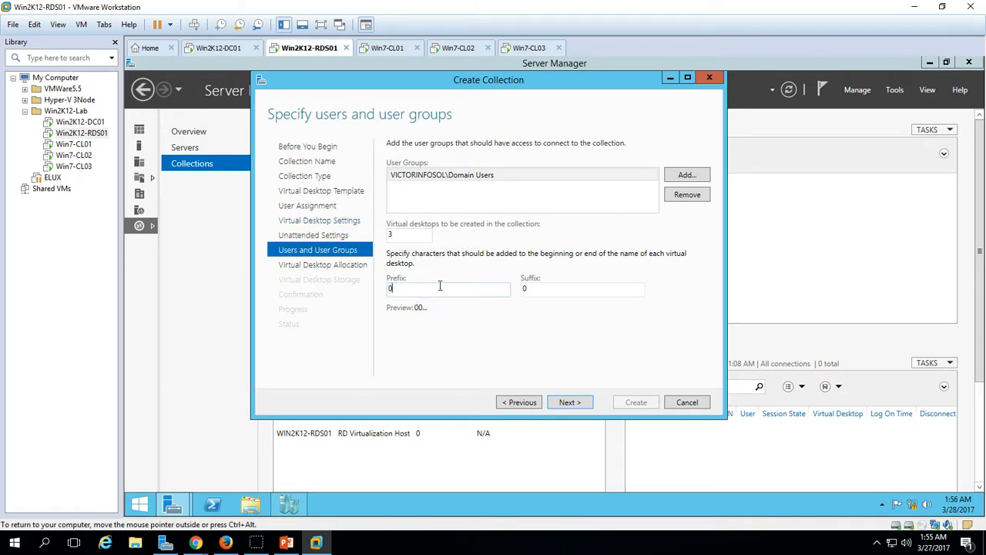
key("BackSpace")
type("VDI-001")
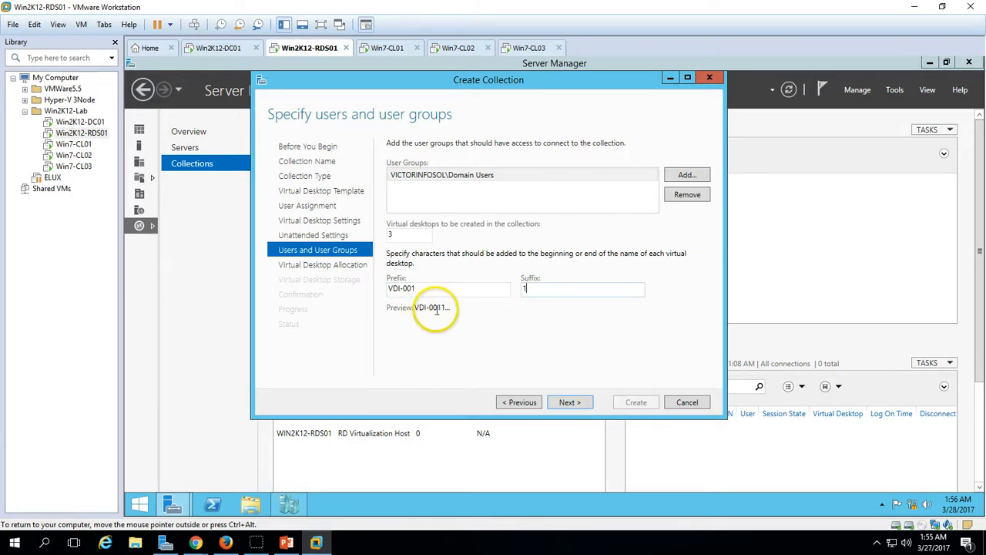
left_click(580, 407)
left_click(651, 210)
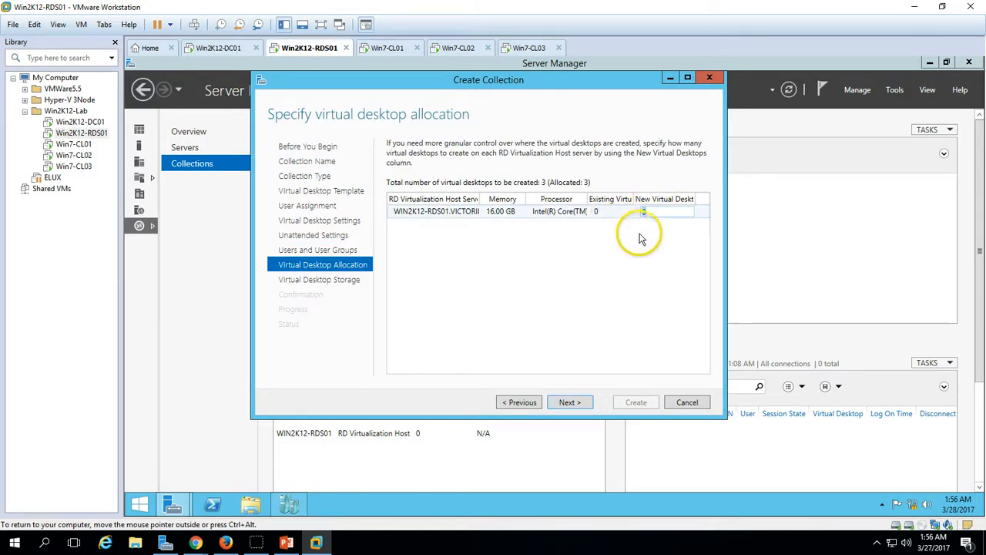
left_click(568, 401)
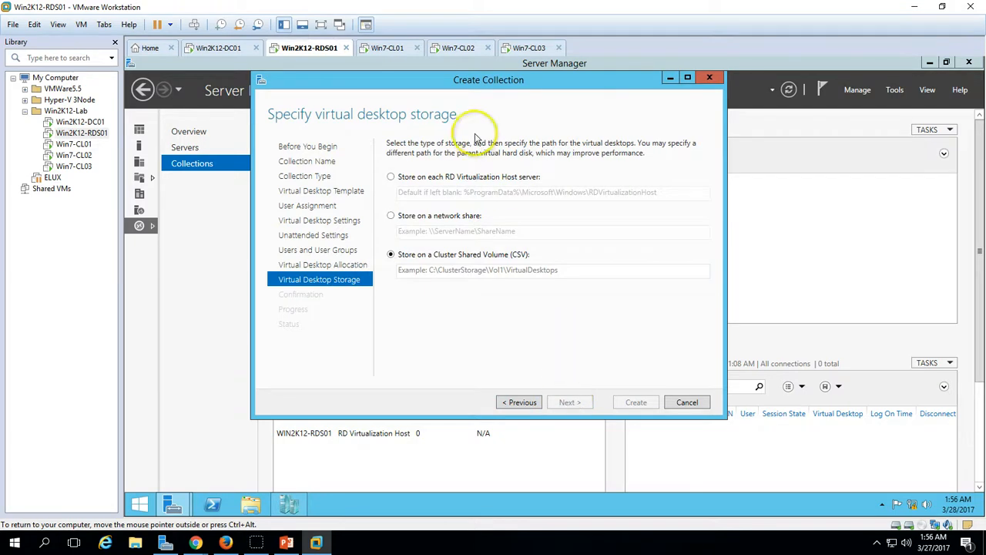
Store the virtual desktops on each RD Virtualization Host server in D:\VDI Machine, copying the folder path from File Explorer
left_click(416, 179)
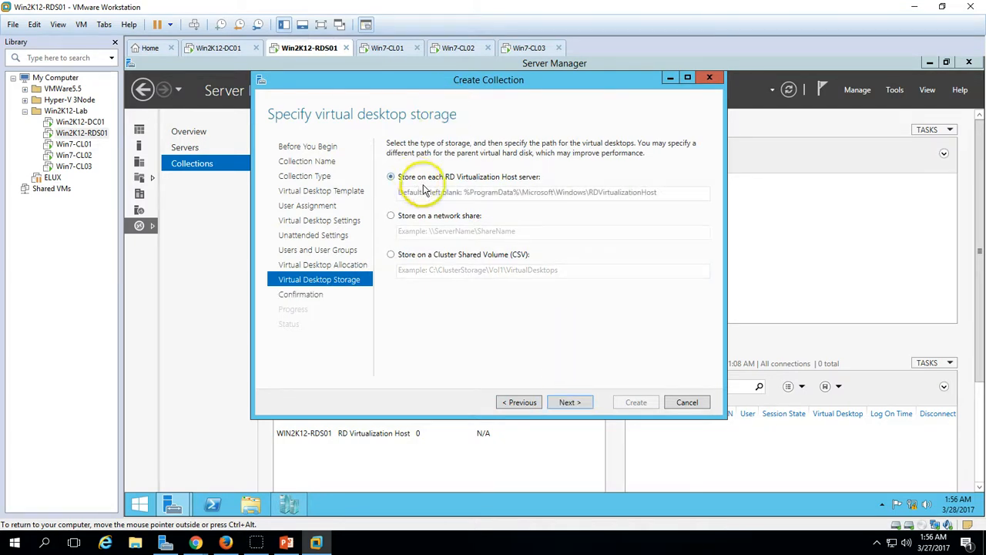
left_click(251, 504)
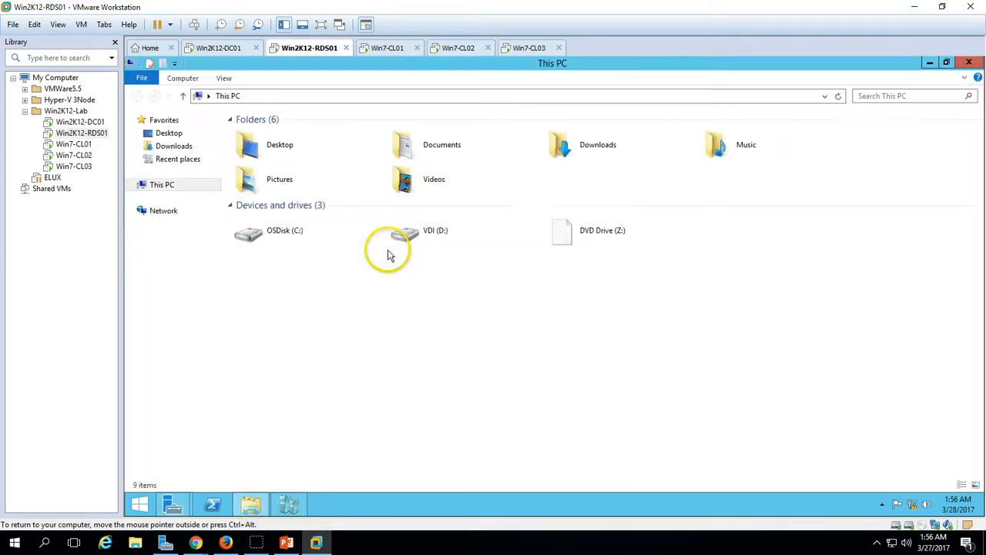
double_click(477, 224)
double_click(304, 135)
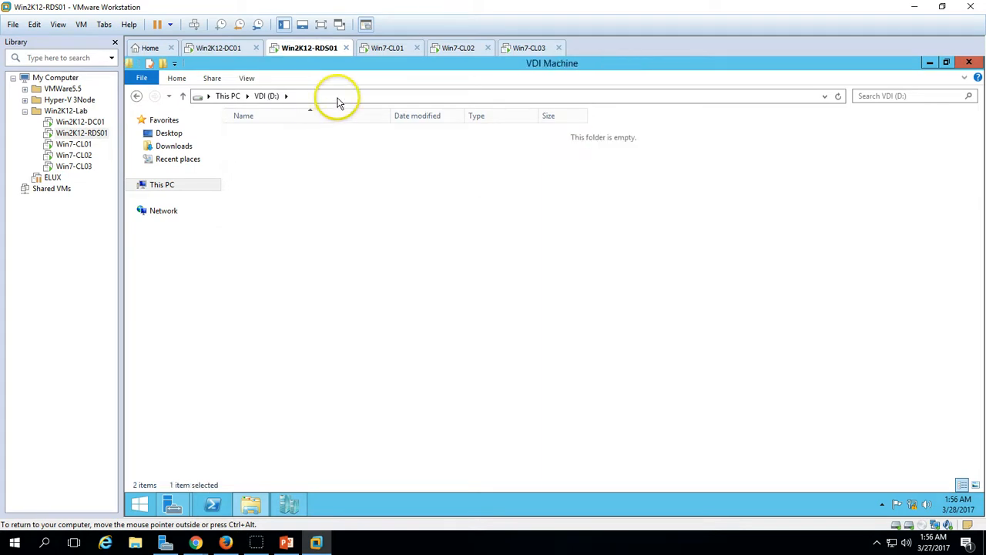
left_click(337, 101)
key("ctrl+c")
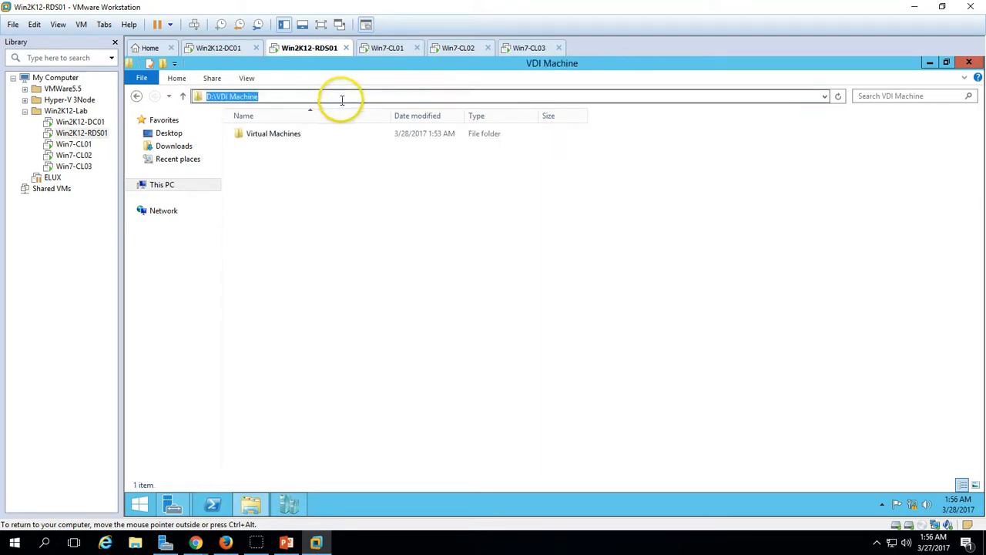
left_click(251, 504)
left_click(478, 192)
key("ctrl+v")
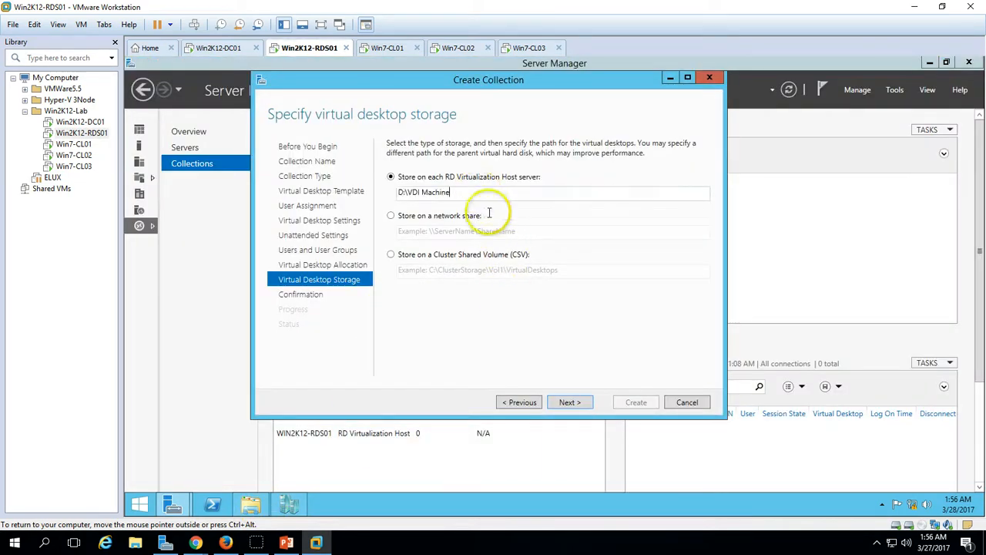
left_click(570, 403)
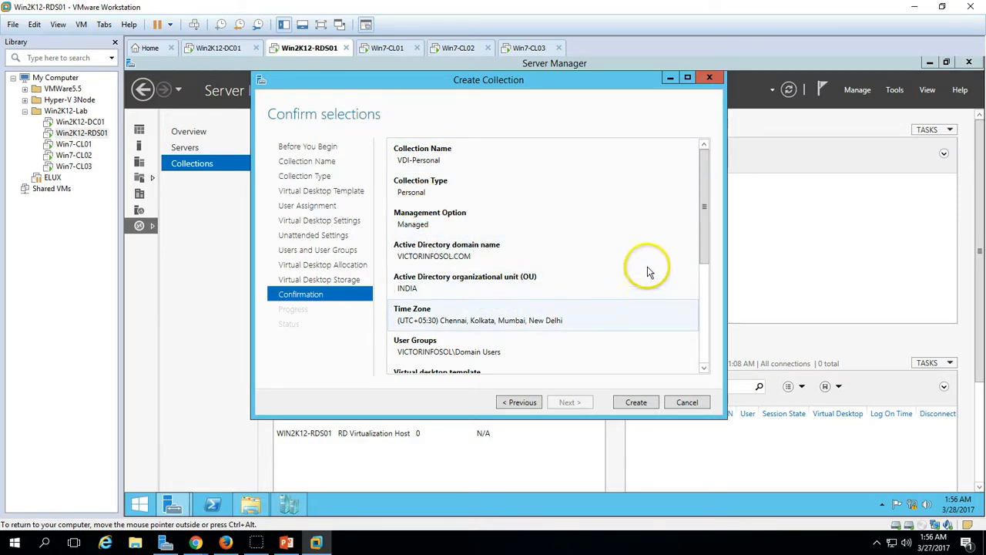
Review the selections on the confirmation page and create the VDI-Personal collection
left_click_drag(704, 221, 696, 359)
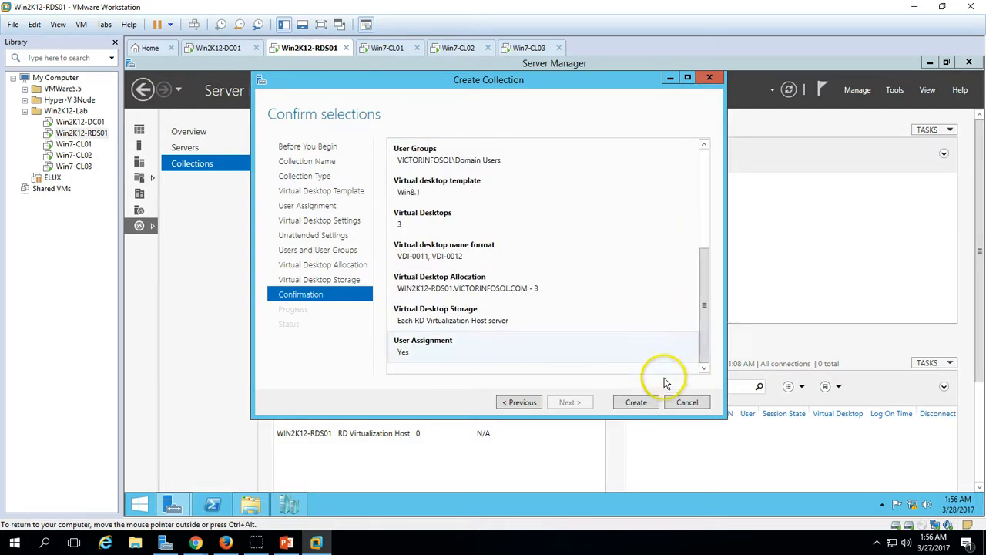
left_click(637, 402)
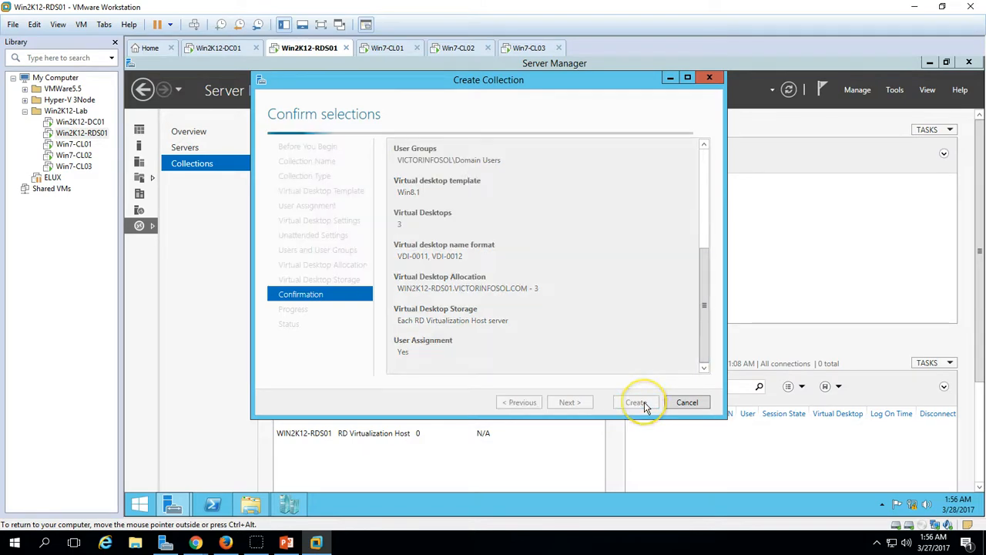
left_click_drag(419, 81, 364, 116)
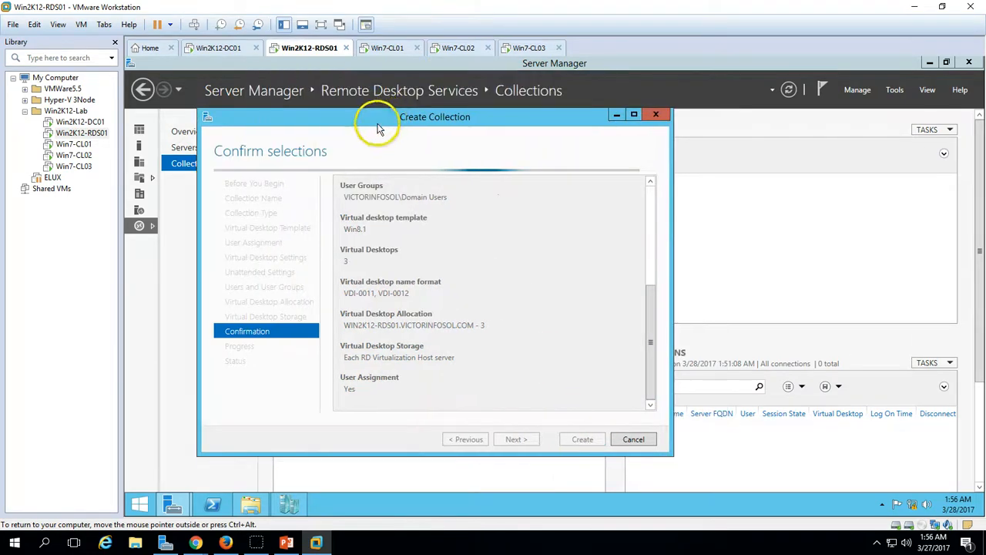
Monitor the template export and desktop creation in Hyper-V Manager, with the Create Collection progress window placed below the virtual machine list
left_click(291, 504)
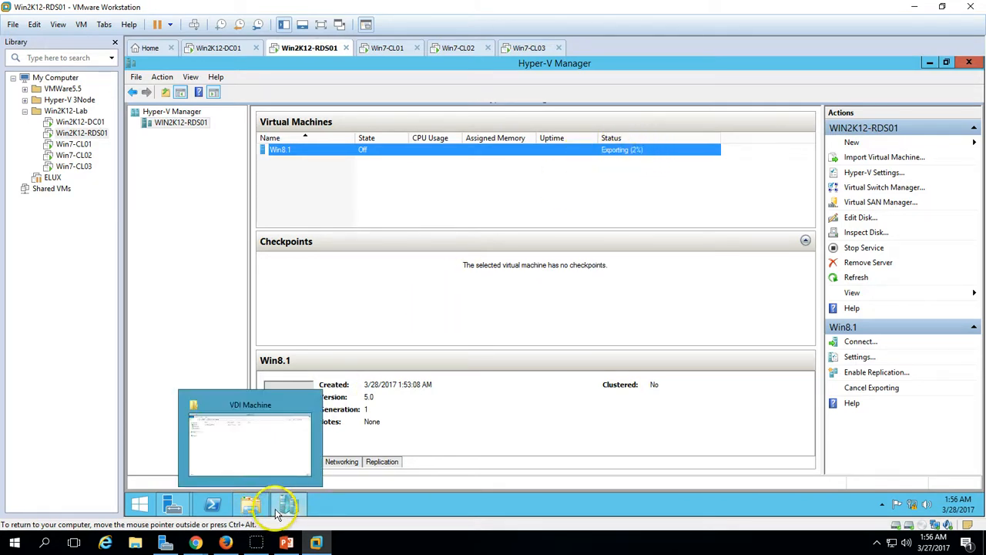
left_click(178, 351)
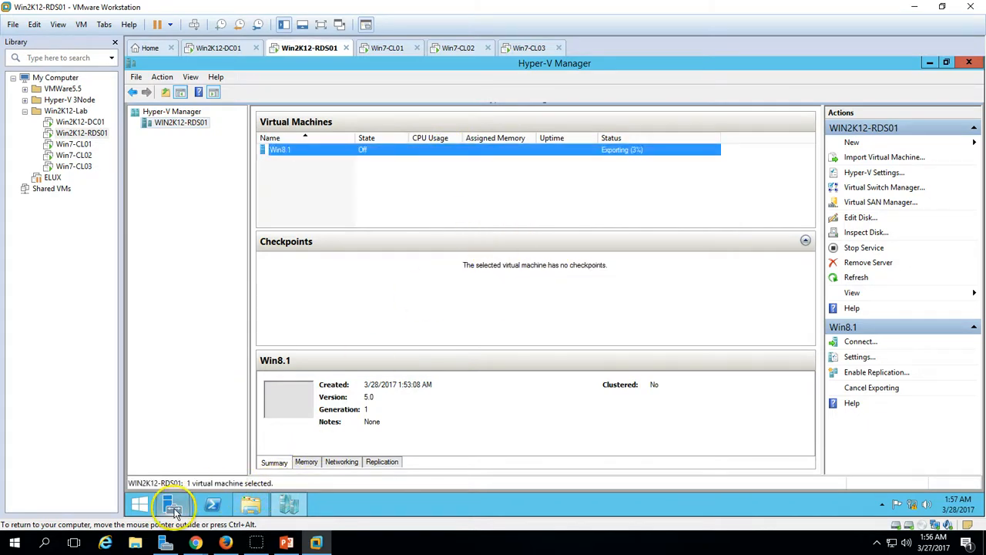
mouse_move(173, 505)
left_click(320, 453)
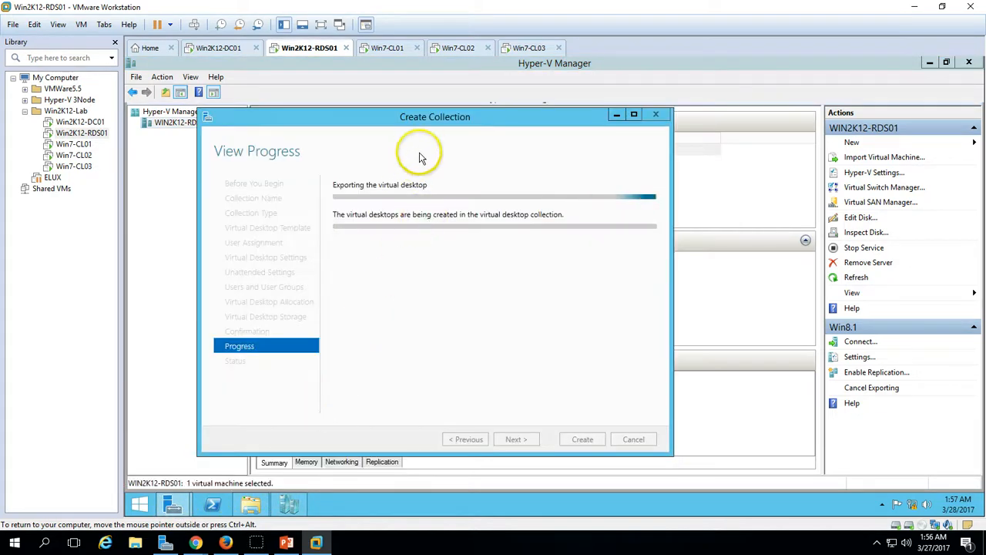
left_click_drag(421, 129, 402, 168)
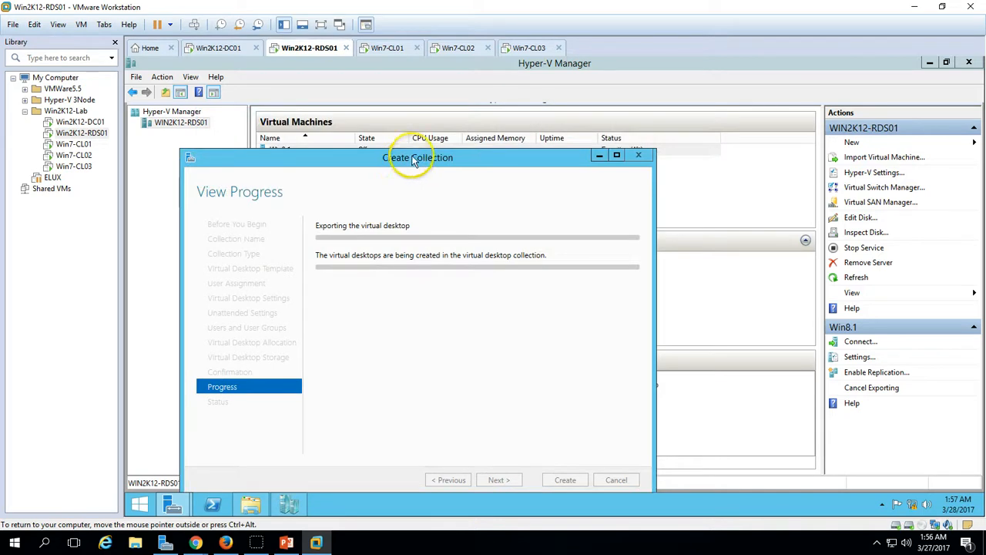
mouse_move(413, 160)
left_mouse_down()
mouse_move(411, 181)
mouse_move(425, 173)
left_mouse_up()
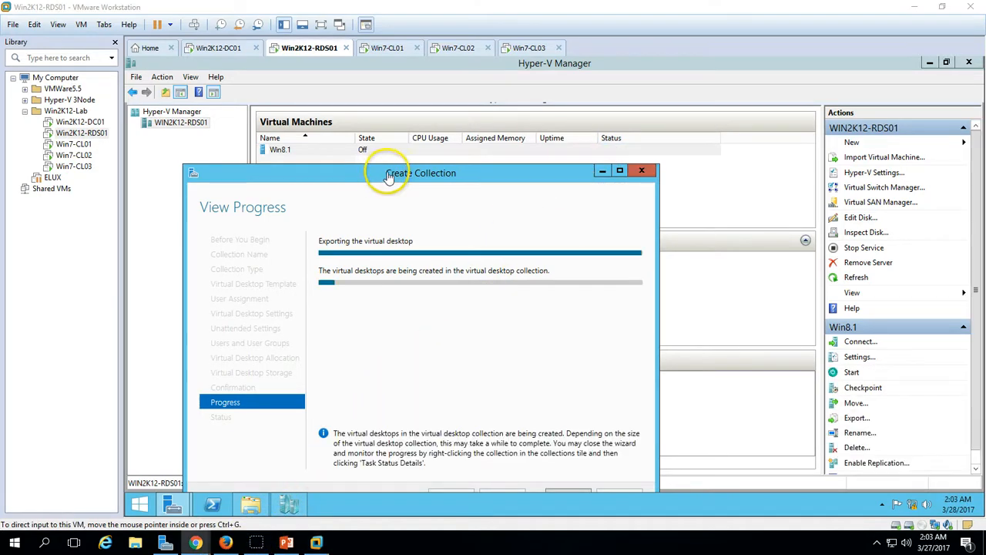
left_click_drag(376, 174, 377, 201)
left_click_drag(362, 289, 359, 211)
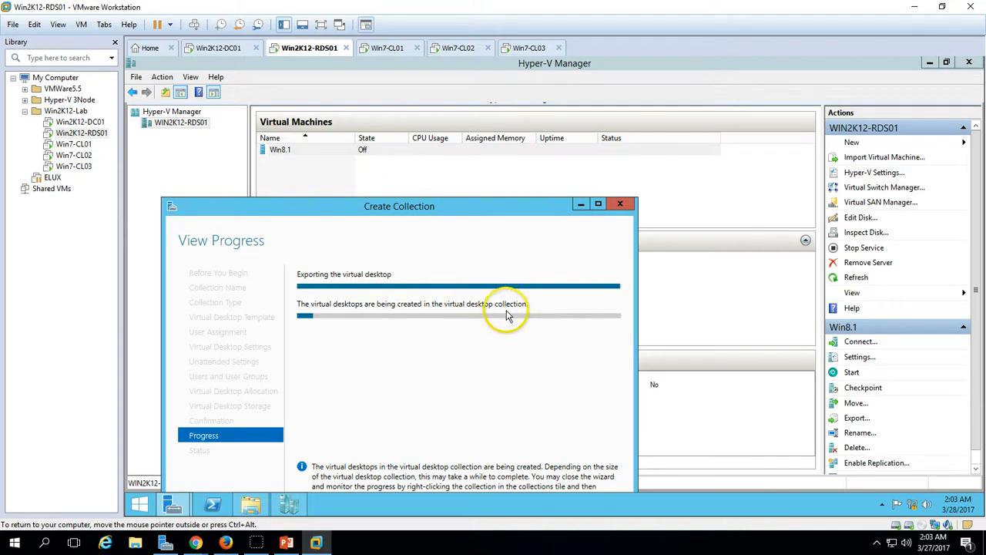
left_click_drag(363, 206, 379, 205)
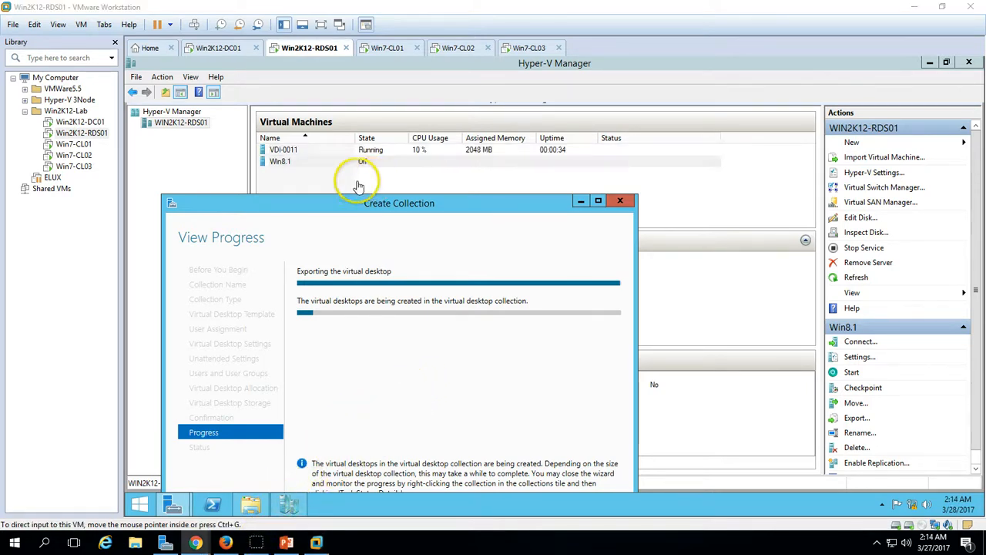
Check the state of VDI-0011 and the Win8.1 template in Hyper-V Manager alongside the collection creation progress
left_click(302, 151)
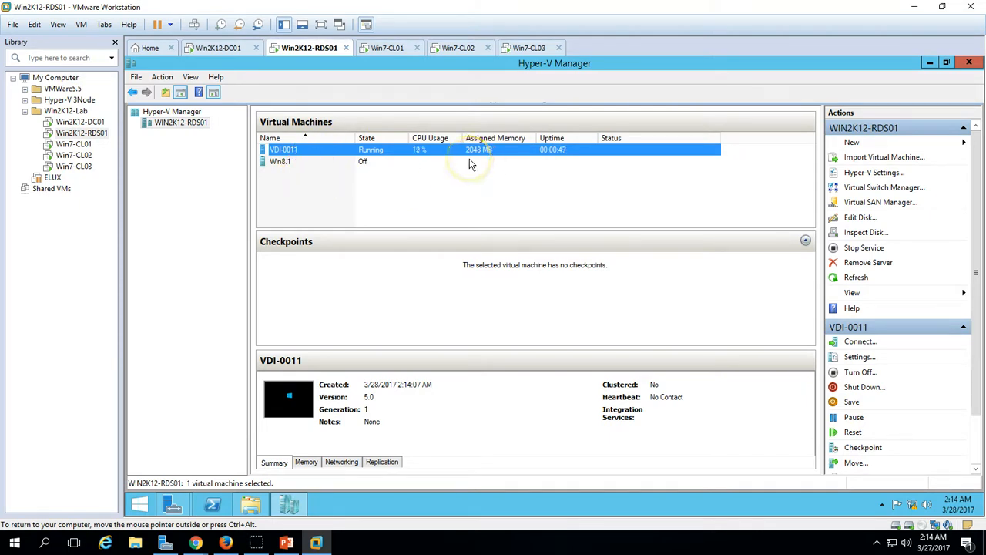
left_click(373, 176)
left_click(370, 163)
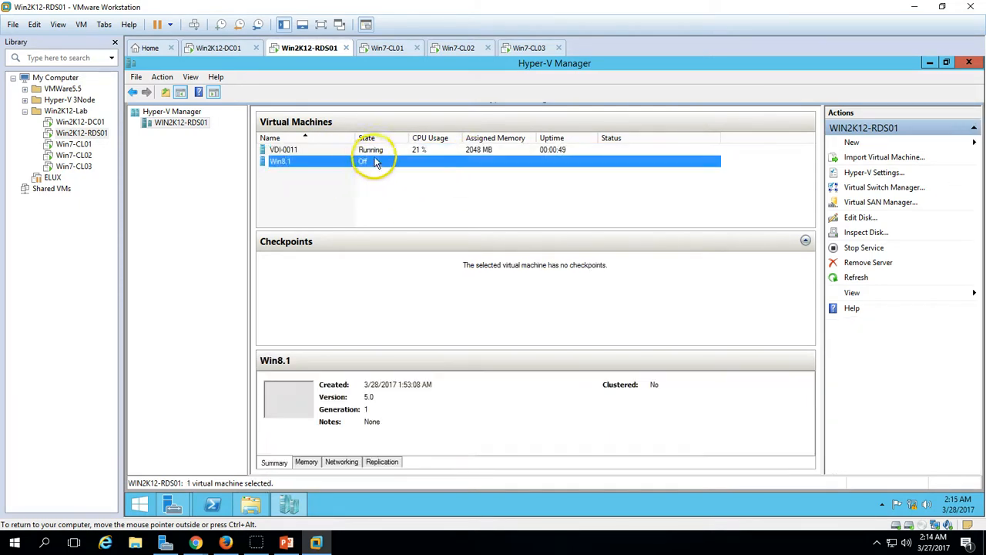
left_click(381, 152)
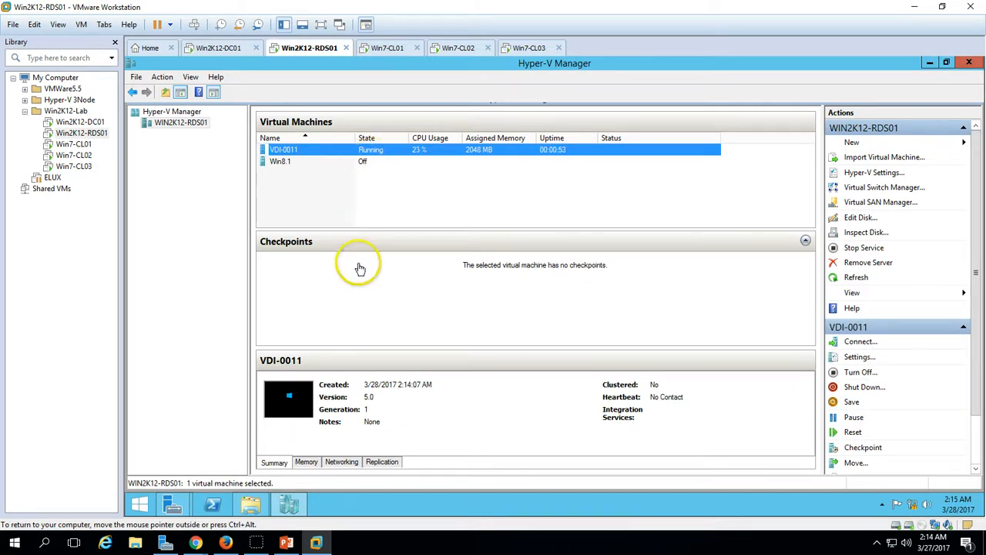
mouse_move(174, 507)
left_click(345, 429)
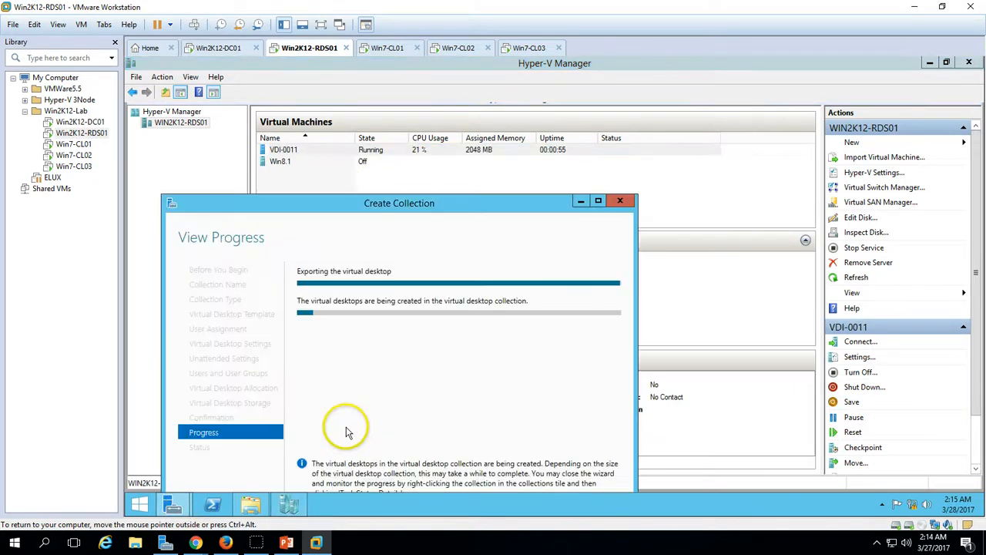
mouse_move(383, 207)
left_mouse_down()
mouse_move(381, 173)
mouse_move(379, 206)
left_mouse_up()
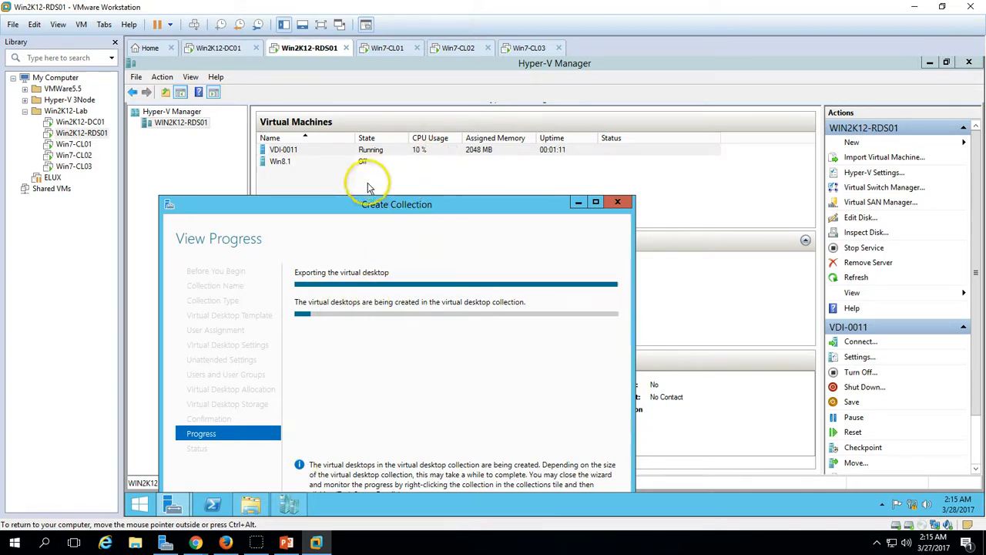
left_click_drag(350, 206, 352, 217)
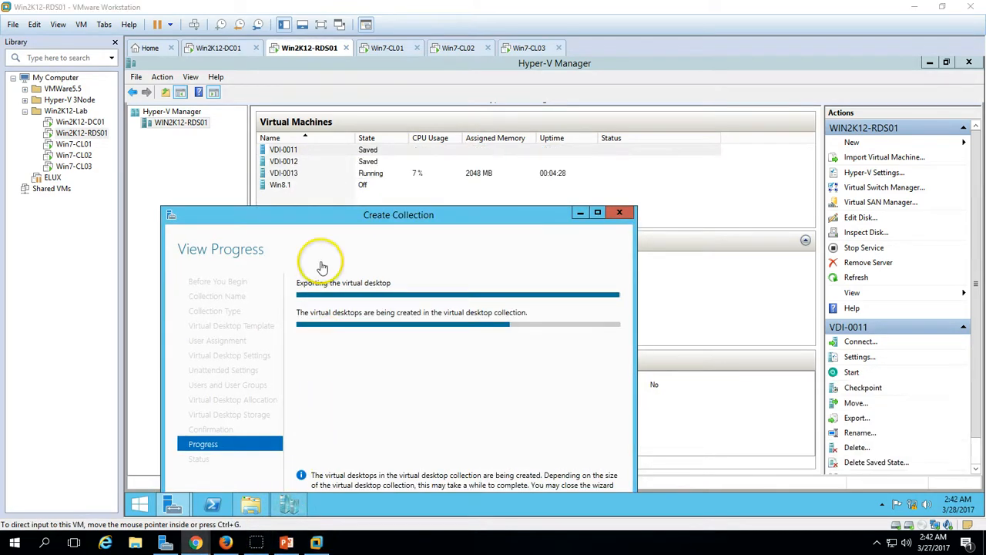
Check the states of VDI-0011, VDI-0012 and VDI-0013 in Hyper-V Manager, and bring the collection creation progress back into view
left_click(335, 219)
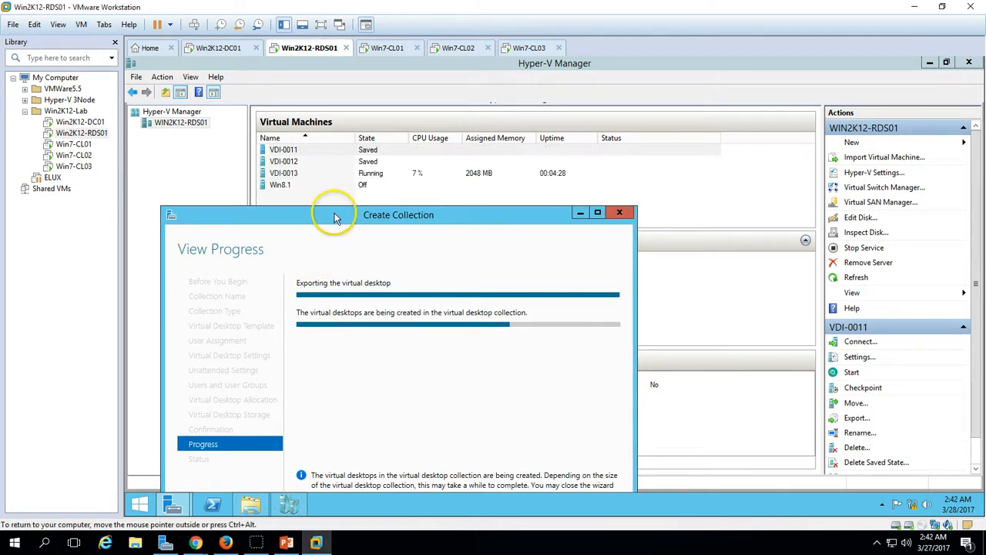
left_click(302, 163)
left_click(312, 152)
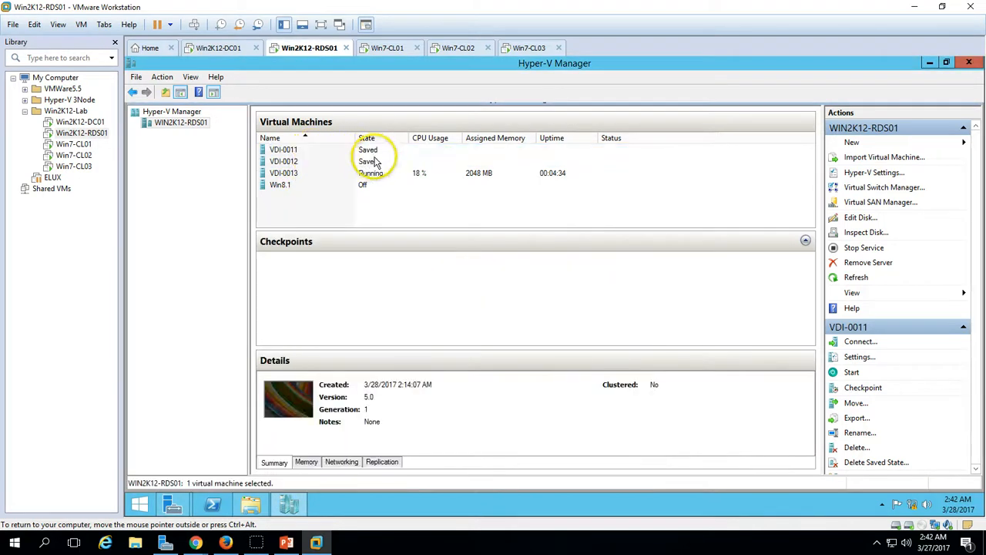
left_click(376, 161)
left_click(382, 177)
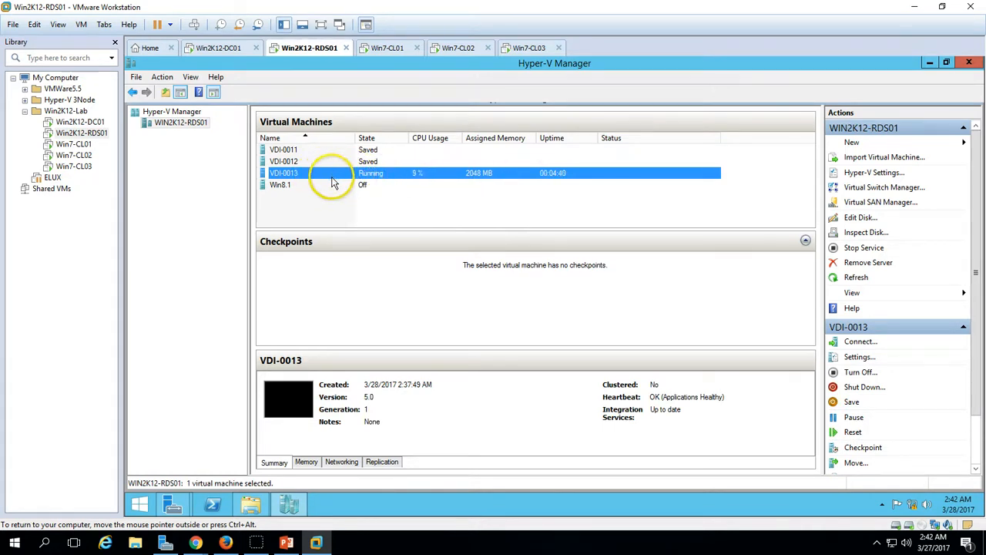
mouse_move(172, 505)
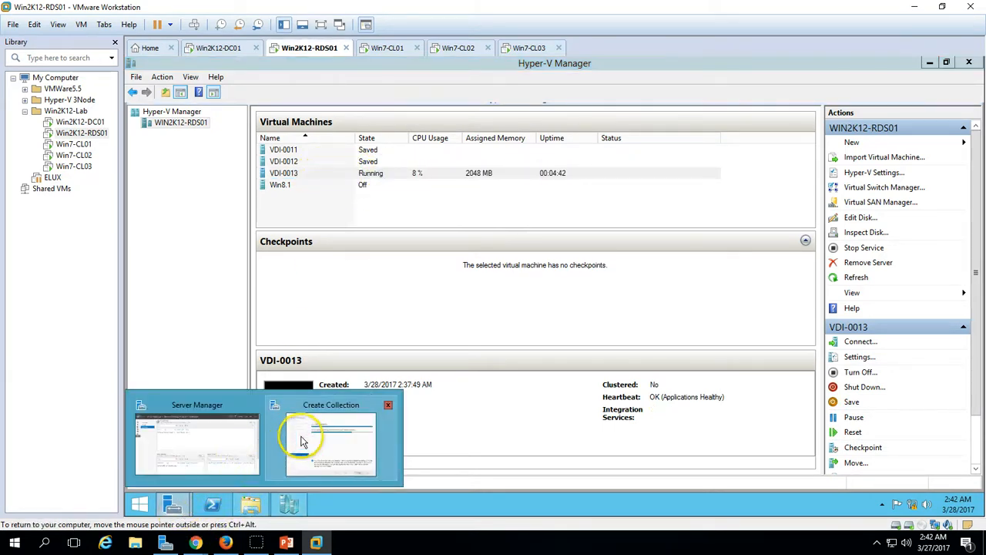
left_click(300, 443)
left_click_drag(482, 210, 508, 193)
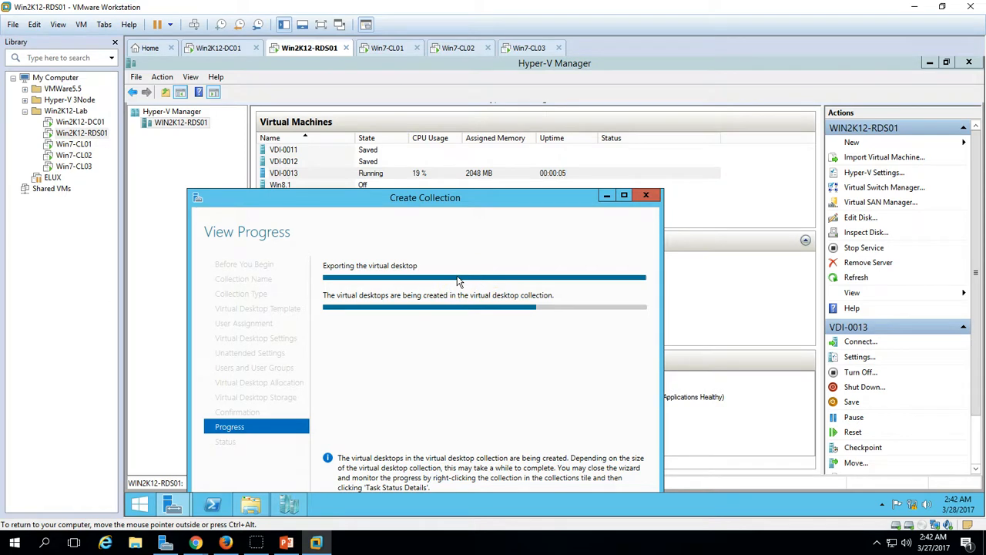
Return to Win2K12-RDS01, review the VDI-Personal collection's creation result and close the Create Collection wizard
left_click(392, 49)
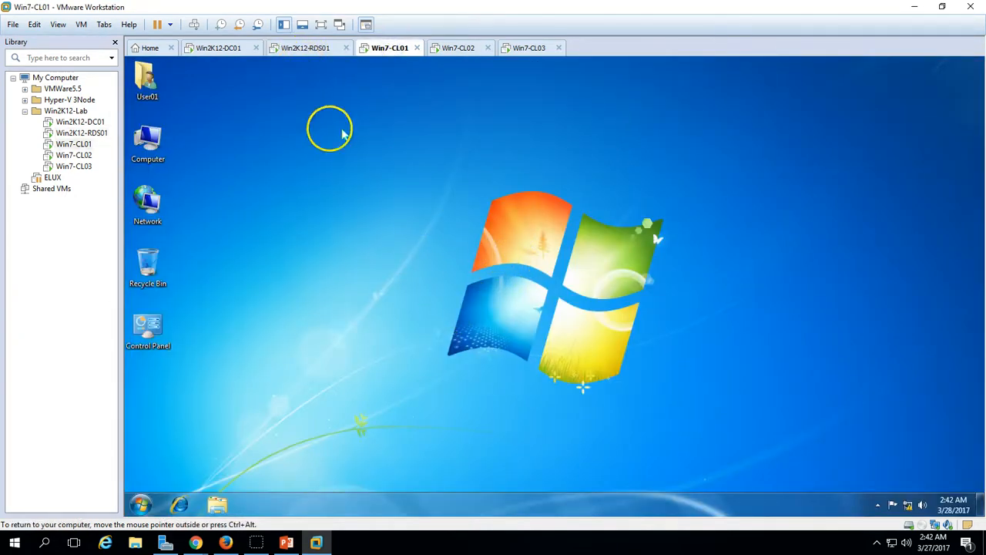
left_click(306, 49)
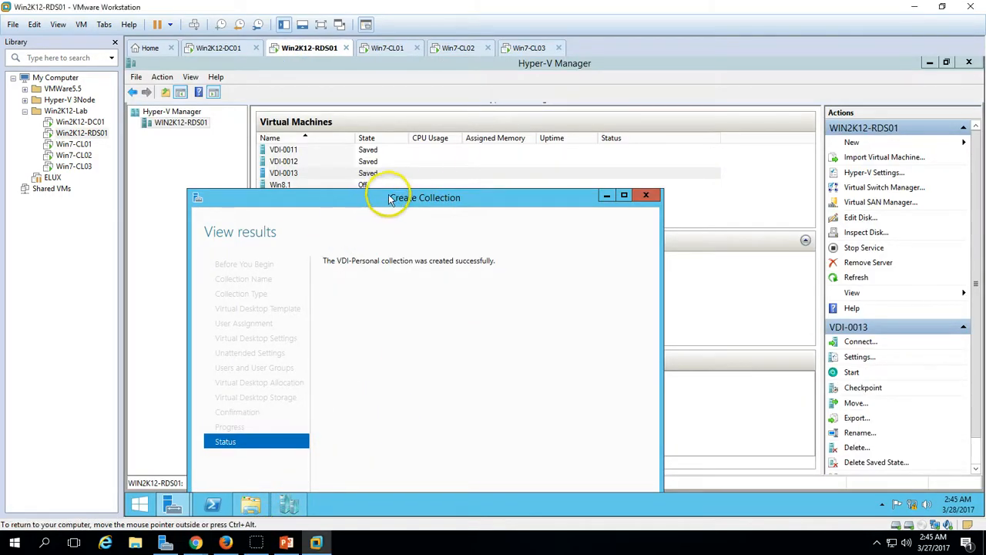
left_click_drag(390, 198, 446, 165)
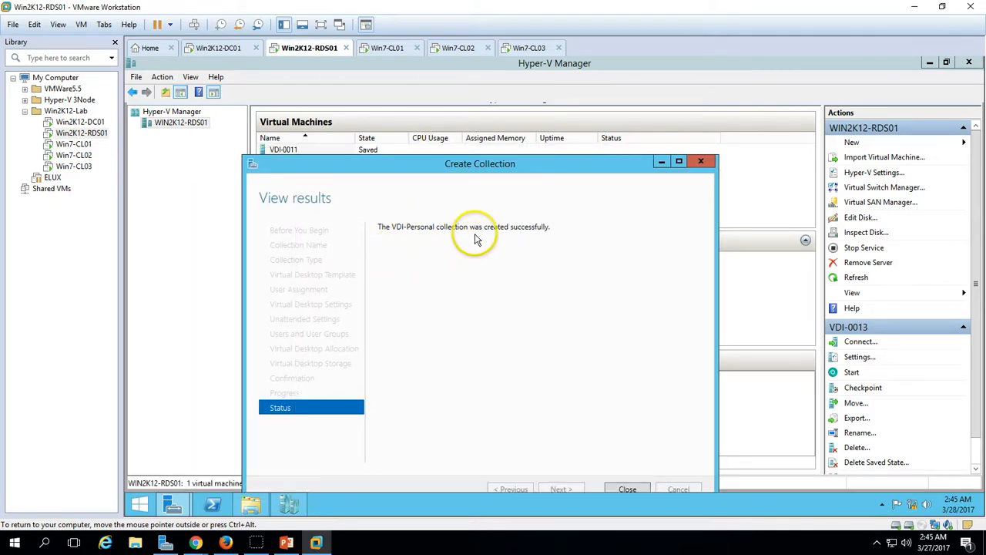
left_click(629, 490)
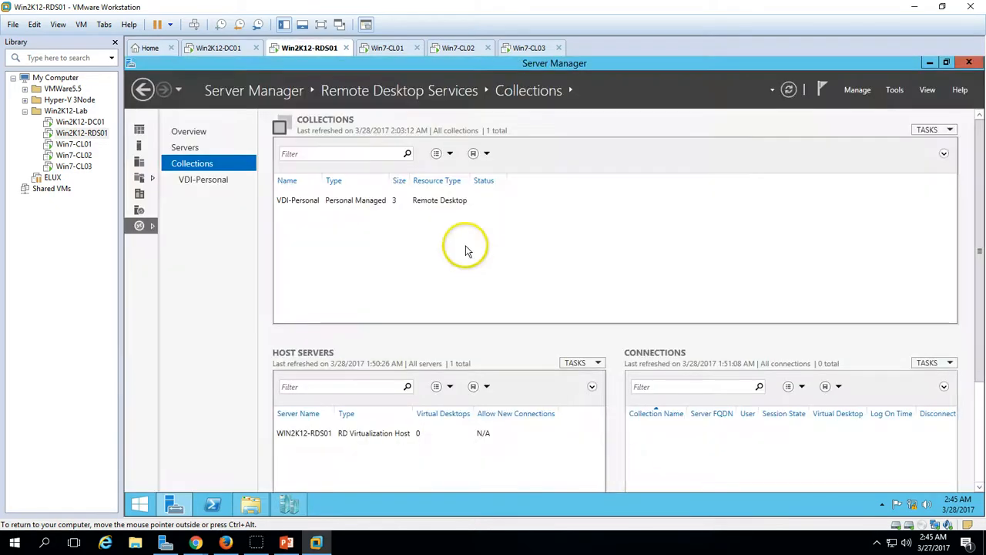
Review the states of VDI-0011, VDI-0012, VDI-0013 and the Win8.1 template in Hyper-V Manager
left_click(298, 514)
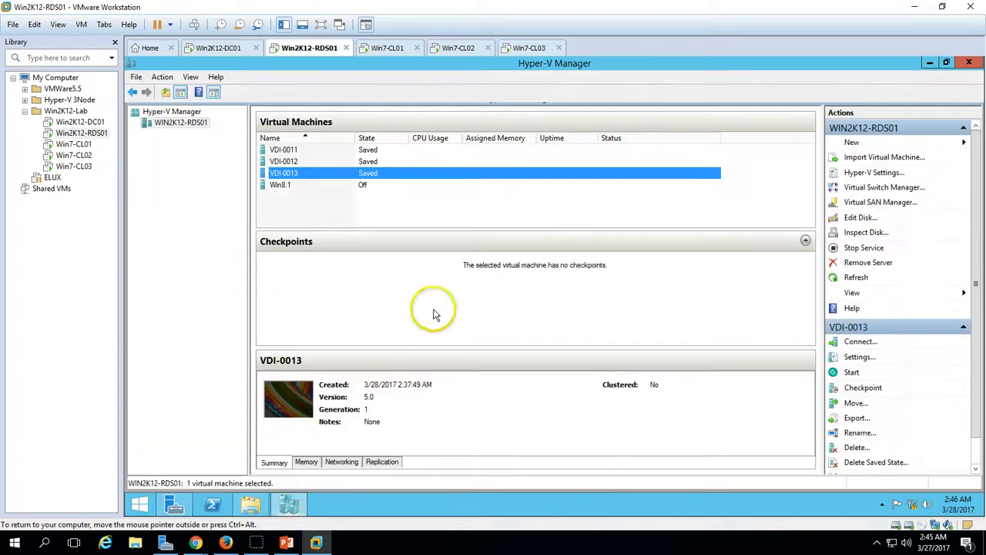
left_click(389, 185)
left_click(384, 174)
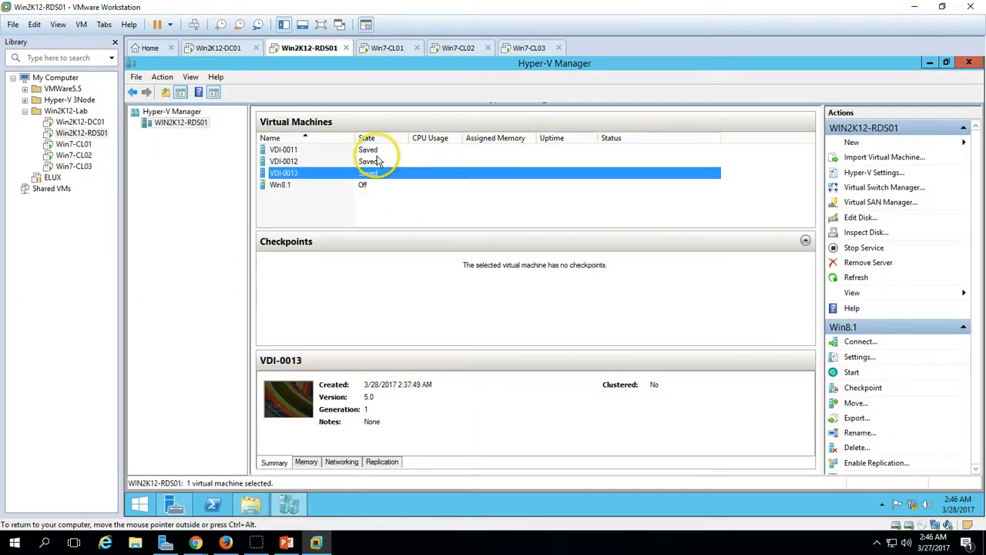
left_click(373, 161)
left_click(371, 174)
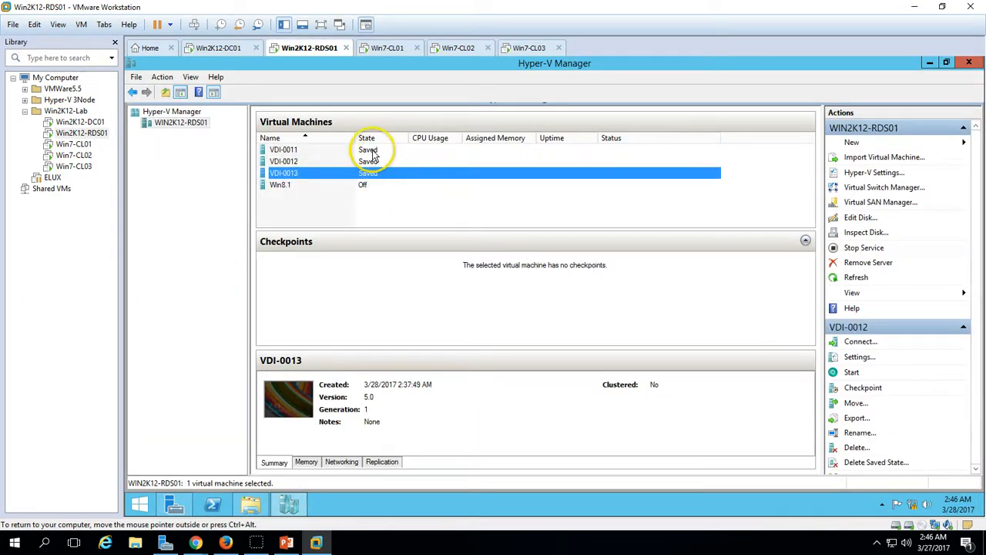
left_click(363, 149)
left_click(366, 163)
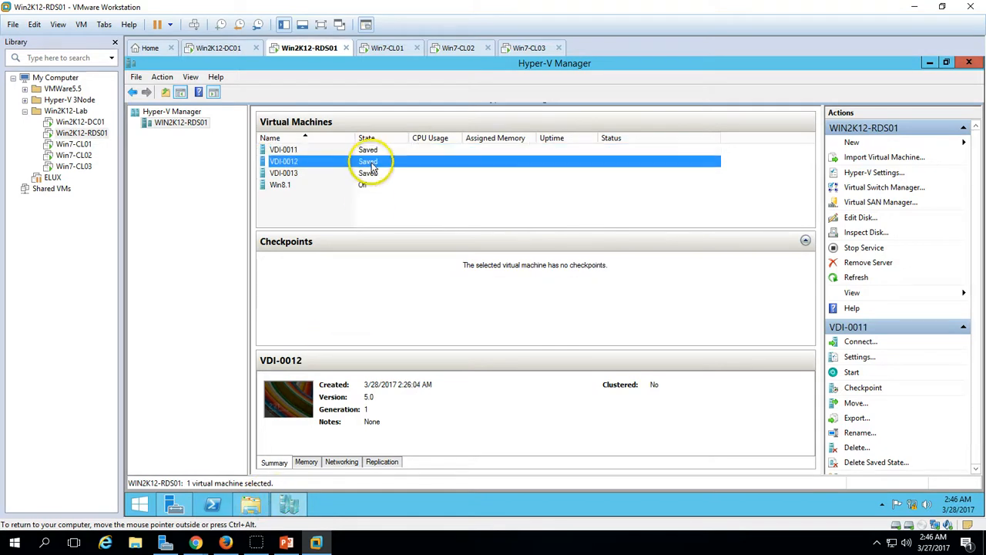
left_click(381, 174)
left_click(393, 161)
left_click(392, 150)
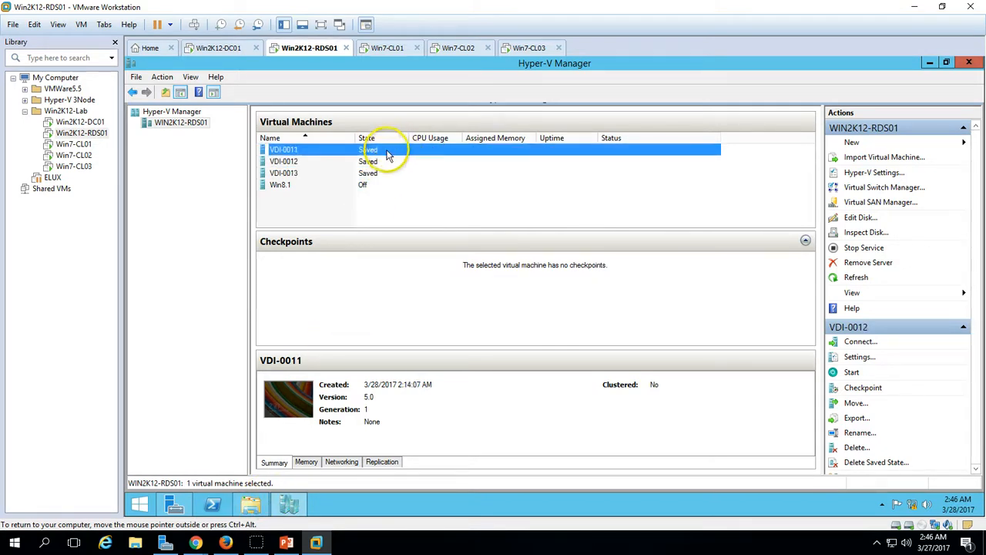
left_click(392, 161)
left_click(389, 48)
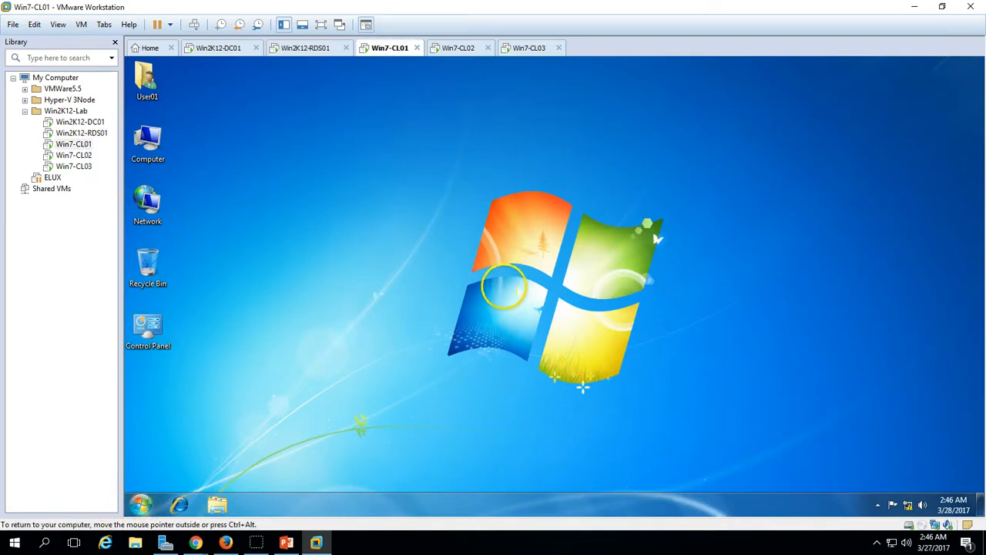
left_click(464, 286)
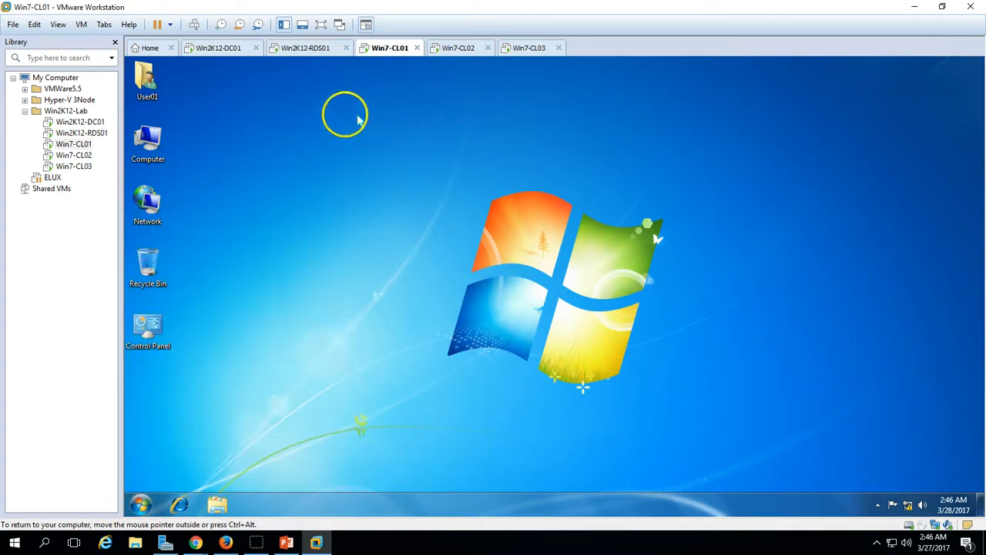
left_click(316, 54)
Return to the Remote Desktop Services overview in Server Manager and launch Internet Information Services (IIS) Manager
left_click(176, 505)
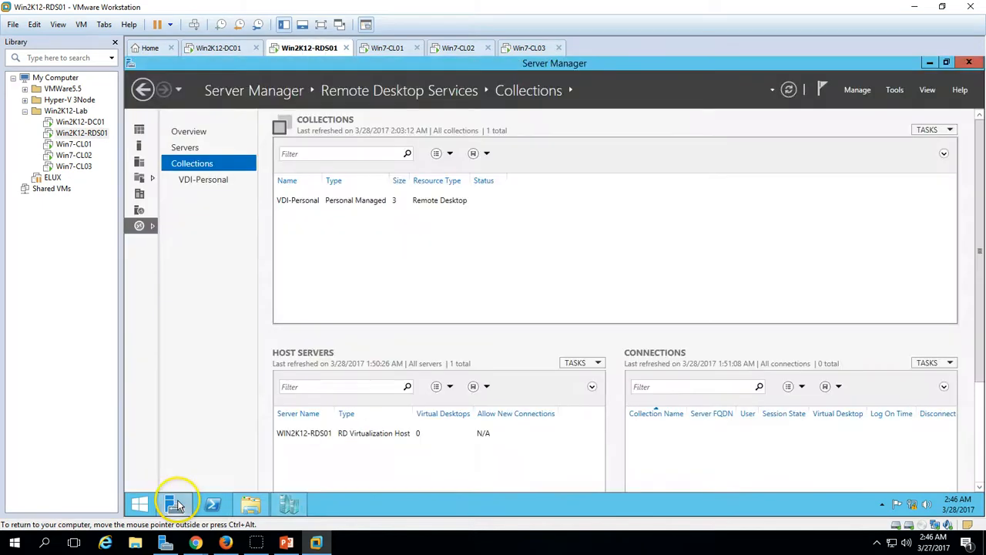
left_click(143, 90)
left_click(893, 89)
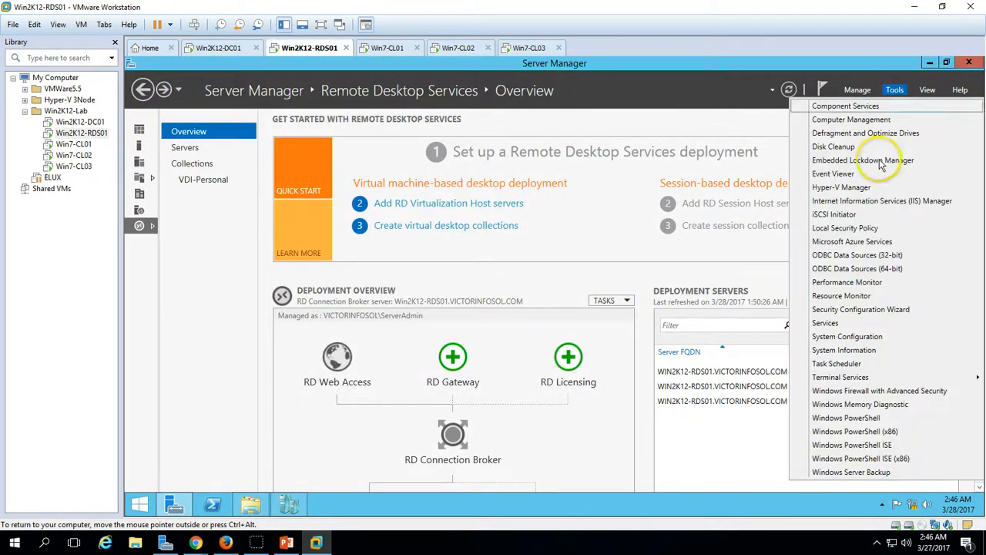
left_click(878, 202)
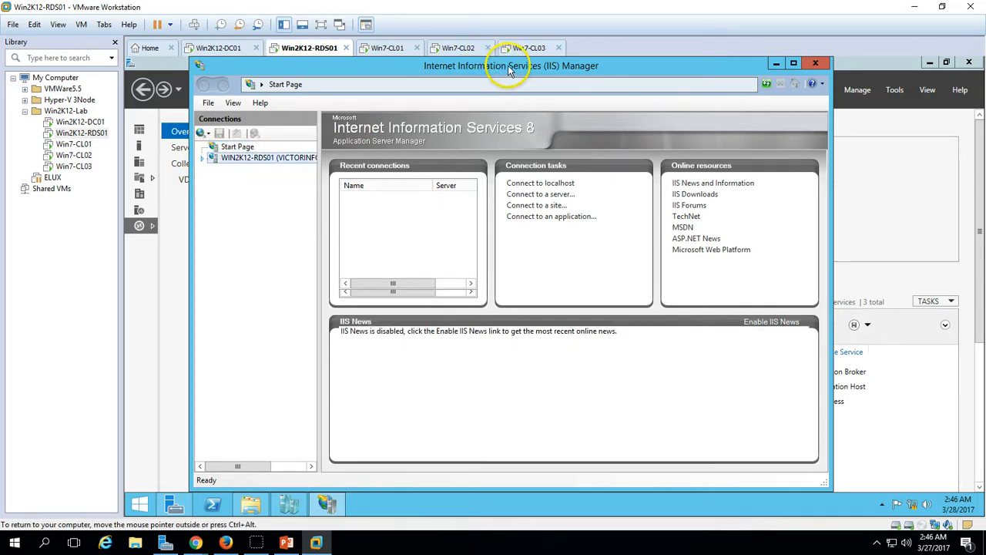
Expand the WIN2K12-RDS01 sites down to the Default Web Site's applications and maximize the IIS Manager window
left_click(541, 315)
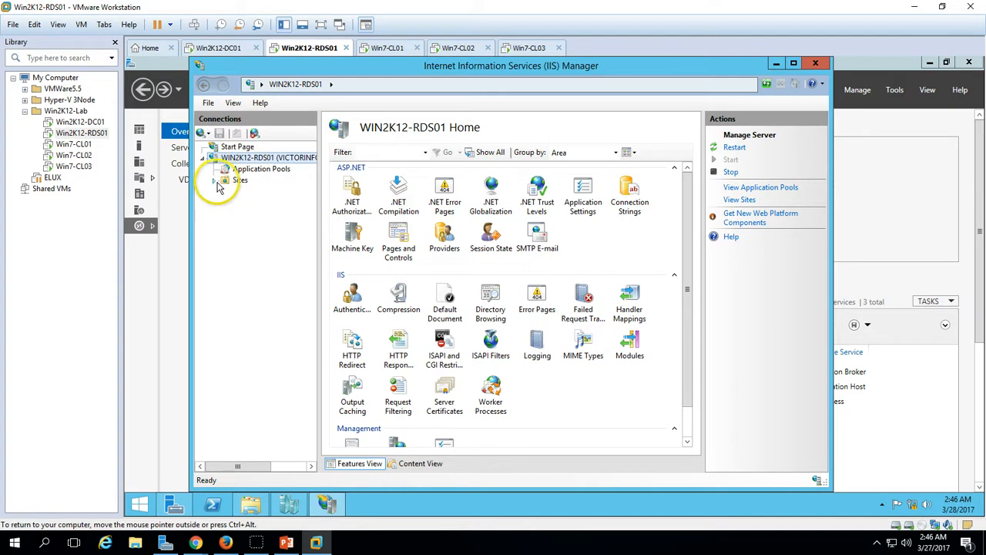
left_click(215, 181)
double_click(504, 67)
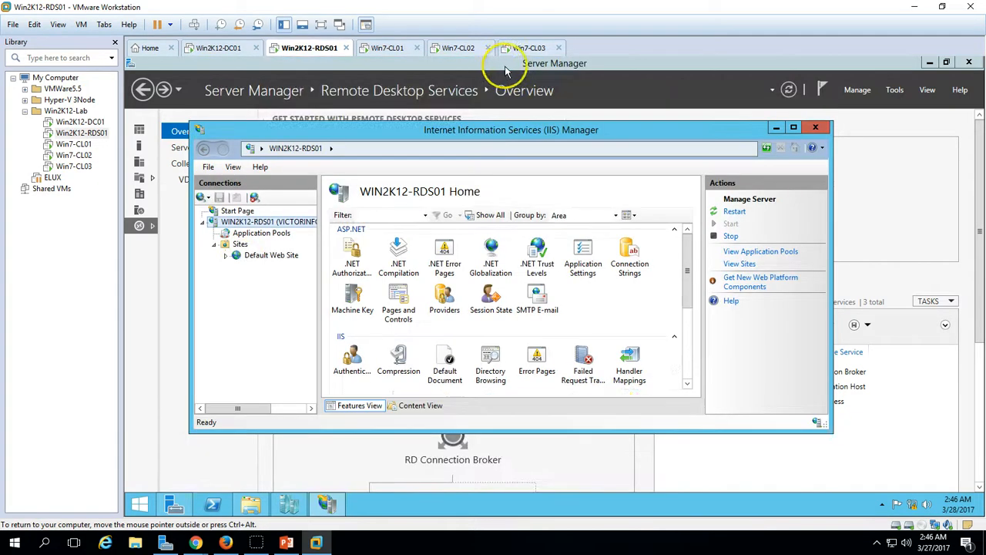
left_click(226, 255)
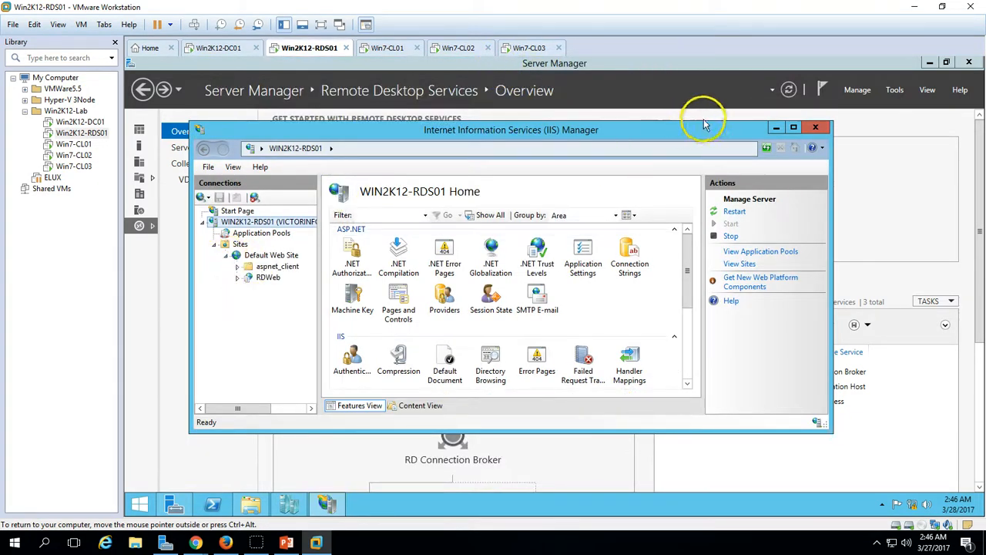
left_click(794, 130)
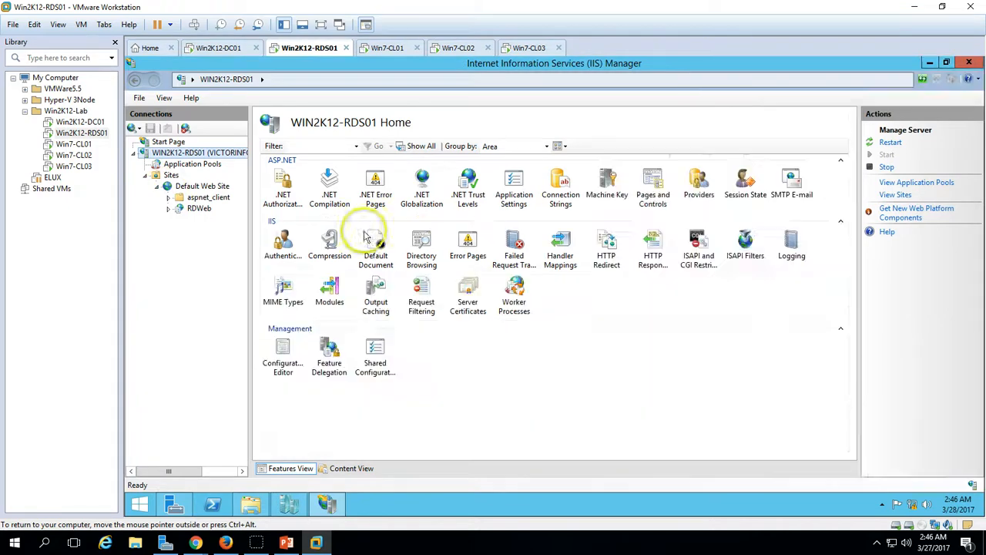
left_click(198, 209)
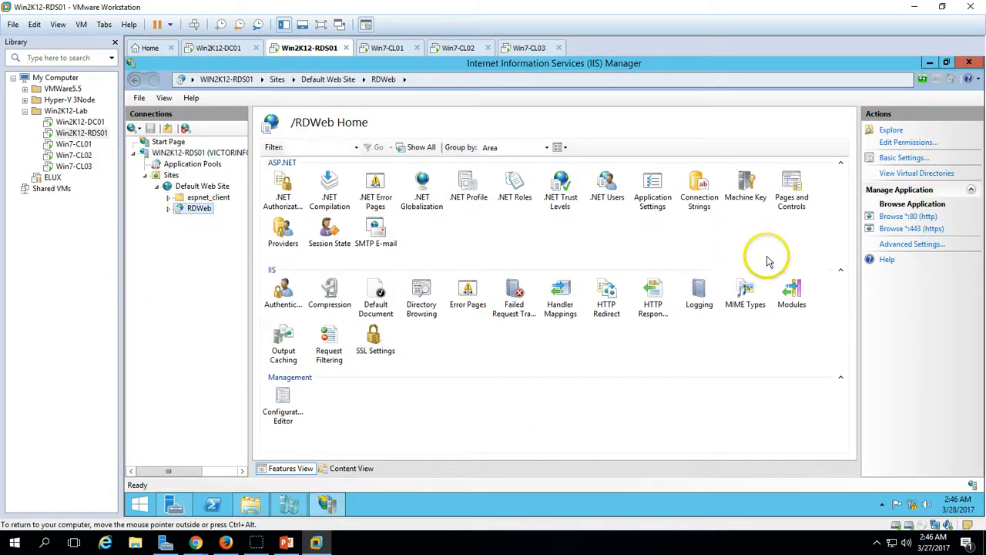
left_click(902, 229)
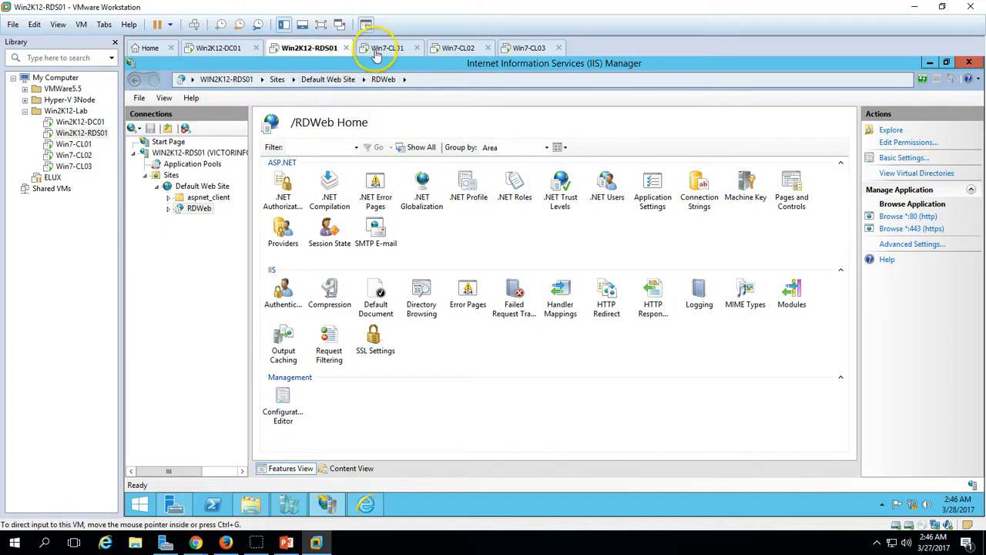
left_click(365, 504)
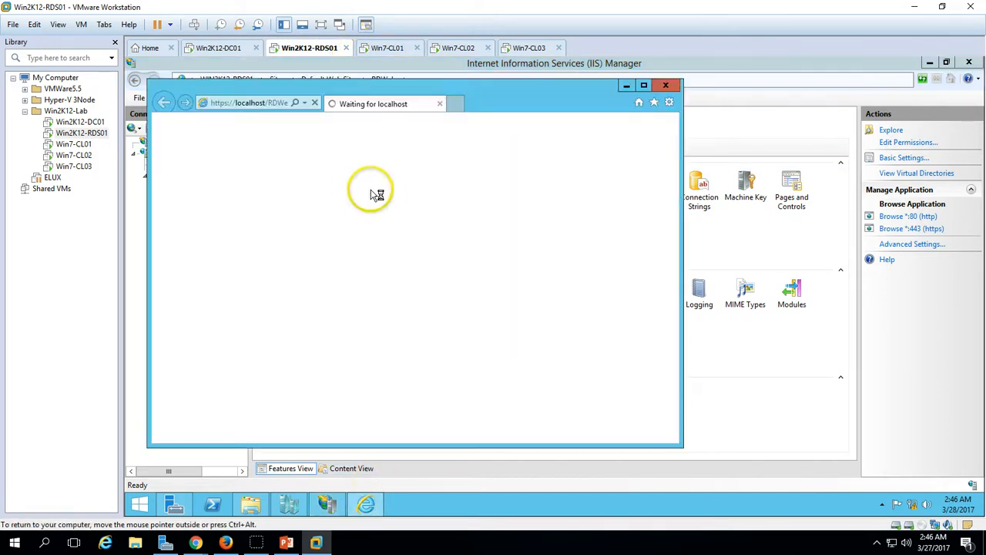
left_click(644, 86)
left_click(255, 82)
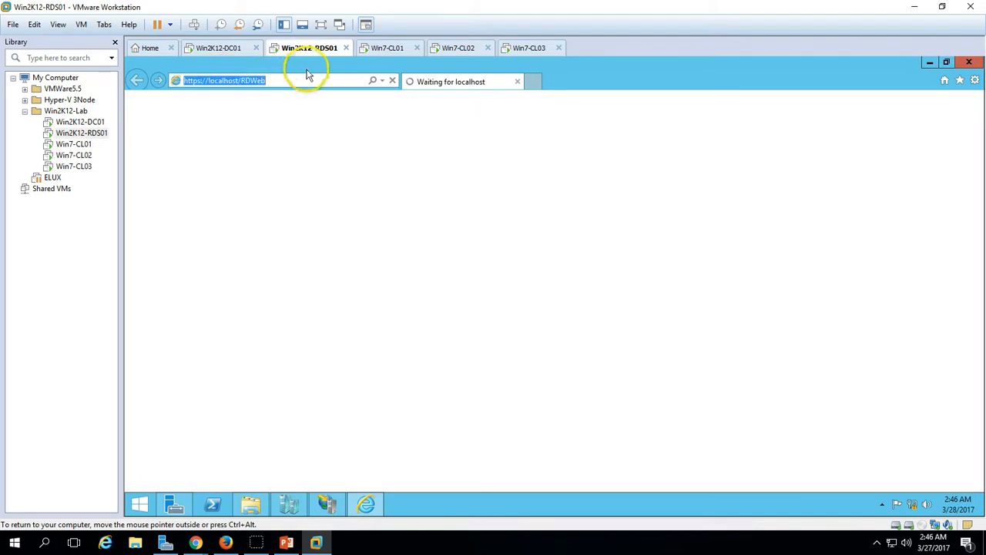
left_click(389, 49)
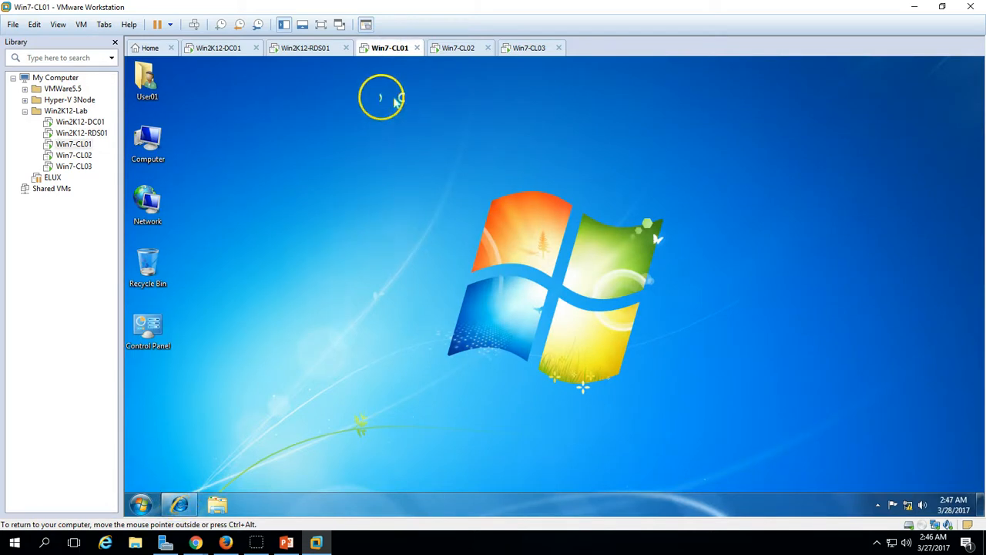
left_click(312, 48)
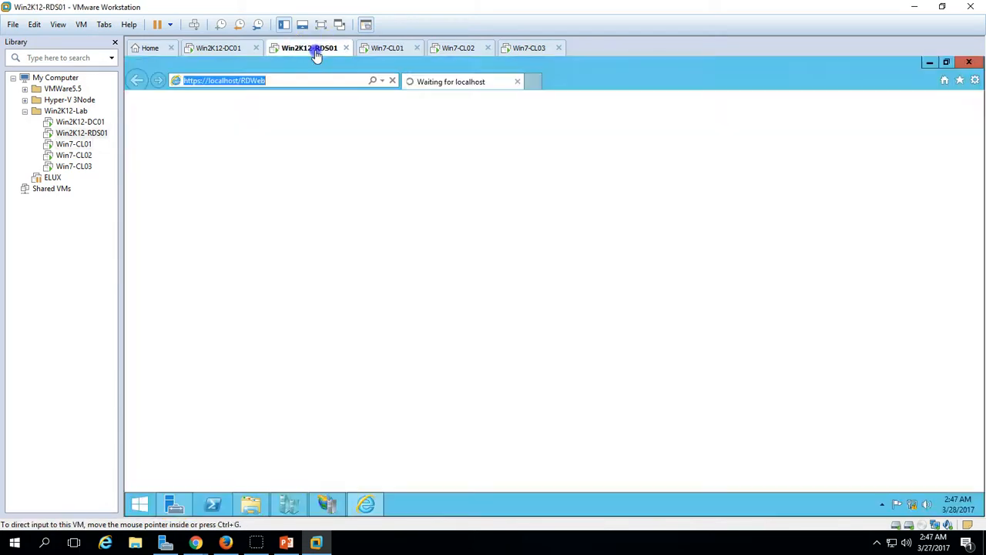
Minimize the server's browser, switch to Win7-CL01, and open Internet Explorer there, dismissing its welcome setup and readying the address field
left_click(931, 63)
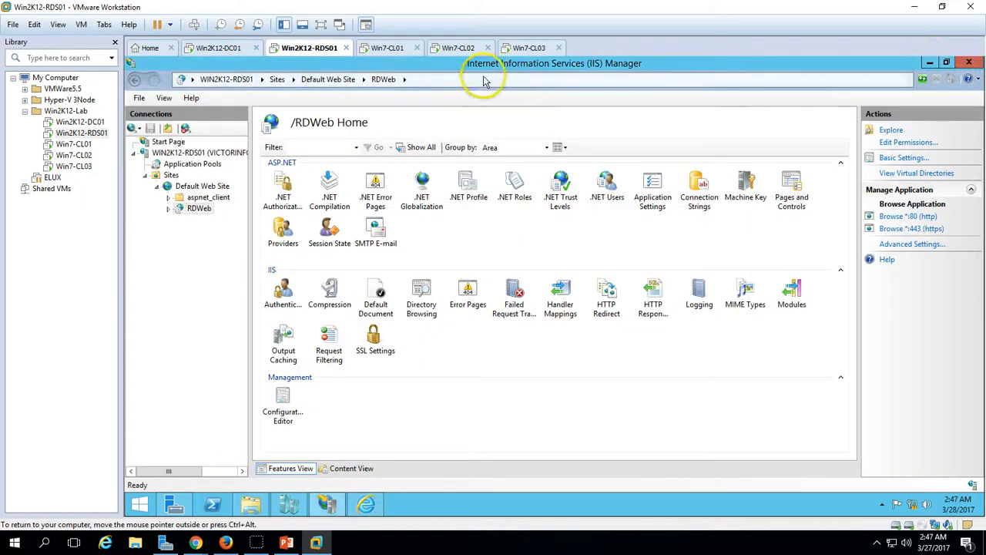
left_click(389, 48)
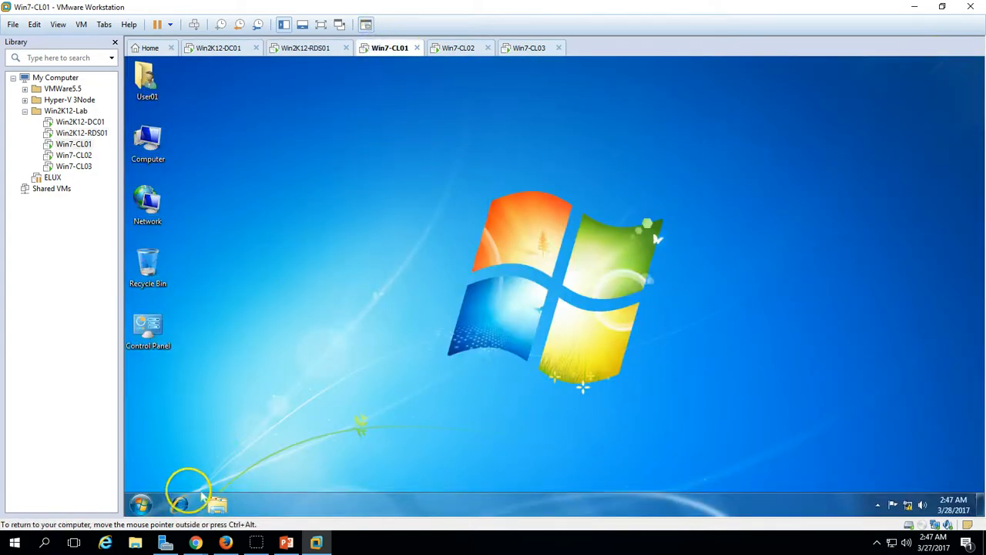
left_click(189, 505)
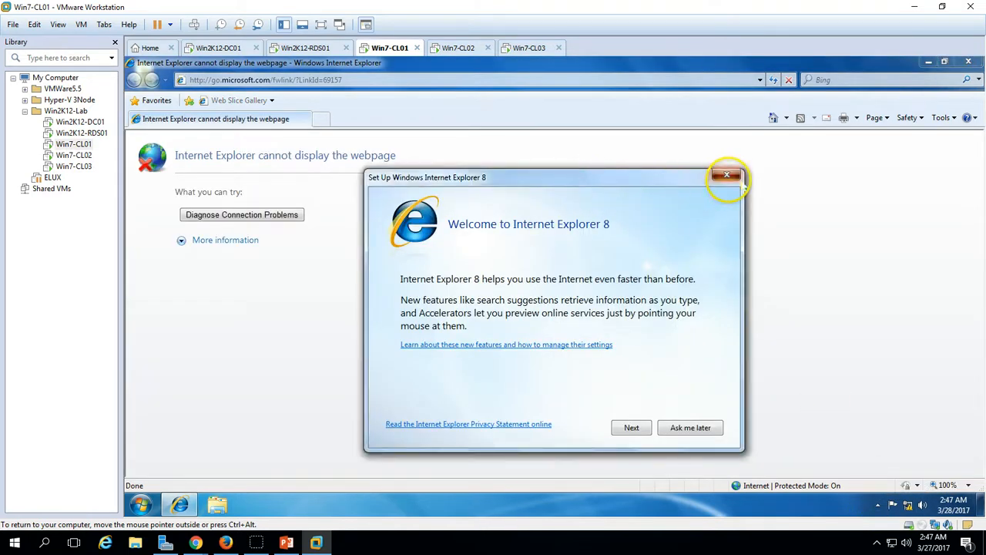
left_click(727, 175)
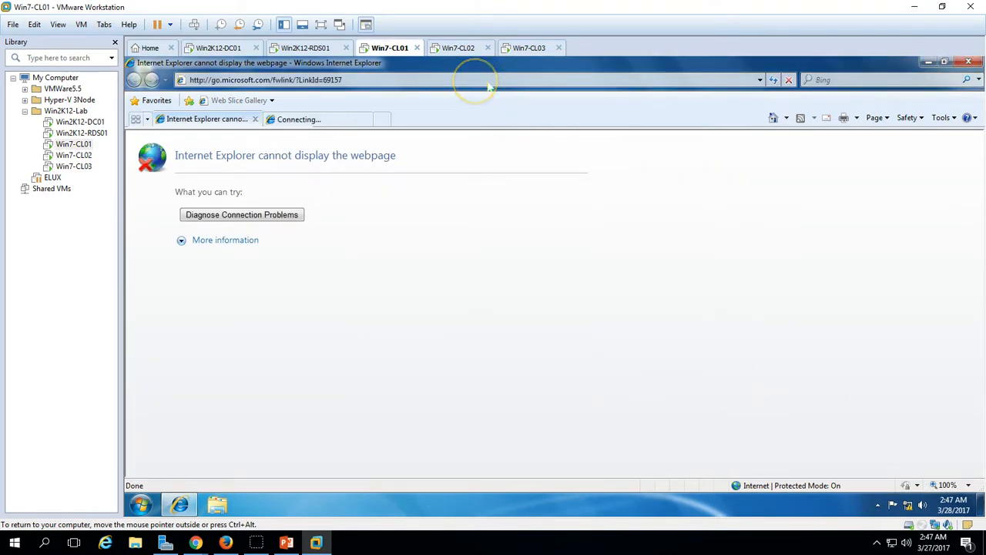
left_click(650, 80)
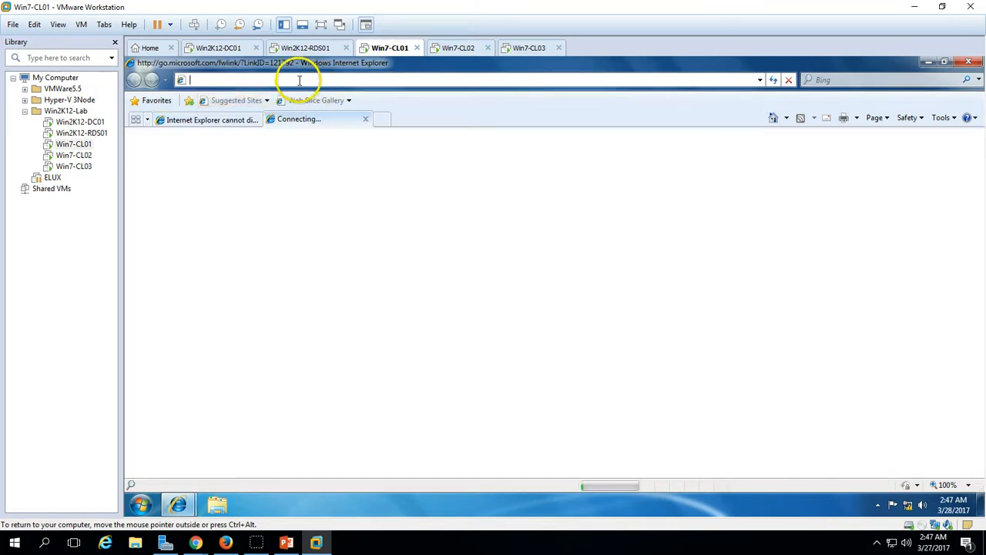
Look up the RDWeb address in Internet Explorer on Win2K12-RDS01
left_click(302, 48)
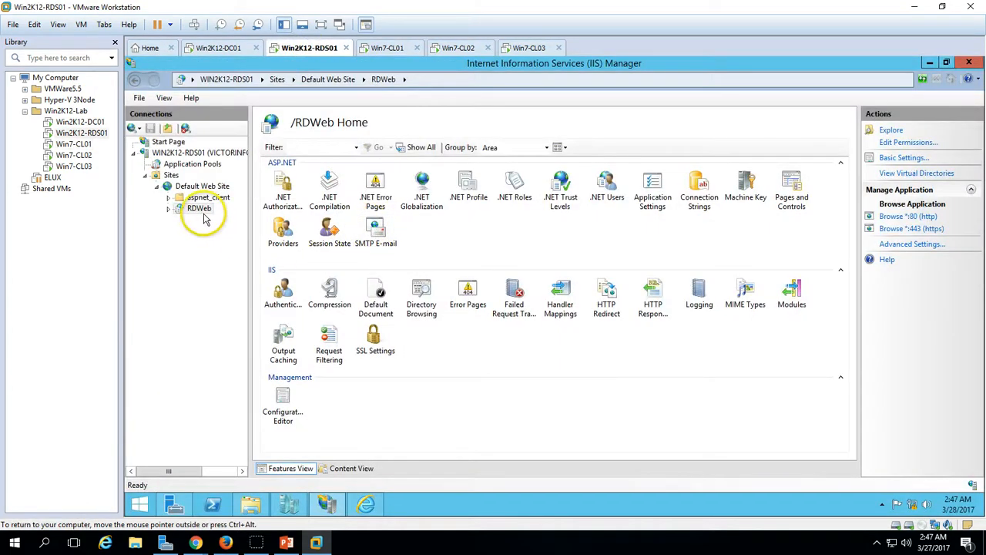
left_click(366, 504)
left_click(728, 178)
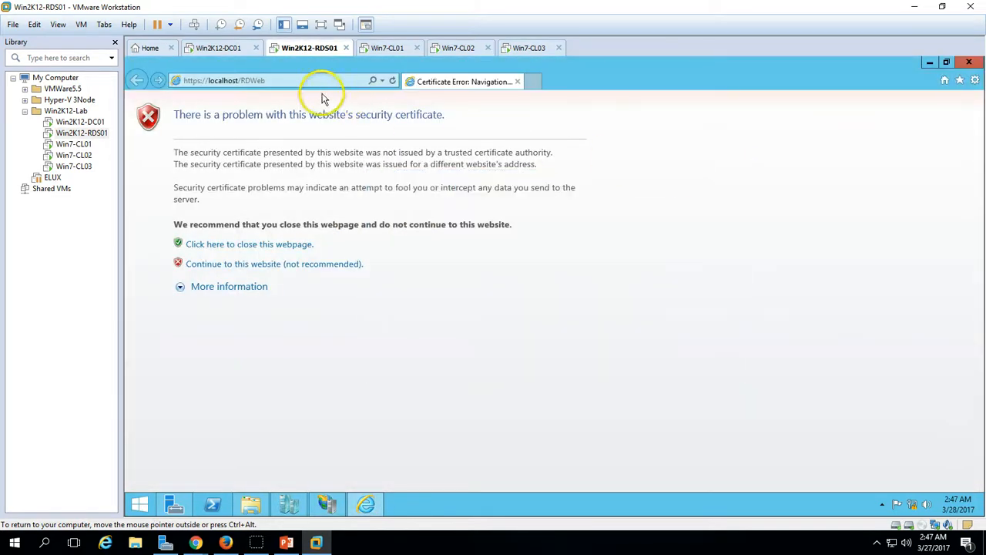
left_click(312, 82)
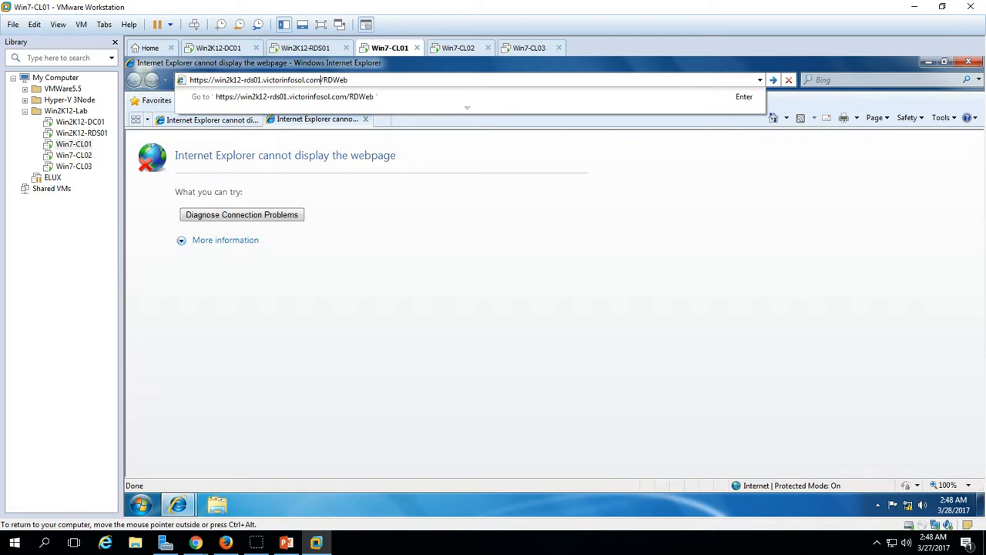
key("ctrl+a")
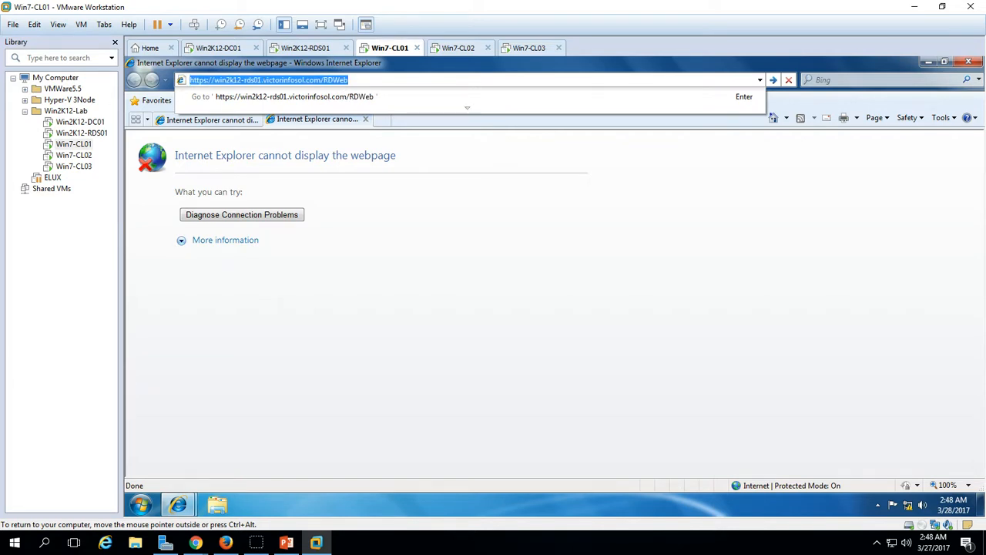
key("Return")
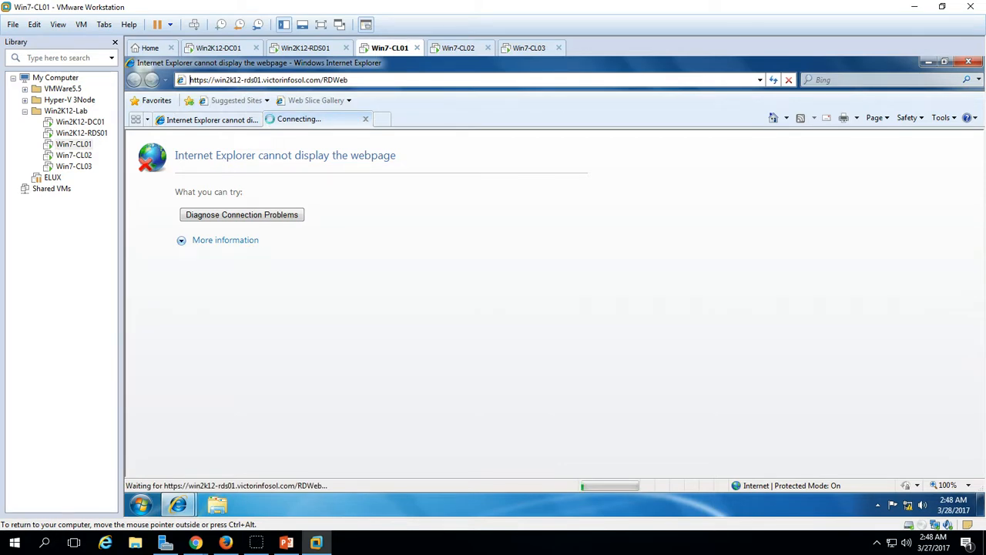
left_click(234, 121)
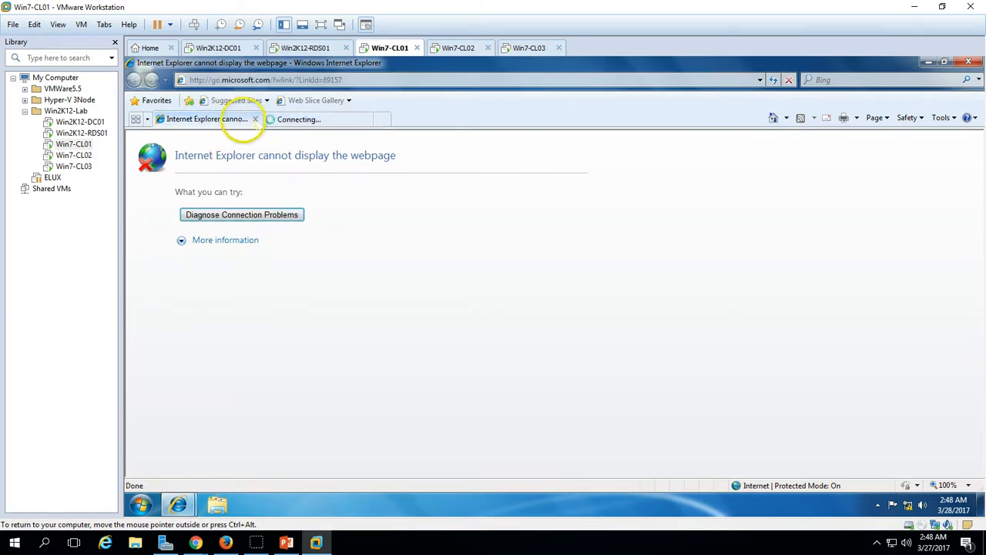
left_click(254, 118)
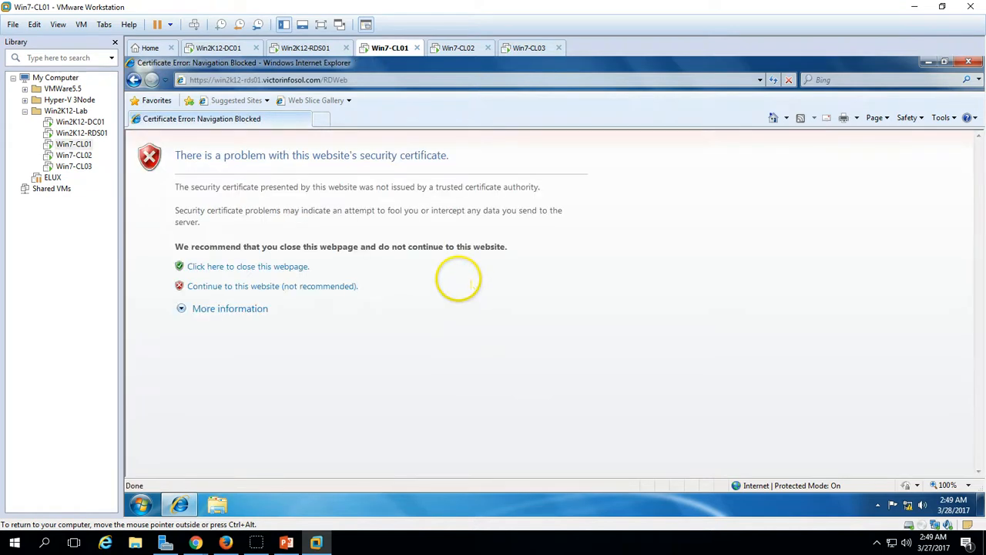
Continue past the certificate warning to the RDWeb site on Win7-CL01, checking Win2K12-RDS01 while it loads
left_click(291, 287)
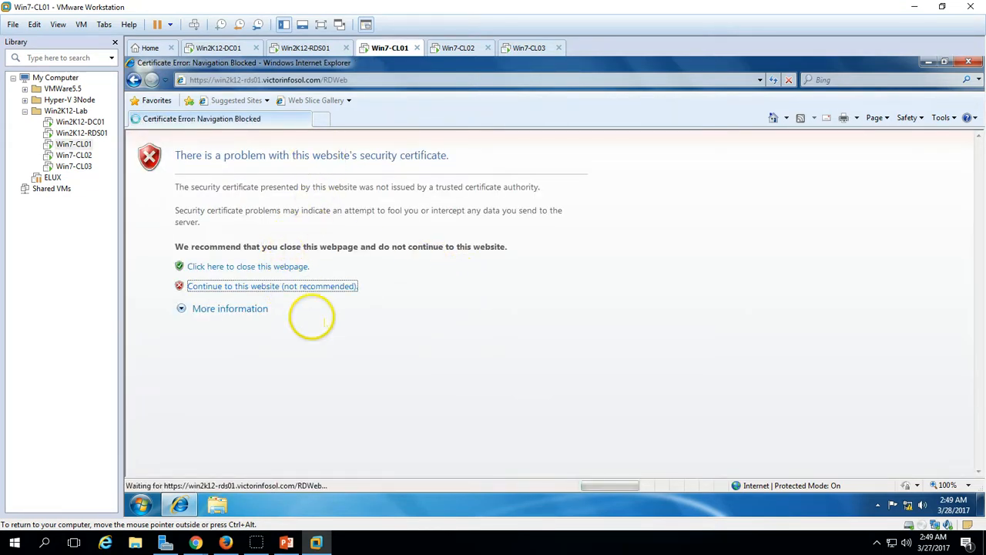
left_click(312, 48)
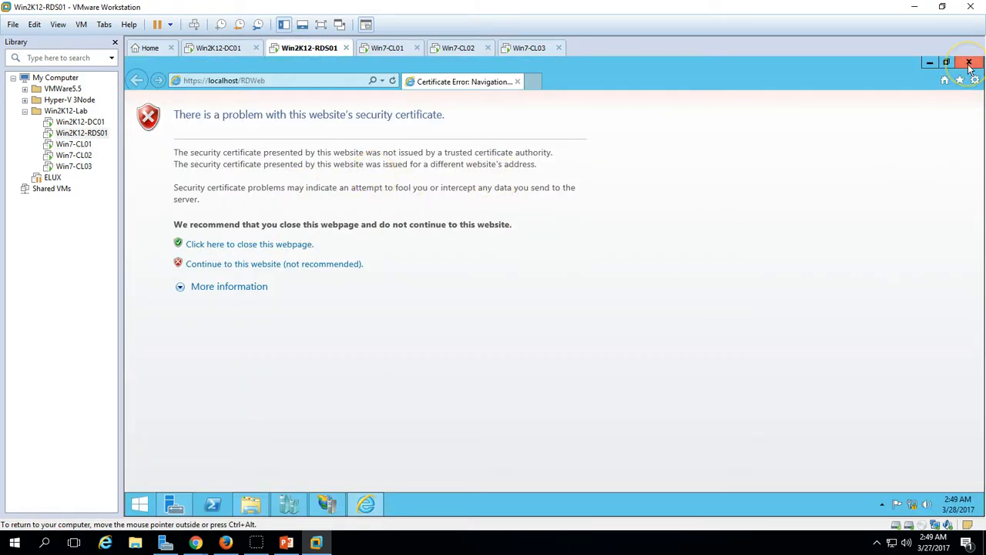
left_click(388, 46)
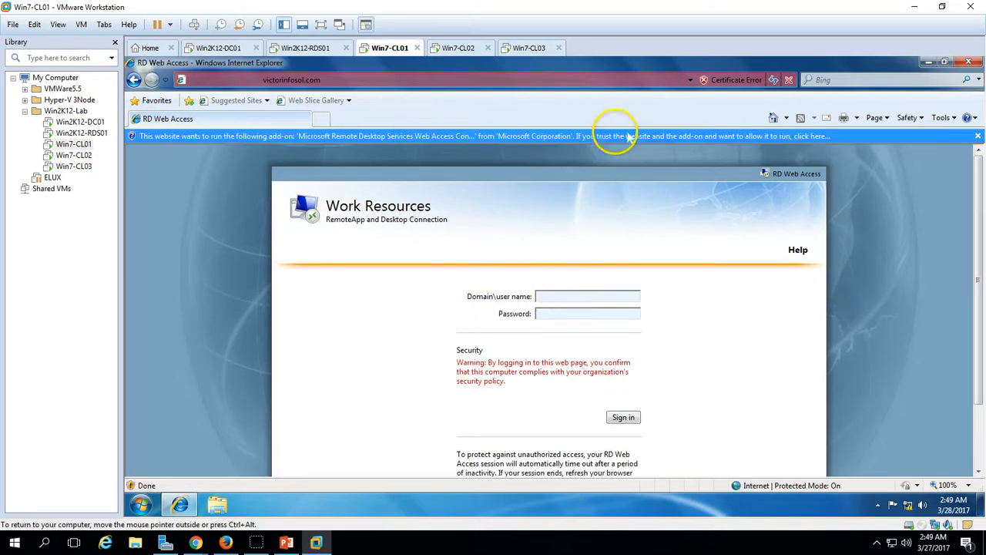
Allow the Remote Desktop Services Web Access add-on to run and sign in with the domain user name and password
left_click(617, 136)
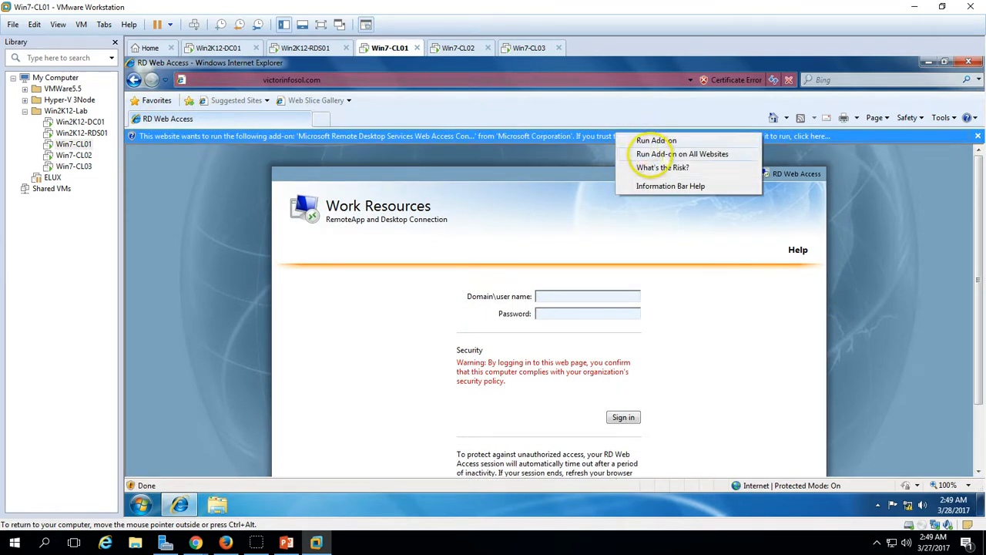
left_click(653, 140)
left_click(598, 285)
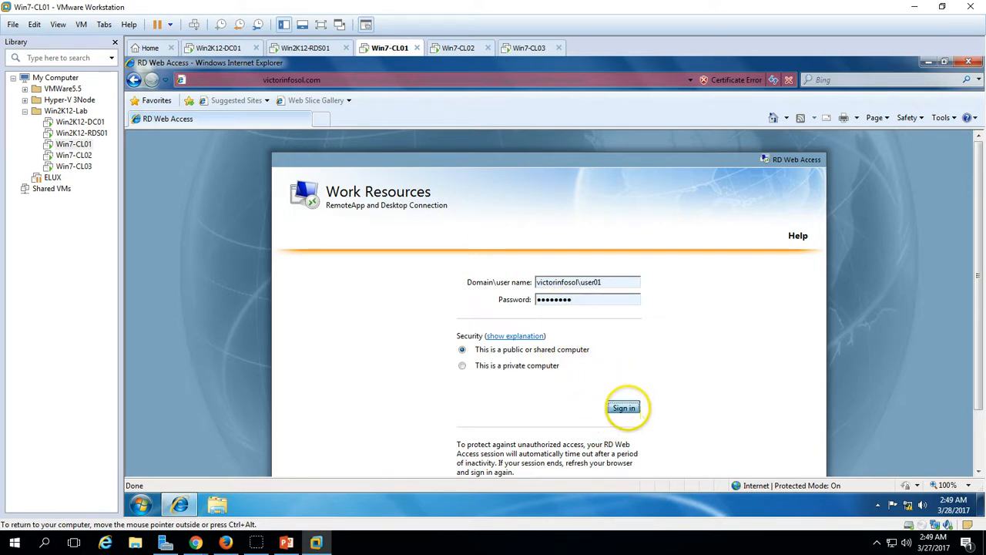
left_click(624, 408)
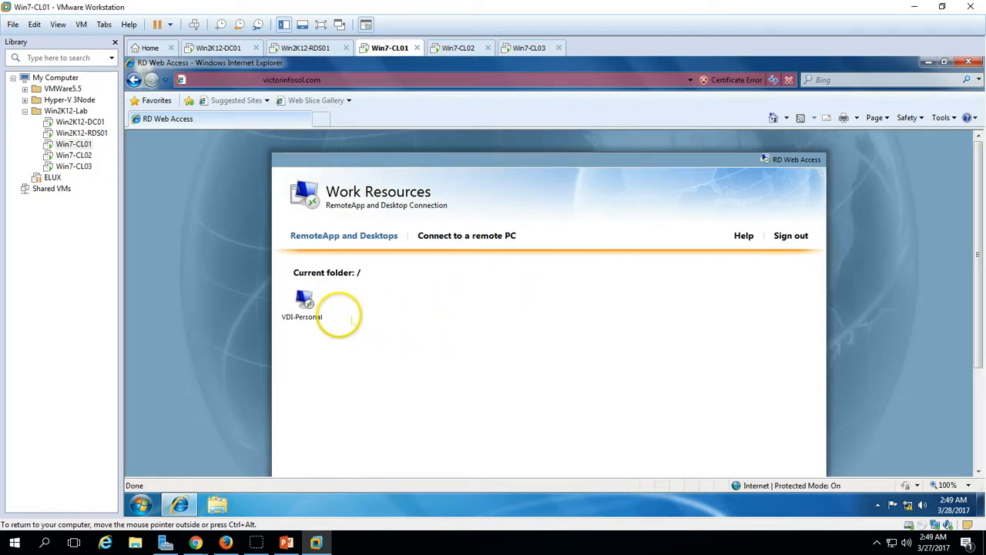
Launch the VDI-Personal desktop, accept the unknown-publisher connection, minimize the browser, and submit the domain user name and password
scroll(343, 311, "down", 3)
scroll(308, 245, "up", 2)
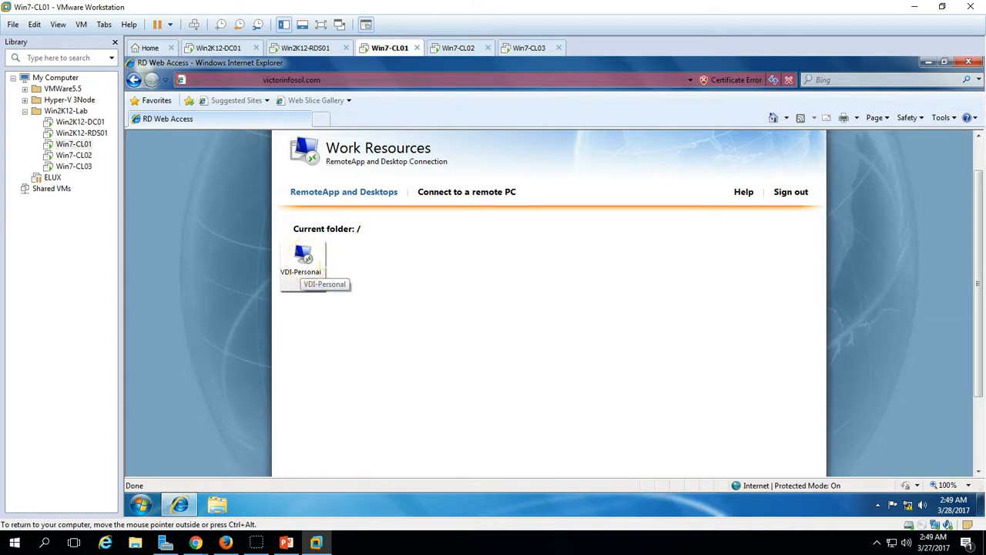
left_click(308, 262)
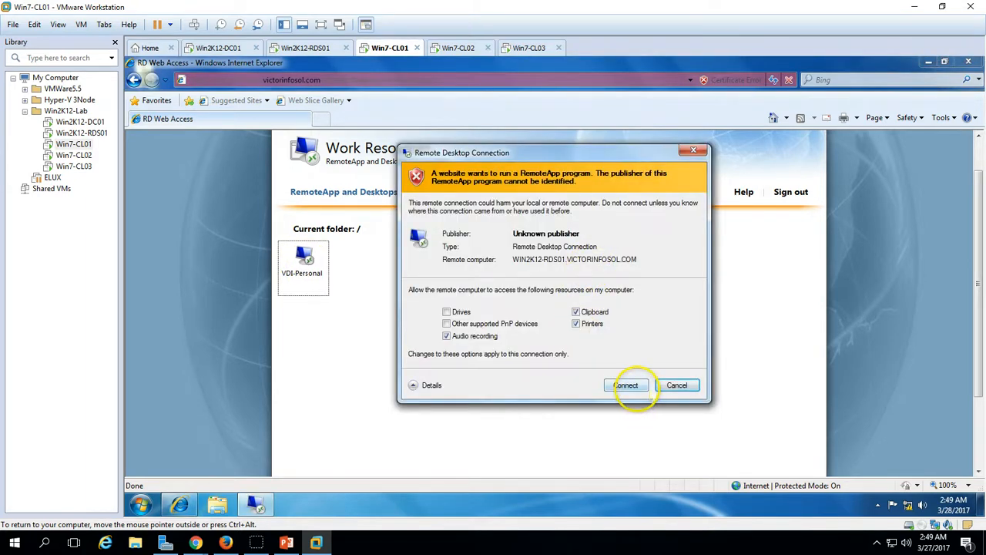
left_click(628, 385)
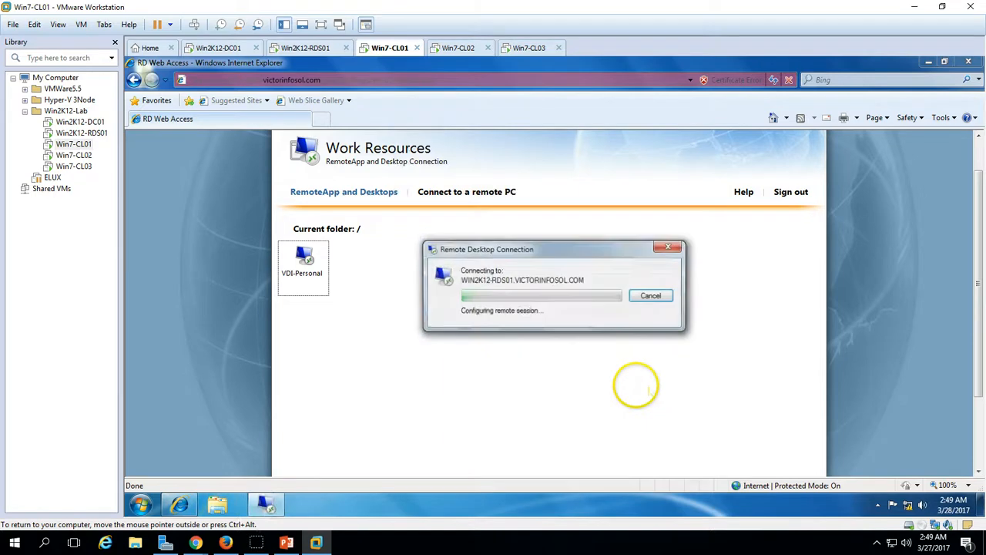
left_click(930, 62)
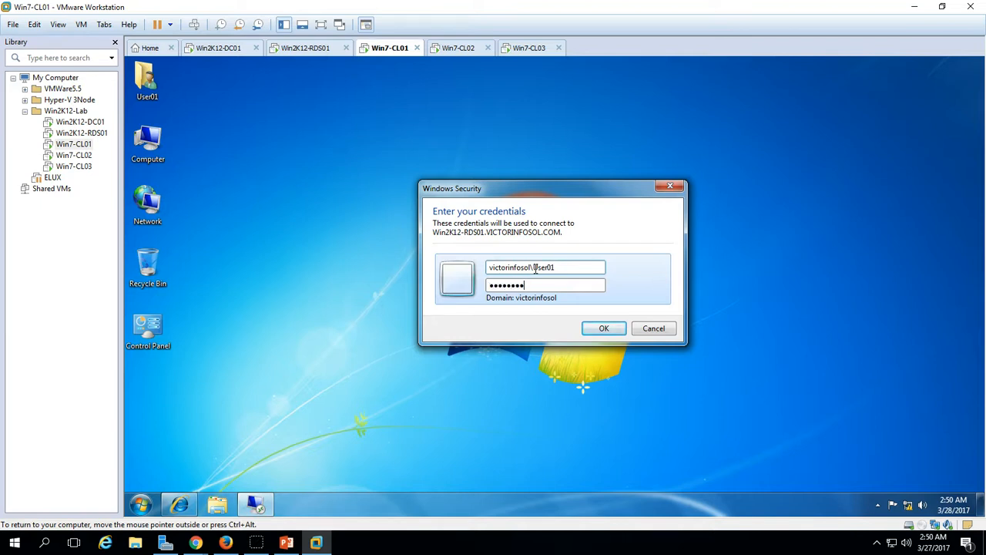
left_click(601, 327)
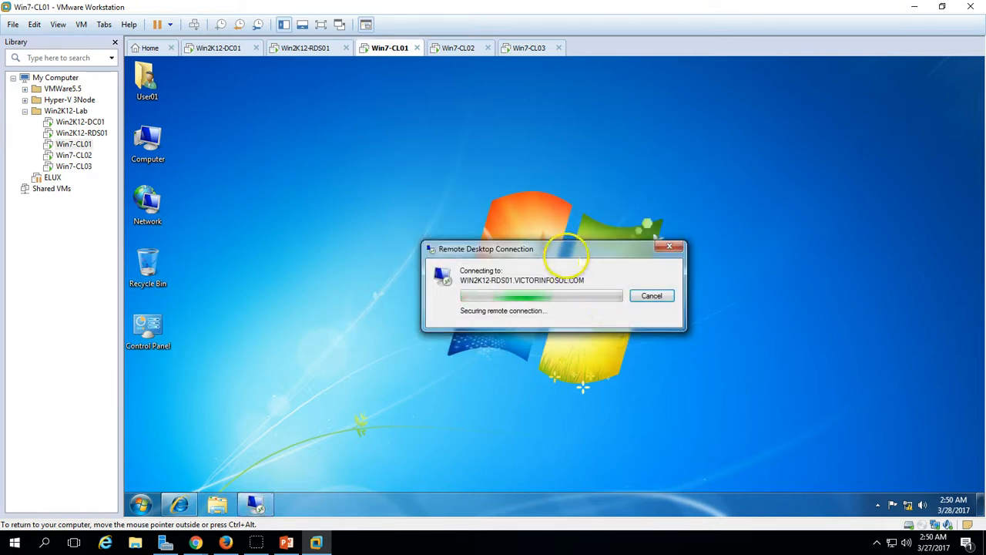
left_click_drag(566, 253, 488, 247)
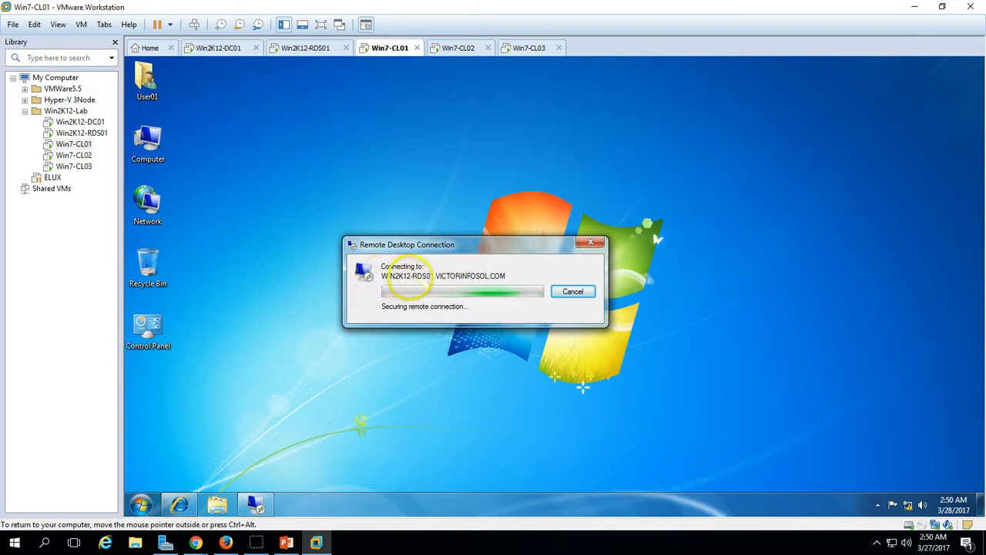
left_click_drag(493, 244, 503, 233)
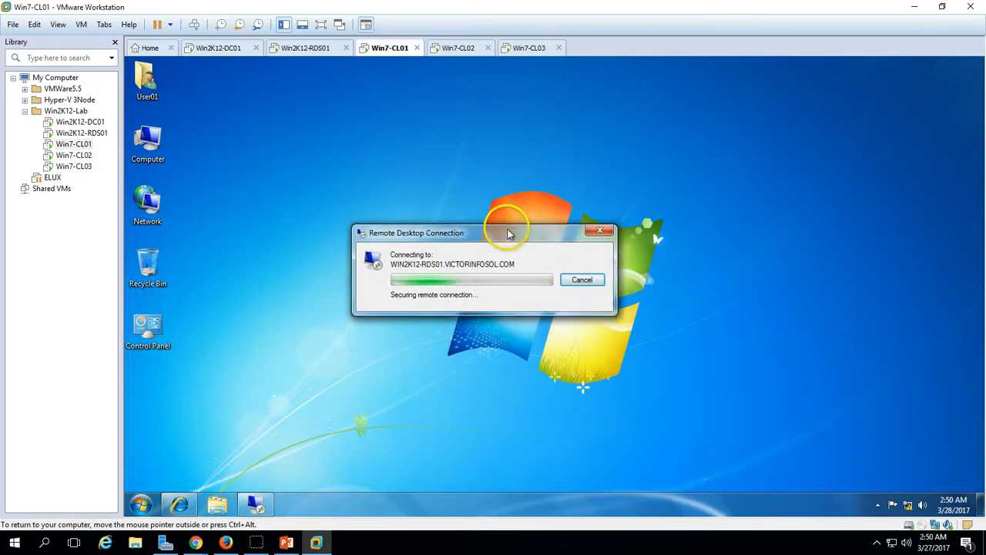
Refresh WIN2K12-RDS01 in Hyper-V Manager on the server and examine the state of VDI-0011
left_click(305, 47)
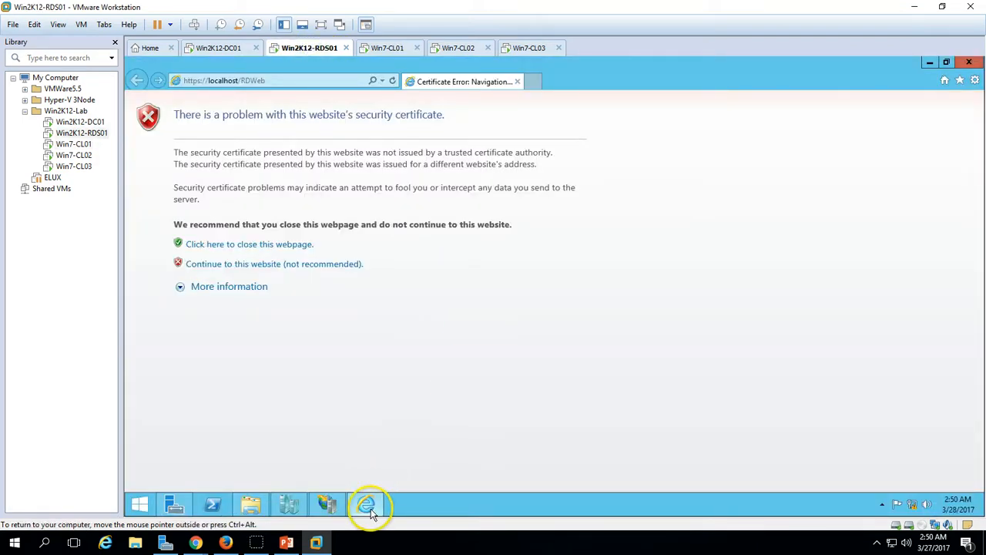
left_click(322, 505)
left_click(287, 505)
left_click(447, 199)
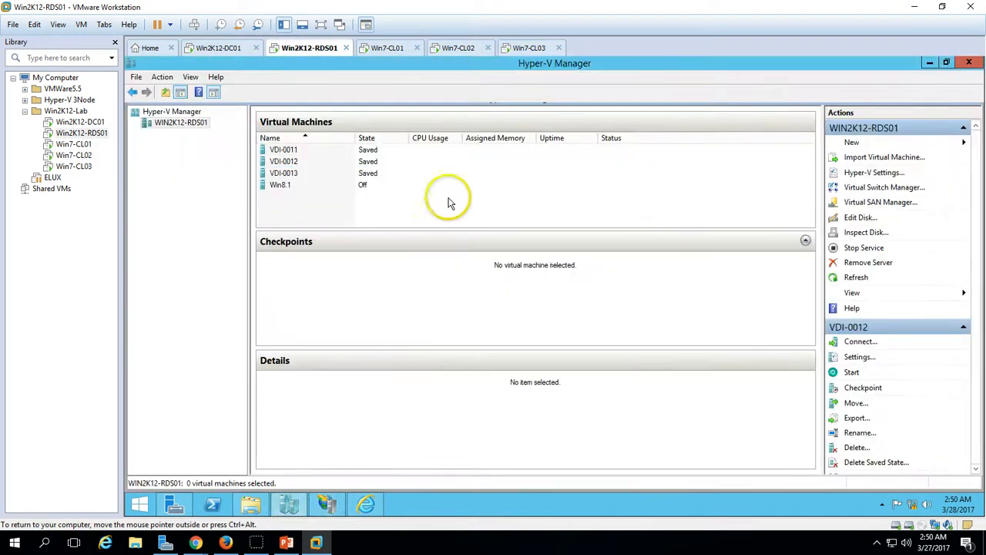
right_click(194, 125)
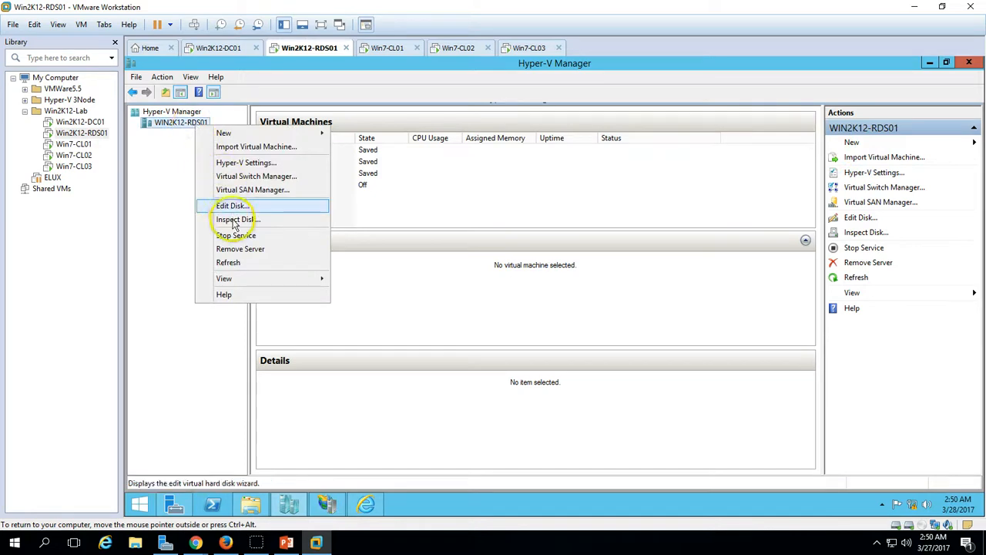
left_click(229, 263)
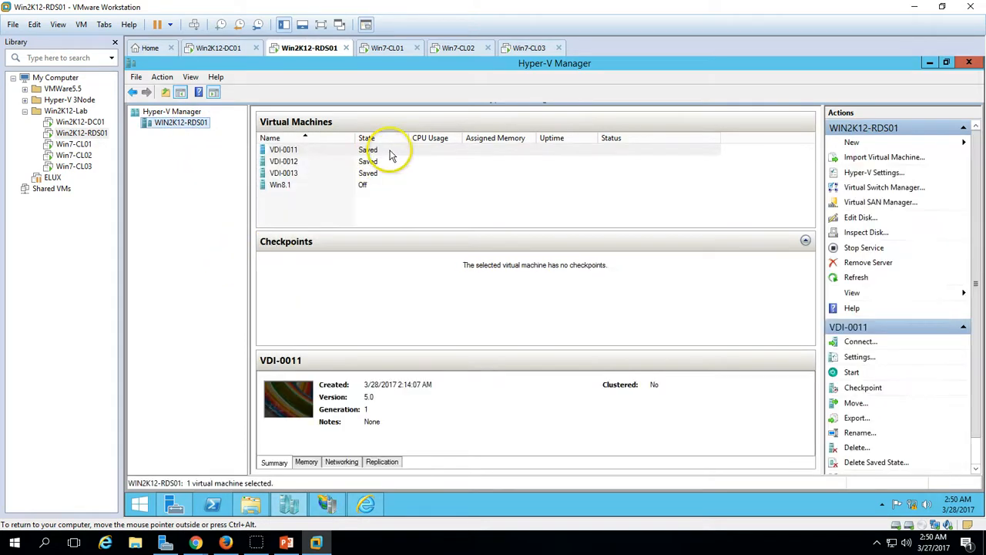
left_click(390, 151)
Compare the Remote Desktop connection progress on Win7-CL01 with the startup status of VDI-0011 in Hyper-V Manager
left_click(403, 47)
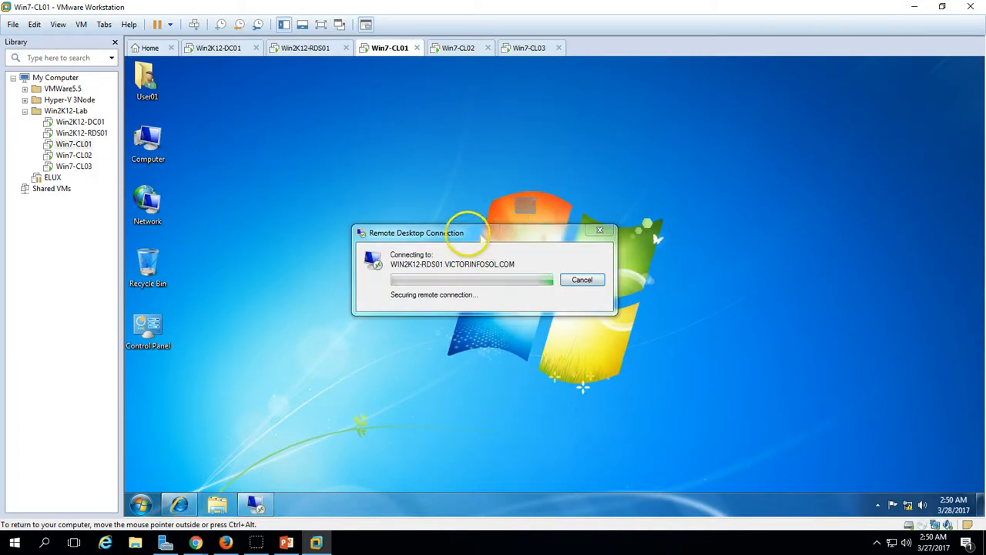
left_click_drag(476, 232, 528, 194)
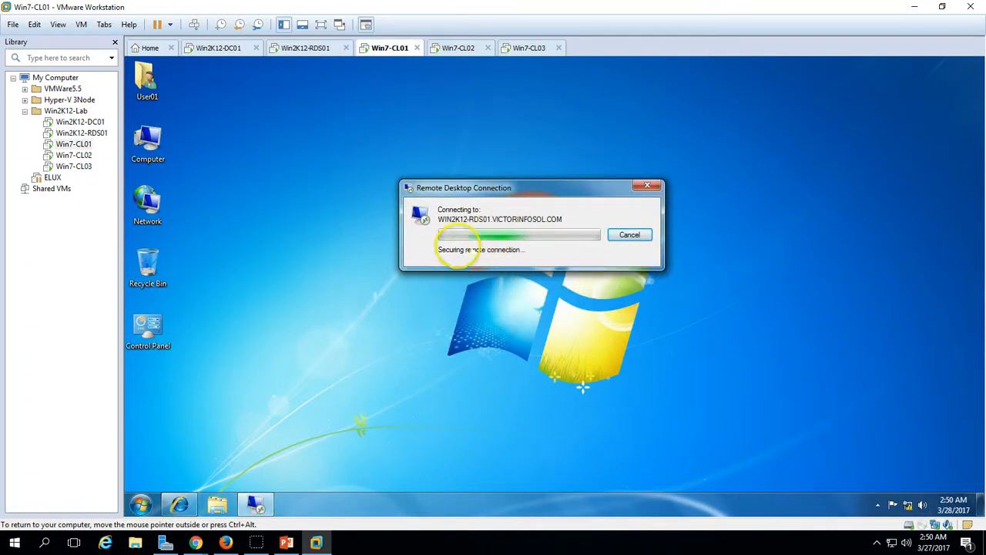
left_click_drag(457, 187, 436, 198)
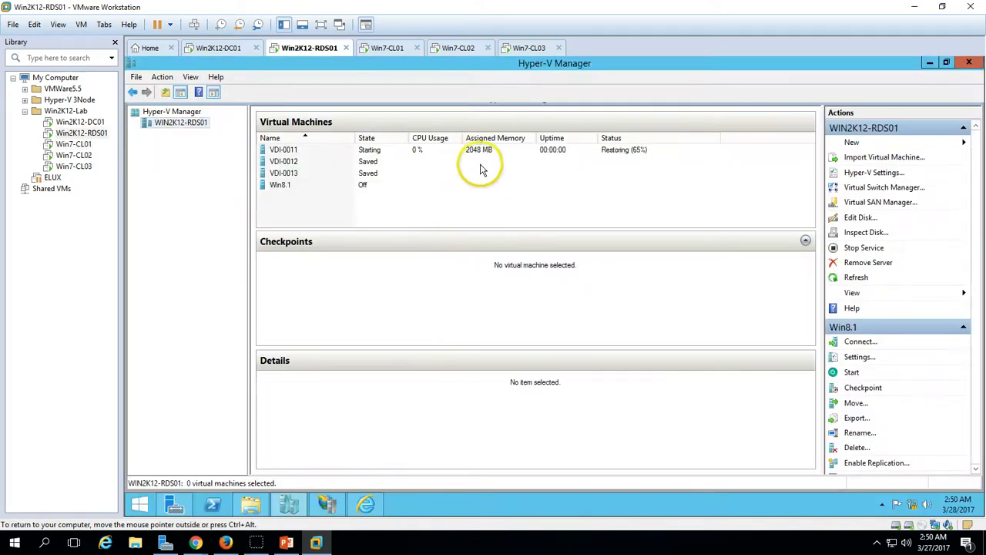
left_click(482, 151)
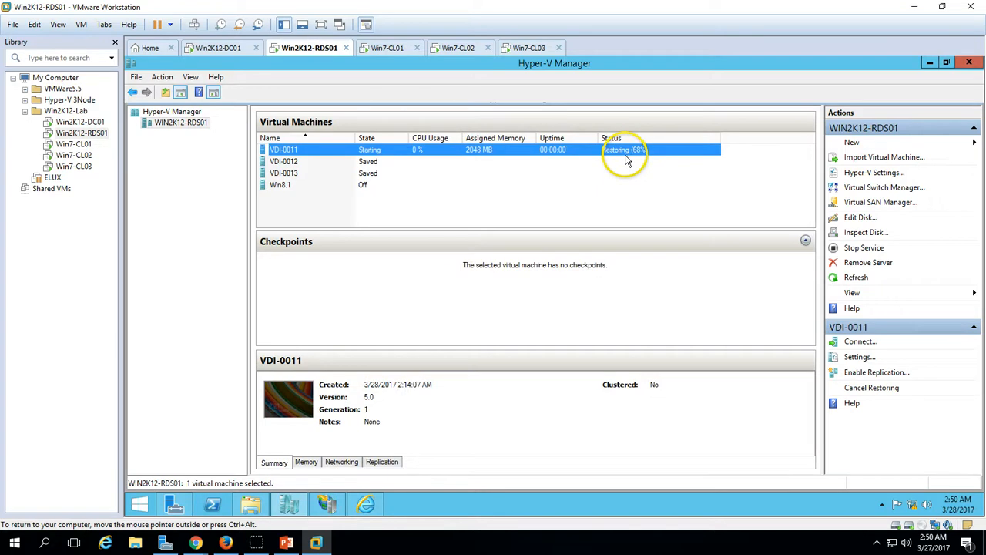
left_click(401, 48)
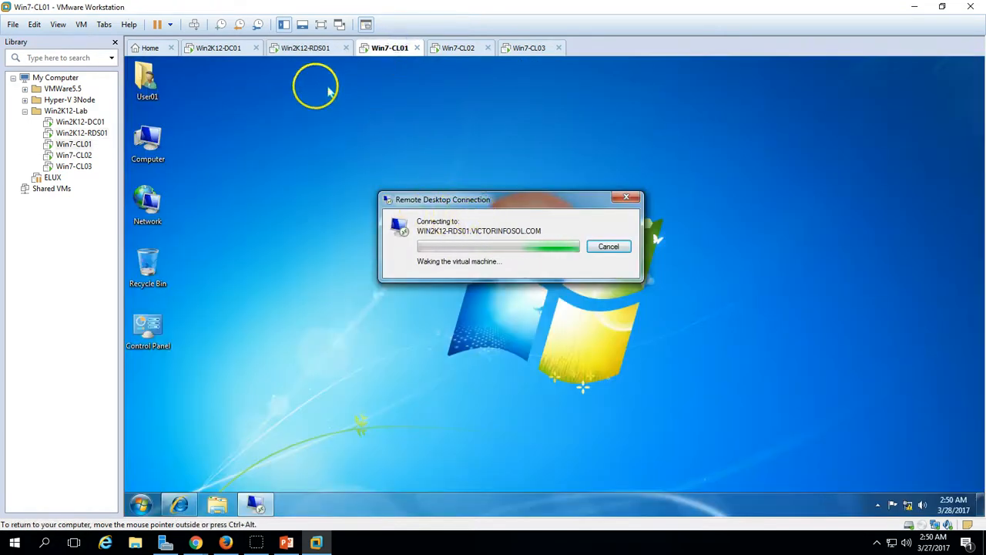
left_click(305, 48)
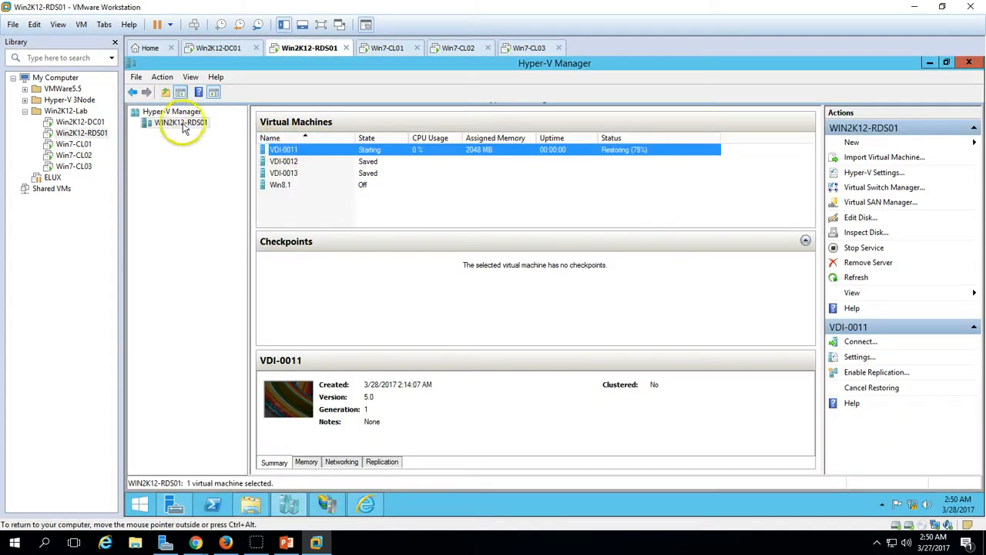
Check the state of VDI-0011 in Hyper-V Manager and the Remote Desktop connection progress on Win7-CL01
left_click(423, 161)
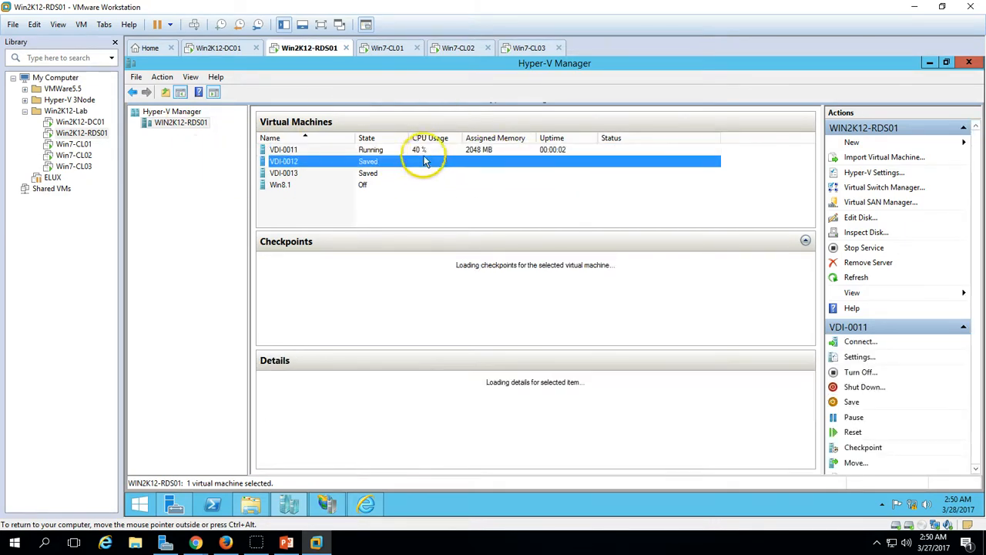
left_click(422, 150)
left_click(389, 48)
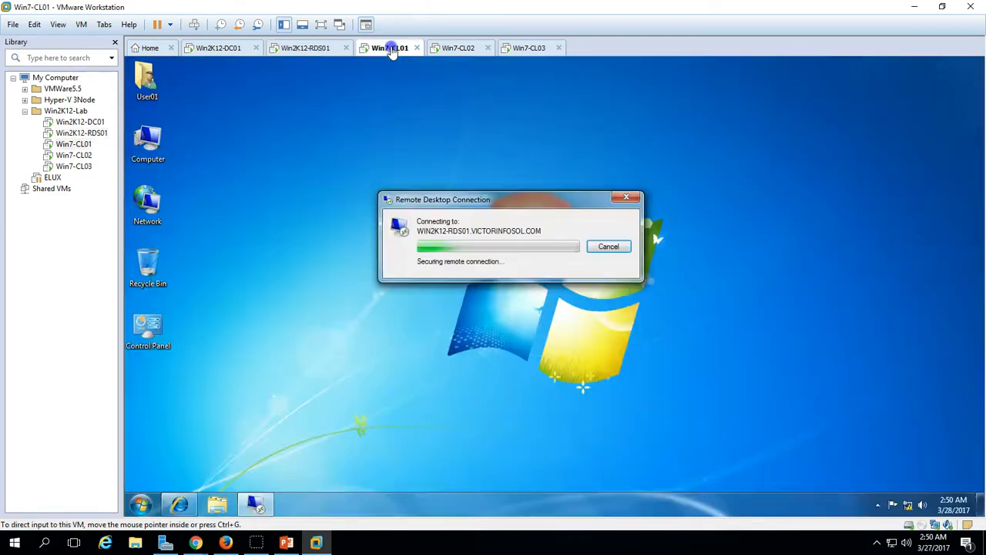
left_click_drag(504, 198, 531, 177)
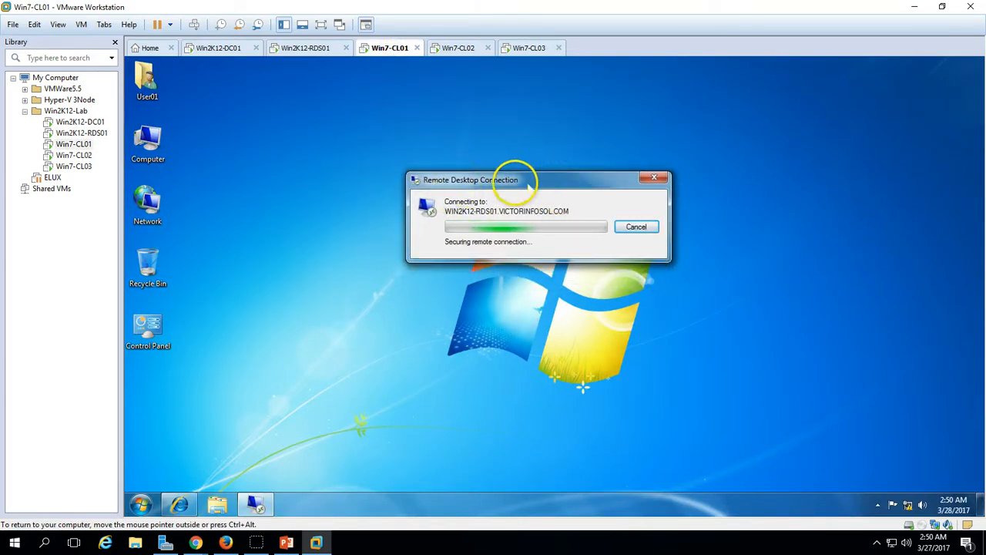
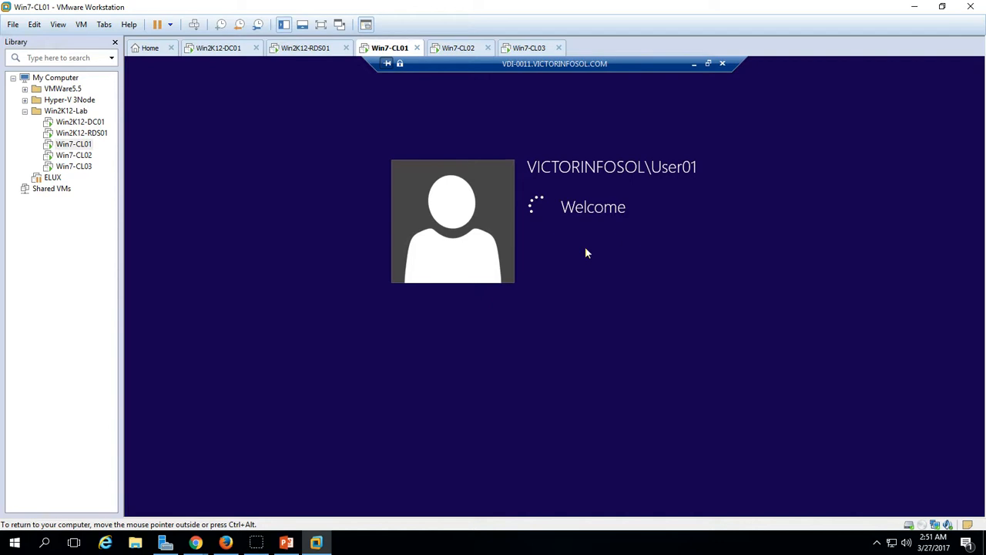
Open the VDI-Personal collection in Server Manager on Win2K12-RDS01 and examine the user assigned to VDI-0011
left_click(309, 51)
left_click(434, 191)
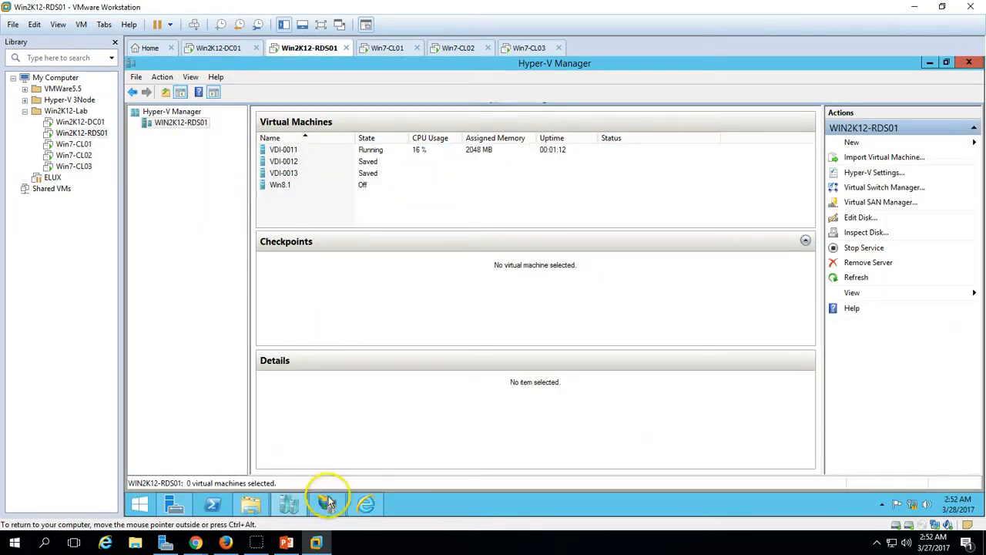
left_click(174, 505)
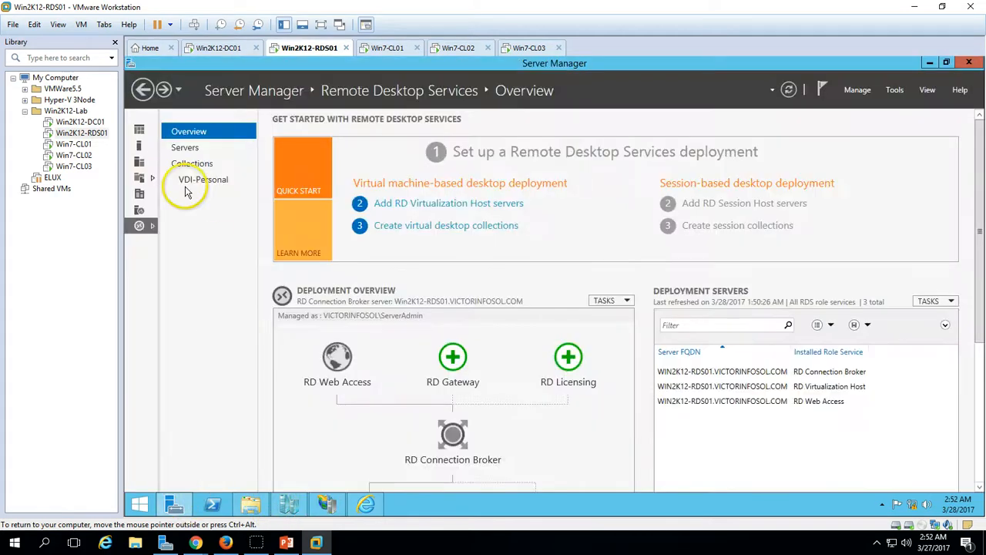
left_click(203, 181)
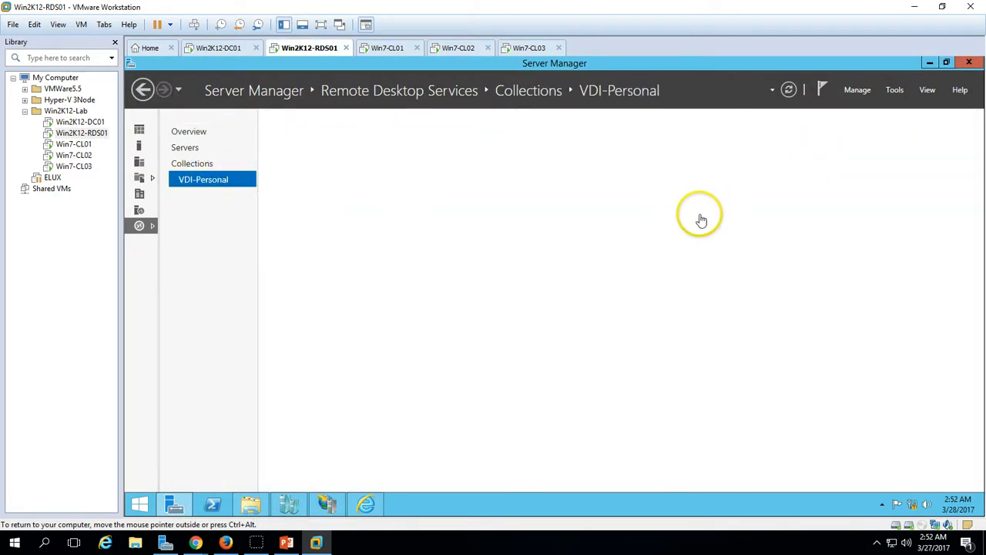
left_click(391, 48)
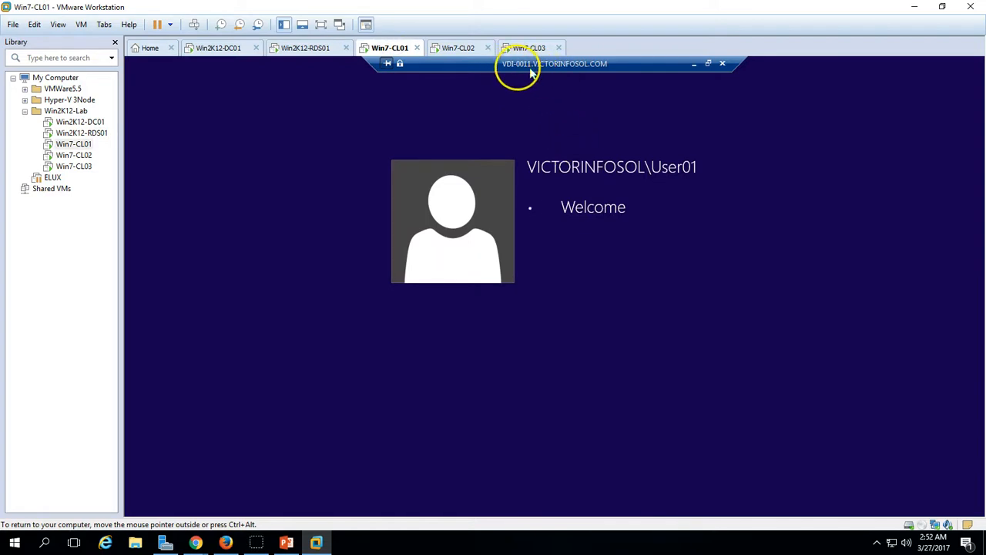
left_click(323, 50)
left_click(750, 204)
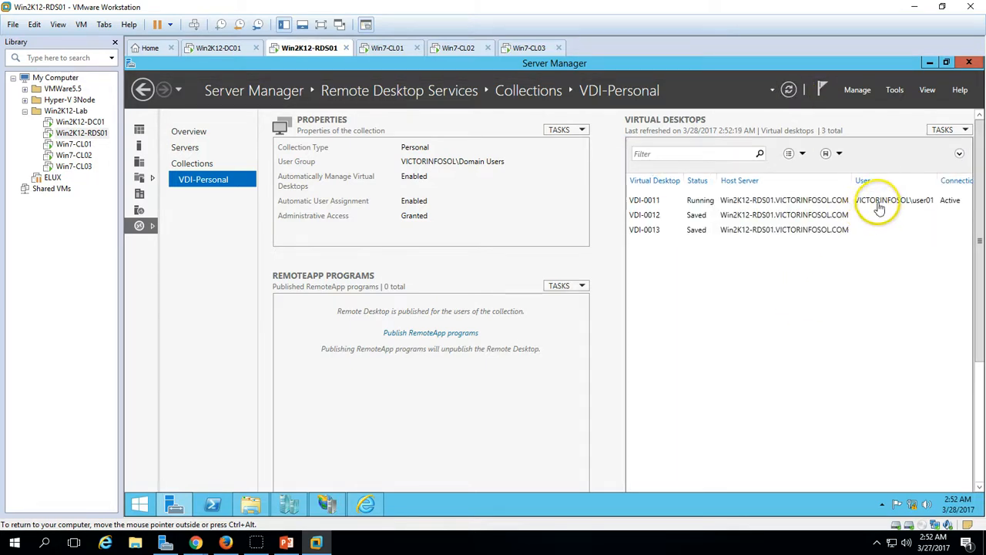
left_click(866, 200)
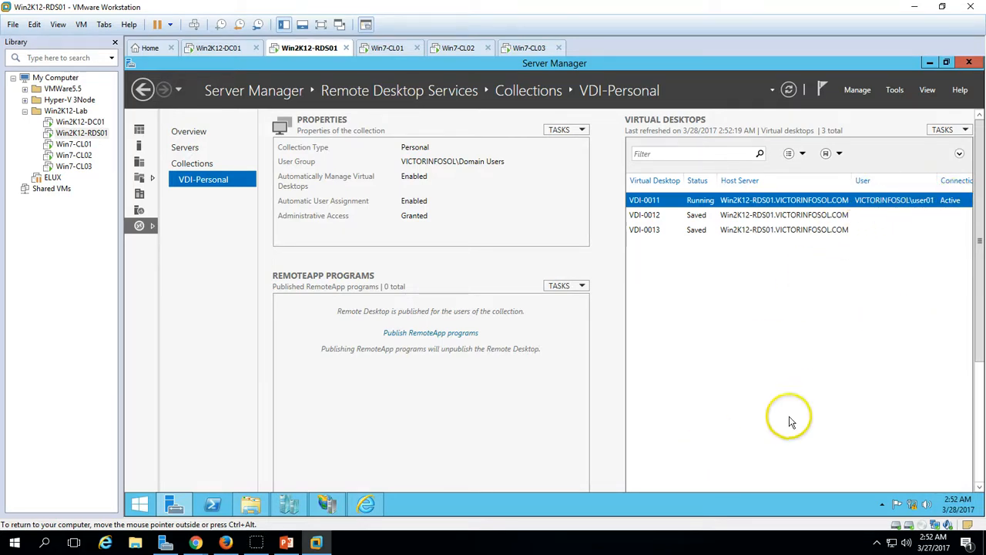
Assign virtual desktop VDI-0012 in the VDI-Personal collection to the domain account User03
left_click(393, 49)
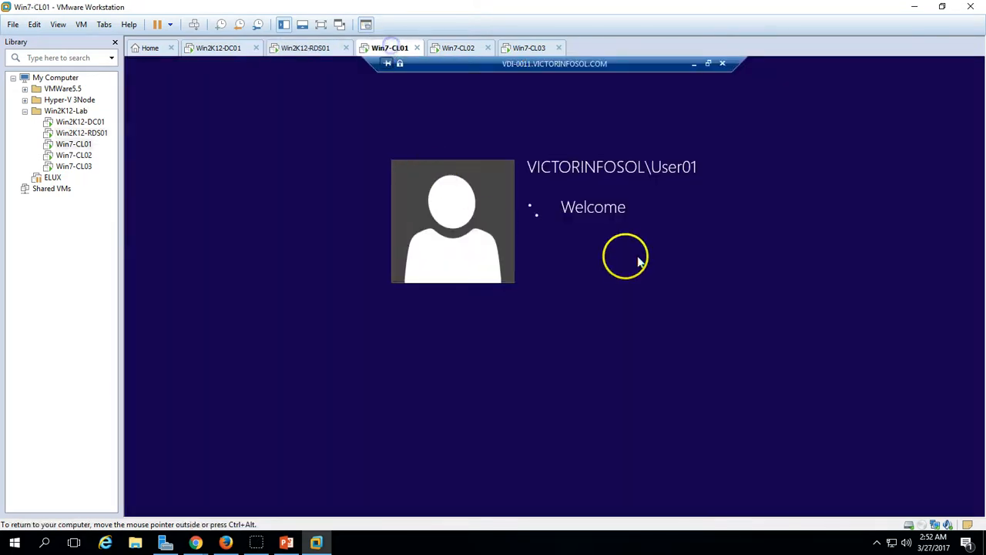
left_click(306, 49)
left_click(693, 215)
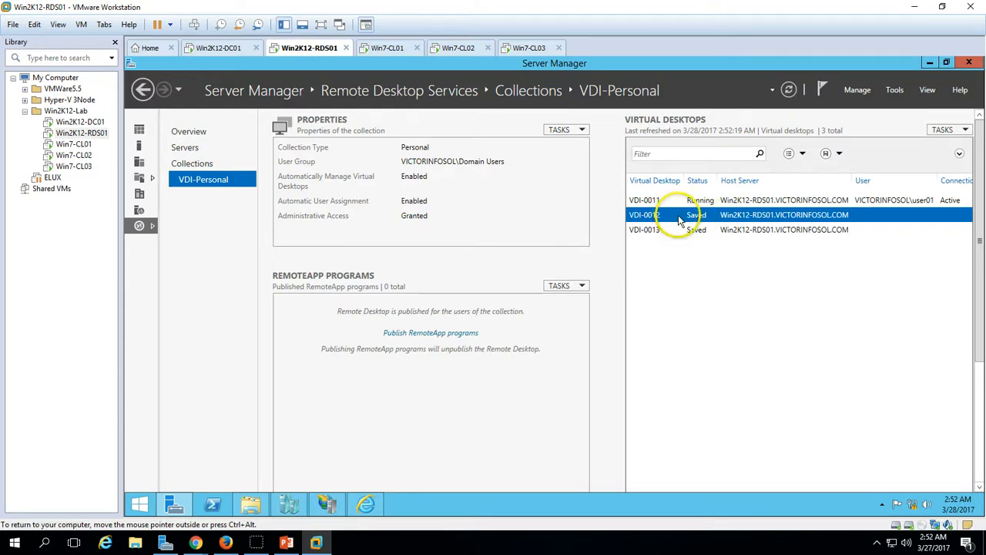
right_click(680, 221)
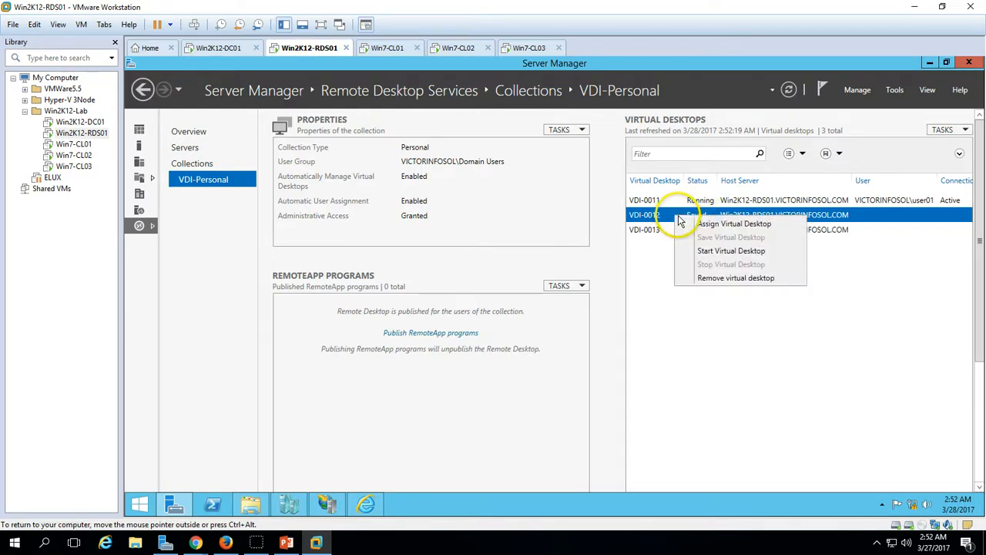
left_click(757, 225)
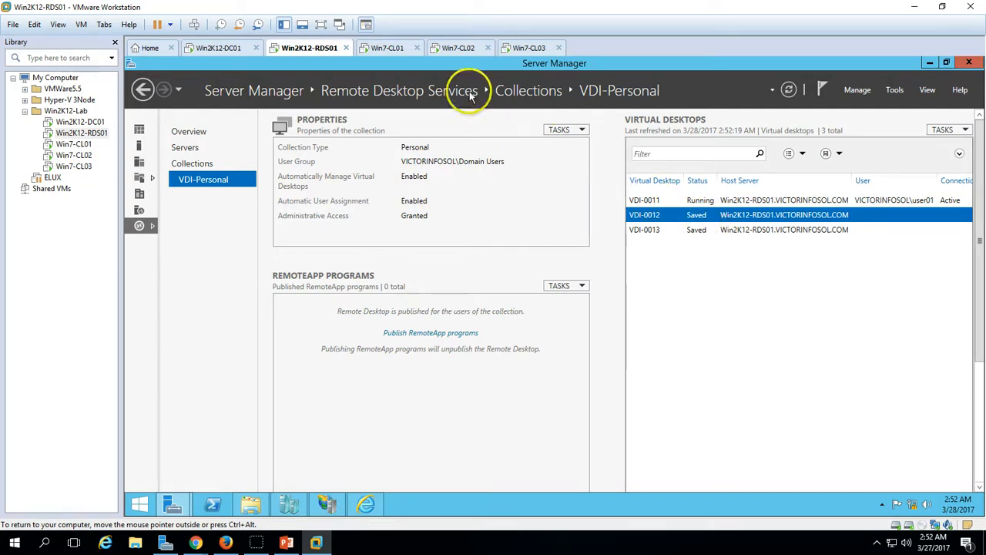
left_click(389, 48)
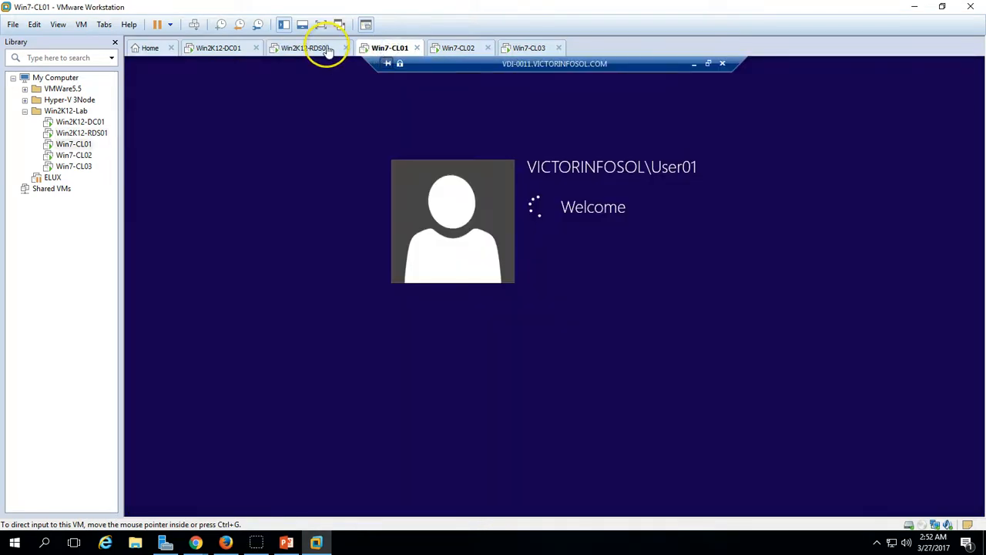
left_click(327, 49)
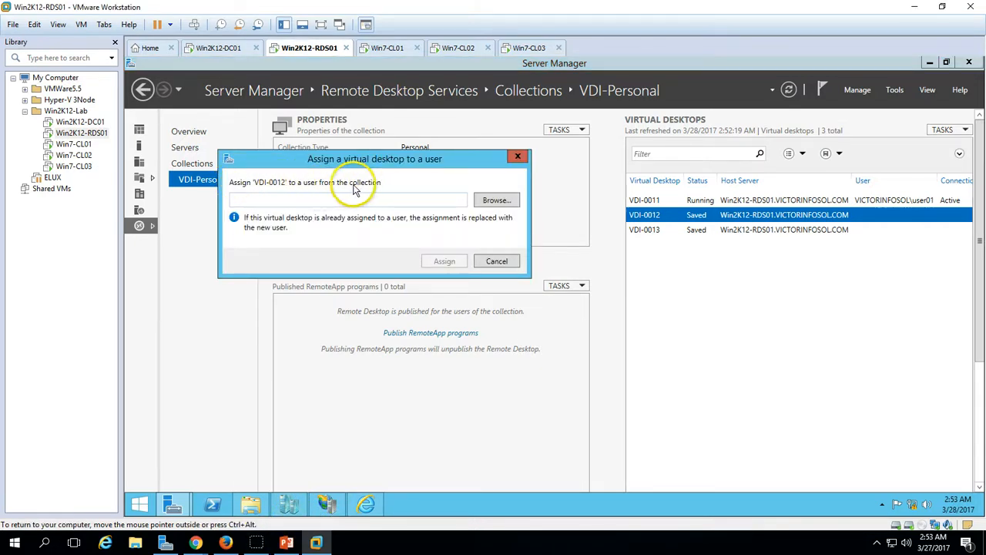
left_click(497, 200)
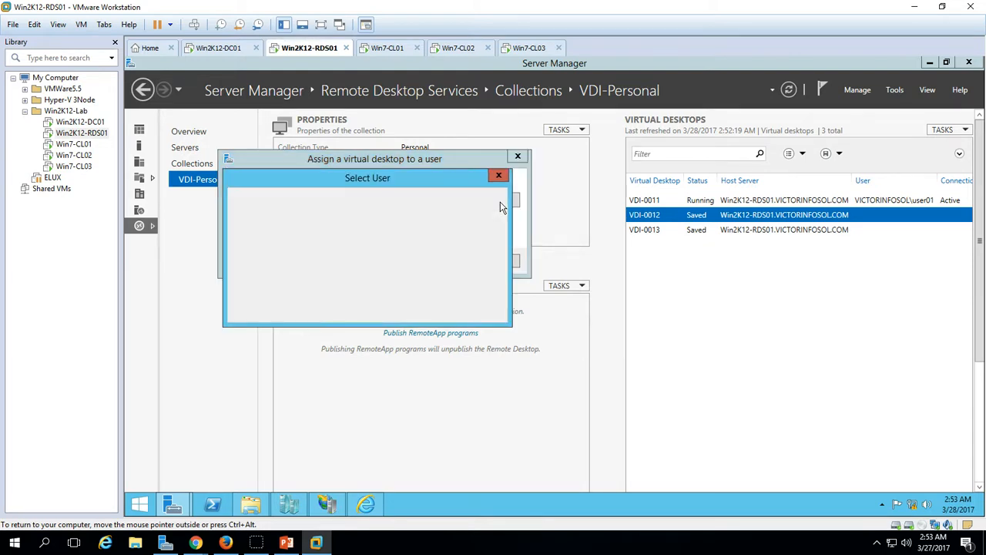
type("User03")
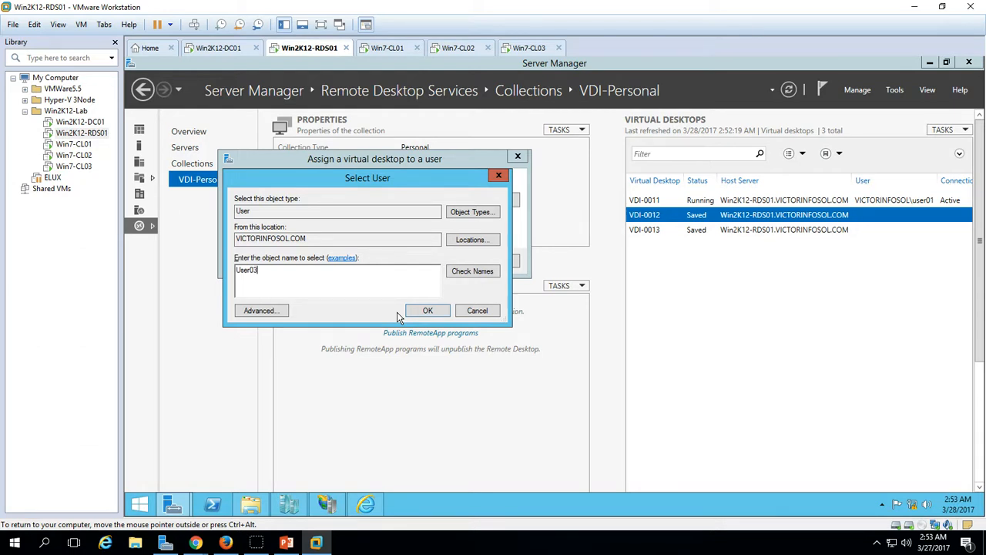
left_click(427, 315)
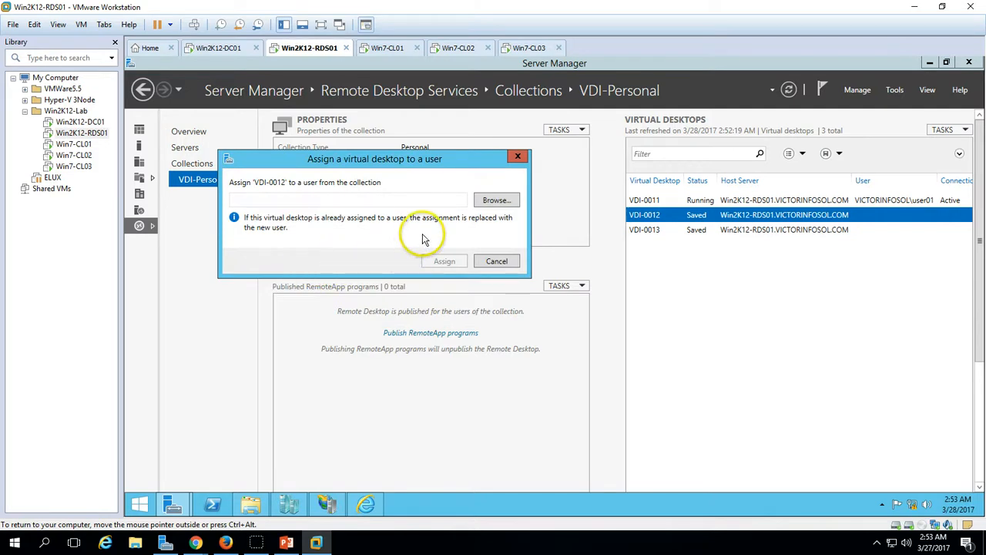
left_click(450, 263)
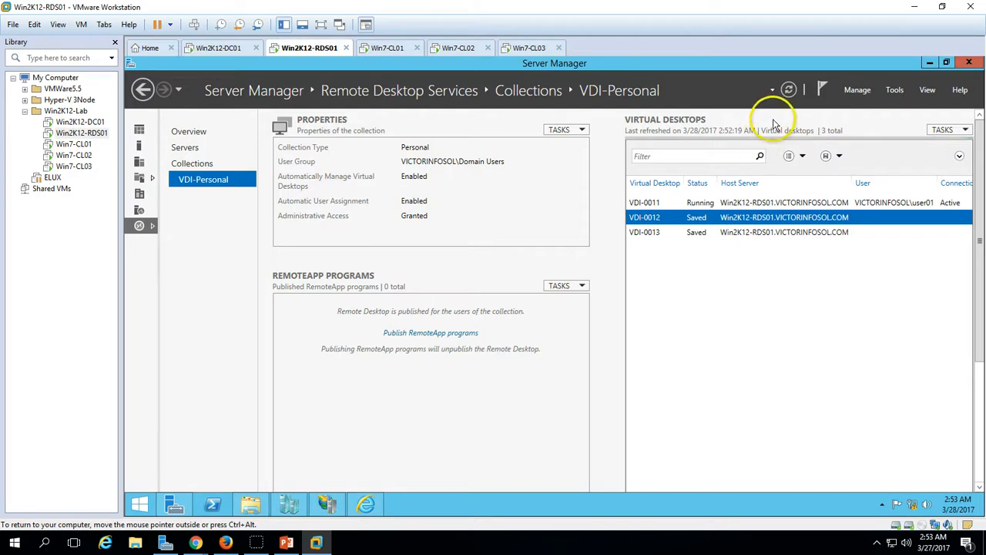
Refresh the VDI-Personal collection, check the user assigned to VDI-0012, and look in on the Win7-CL01 session
left_click(788, 89)
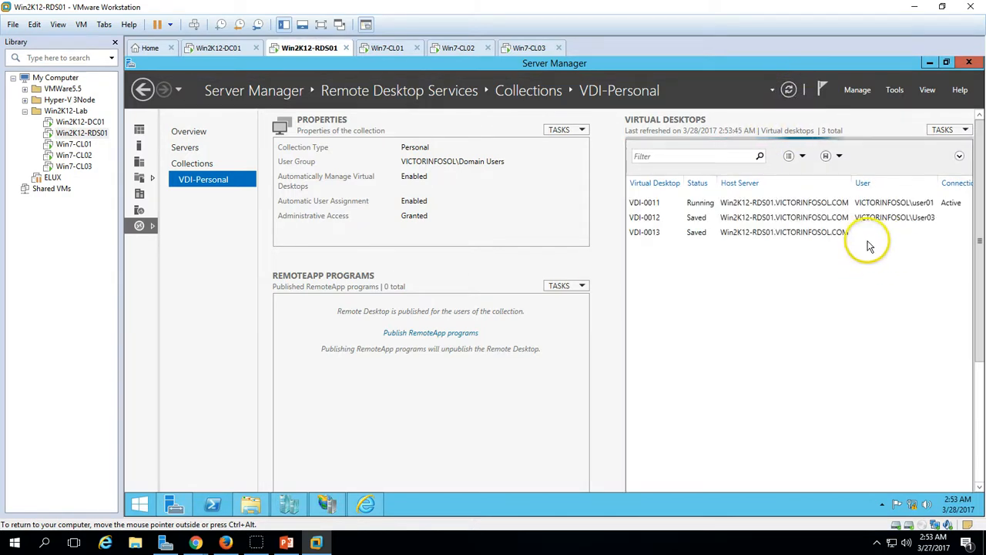
left_click(929, 218)
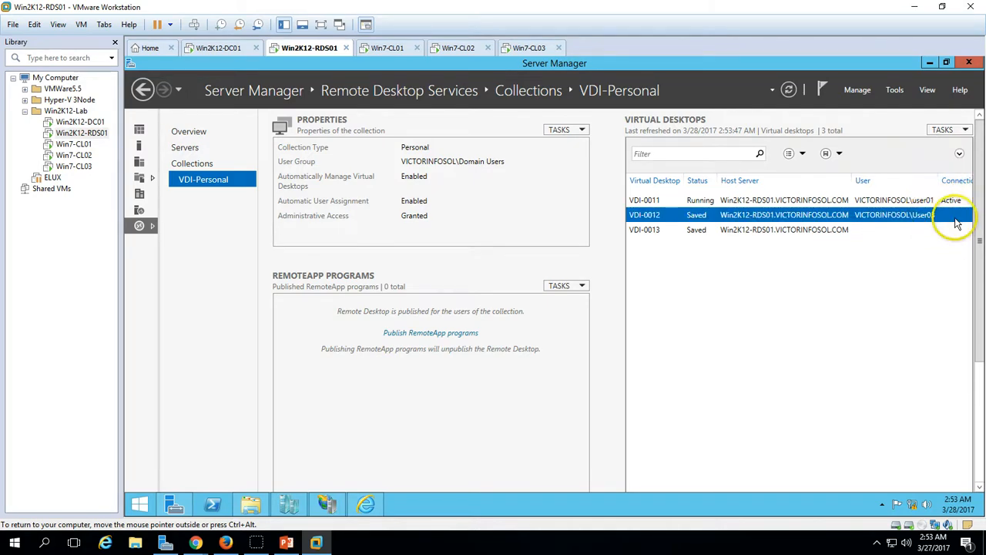
left_click(386, 48)
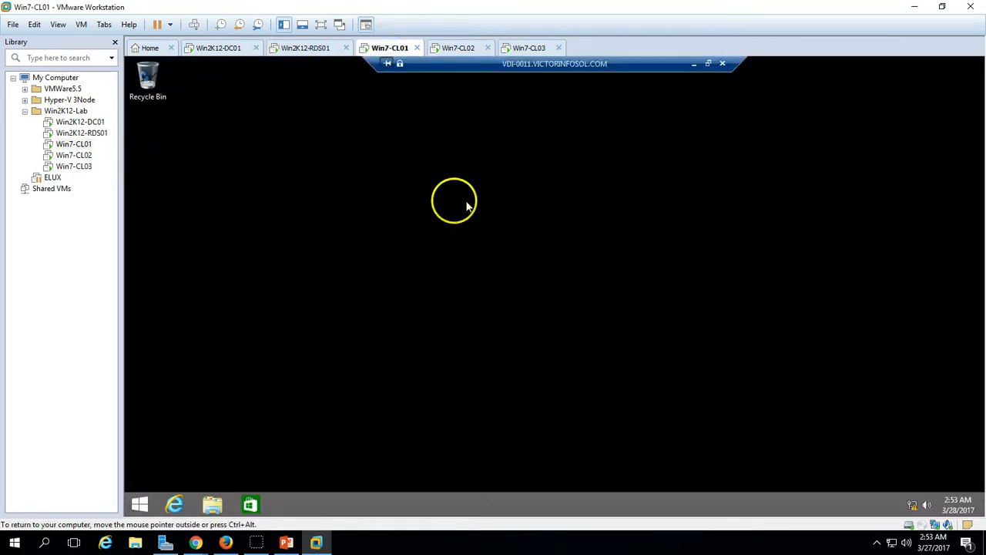
left_click(310, 48)
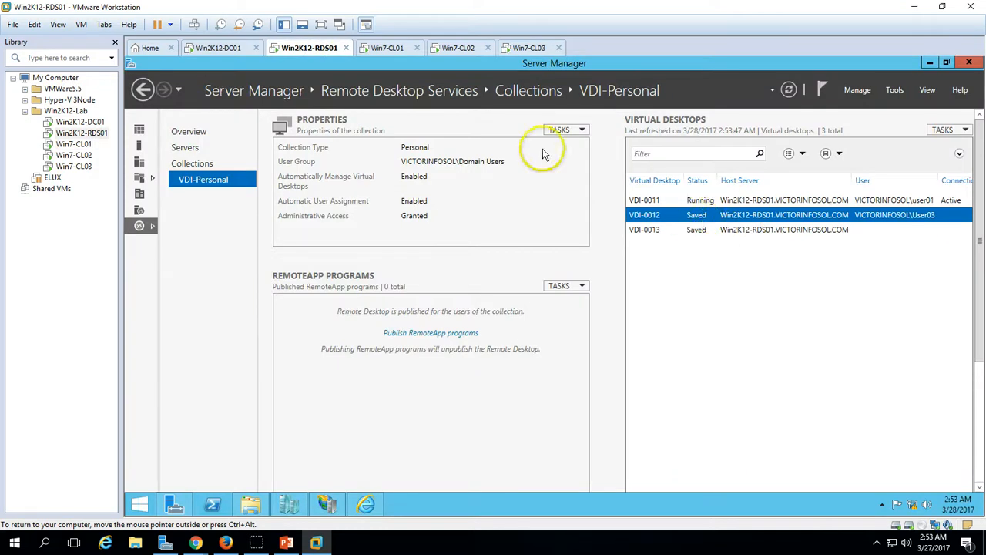
Examine the desktop and Start screen of the VDI-0011 session on Win7-CL01, and minimize and restore the session window
left_click(385, 48)
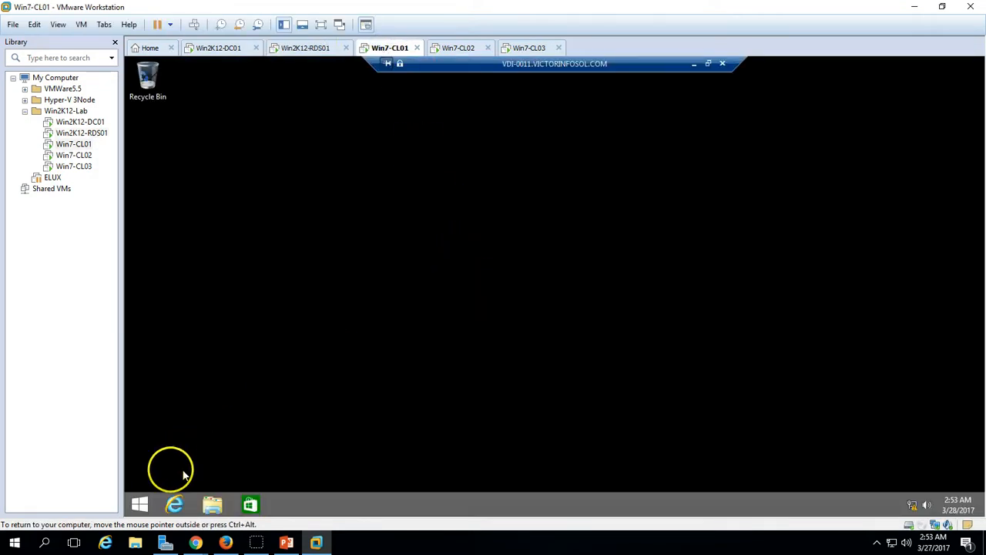
left_click(142, 503)
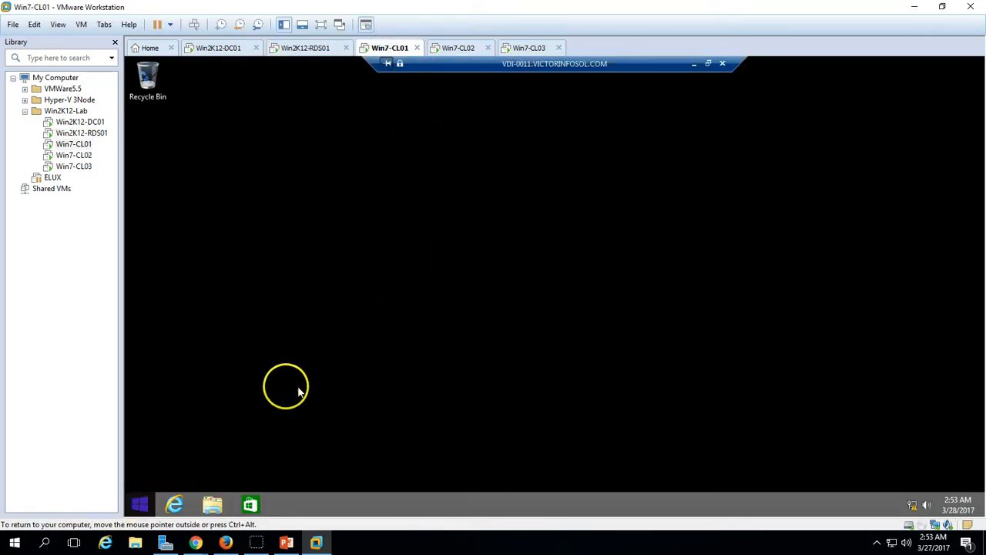
left_click(150, 500)
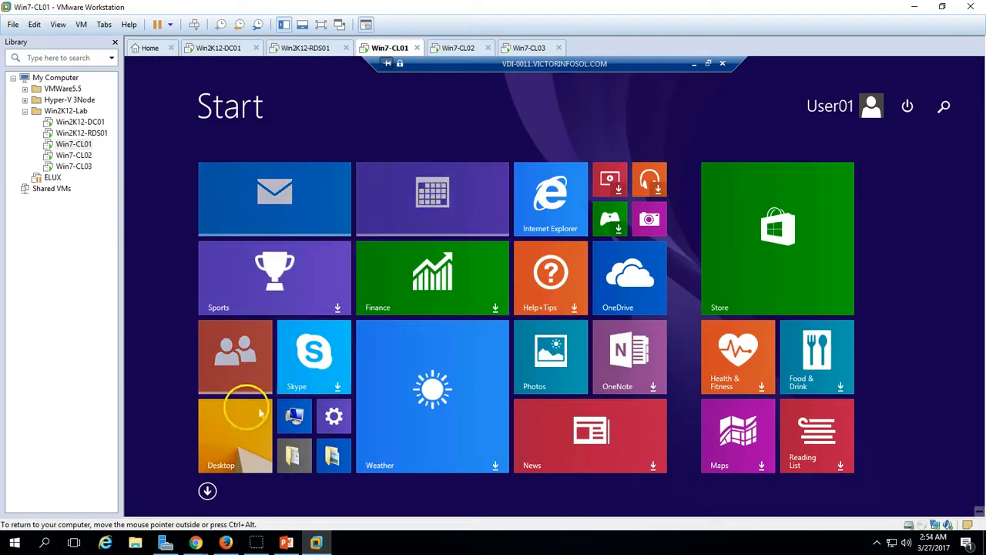
left_click(252, 436)
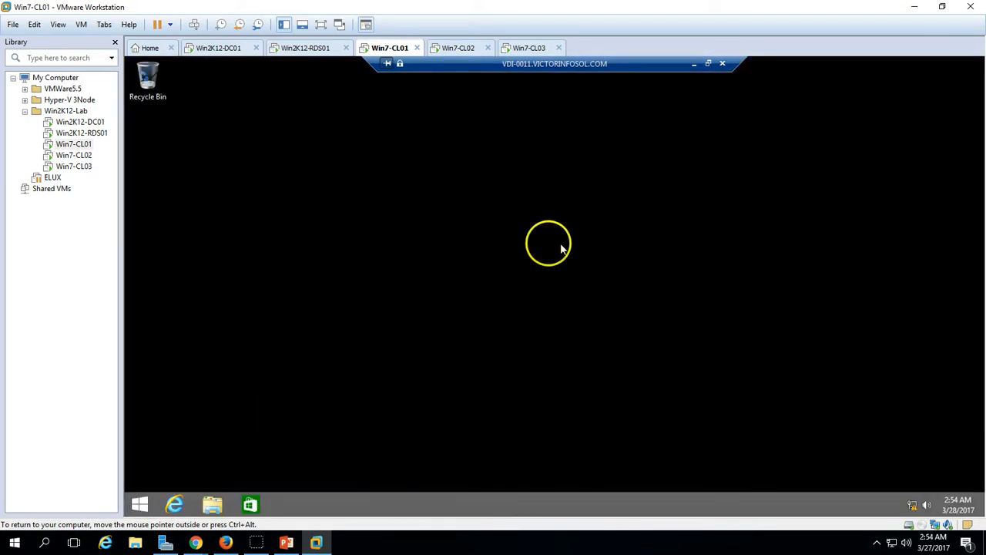
left_click(143, 505)
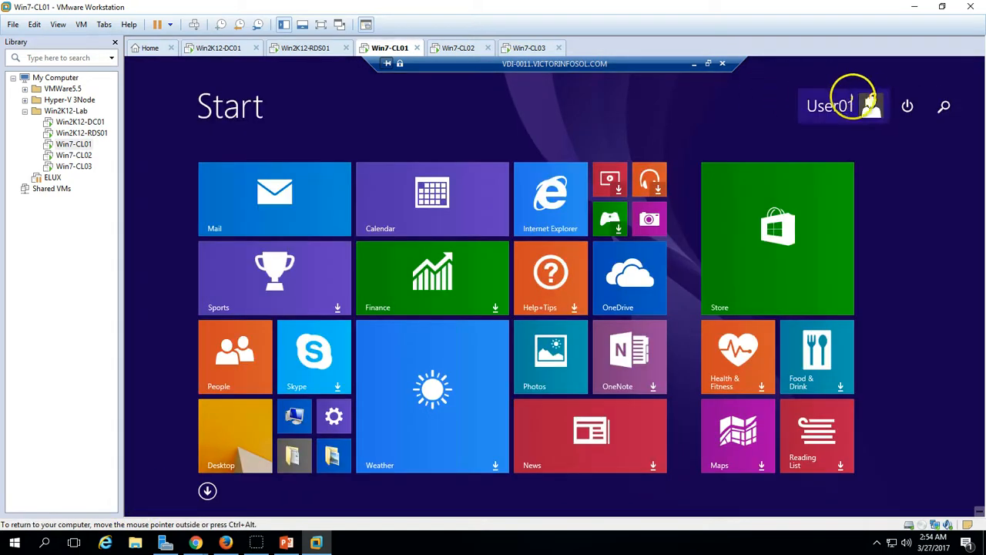
left_click(696, 64)
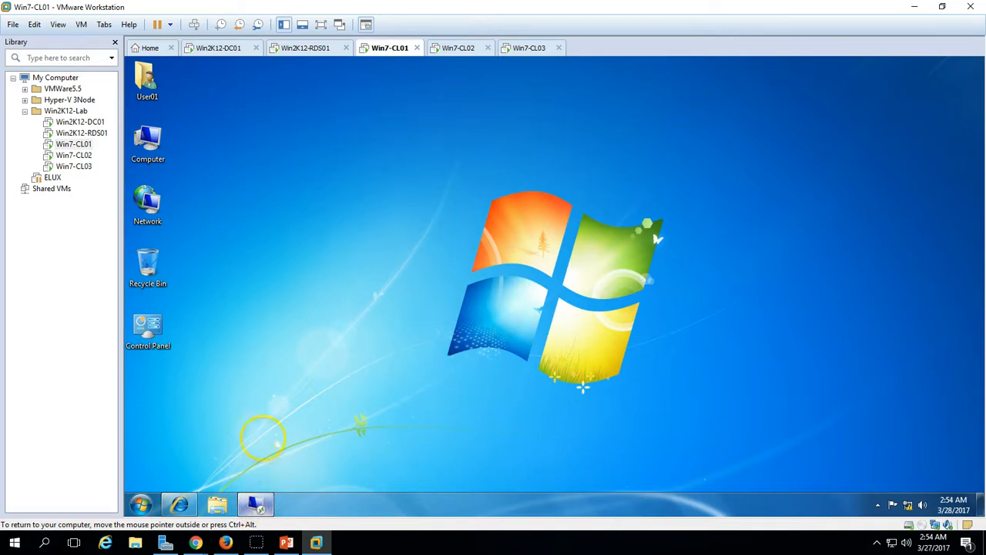
left_click(256, 505)
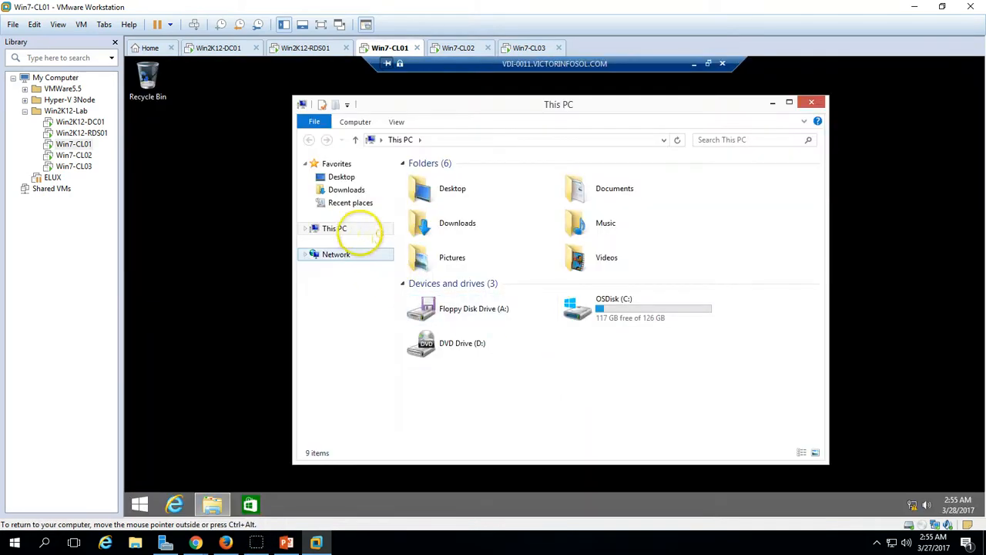
Open Computer Management for This PC inside the VDI-0011 session and examine its local users and local groups
right_click(342, 228)
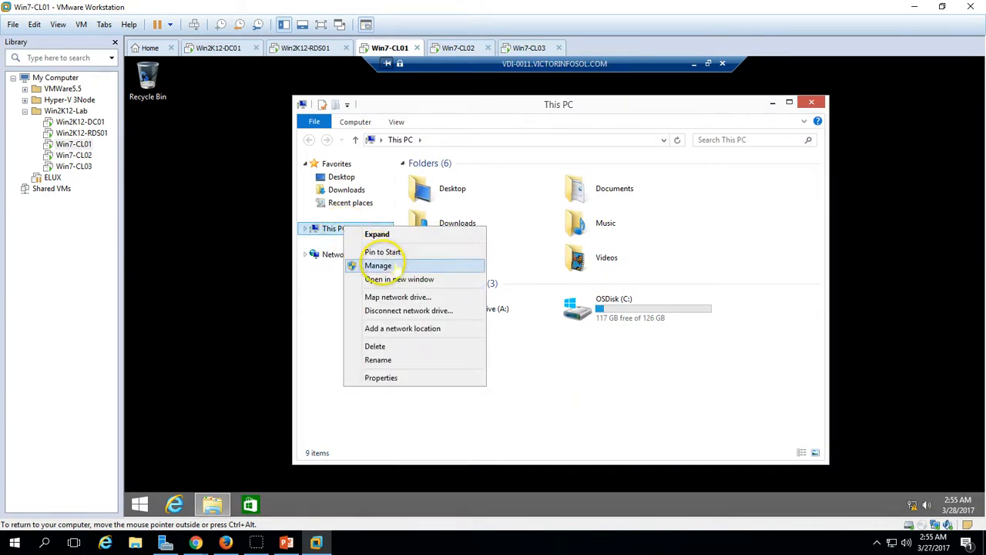
left_click(385, 265)
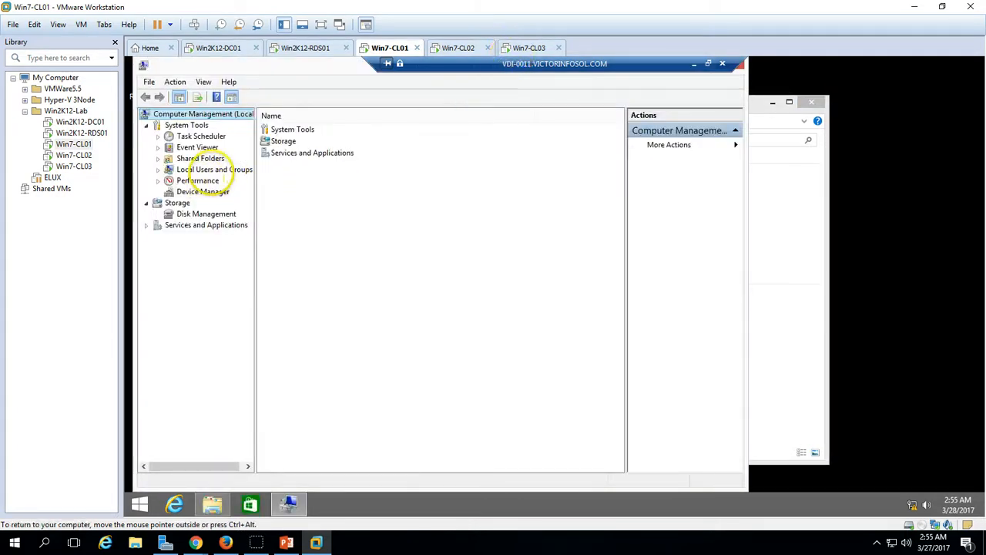
left_click(216, 169)
double_click(279, 130)
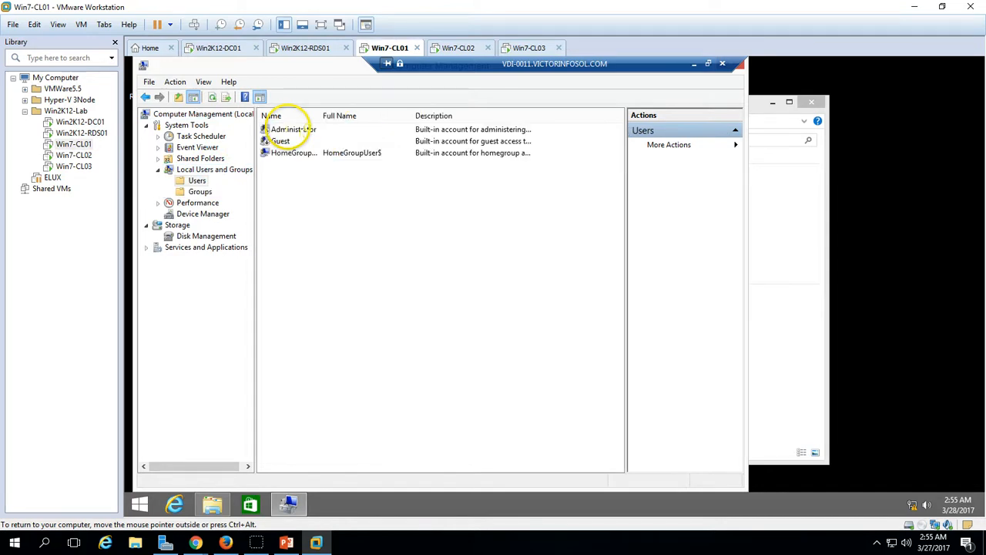
left_click(199, 191)
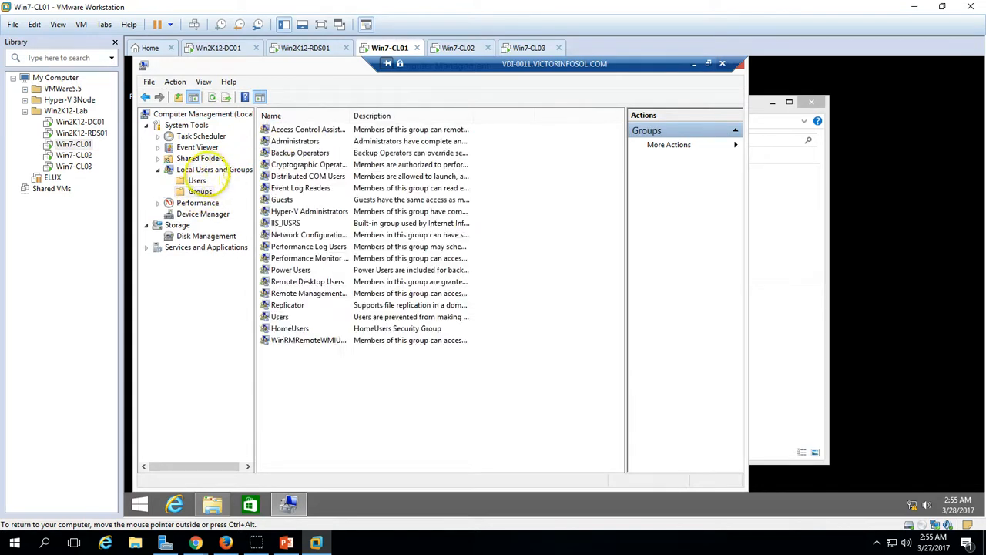
Examine the members of the local Administrators group in VDI-0011, then close Computer Management and This PC
left_click(197, 180)
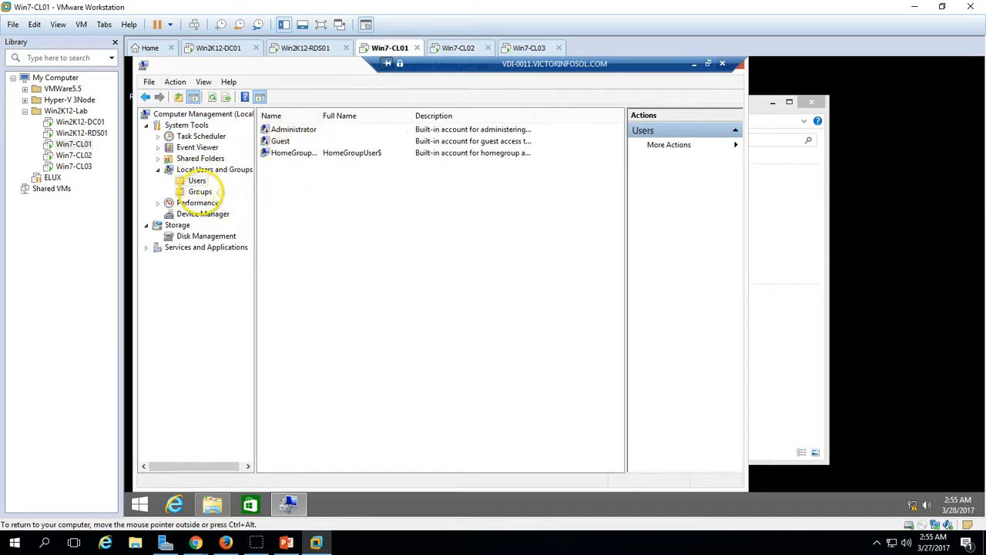
left_click(199, 191)
double_click(291, 141)
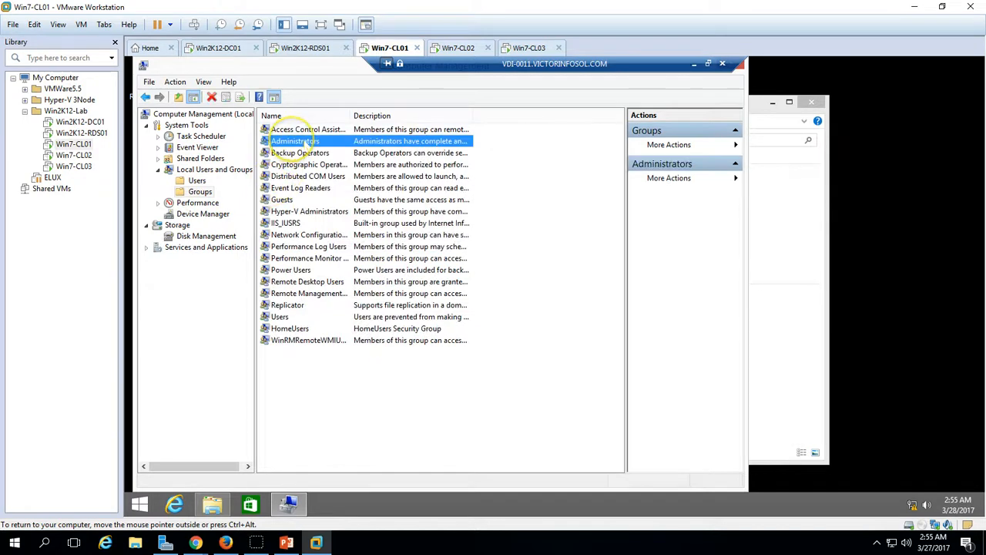
left_click(362, 278)
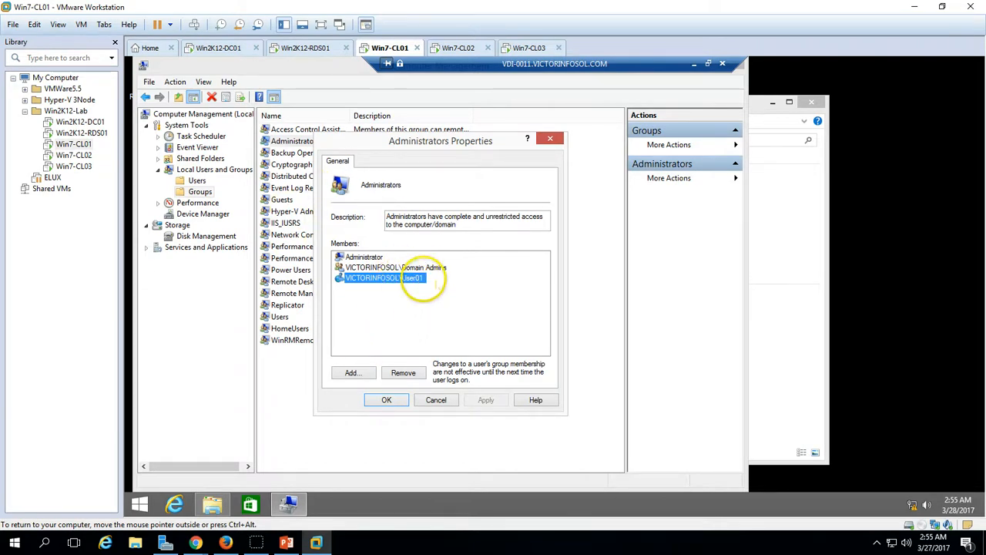
left_click(386, 400)
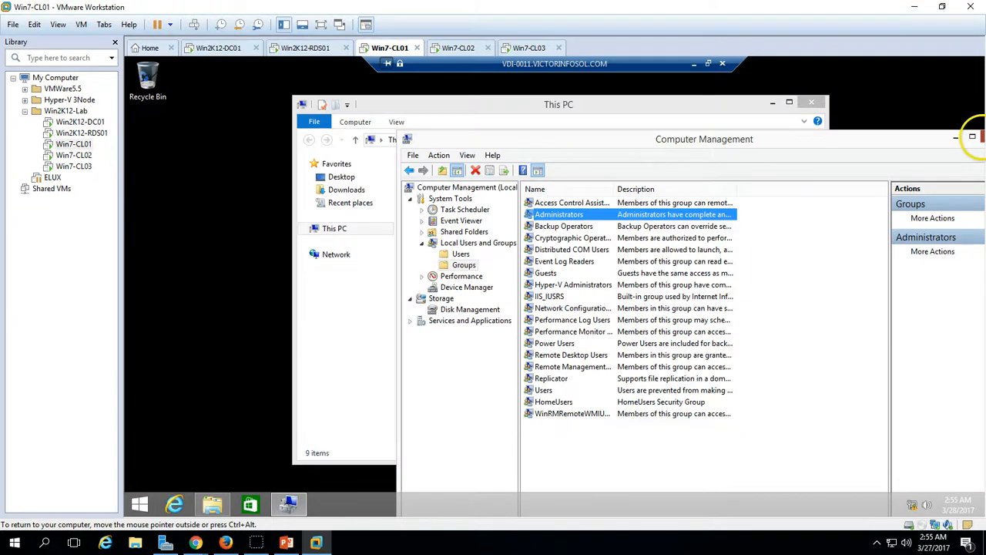
left_click(982, 137)
left_click(811, 102)
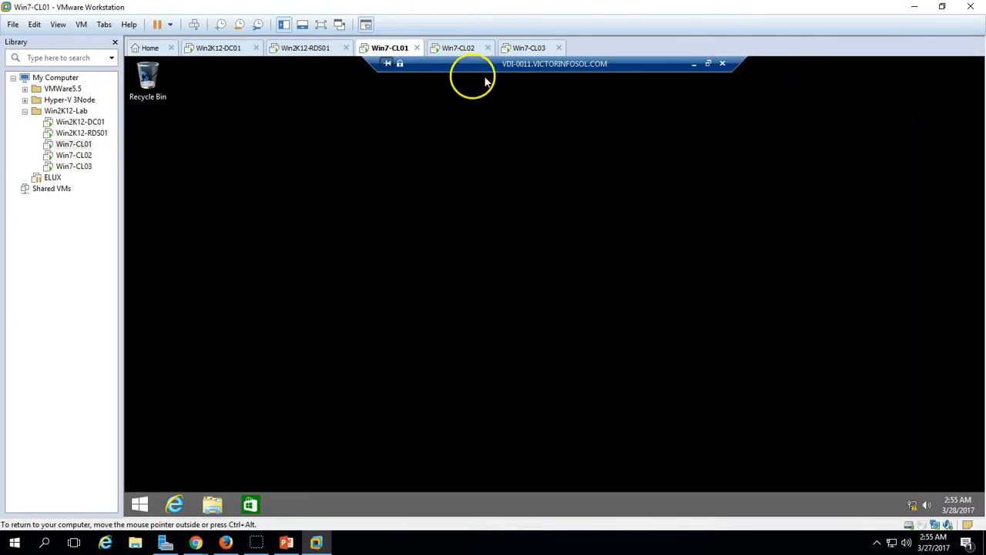
Switch to Win7-CL03, check which account is signed in, and dismiss the Internet Explorer 8 setup window
left_click(462, 49)
left_click(530, 48)
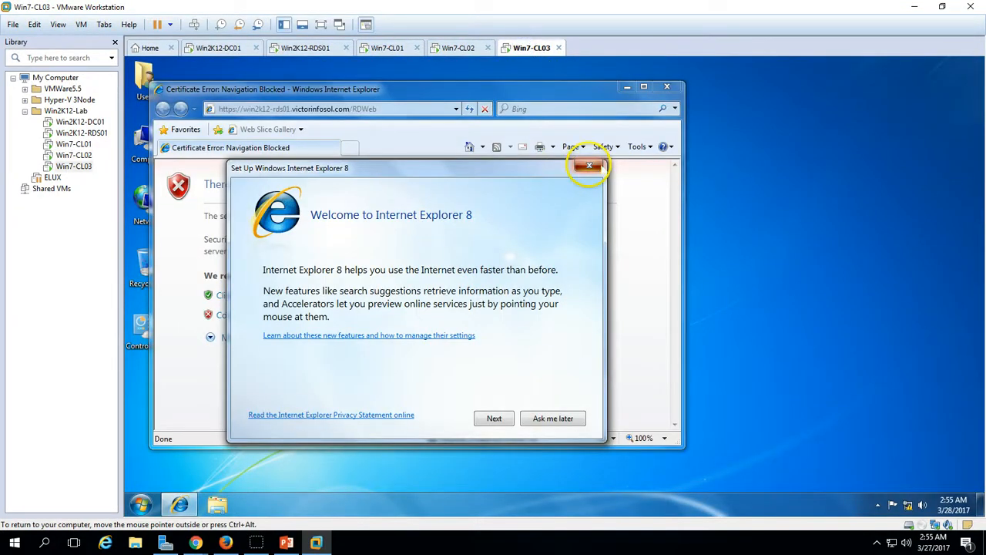
left_click(141, 504)
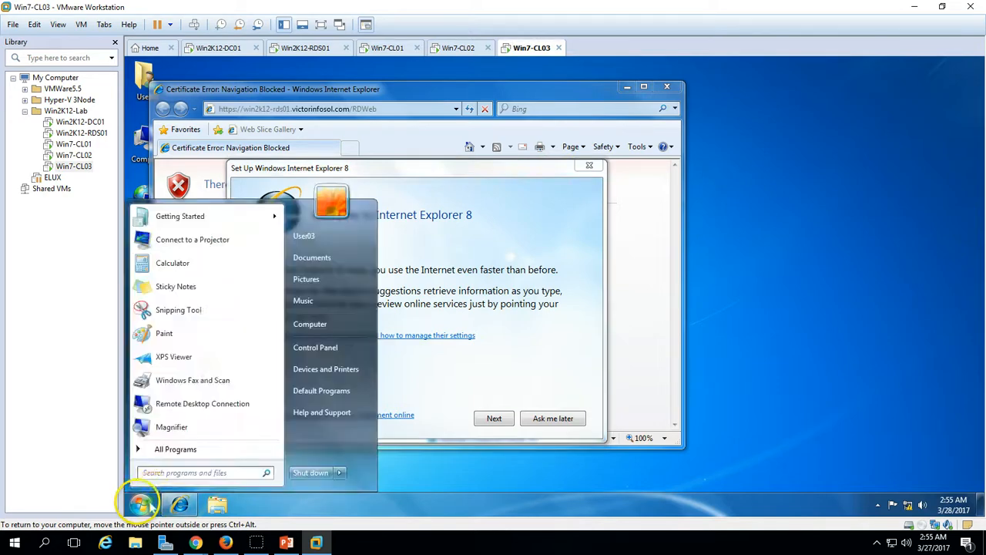
left_click(593, 165)
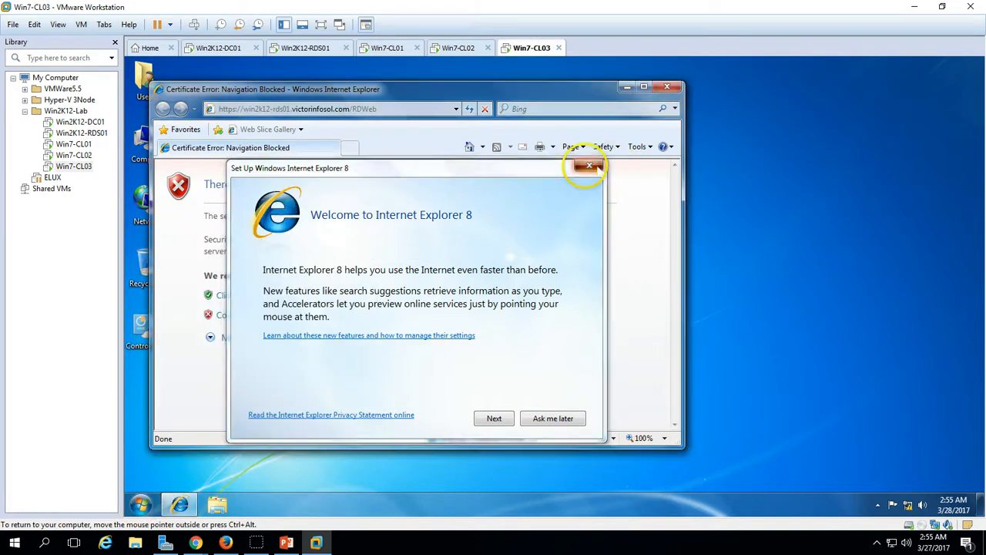
left_click(590, 167)
Check the VDI-0012 assignment on Win2K12-RDS01, and continue past the certificate error to the RDWeb site in a maximized browser on Win7-CL03
left_click(302, 48)
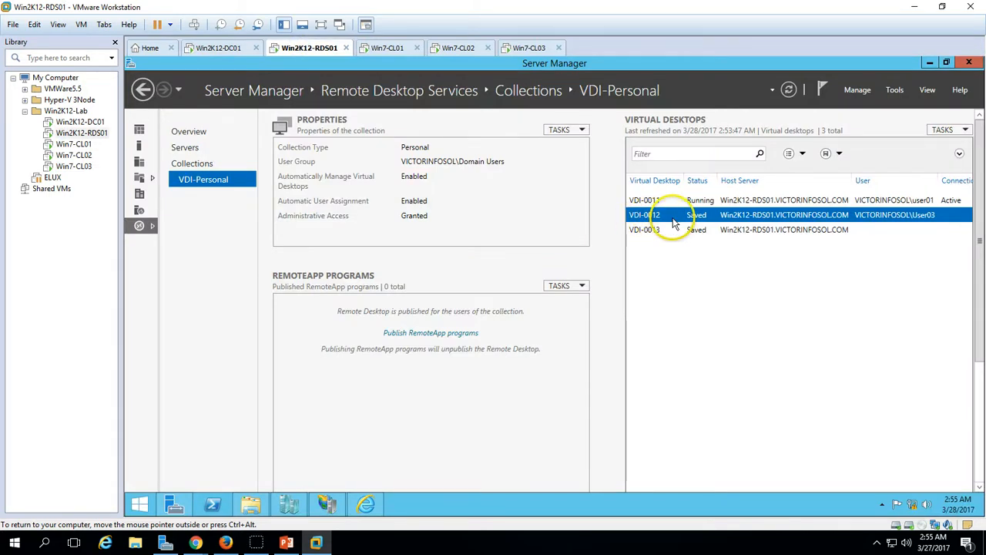
left_click(529, 47)
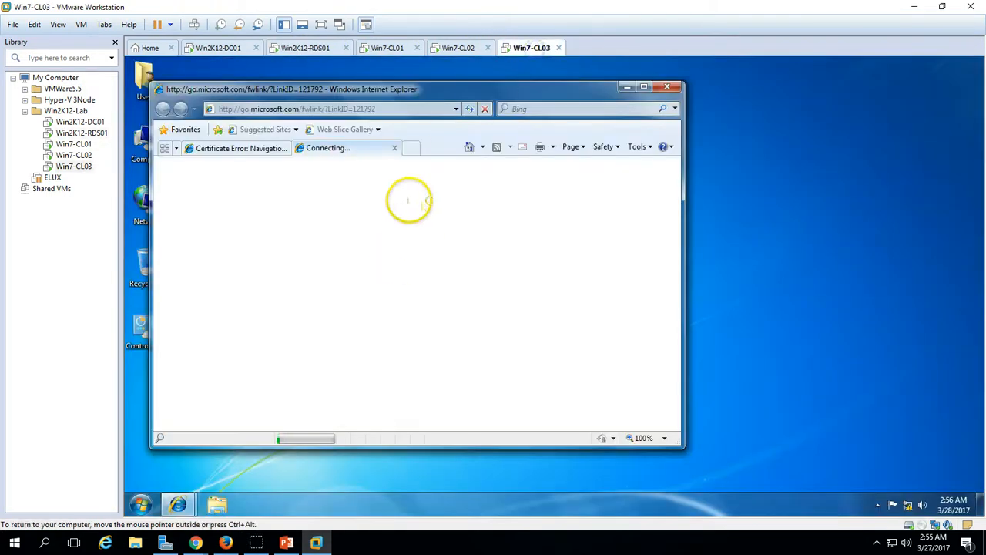
left_click(394, 148)
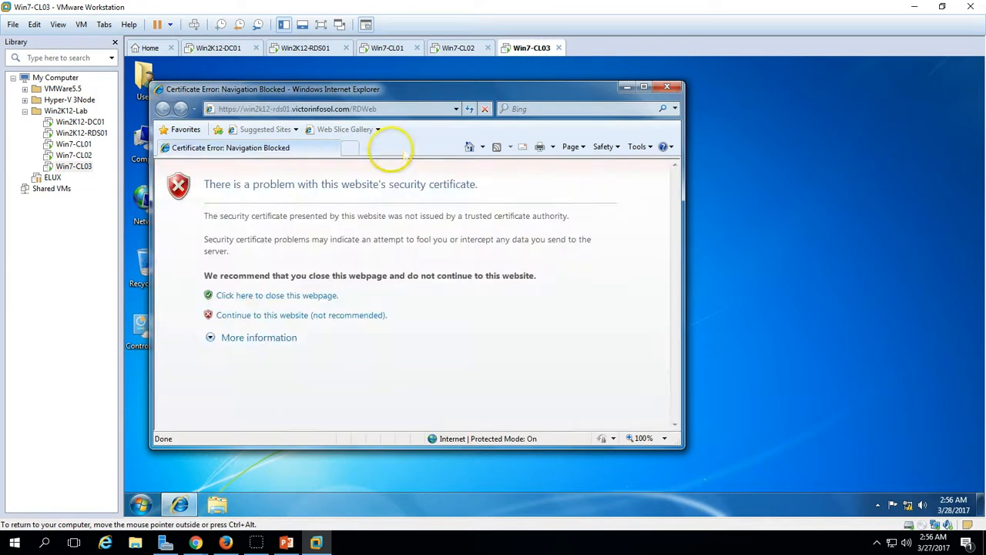
left_click(308, 314)
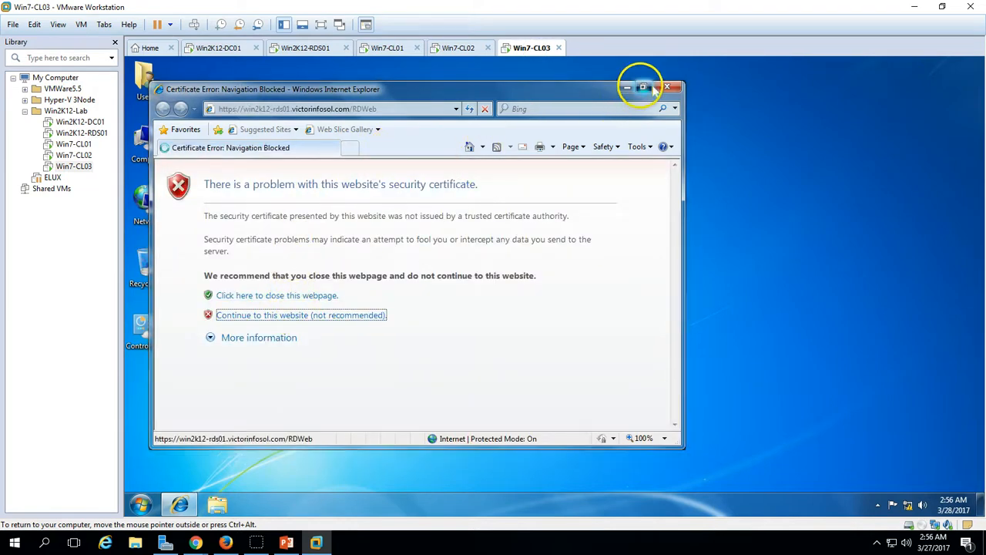
double_click(530, 91)
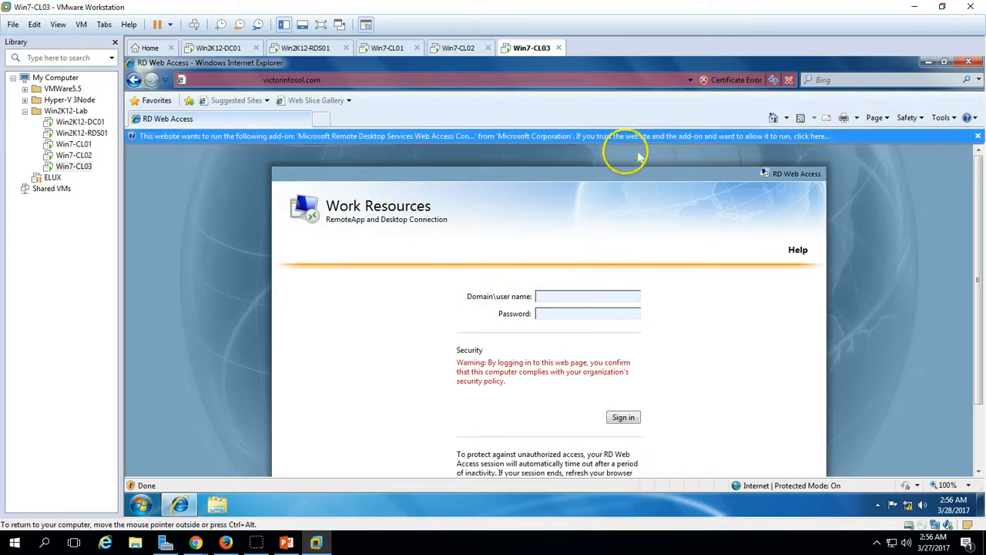
Allow the Microsoft Remote Desktop Services Web Access Control add-on to run and sign in to RD Web Access as victorinfosol\user03 with the account password
left_click(617, 137)
left_click(652, 155)
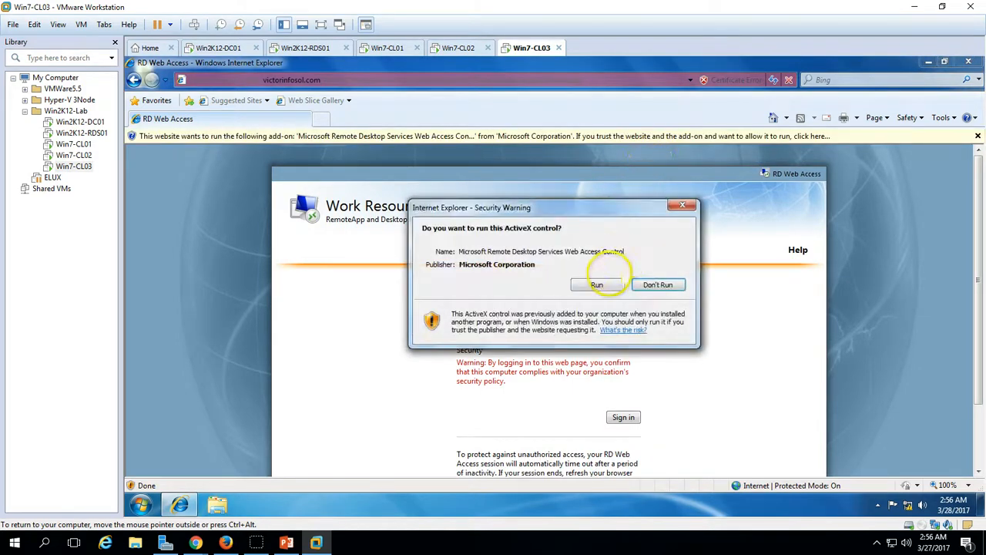
left_click(598, 285)
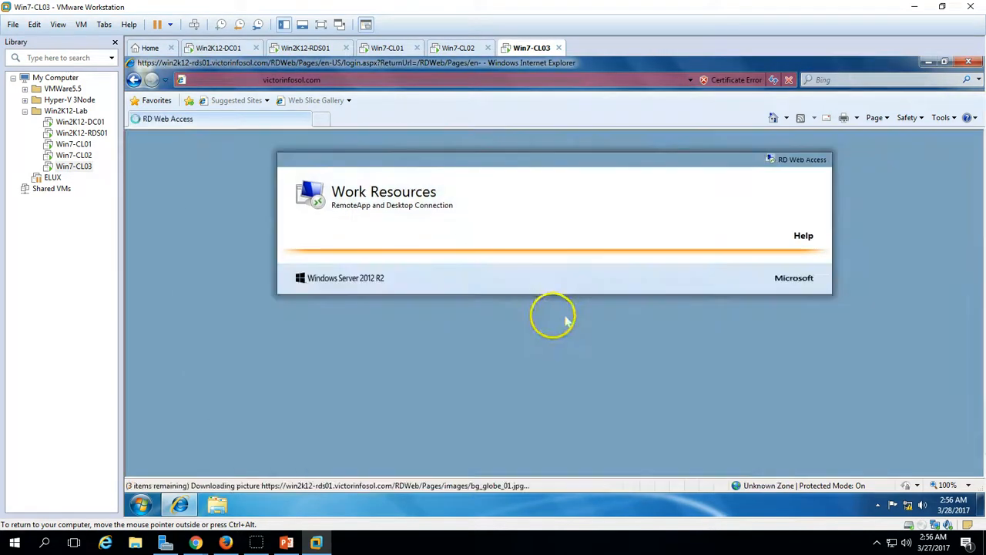
left_click(548, 281)
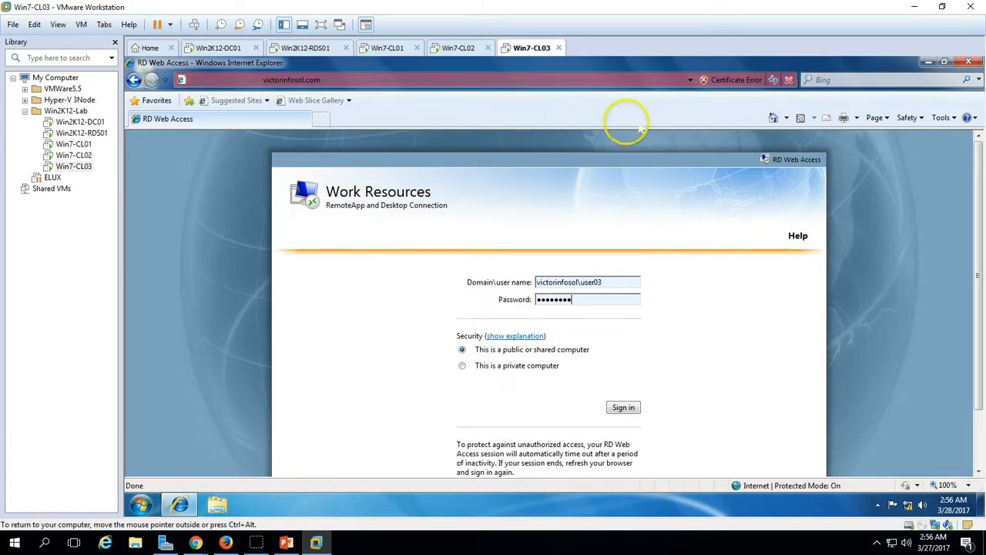
left_click(624, 407)
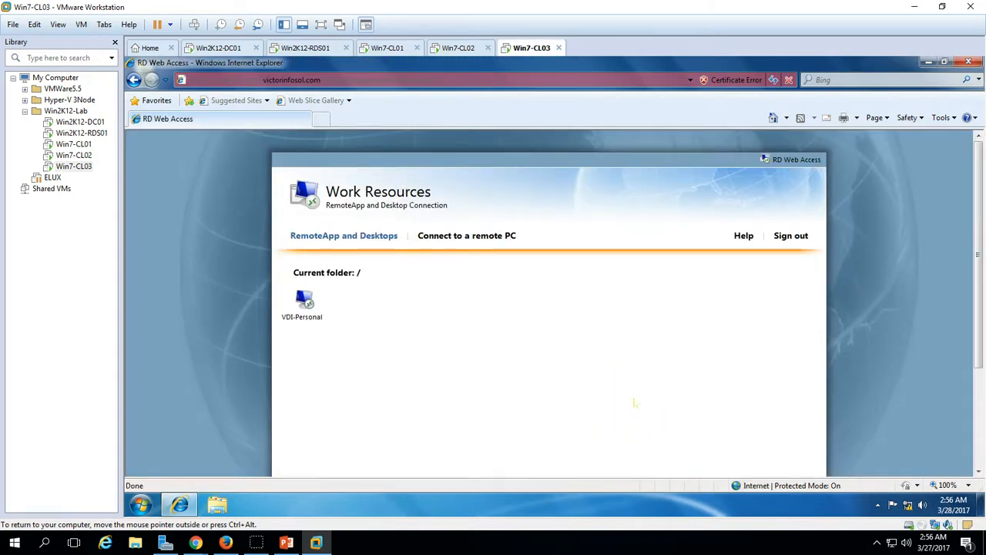
Launch the VDI-Personal desktop from Work Resources, minimize the browser, and authenticate the remote connection as User03 with the account password
left_click(304, 303)
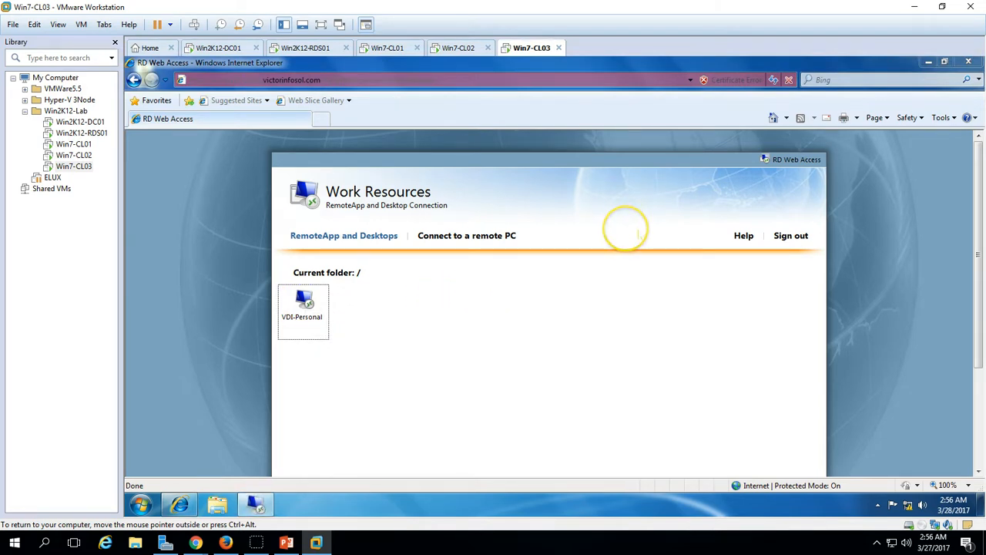
left_click(611, 387)
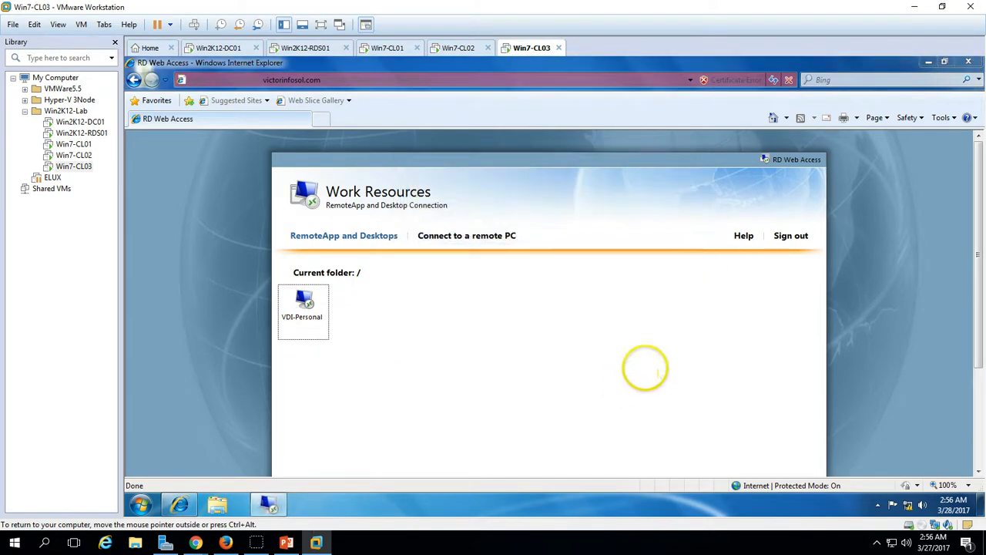
left_click(930, 62)
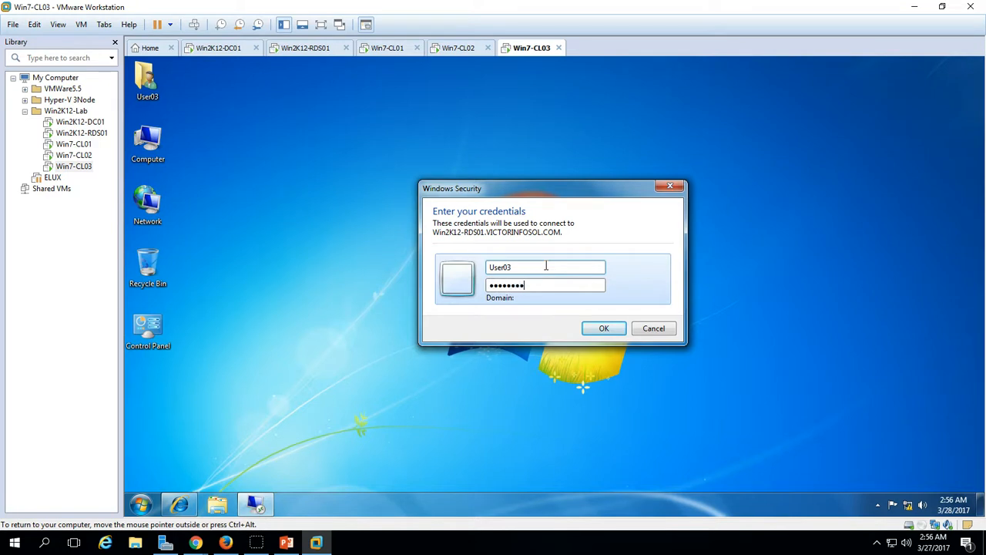
key("Return")
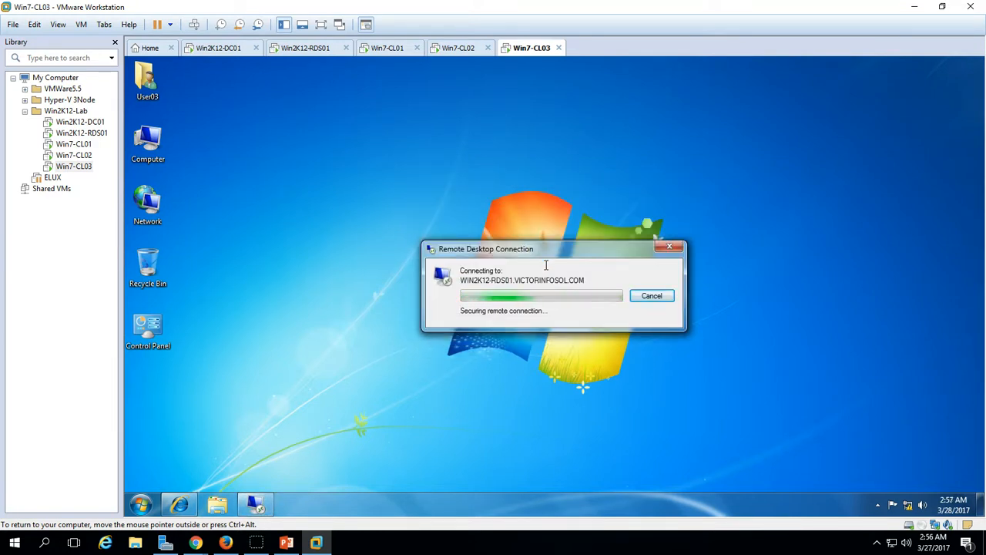
left_click_drag(531, 252, 376, 206)
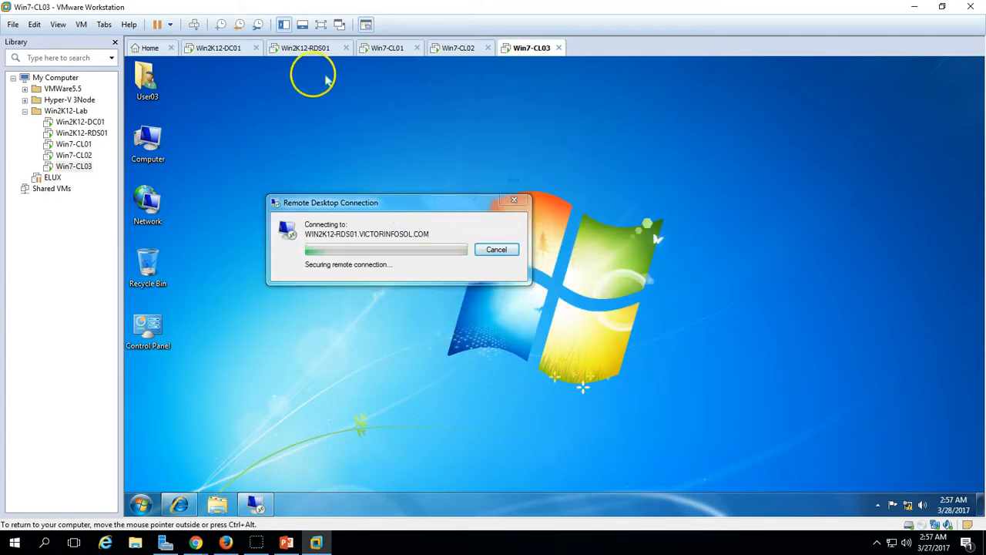
Refresh WIN2K12-RDS01 in Hyper-V Manager to check the virtual machine states, and look at the pending connection on Win7-CL03
left_click(311, 49)
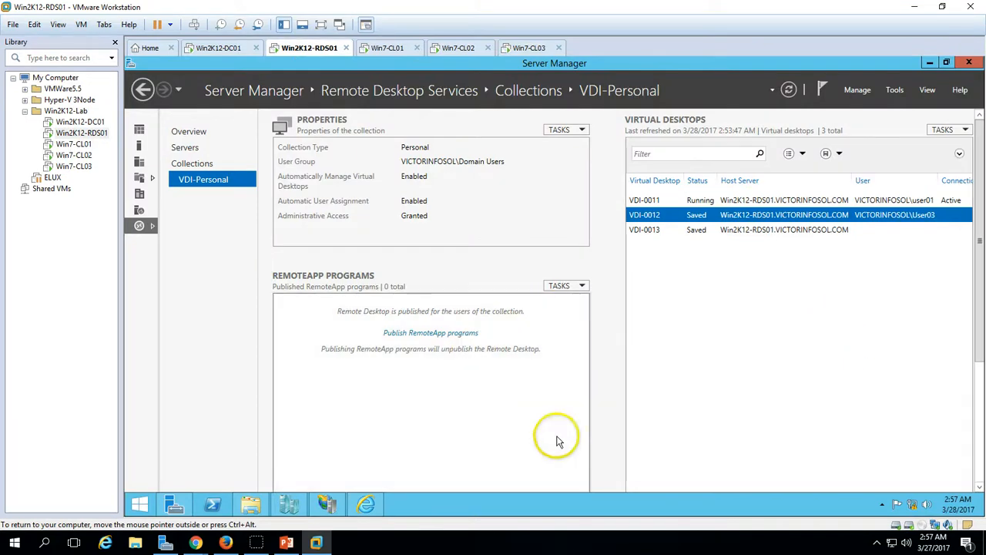
left_click(289, 504)
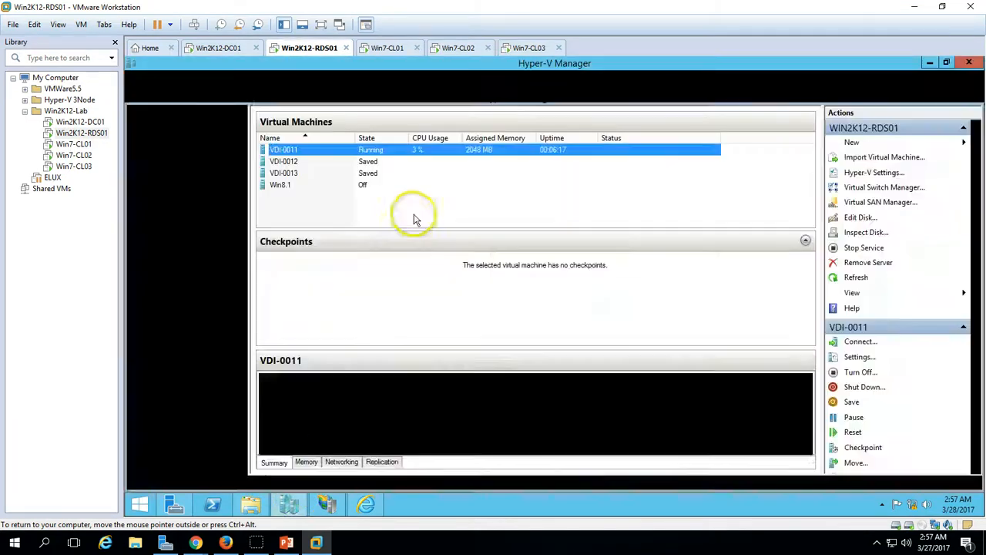
right_click(202, 126)
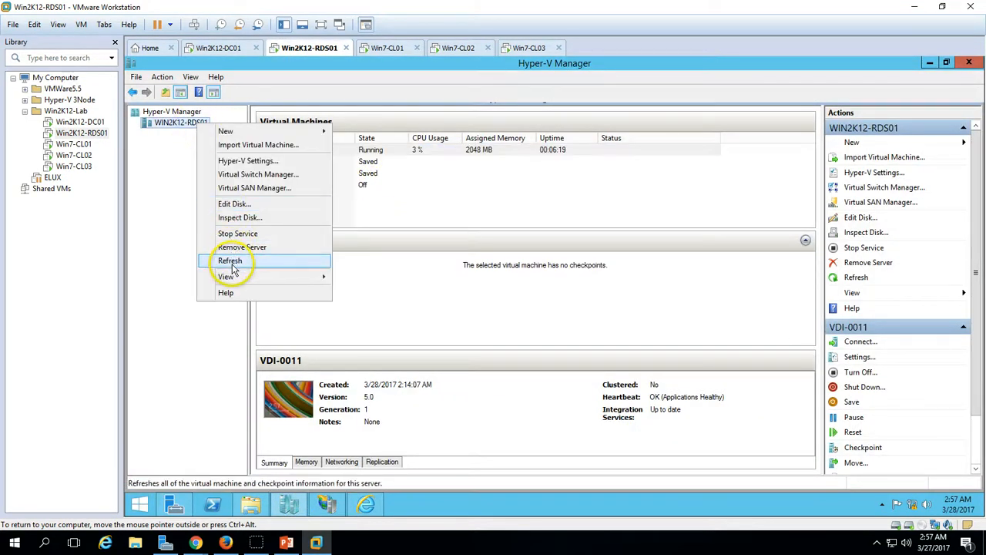
left_click(231, 261)
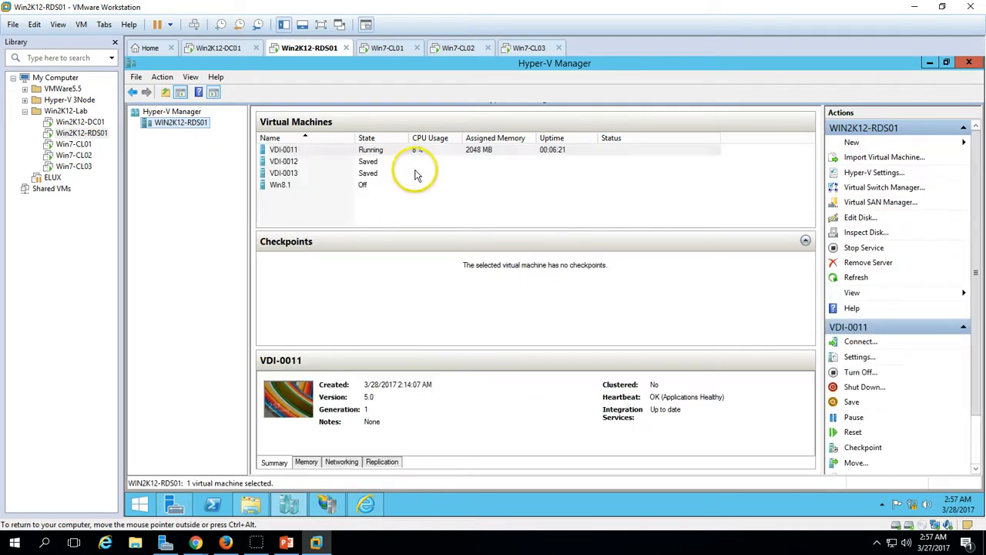
left_click(527, 47)
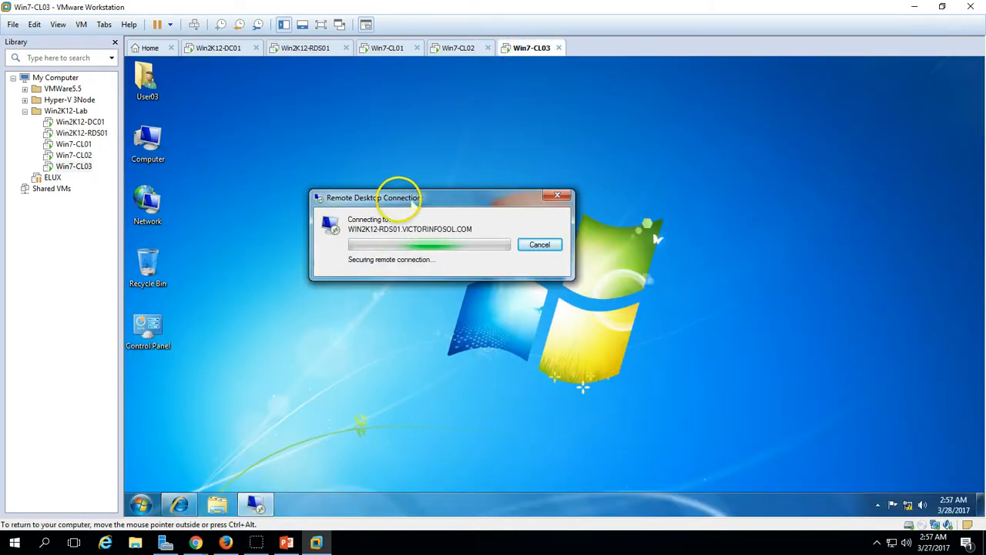
Refresh Hyper-V Manager on Win2K12-RDS01 twice to examine the state of VDI-0012, and return to the connection progress on Win7-CL03
left_click(312, 48)
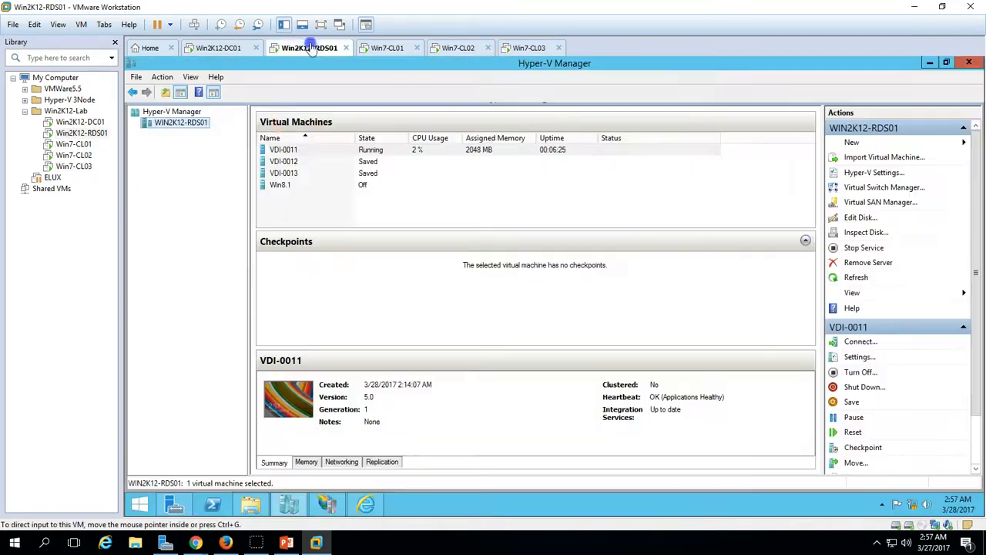
right_click(195, 131)
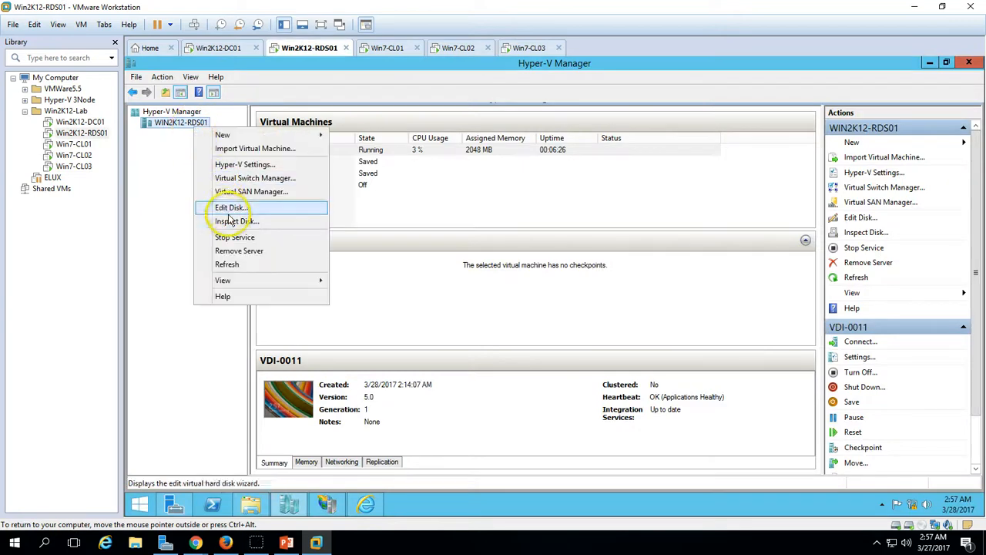
left_click(228, 265)
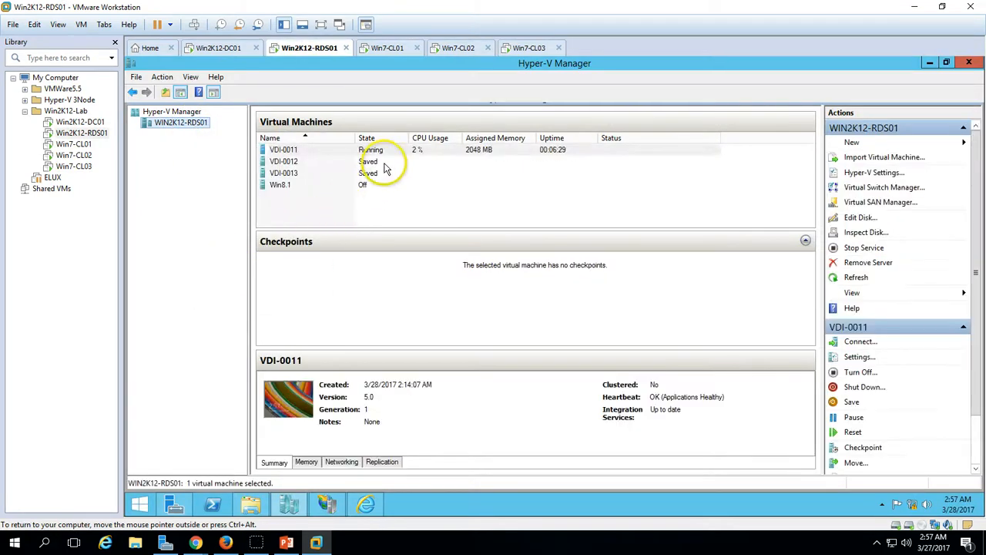
left_click(283, 162)
right_click(194, 128)
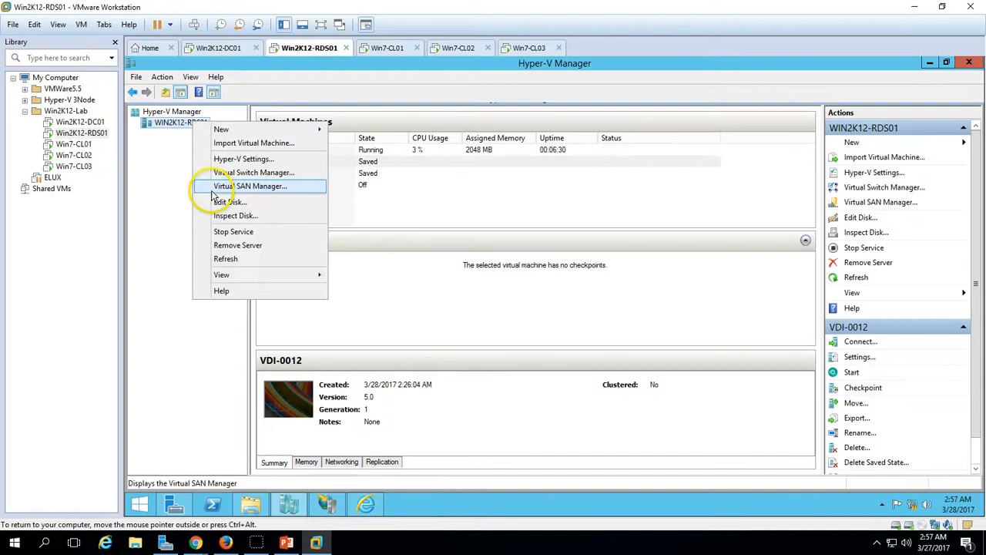
left_click(232, 258)
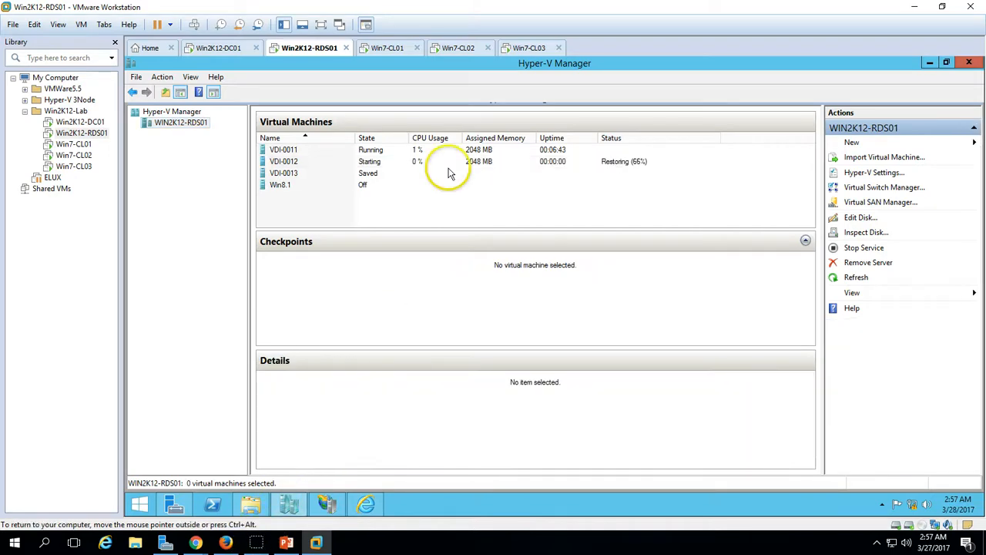
left_click(449, 174)
left_click(401, 161)
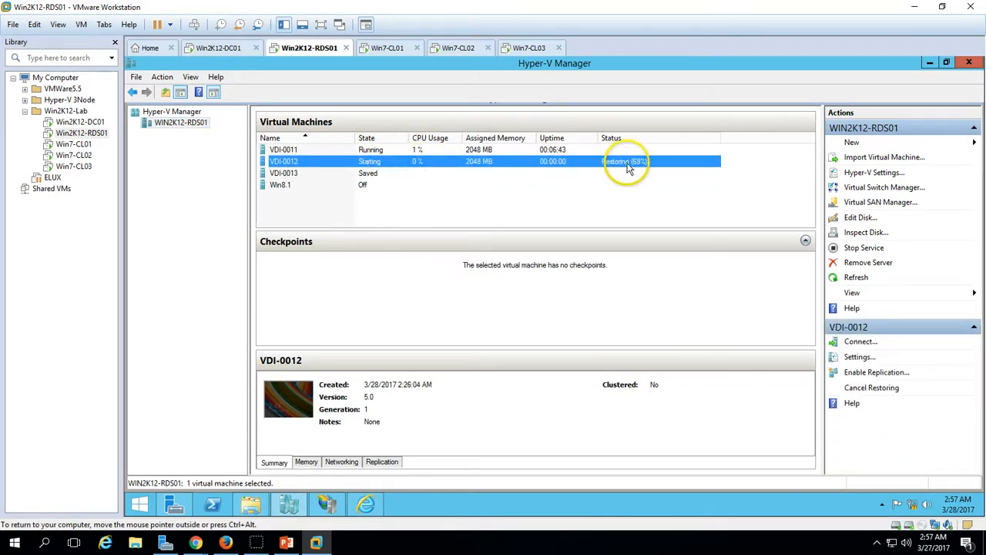
left_click(529, 48)
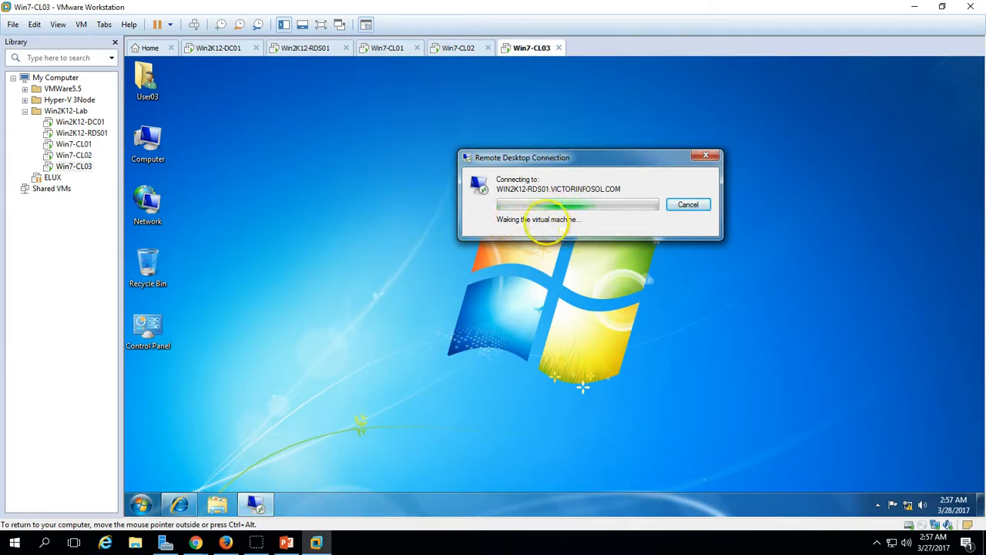
left_click_drag(558, 158, 516, 163)
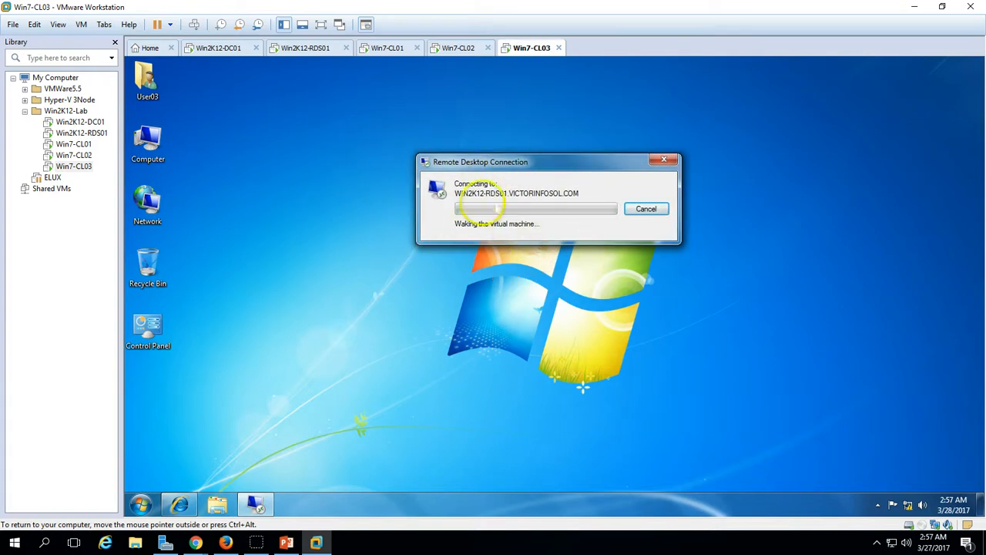
Compare the state of VDI-0012 in Hyper-V Manager on Win2K12-RDS01 with the connection progress on Win7-CL03
left_click(306, 47)
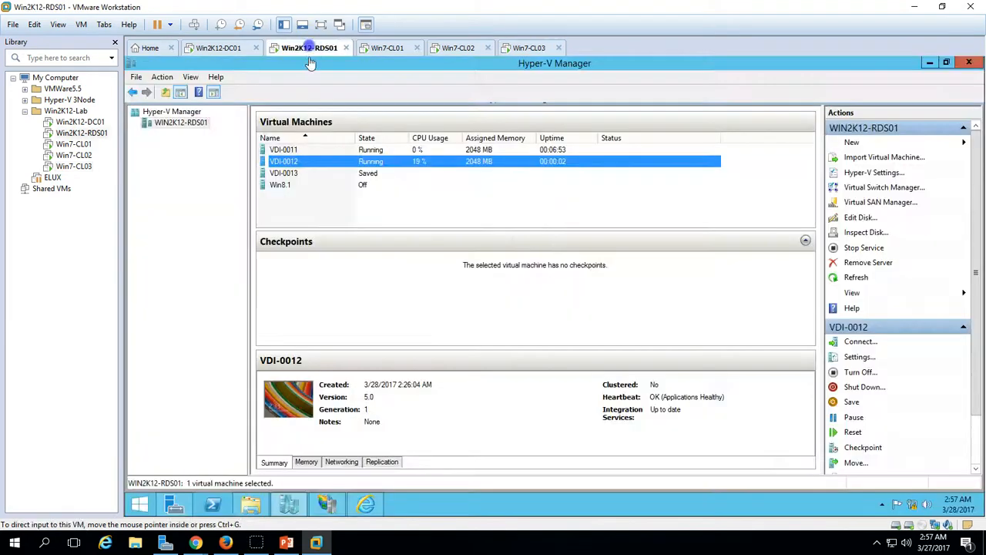
left_click(524, 49)
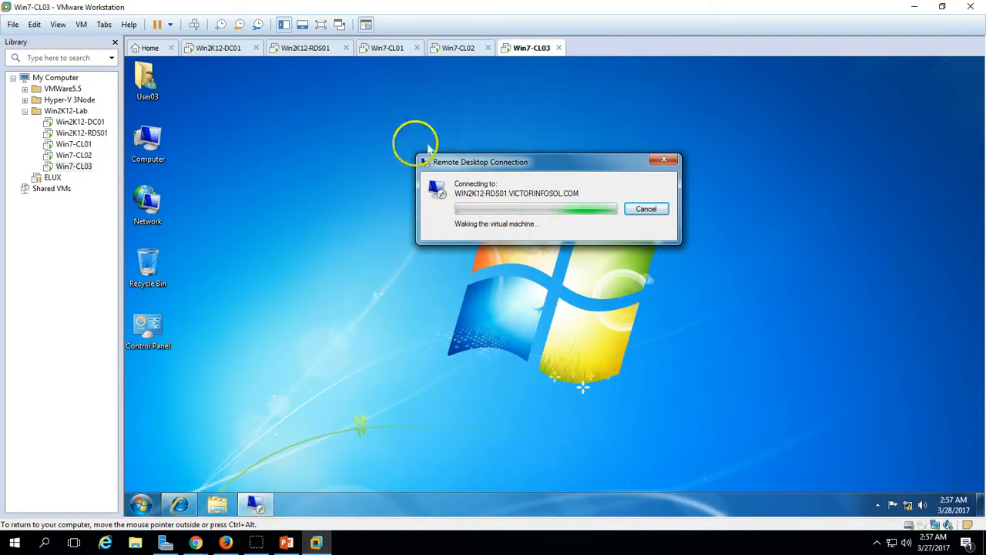
left_click(305, 48)
left_click(530, 47)
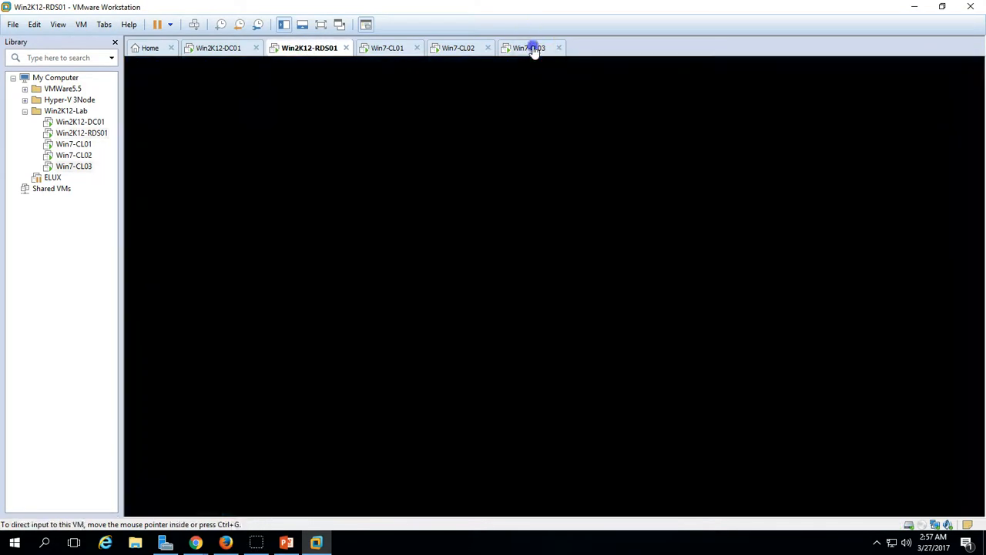
Open the VDI-Personal collection properties for editing in Server Manager on Win2K12-RDS01, checking the Win7-CL03 connection while they load
left_click(305, 48)
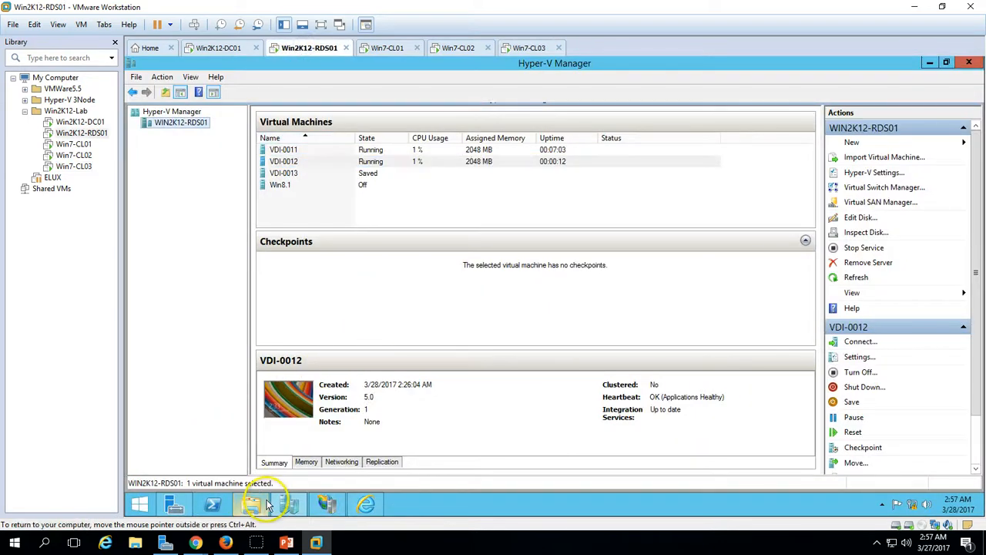
left_click(174, 505)
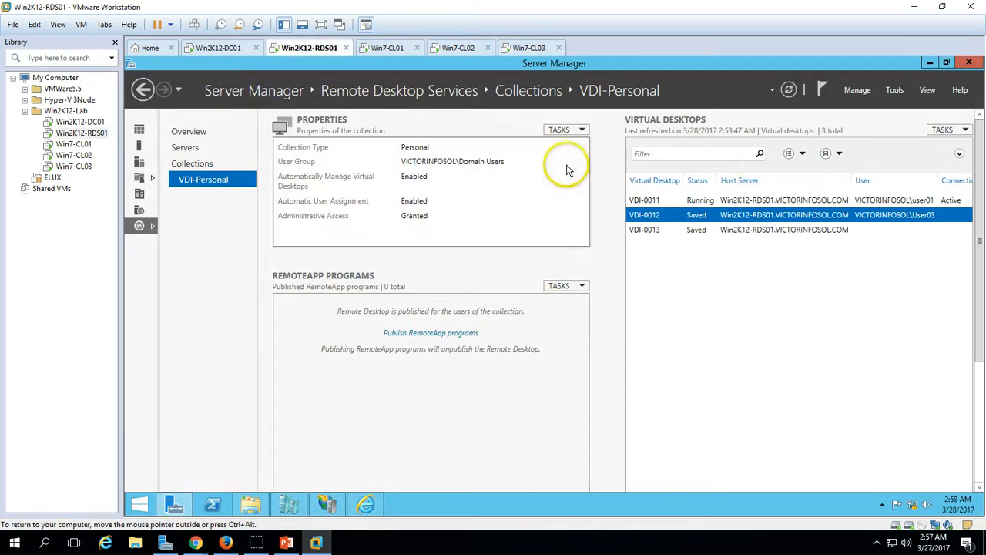
left_click(570, 130)
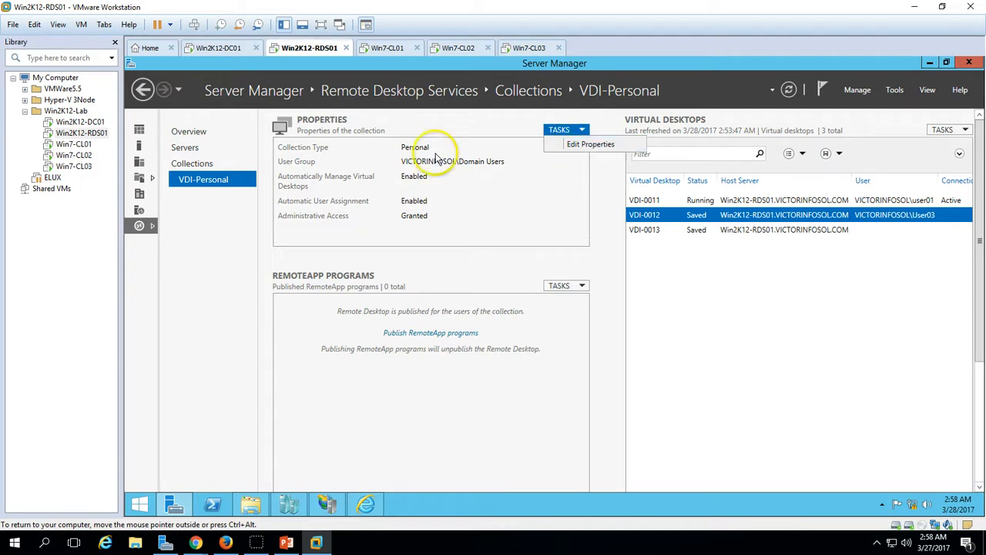
left_click(473, 211)
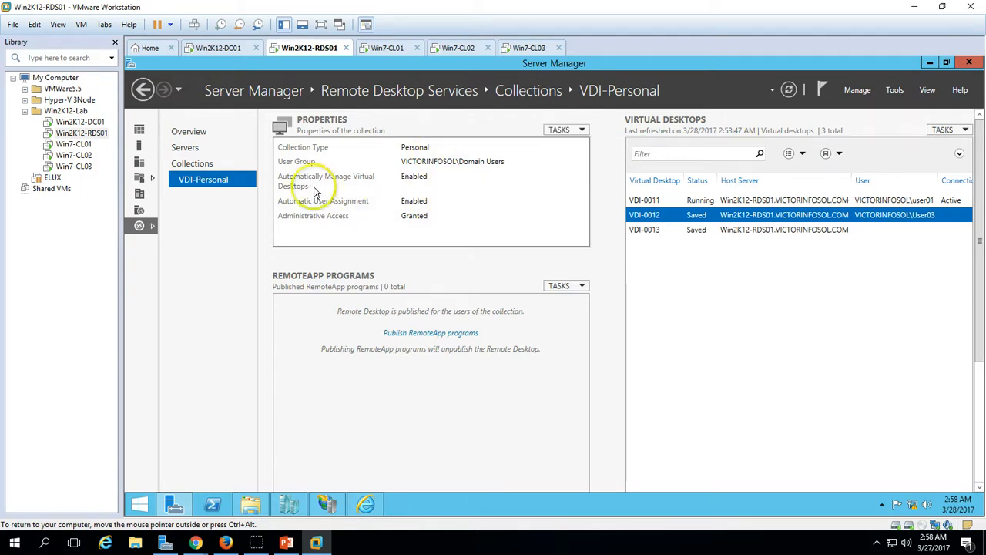
left_click(578, 130)
left_click(584, 144)
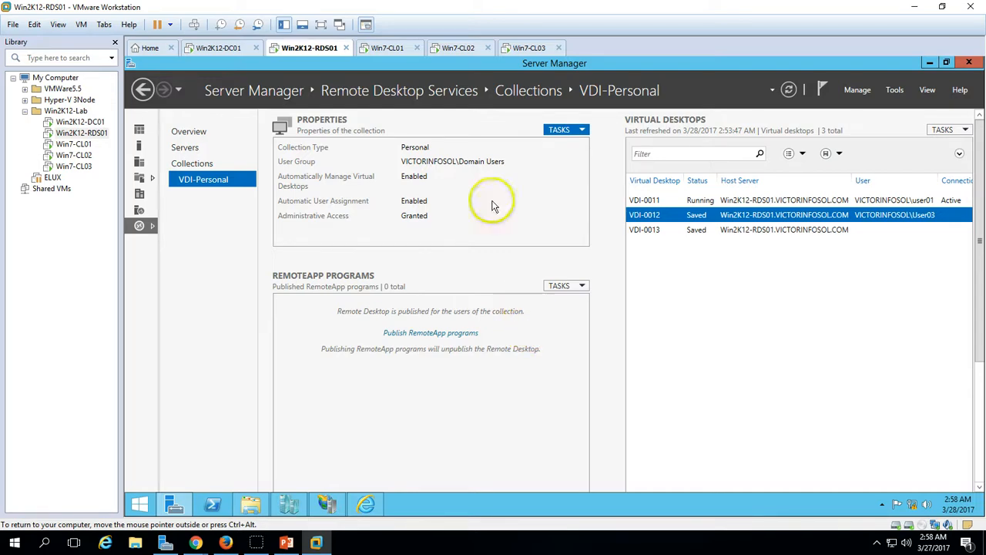
left_click(390, 48)
left_click(322, 49)
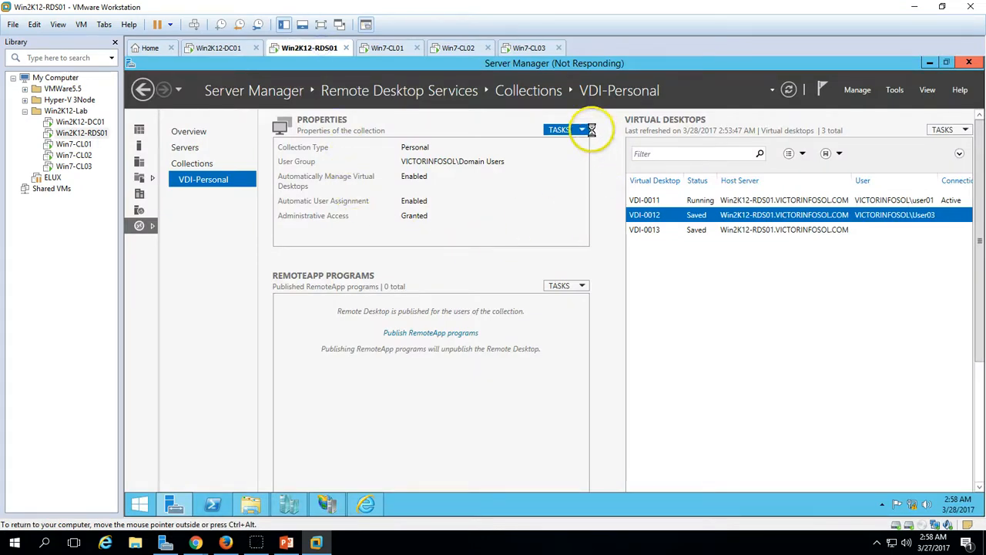
left_click(515, 47)
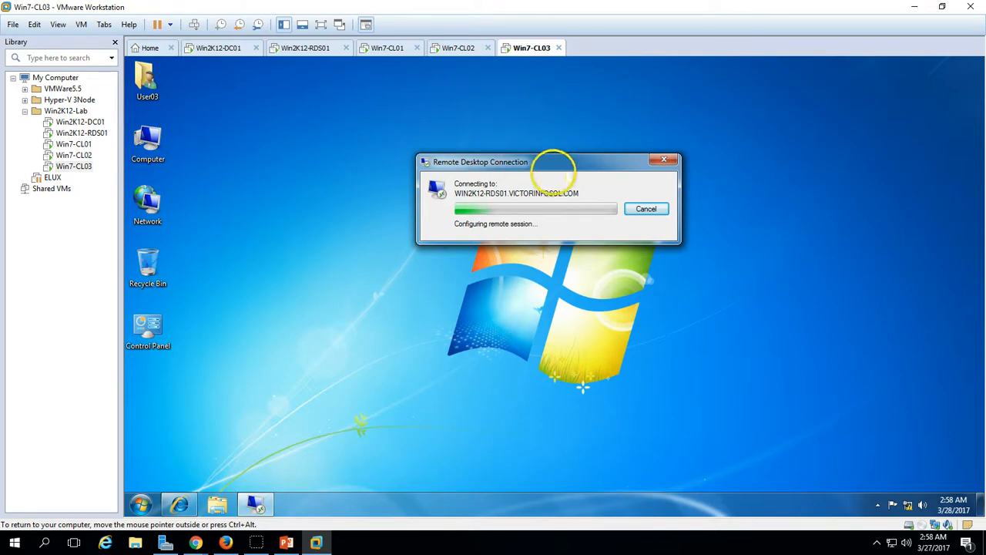
left_click(306, 49)
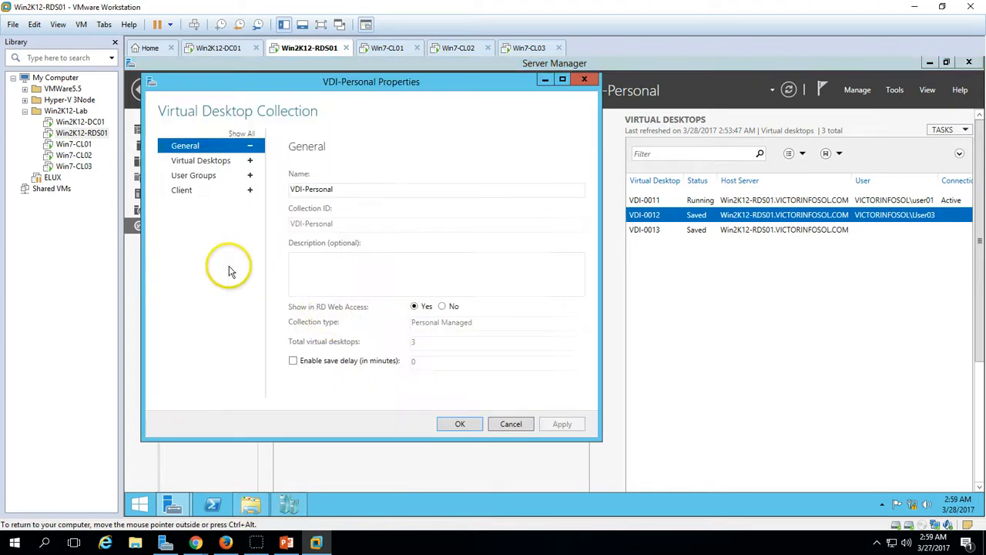
Enable a save delay of 5 minutes for the VDI-Personal collection, apply it, and check the User03 sign-in on Win7-CL03 while it saves
left_click_drag(337, 192, 269, 187)
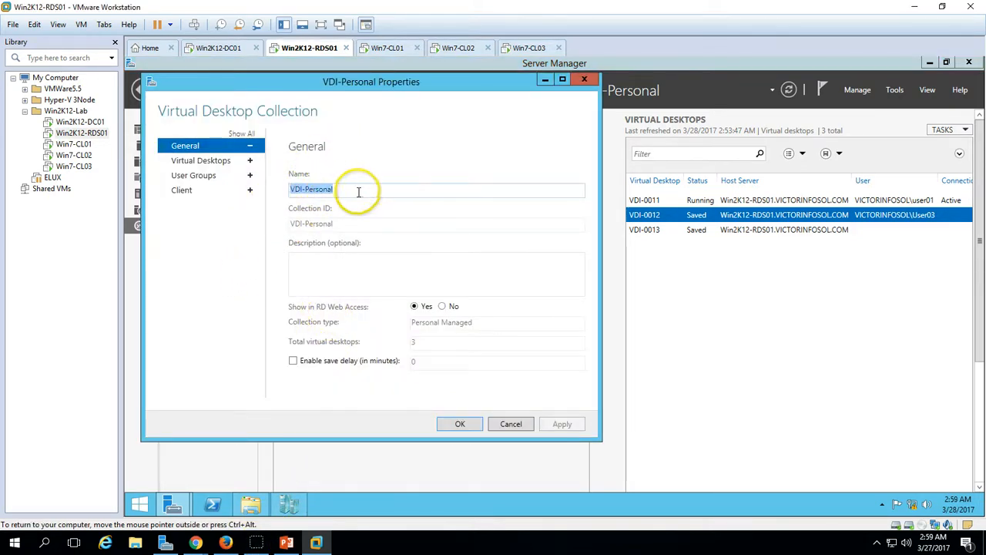
left_click(294, 361)
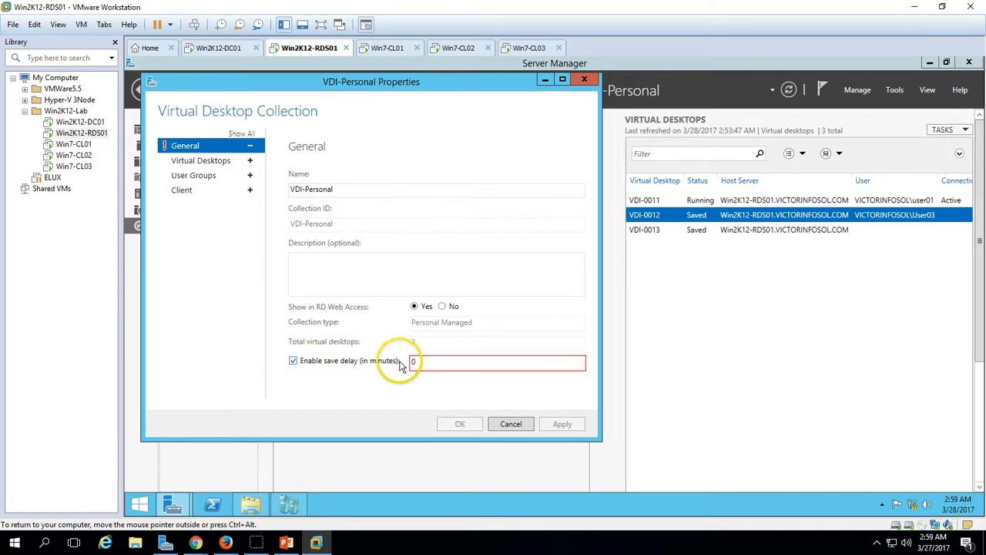
double_click(432, 360)
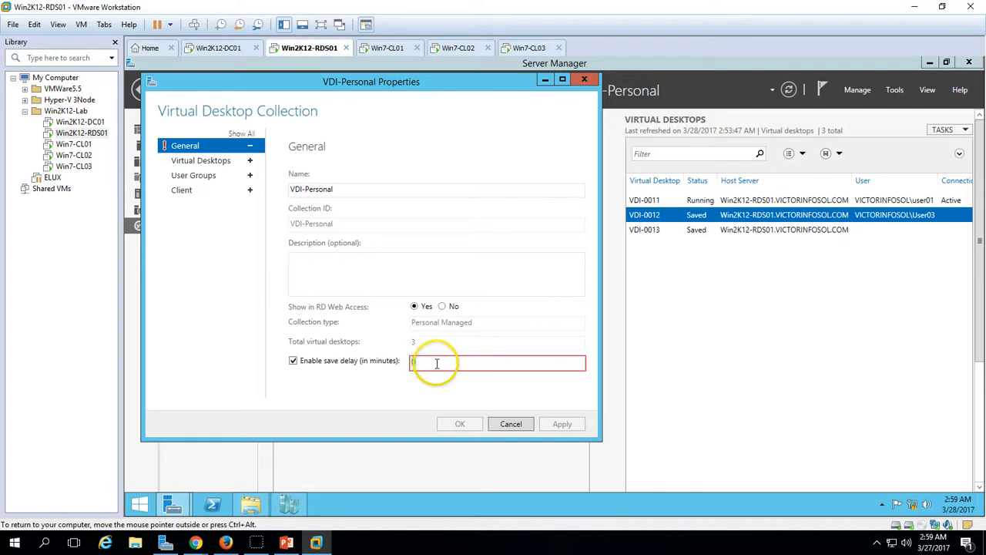
left_click_drag(440, 362, 352, 352)
type("5")
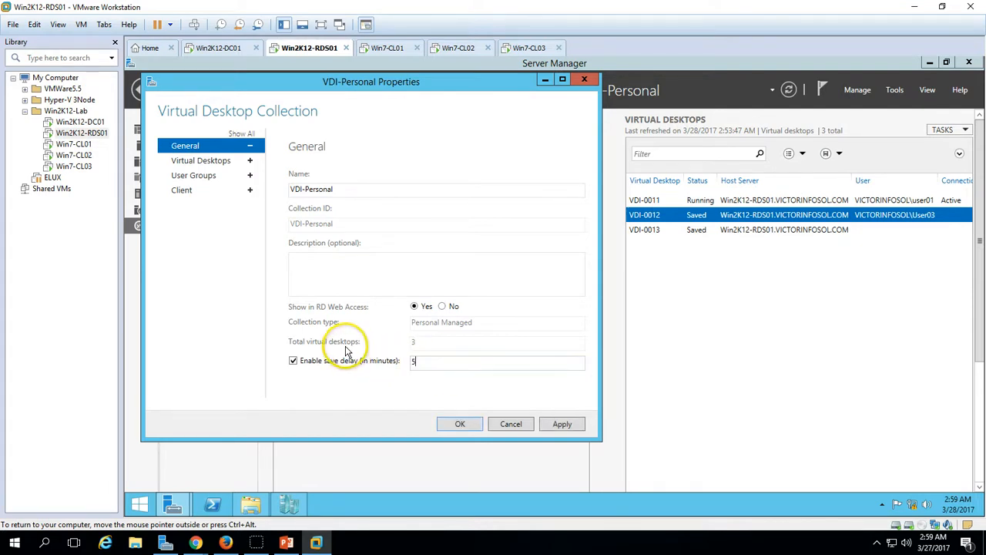
left_click(560, 430)
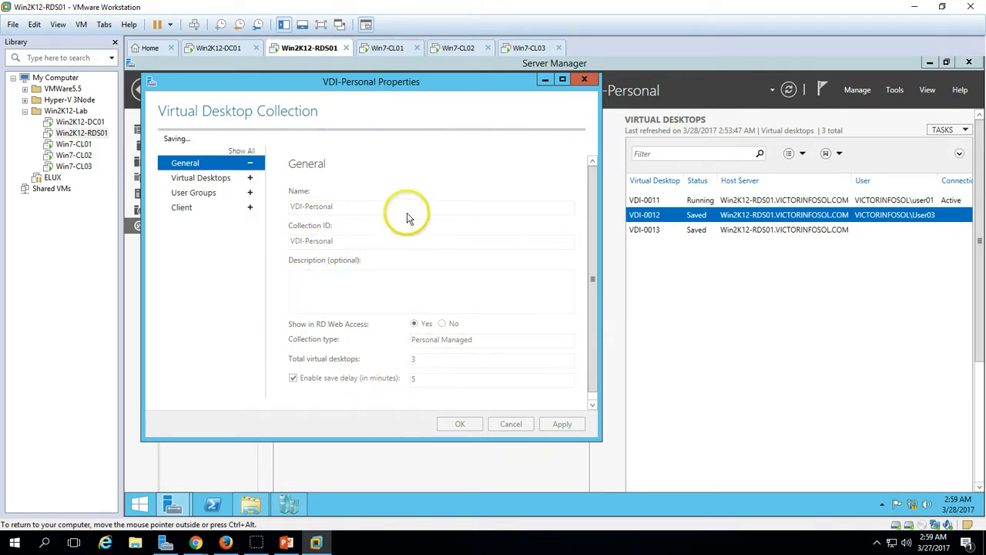
left_click_drag(387, 87, 414, 86)
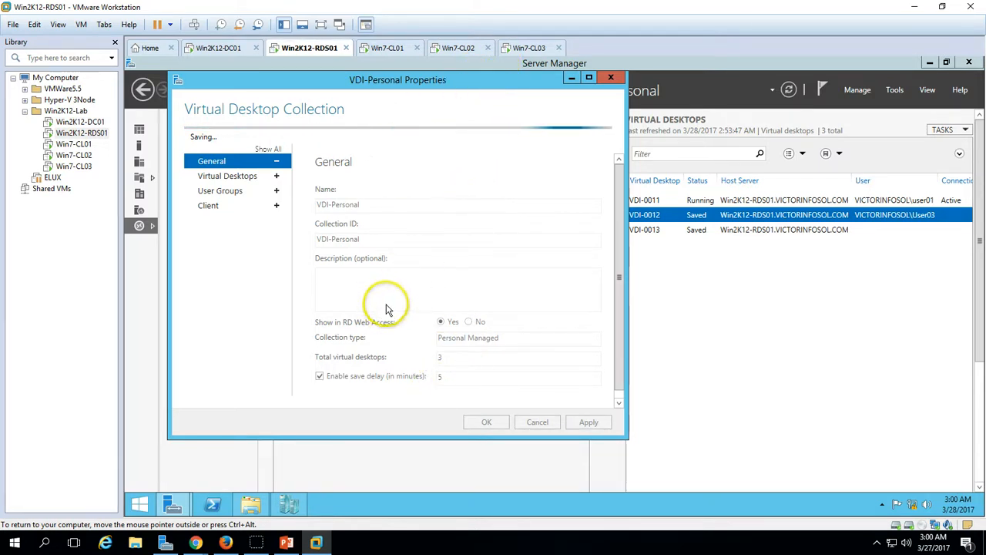
left_click(530, 49)
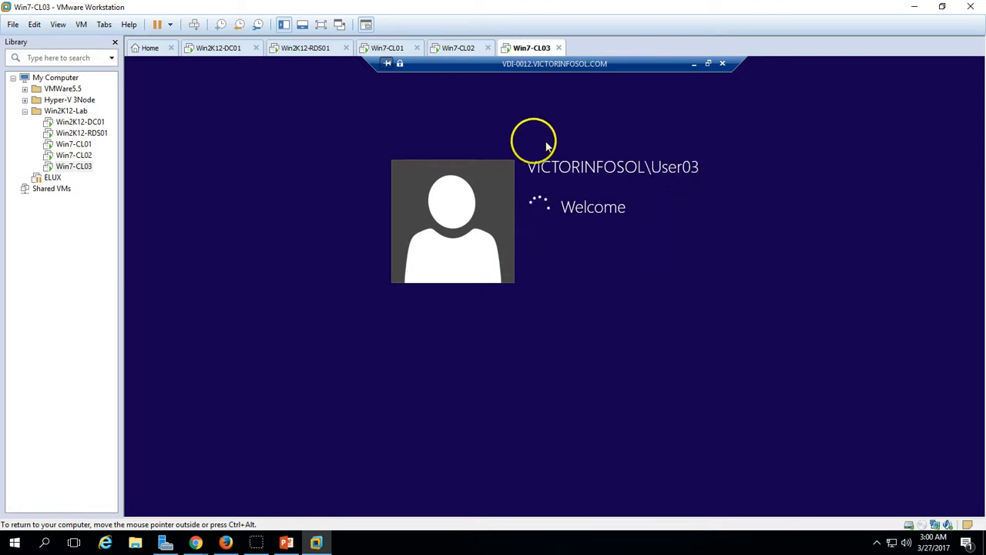
Close the VDI-Personal properties on Win2K12-RDS01 and refresh the collection to check the status of VDI-0012
left_click(308, 51)
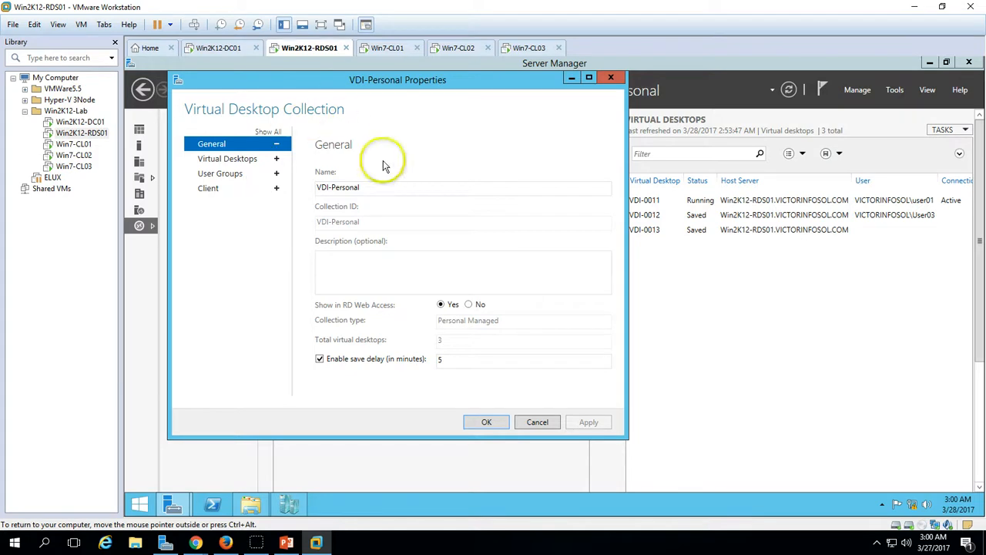
left_click(486, 423)
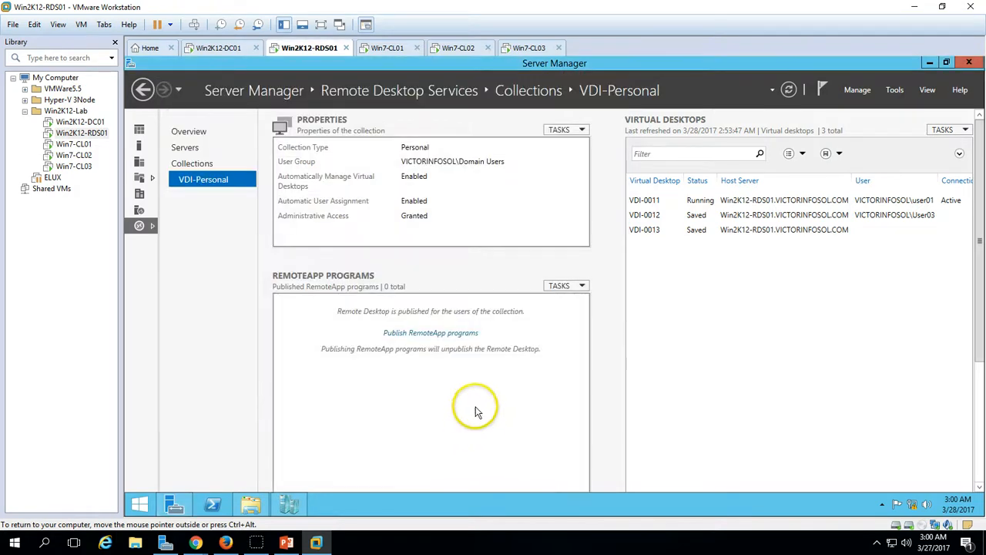
left_click(788, 90)
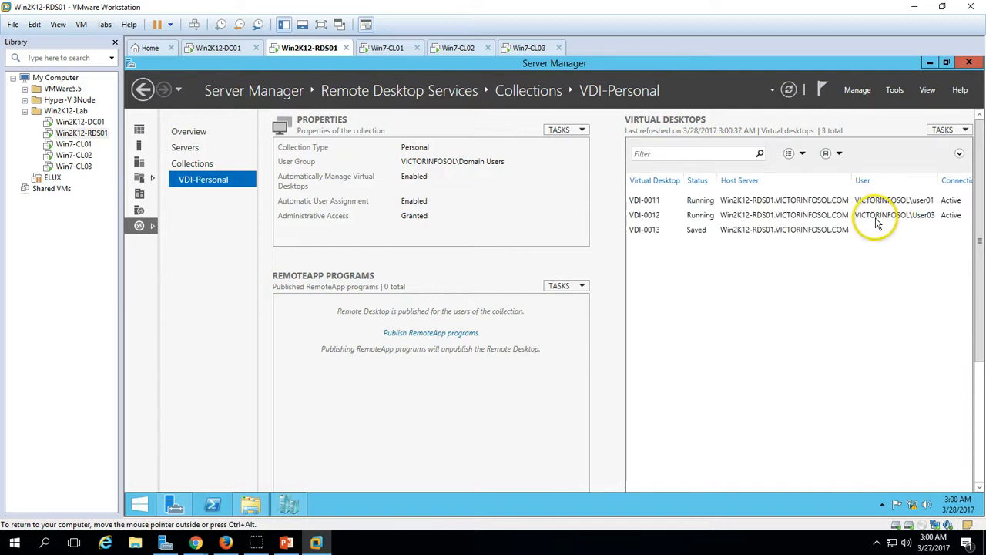
left_click(972, 219)
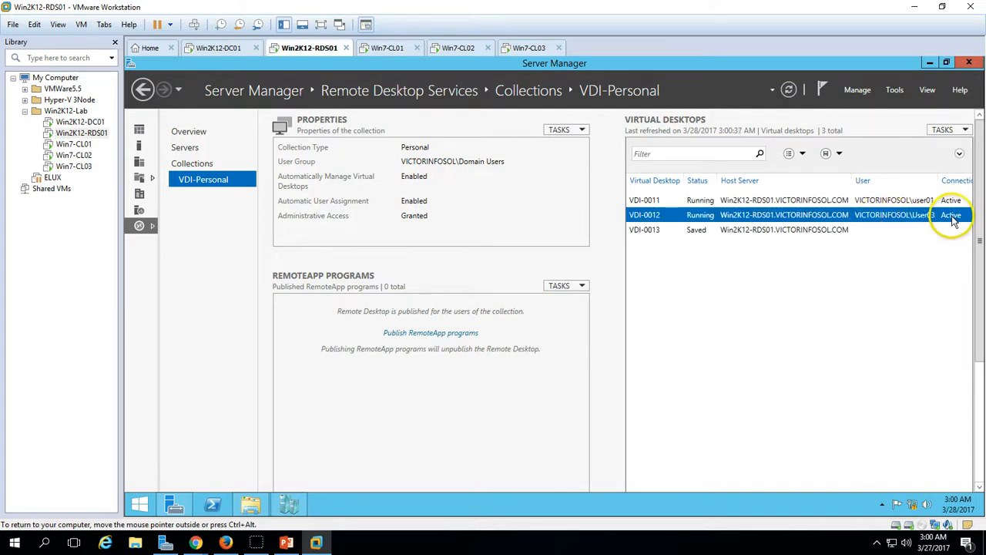
Disconnect the VDI-0011 remote session on Win7-CL01, checking the User03 sign-in on Win7-CL03 in between
left_click(387, 48)
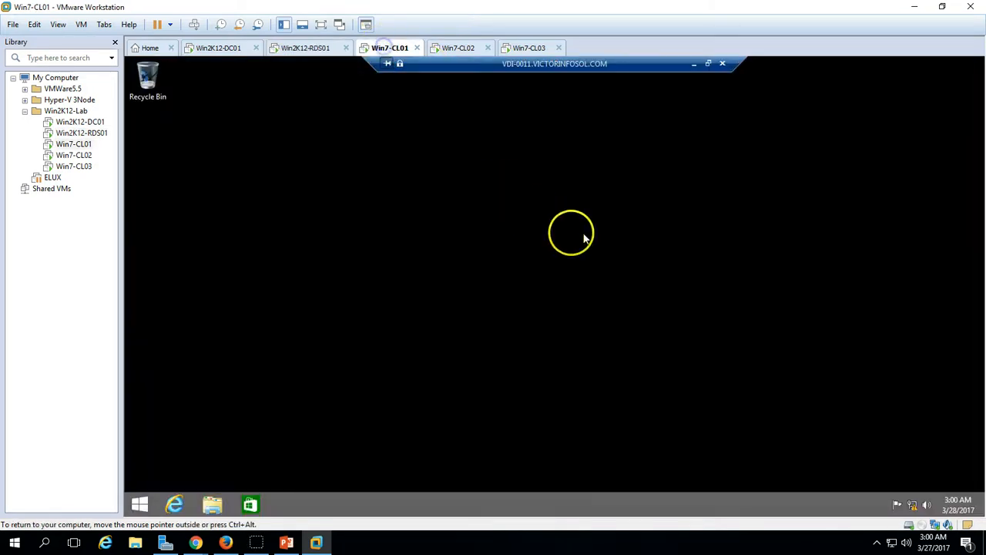
left_click(721, 64)
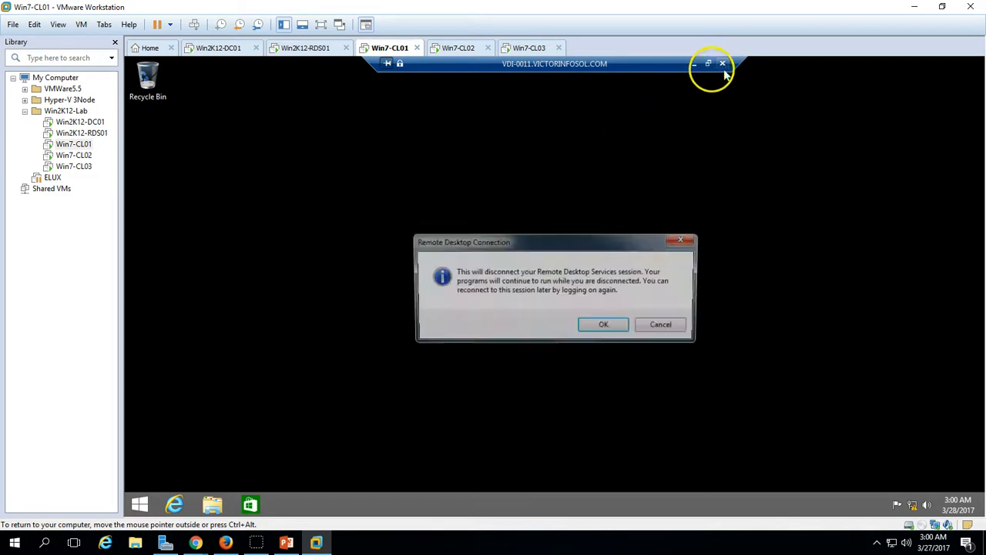
left_click(605, 325)
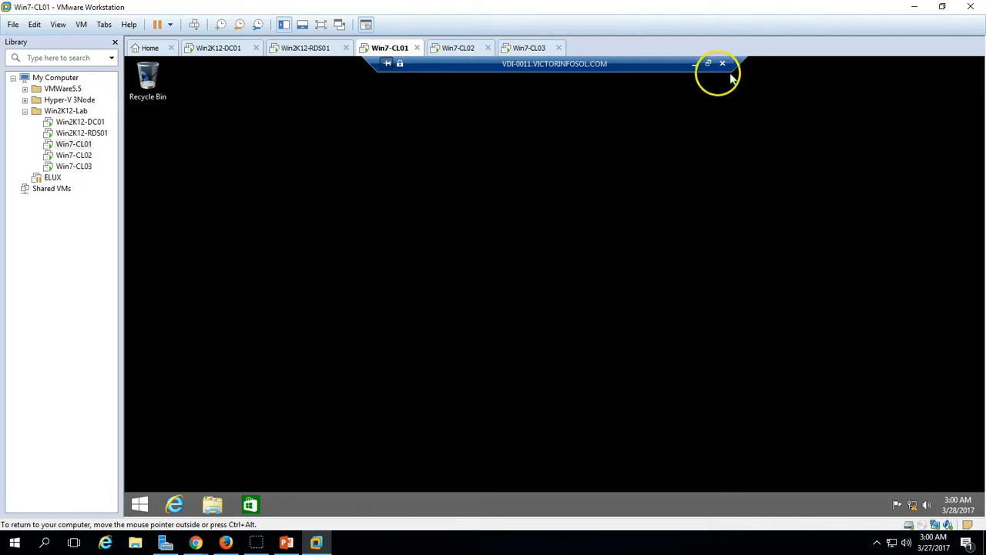
left_click(534, 47)
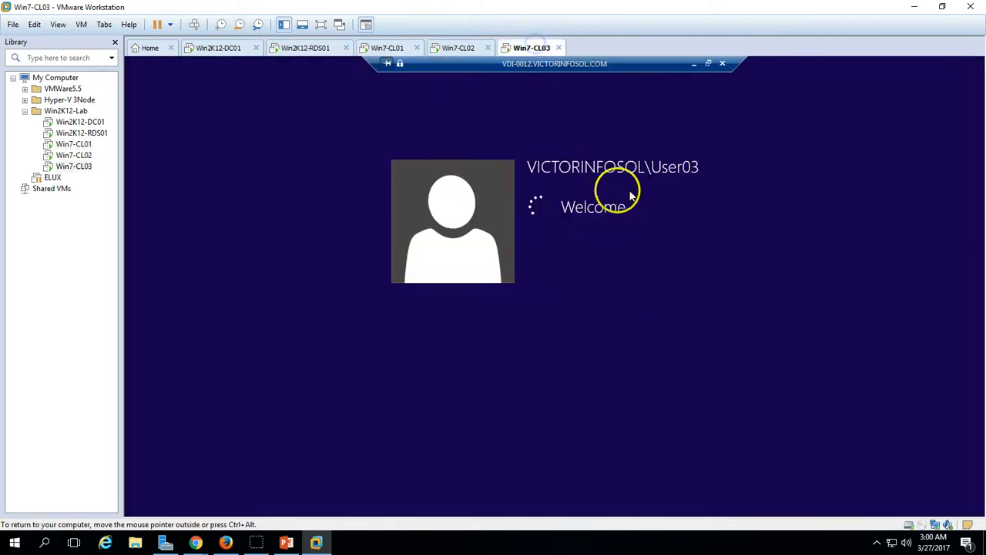
left_click(391, 47)
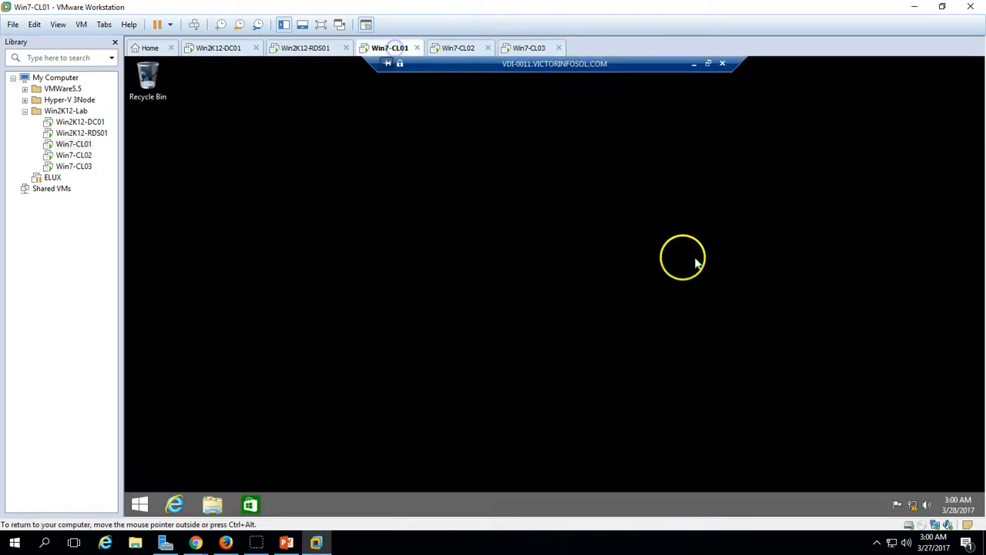
left_click(722, 63)
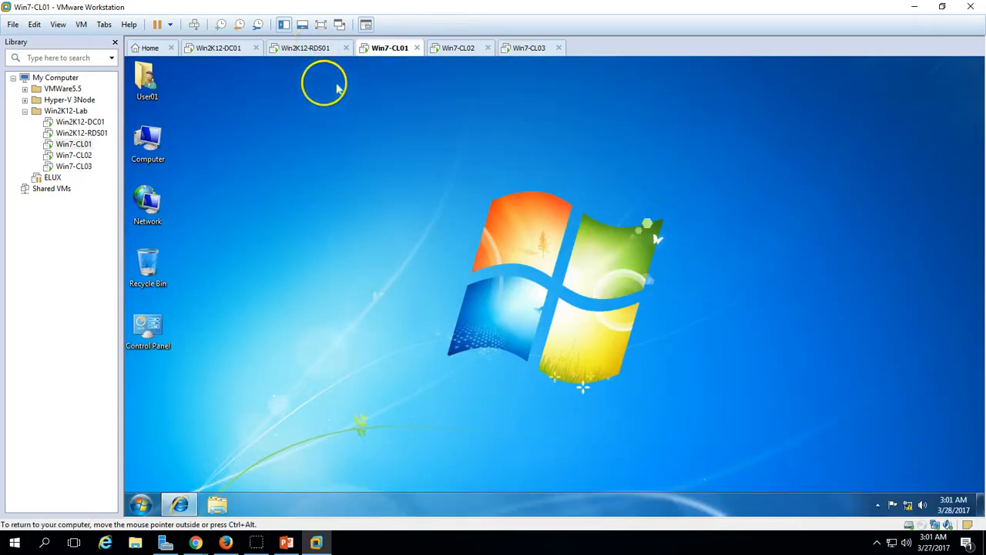
Refresh the VDI-Personal collection on Win2K12-RDS01 and examine VDI-0011's connection status there and its state in Hyper-V Manager
left_click(311, 47)
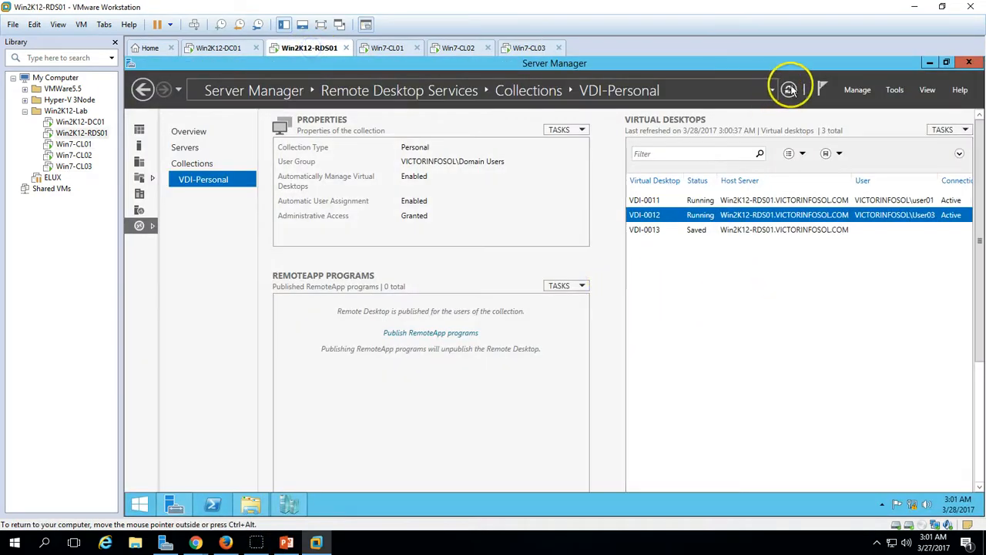
left_click(790, 90)
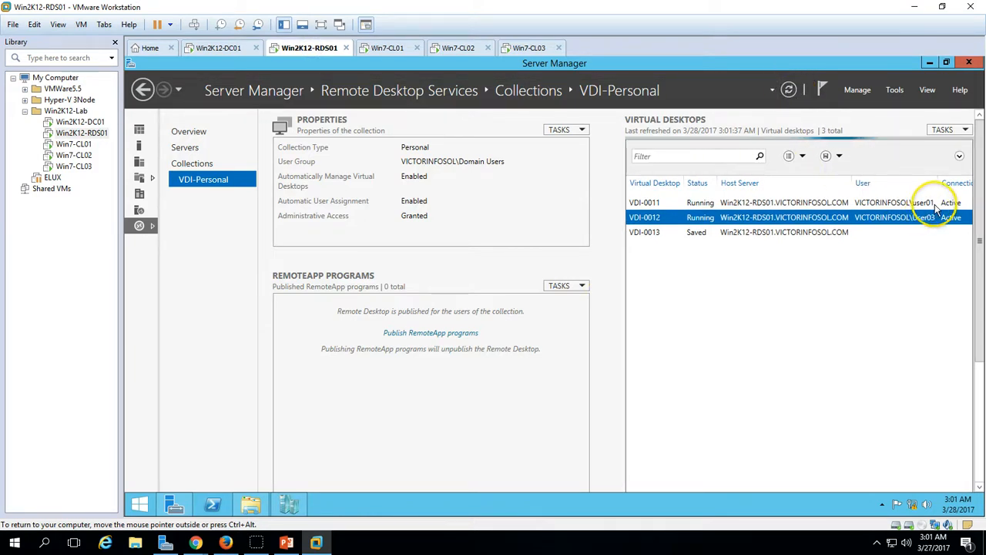
left_click(940, 204)
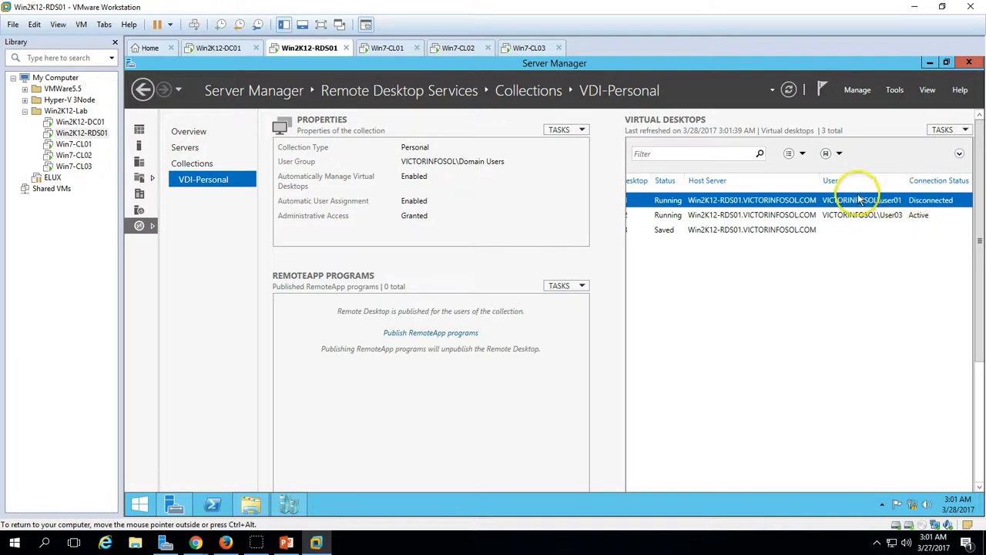
left_click(287, 503)
left_click(306, 505)
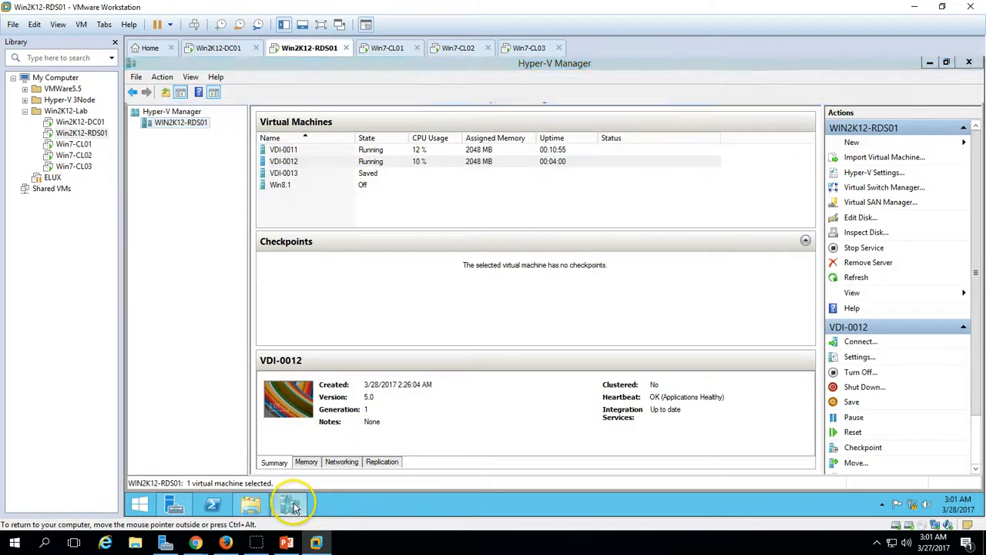
Disconnect the VDI-0012 remote session on Win7-CL03 and check that machine's desktop after a brief look at Win2K12-RDS01
left_click(385, 49)
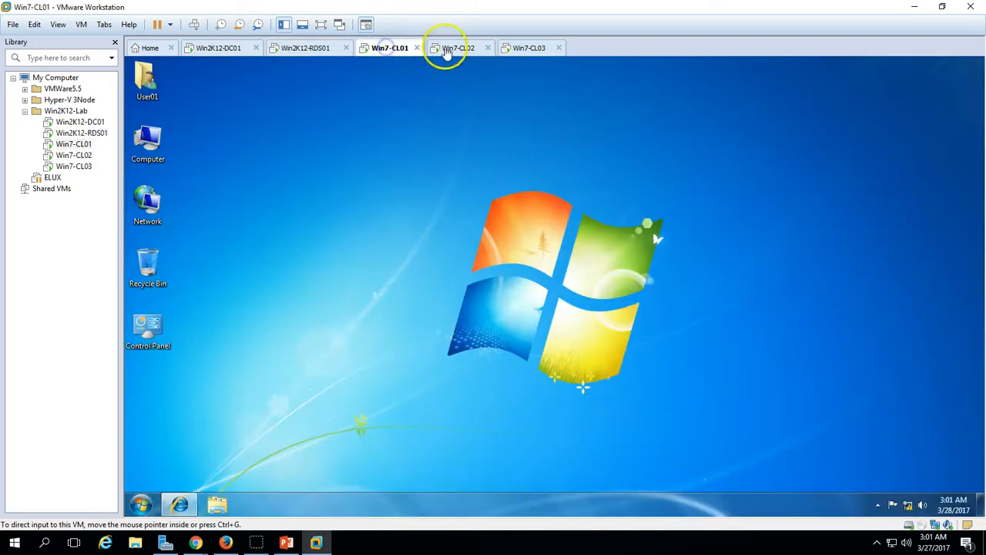
left_click(455, 48)
left_click(520, 47)
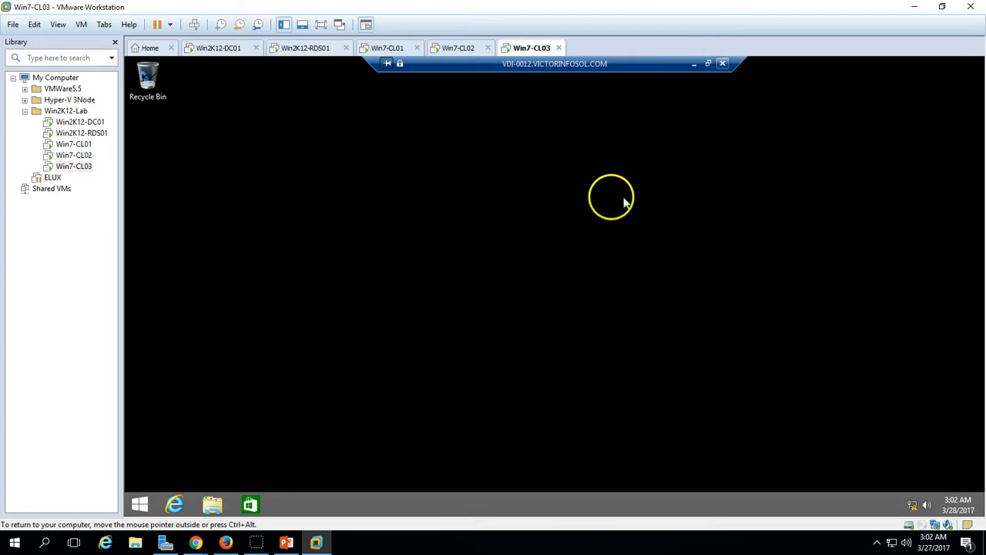
left_click(721, 64)
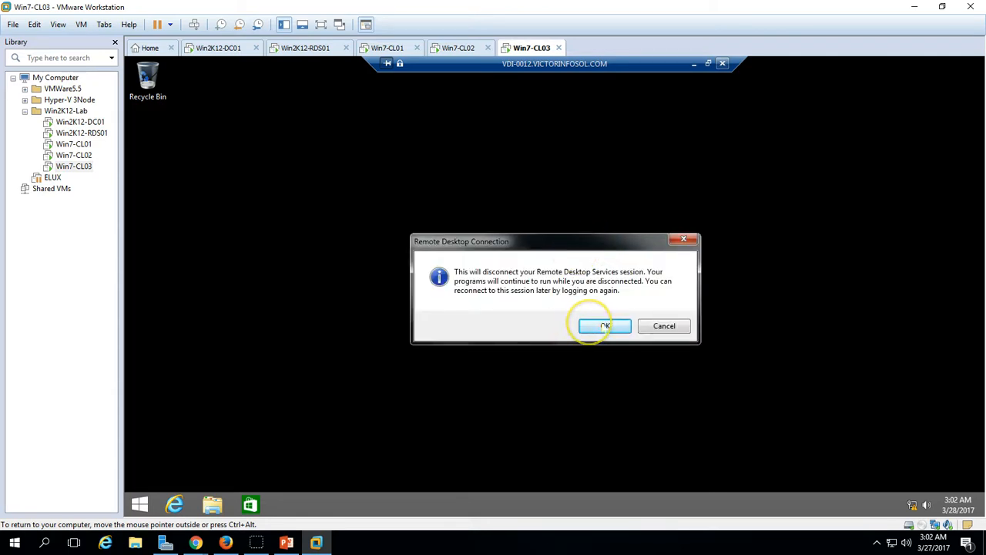
left_click(603, 326)
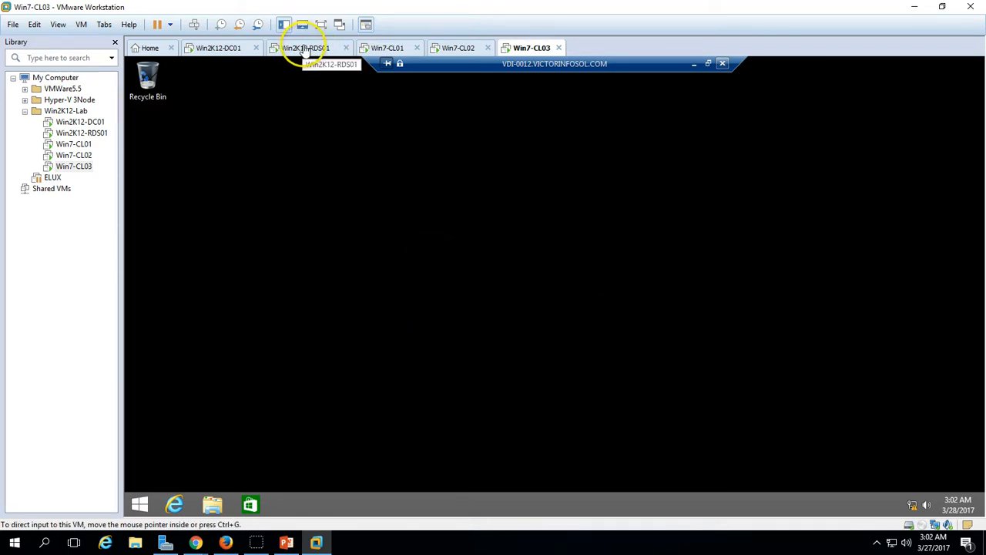
left_click(305, 48)
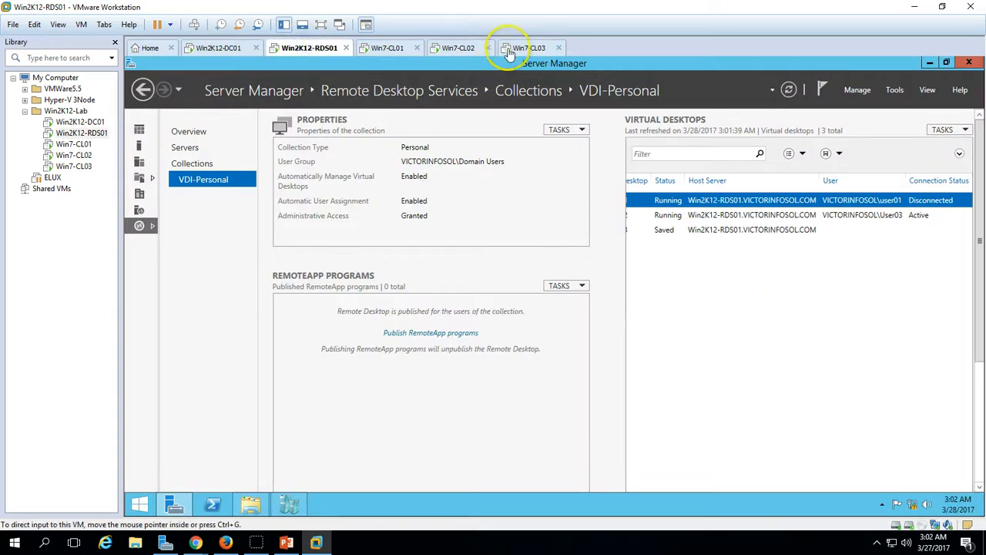
left_click(521, 48)
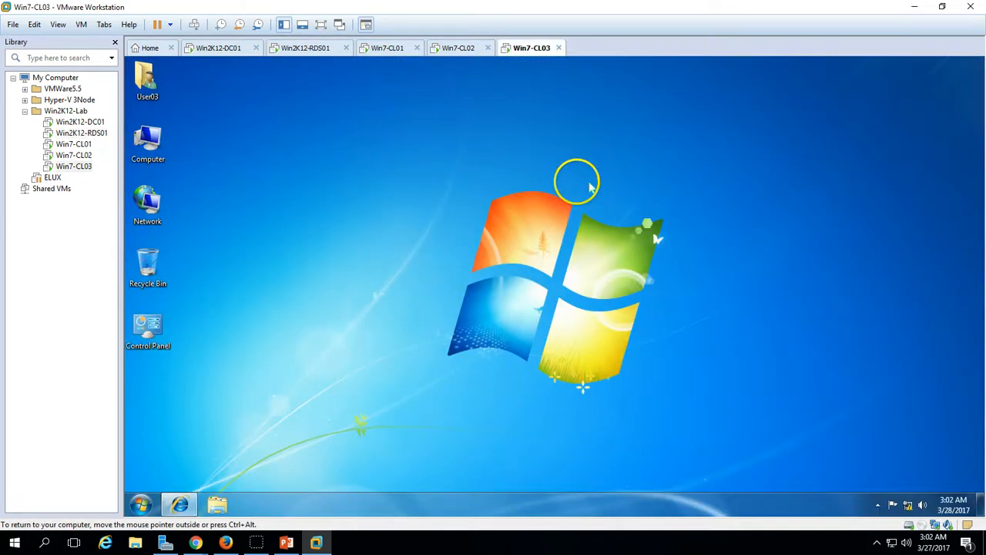
Refresh the VDI-Personal collection on Win2K12-RDS01, check VDI-0012's connection status, and switch to the PowerPoint slide show
left_click(316, 47)
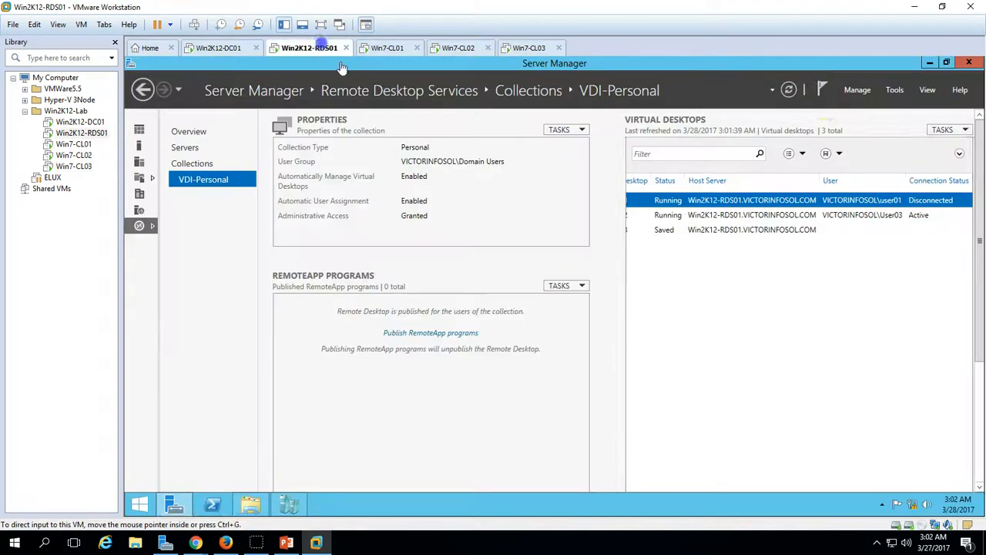
left_click(789, 90)
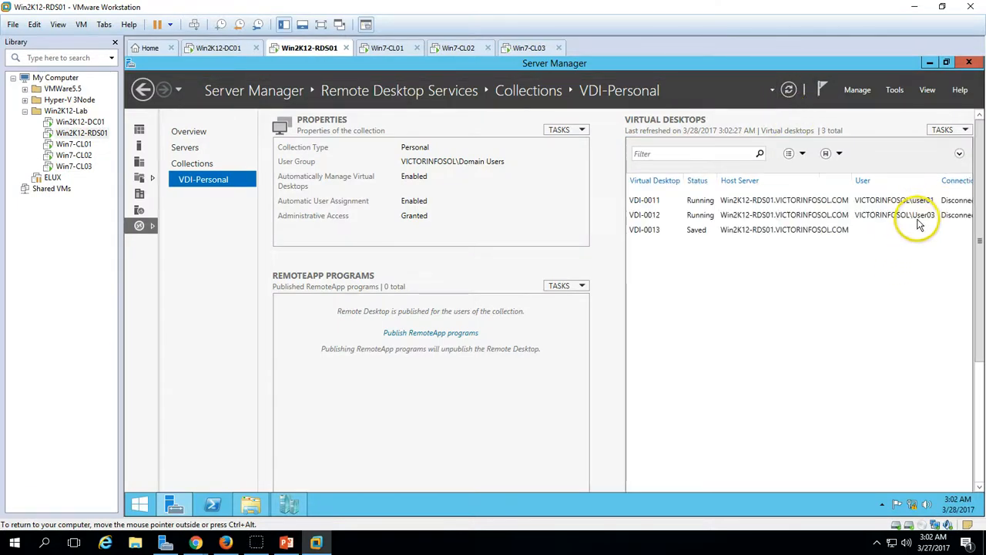
left_click(919, 218)
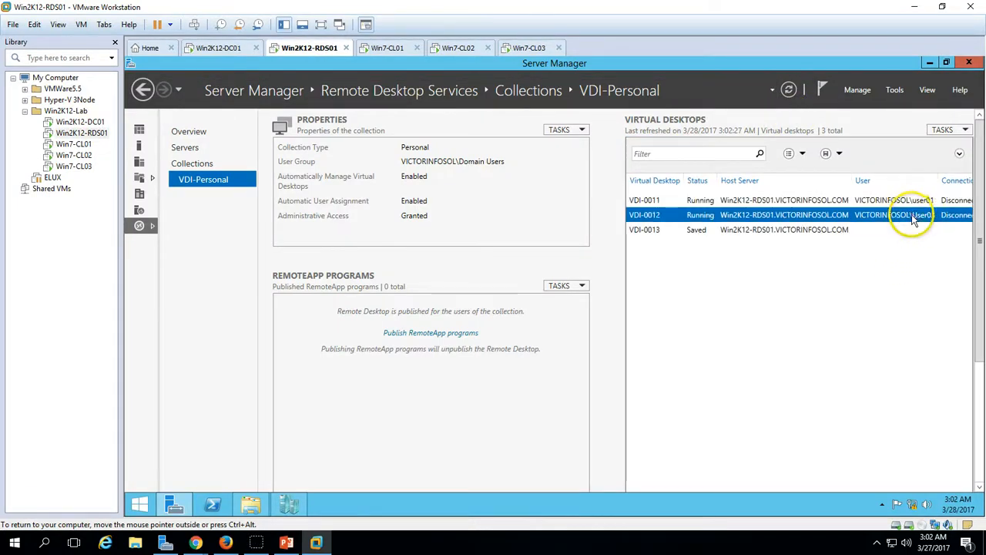
left_click(286, 542)
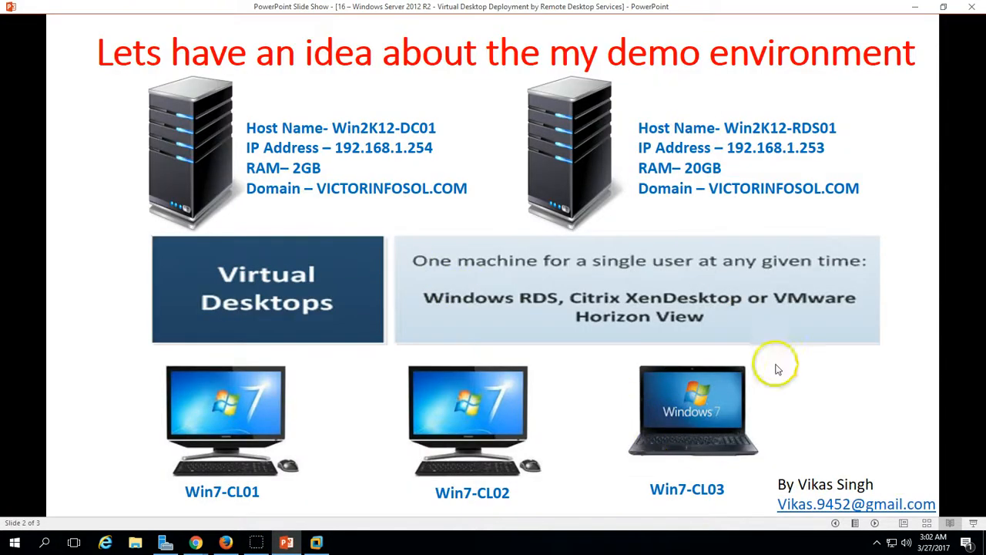